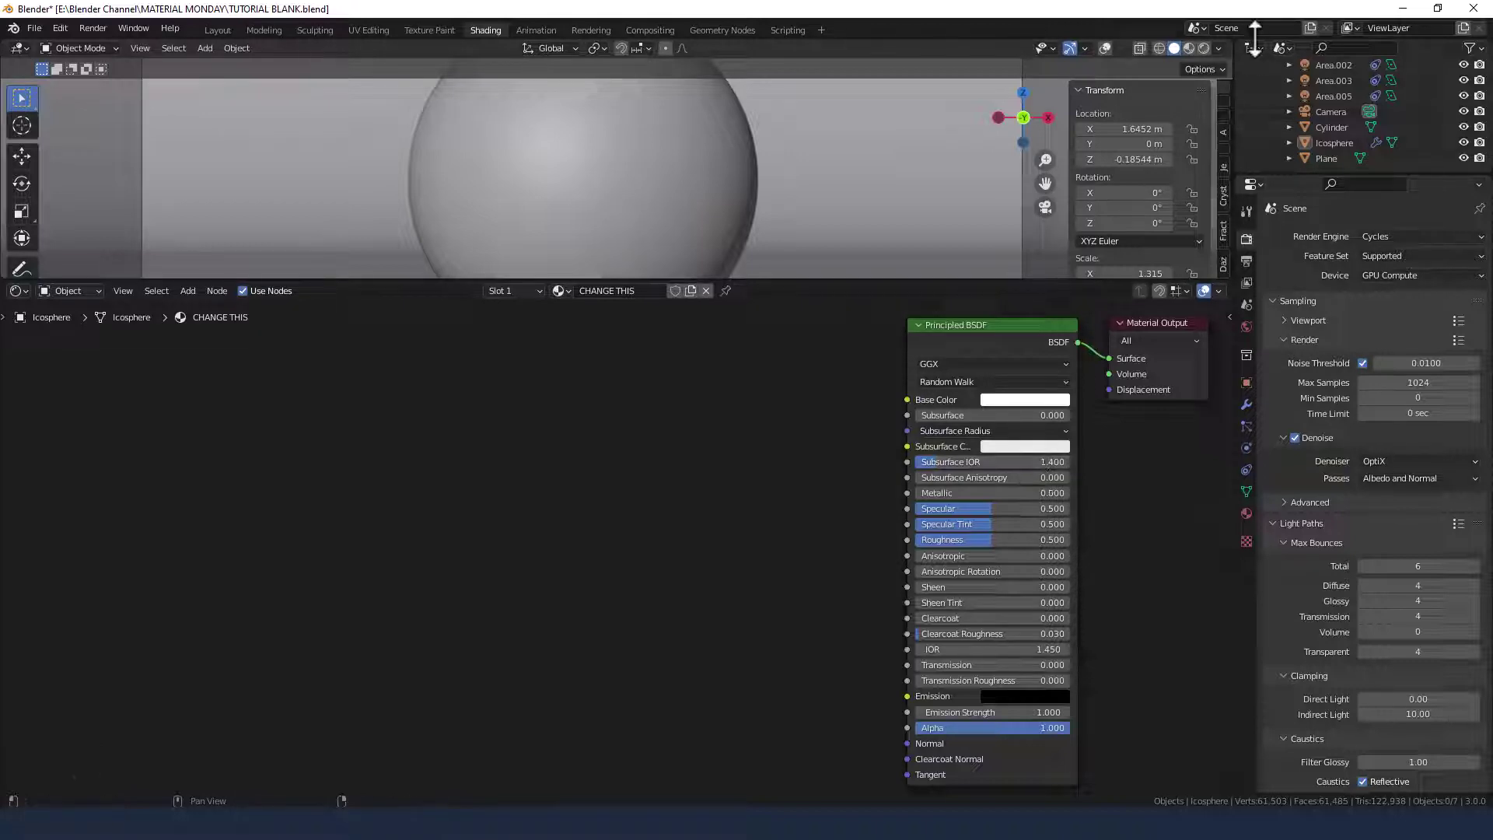
Switch the viewport to rendered shading and set viewport Denoise passes to Albedo and Normal.
{"action": "left_click", "coordinate": [1204, 49]}
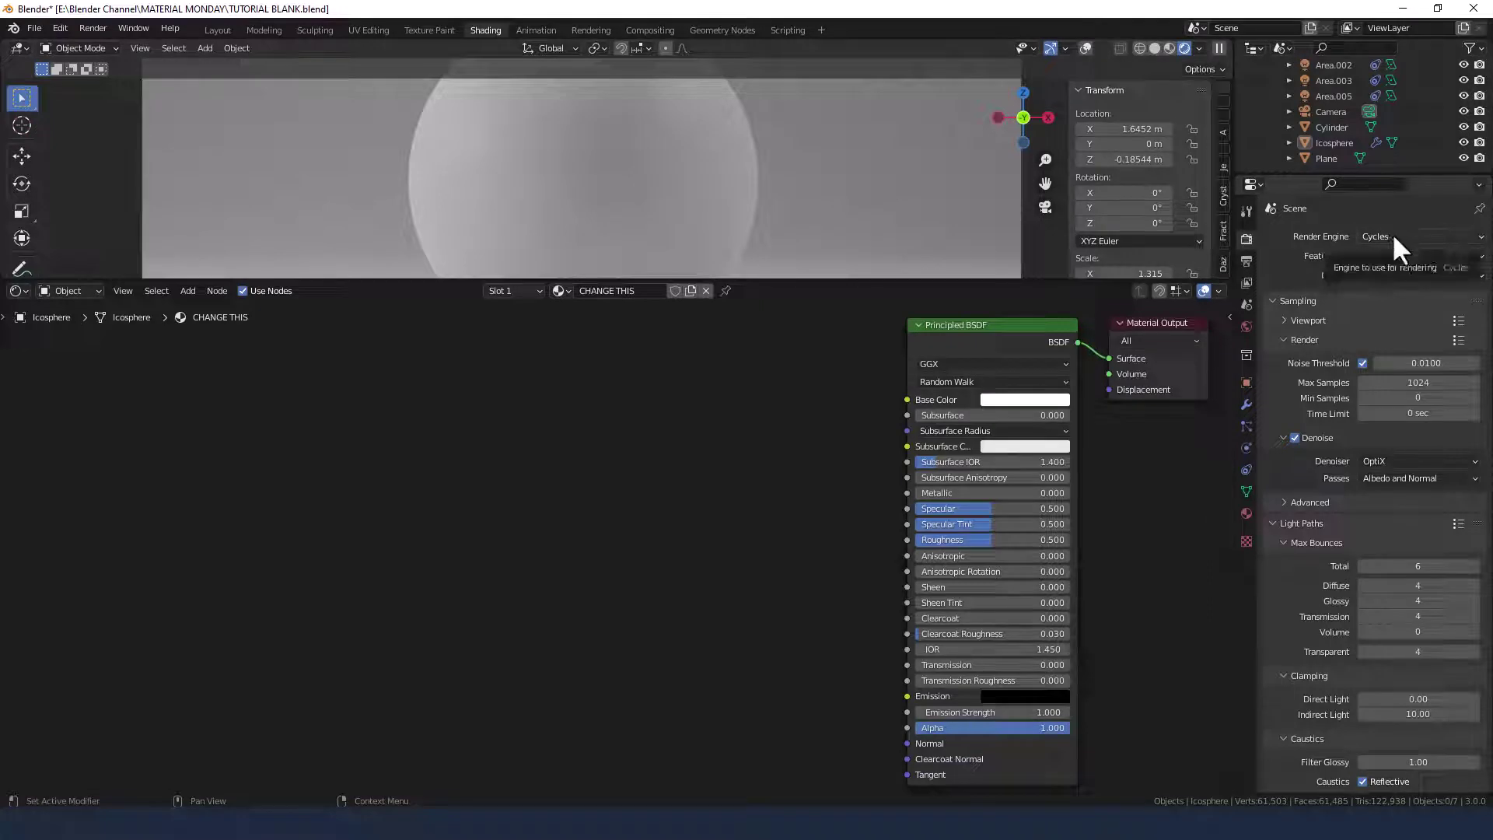
{"action": "left_click", "coordinate": [1290, 320]}
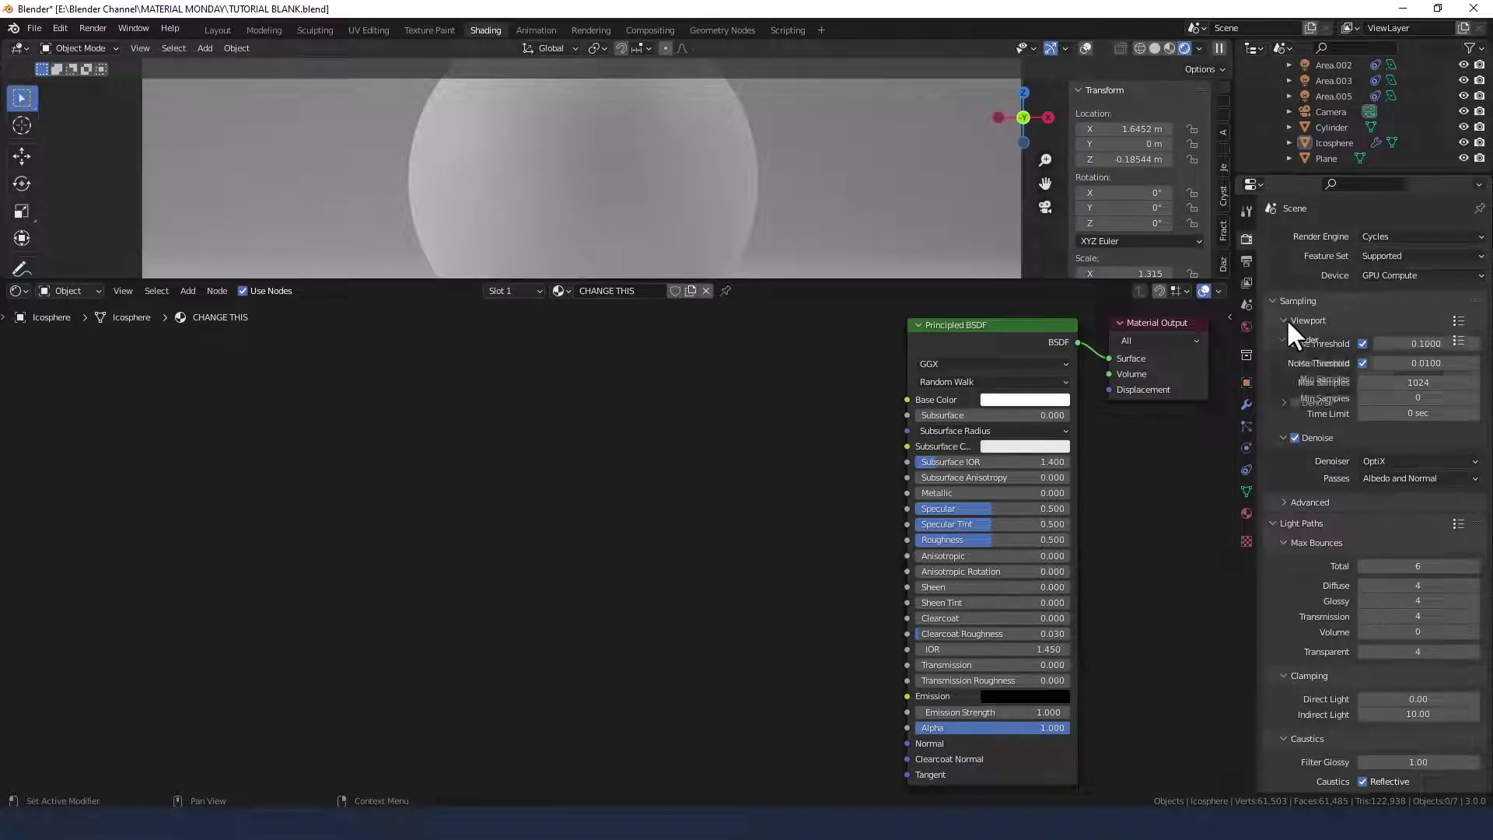
{"action": "left_click", "coordinate": [1289, 403]}
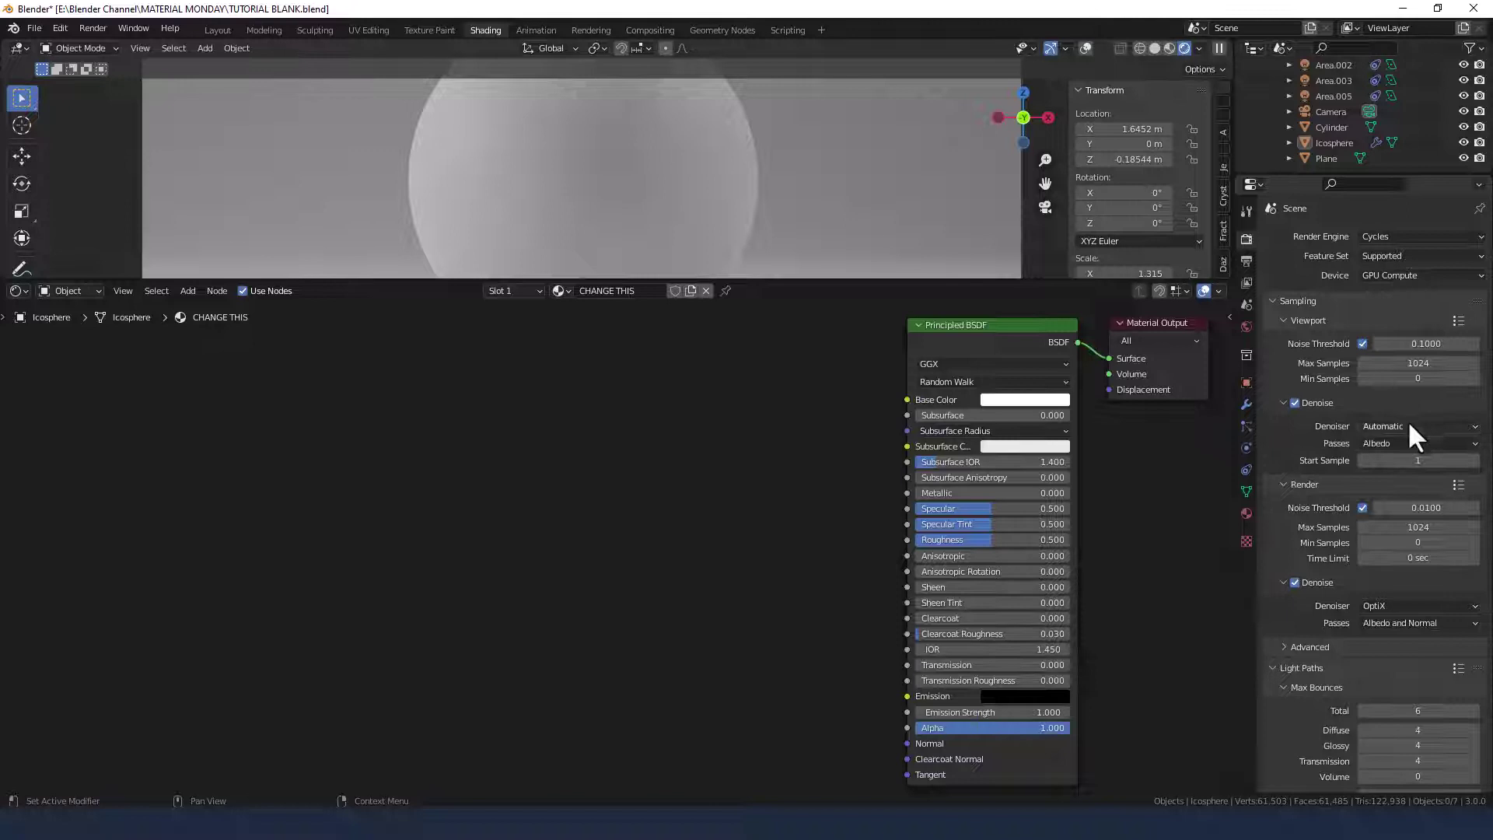
{"action": "left_click", "coordinate": [1374, 443]}
{"action": "left_click", "coordinate": [1383, 498]}
{"action": "left_click", "coordinate": [1275, 405]}
{"action": "left_click", "coordinate": [1283, 321]}
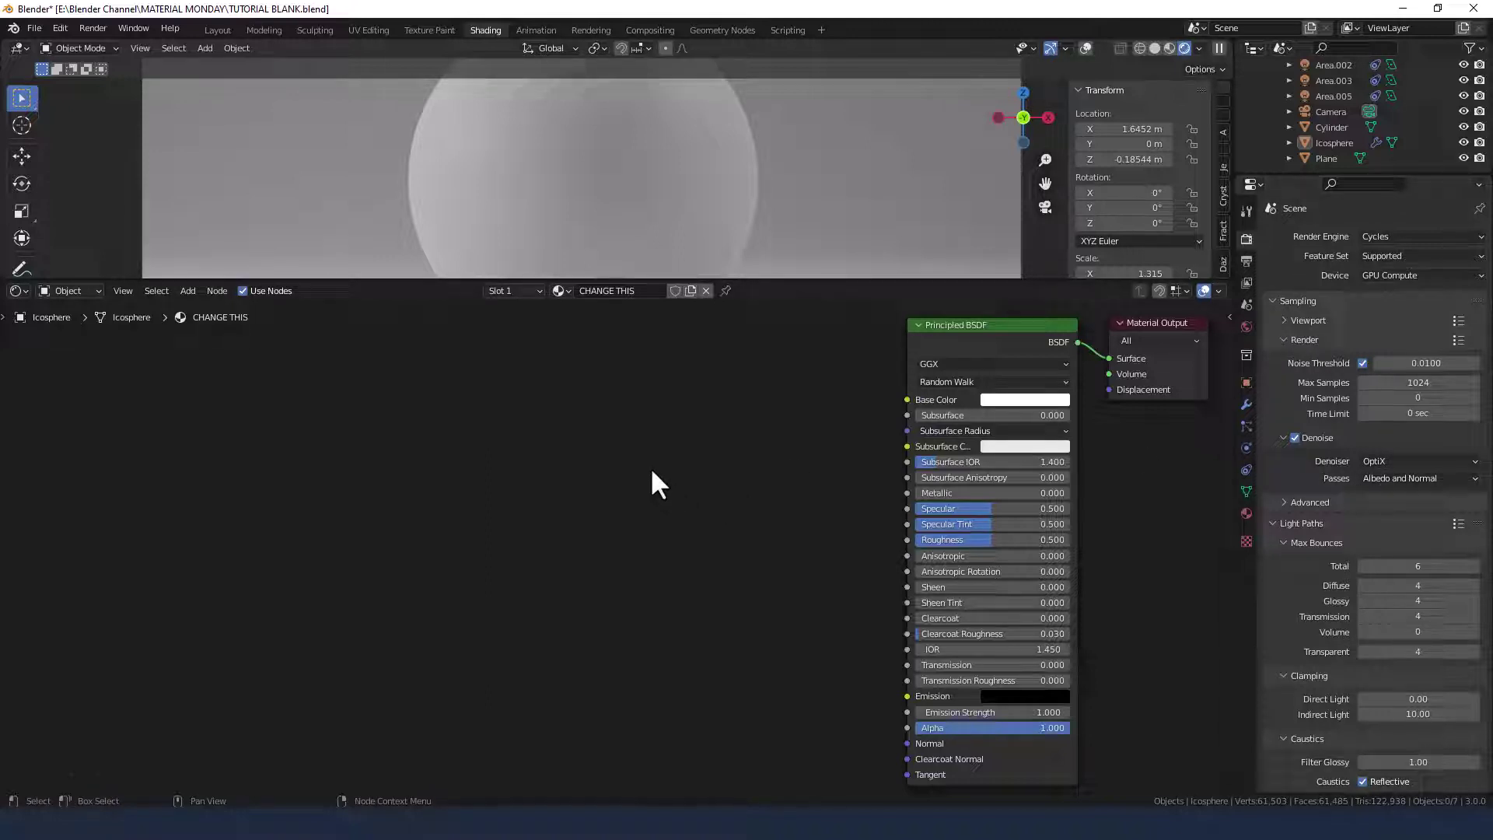
Add a Noise Texture node to the material, found by searching 'noise'.
{"action": "key", "text": "shift+a"}
{"action": "left_click", "coordinate": [631, 474]}
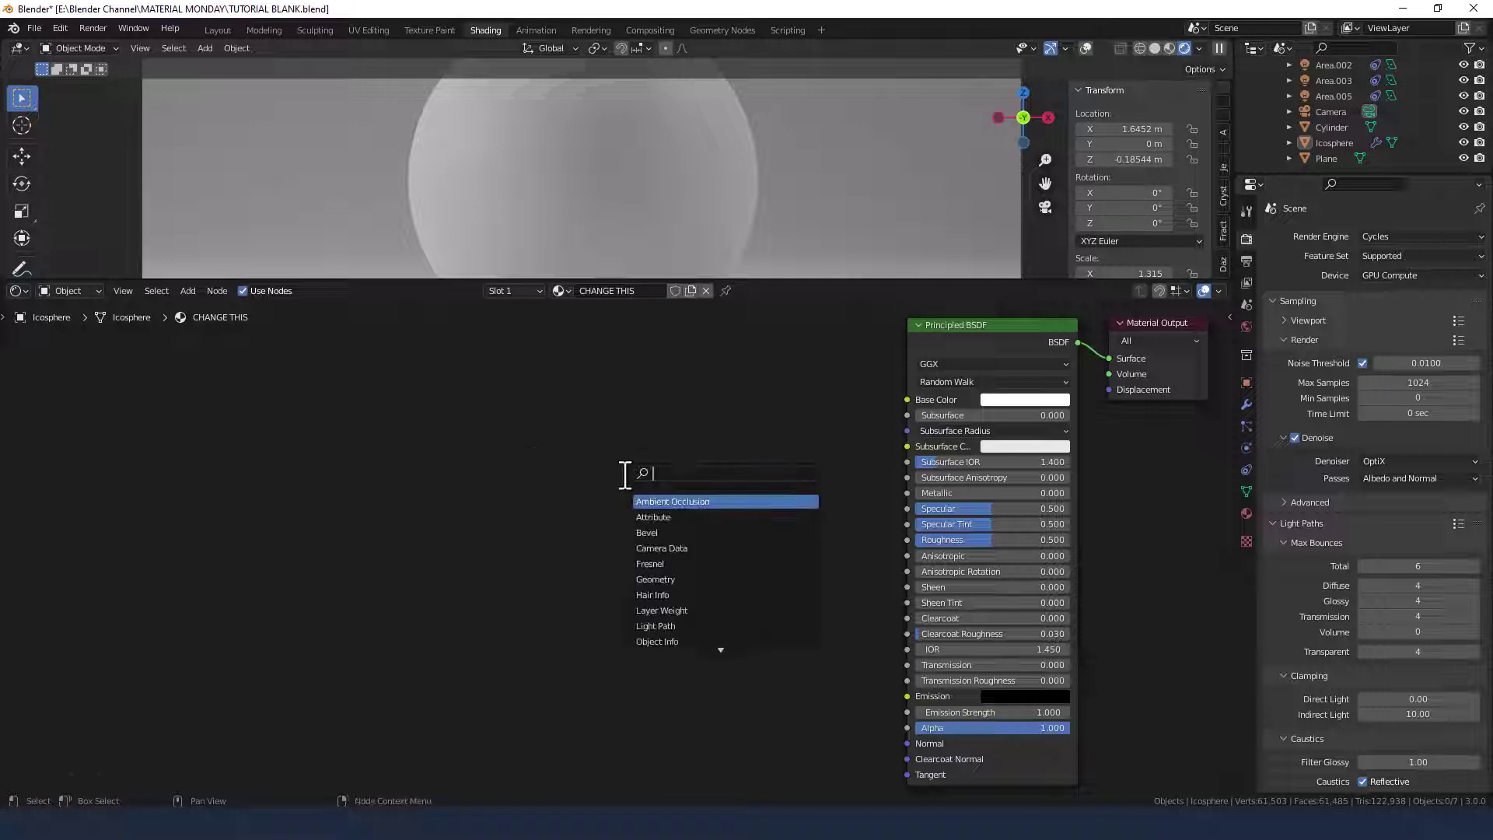
{"action": "type", "text": "noise"}
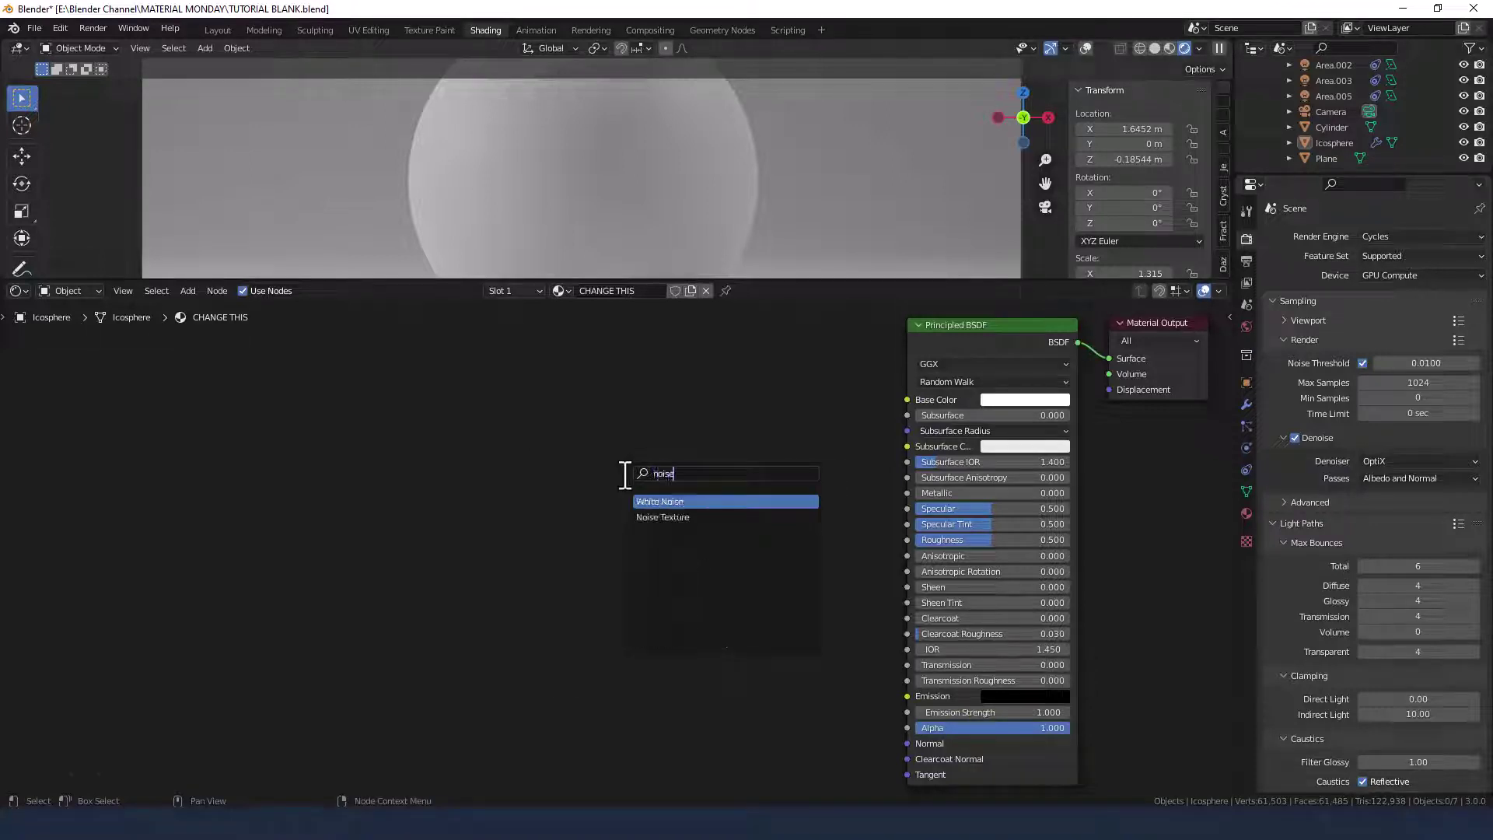
{"action": "left_click", "coordinate": [676, 517]}
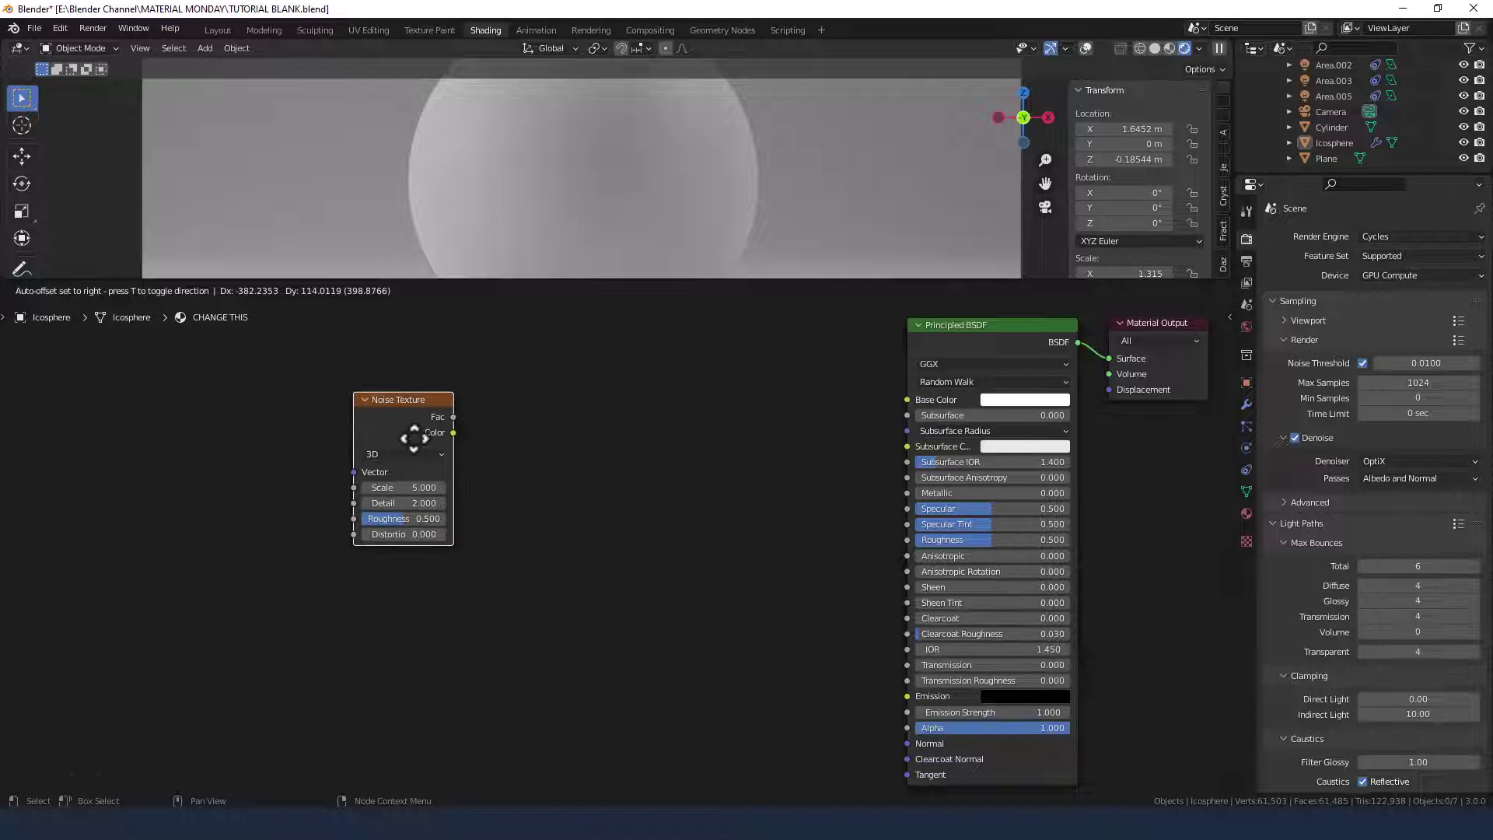
{"action": "left_click", "coordinate": [369, 447]}
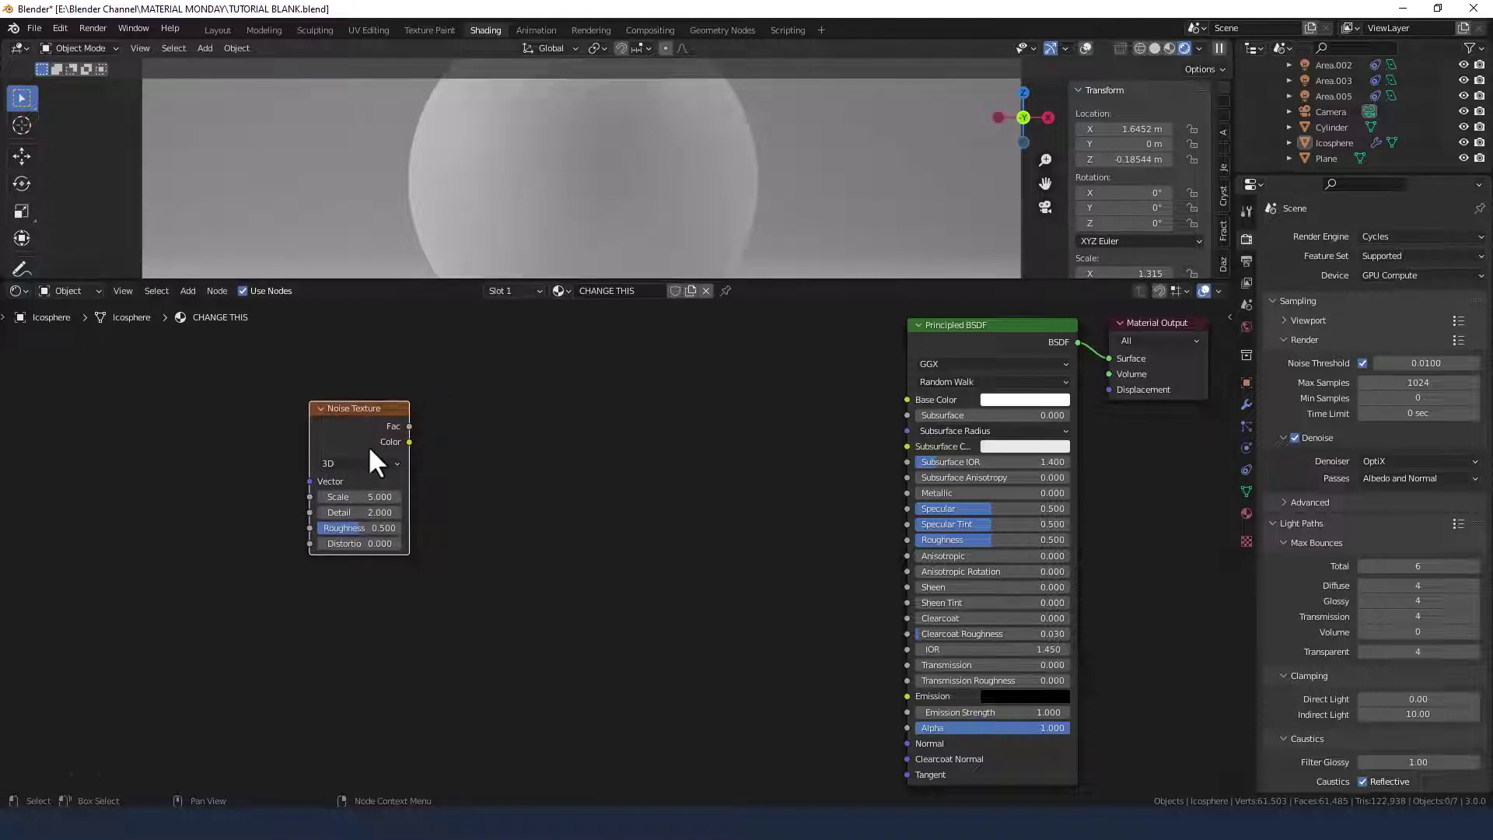
Attach Mapping and Texture Coordinate nodes to the noise using Node Wrangler's Ctrl+T.
{"action": "key", "text": "ctrl+t"}
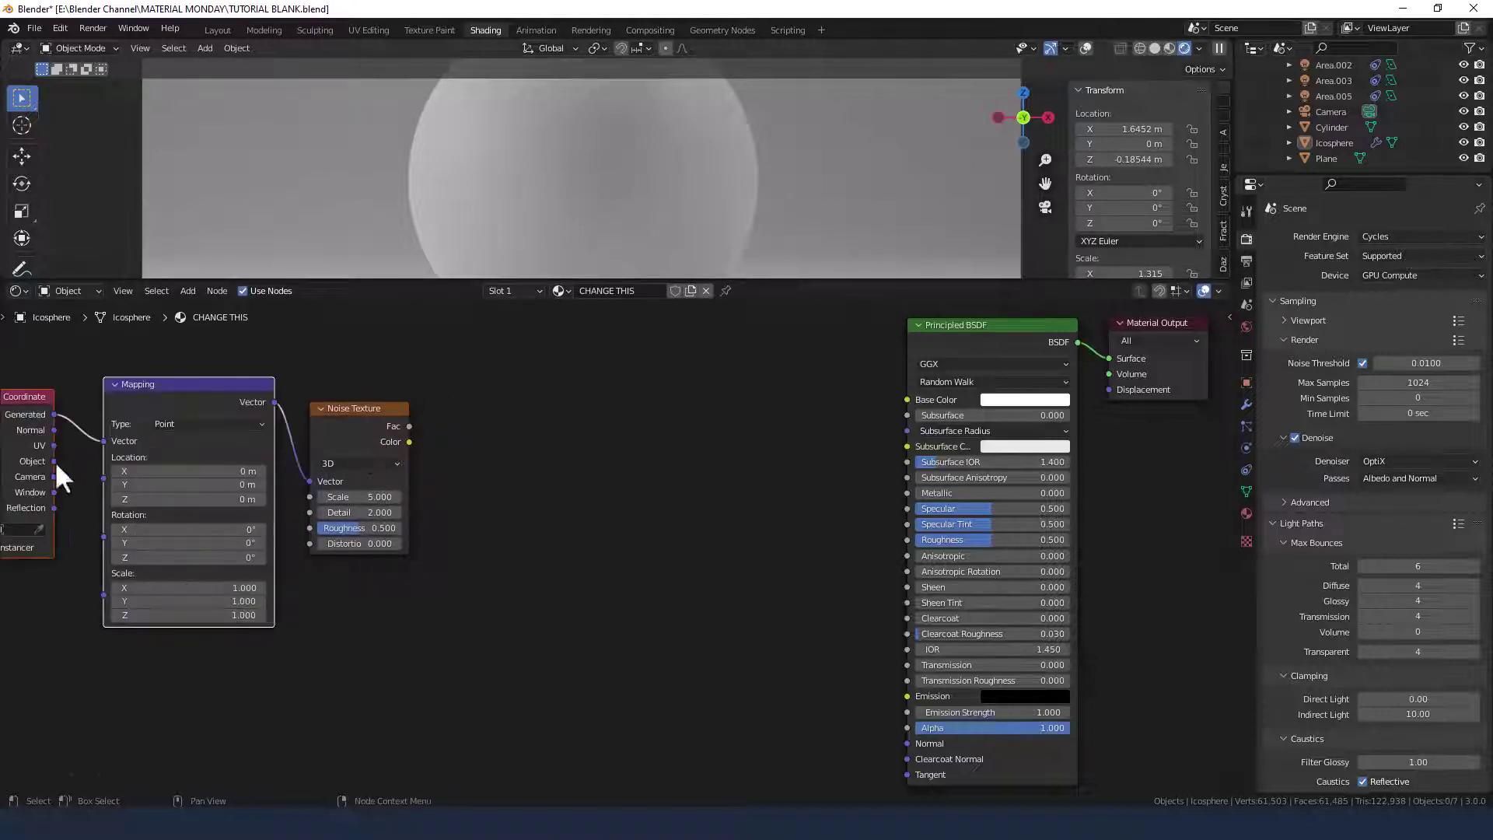
{"action": "middle_click_drag", "start_coordinate": [305, 560], "coordinate": [472, 579]}
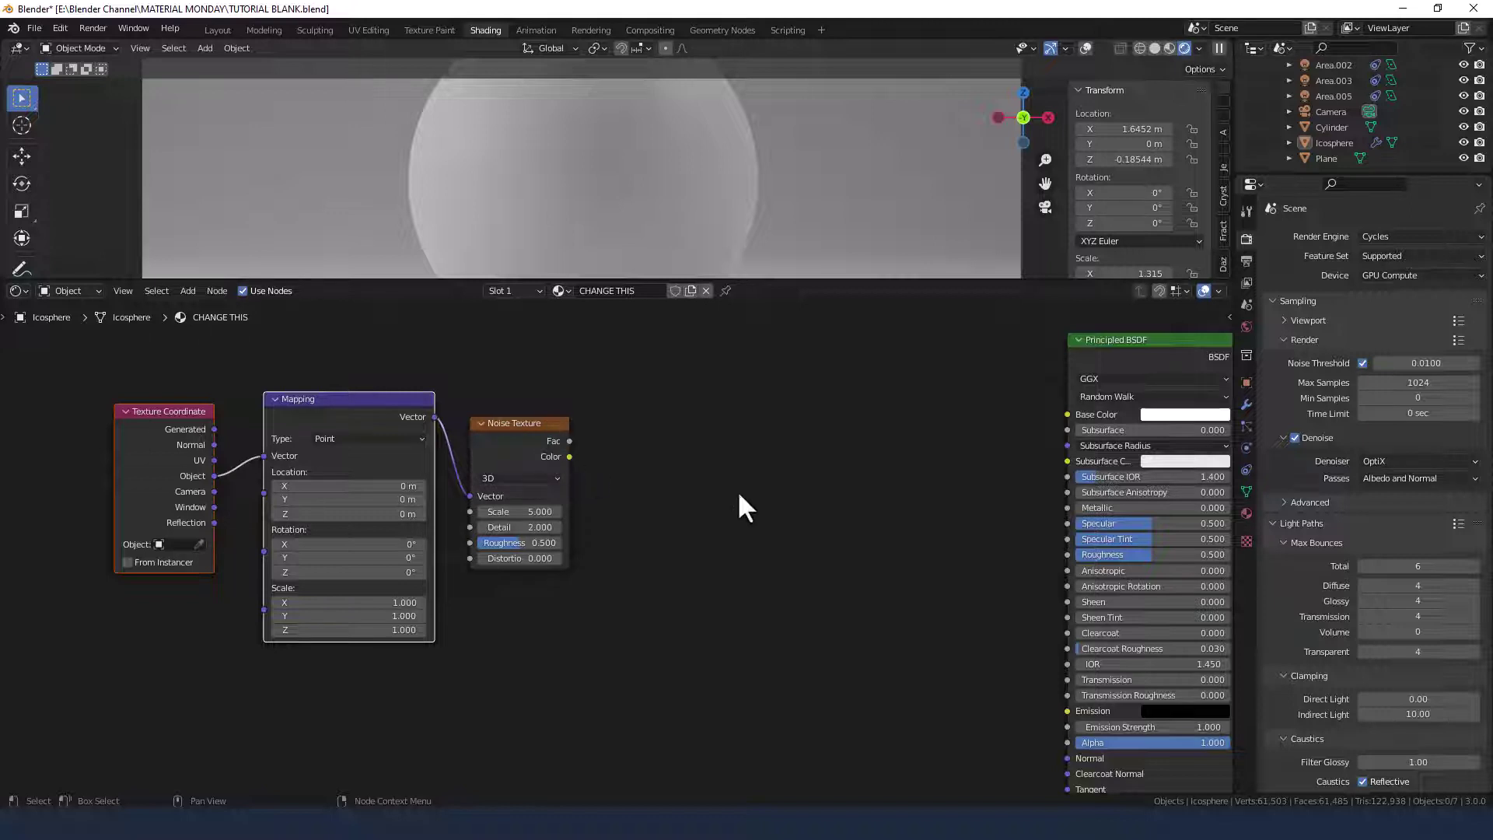
{"action": "middle_click_drag", "start_coordinate": [738, 496], "coordinate": [549, 491]}
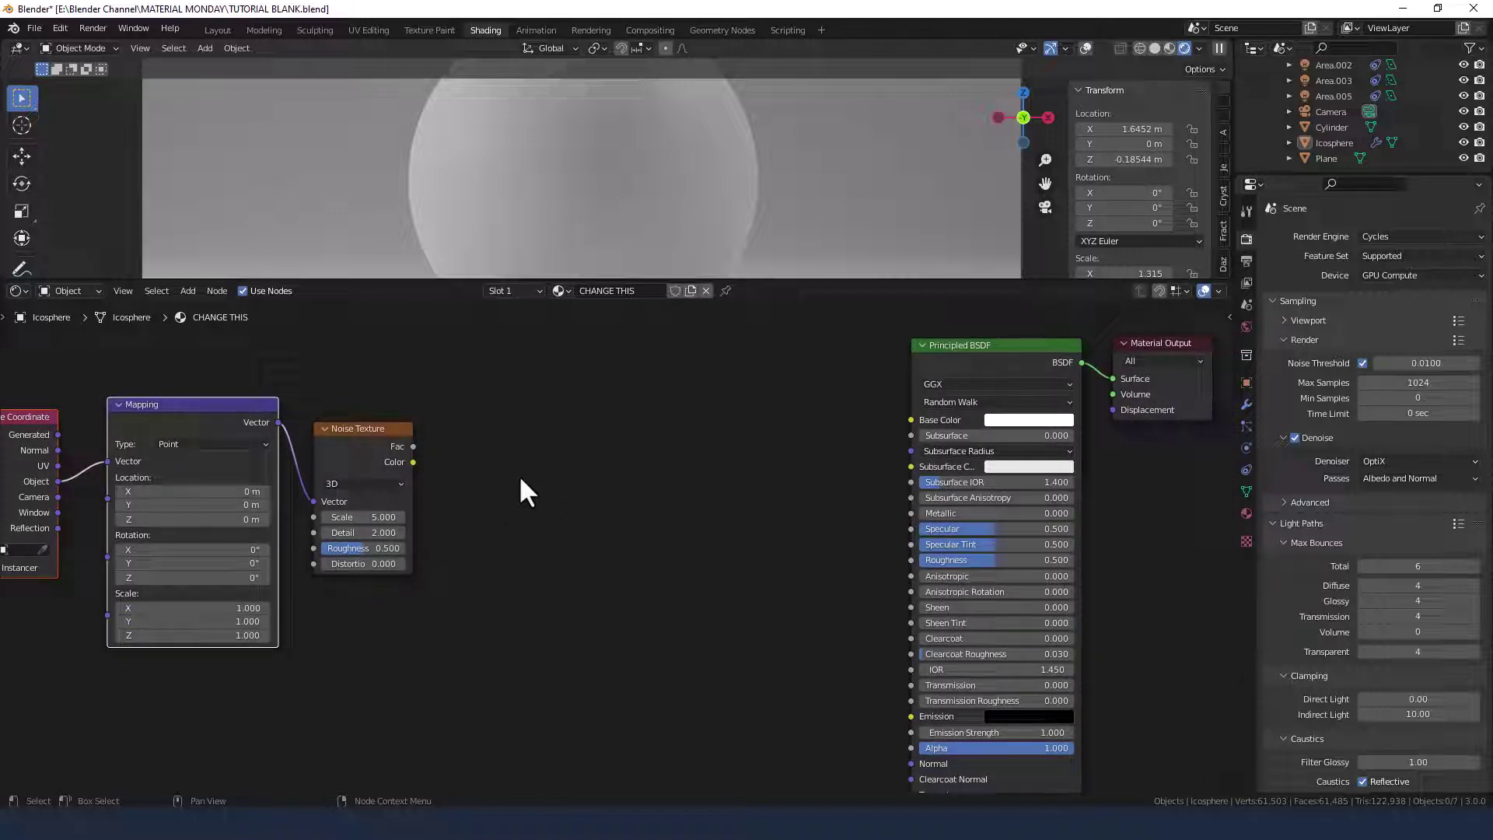
Connect the Noise Texture's Fac output to the Principled BSDF's Base Color.
{"action": "left_click", "coordinate": [411, 446]}
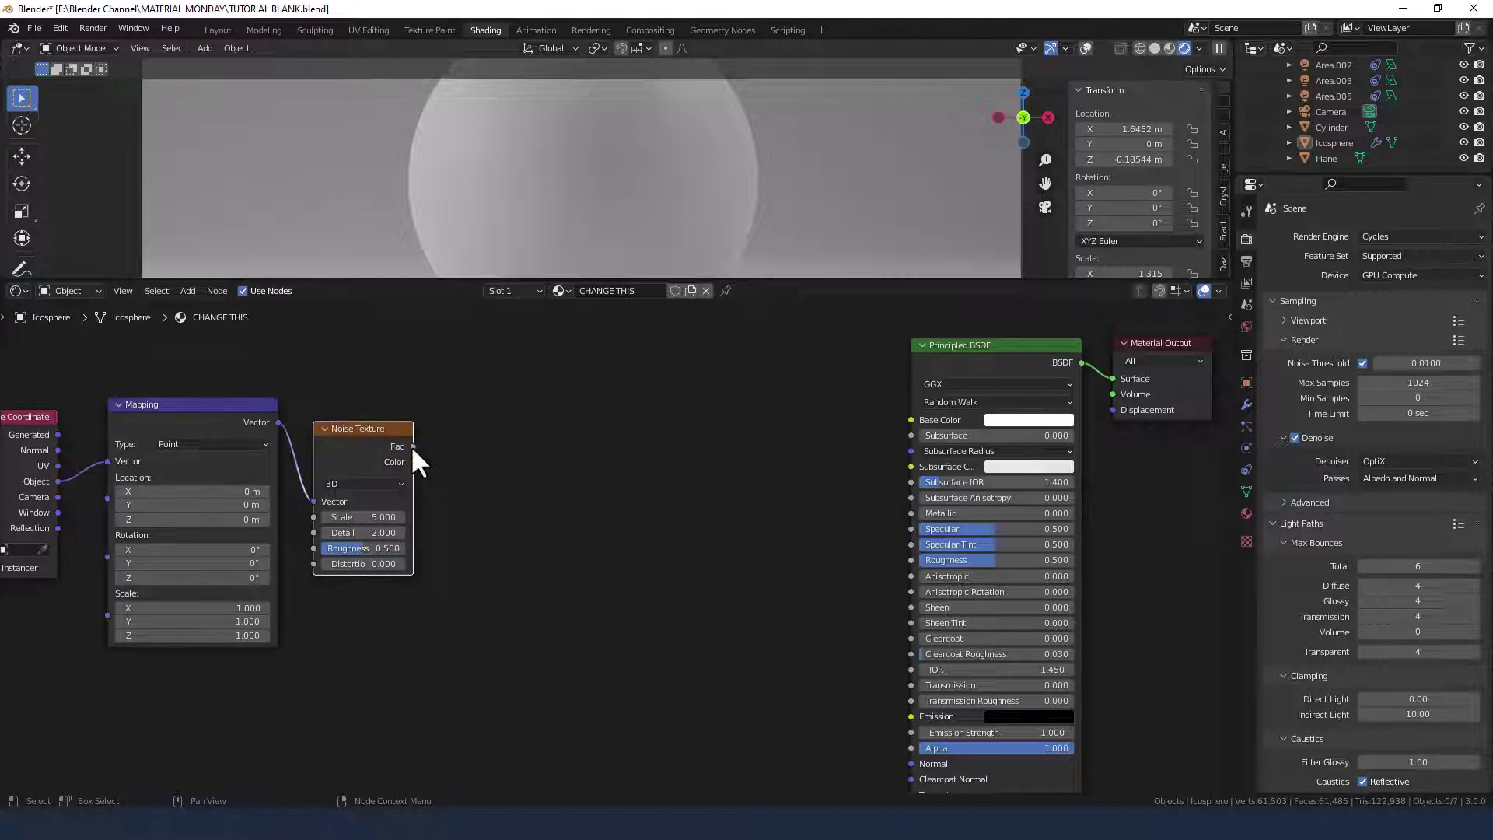
{"action": "left_click_drag", "start_coordinate": [413, 446], "coordinate": [908, 422]}
{"action": "scroll", "coordinate": [591, 540], "scroll_direction": "down", "scroll_amount": 1}
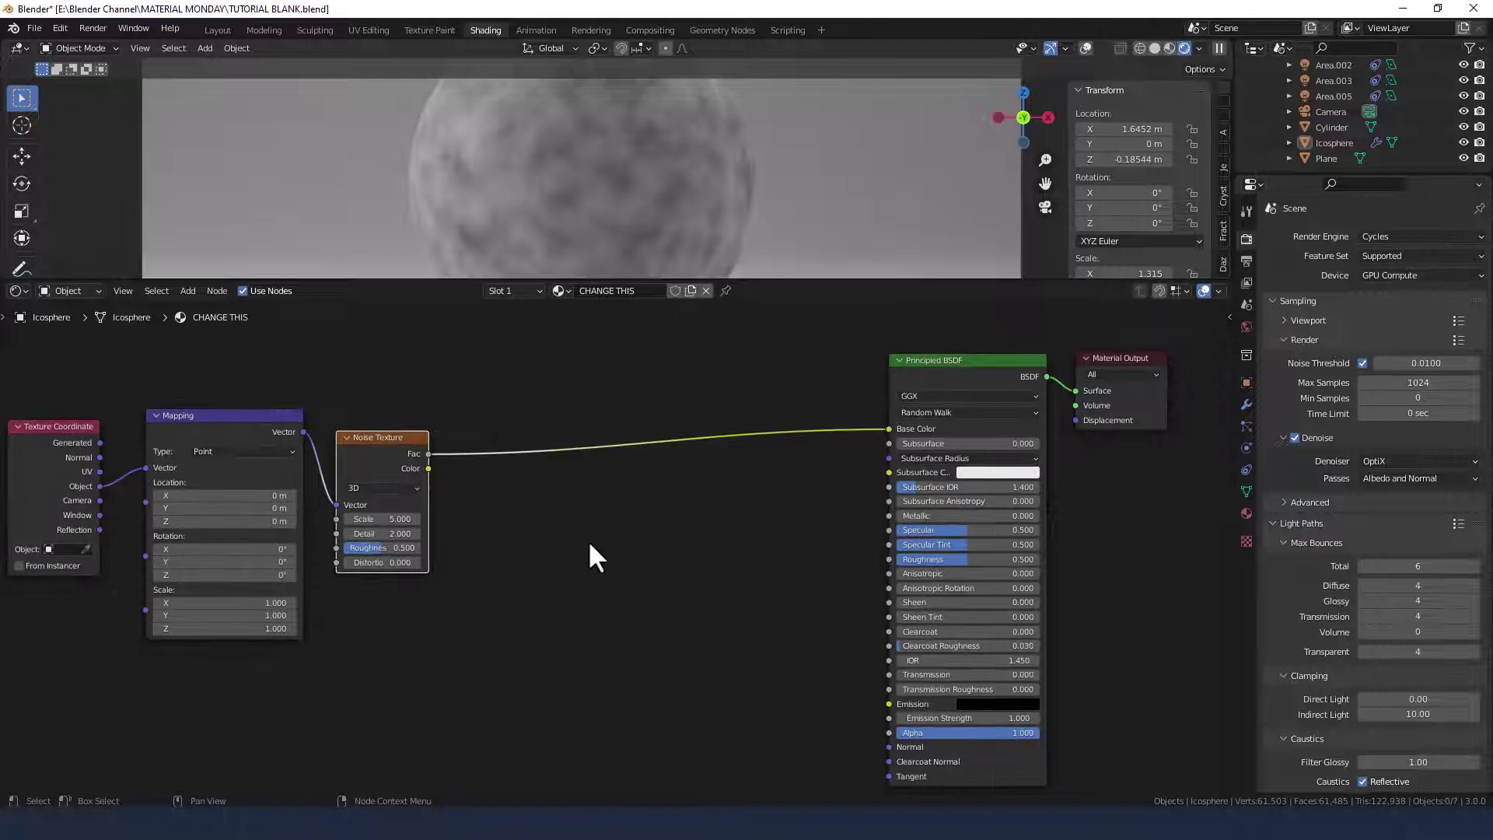
{"action": "scroll", "coordinate": [587, 539], "scroll_direction": "up", "scroll_amount": 1}
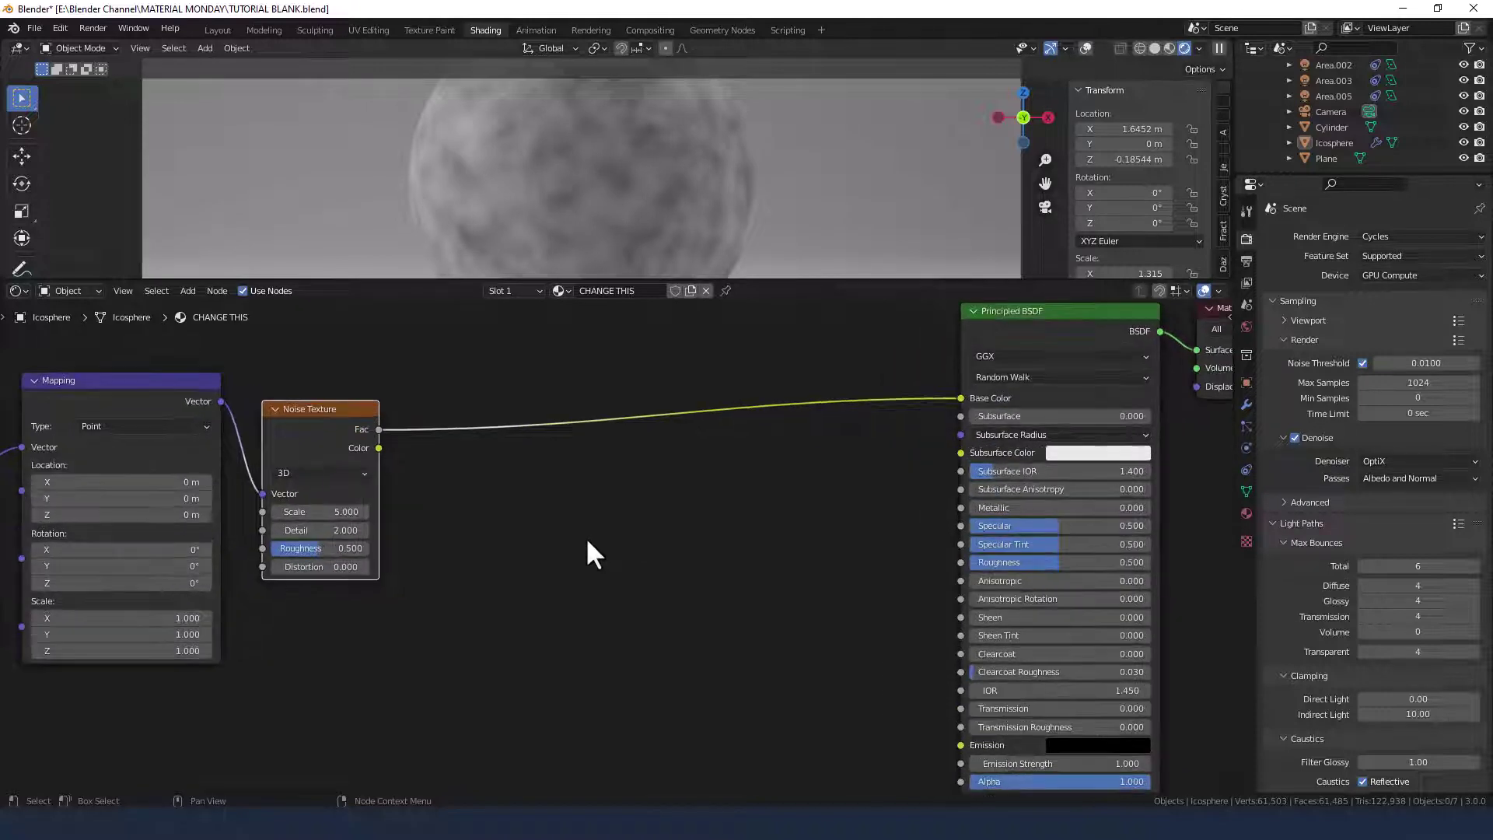
{"action": "middle_click_drag", "start_coordinate": [585, 537], "coordinate": [740, 523]}
Set the noise Scale to 15, Detail to 10 and Roughness to 0.65.
{"action": "left_click", "coordinate": [475, 499]}
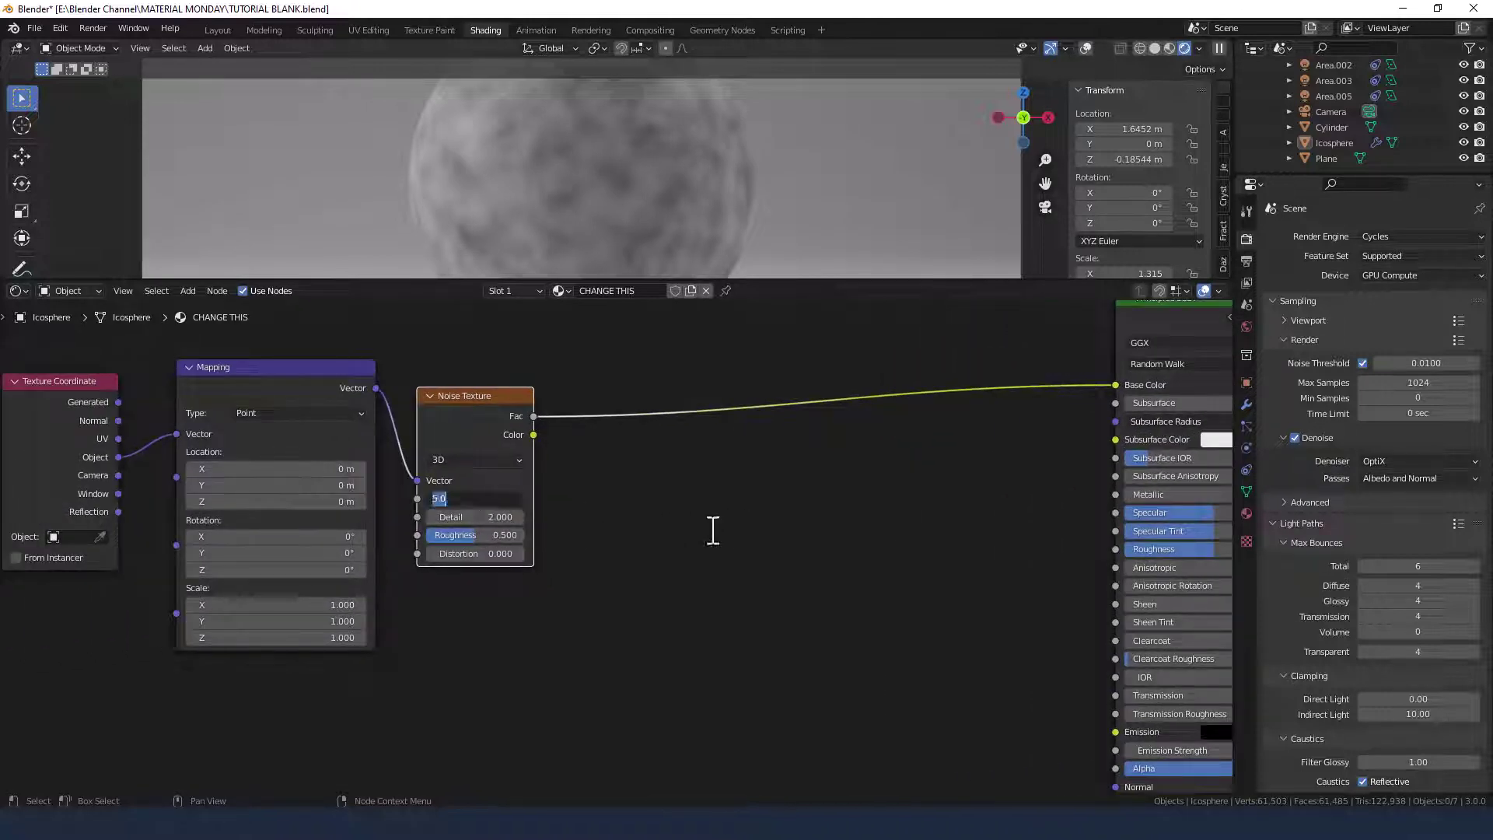
{"action": "type", "text": "15"}
{"action": "key", "text": "Tab"}
{"action": "type", "text": "10"}
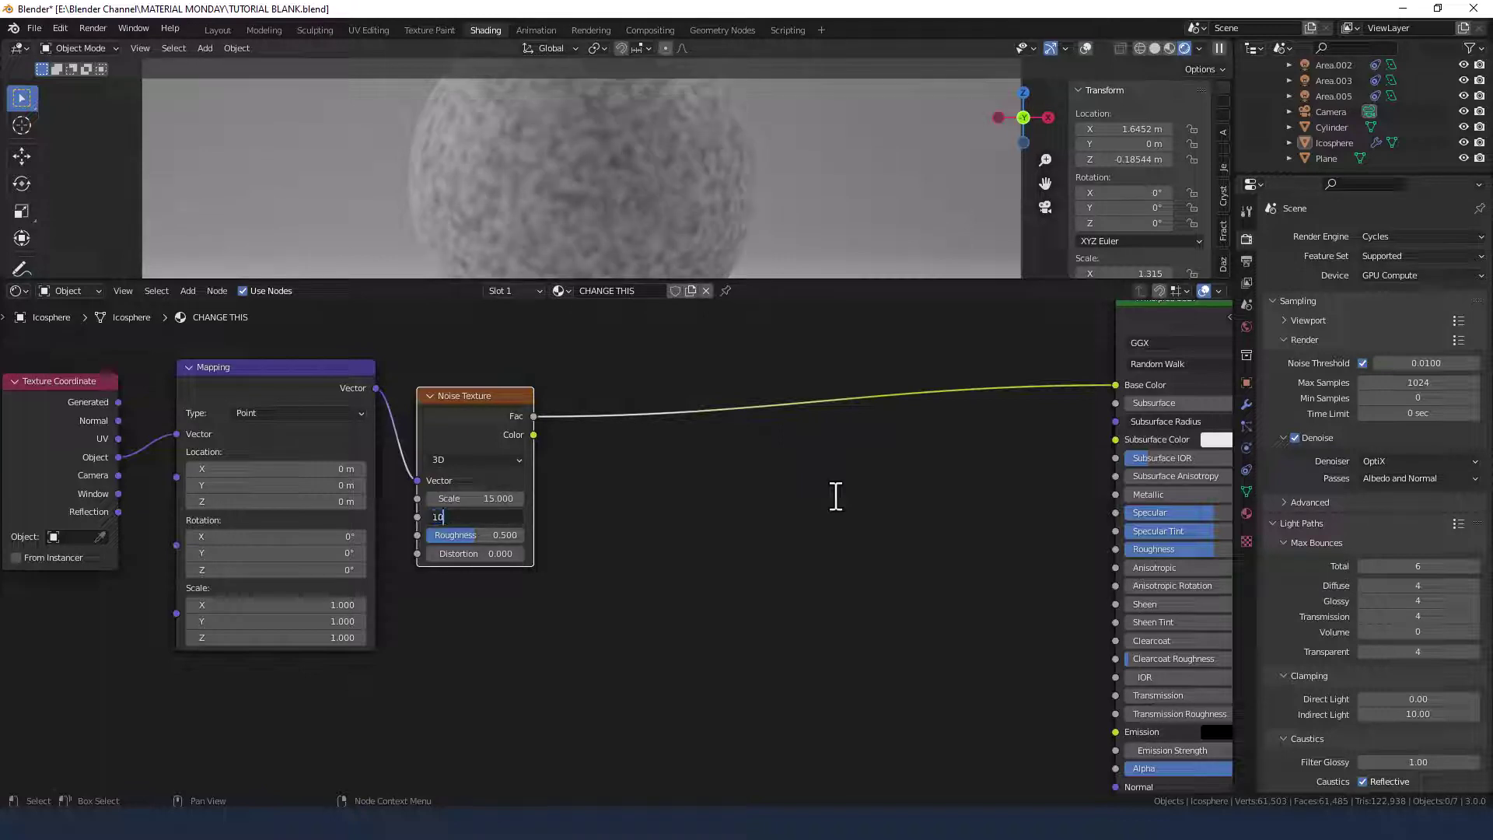
{"action": "key", "text": "Tab"}
{"action": "type", "text": ".6"}
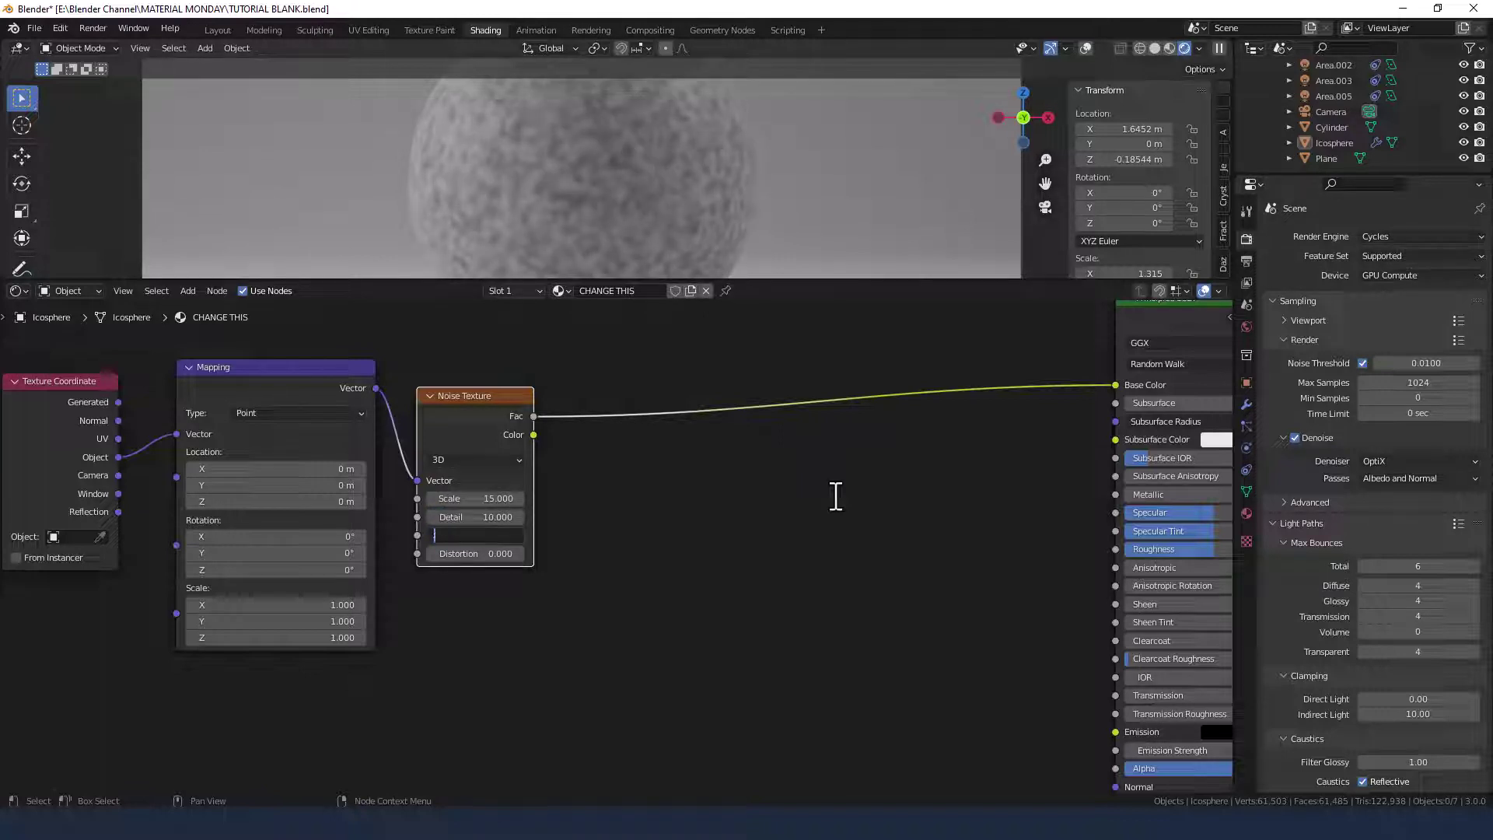
{"action": "type", "text": "5"}
{"action": "key", "text": "Return"}
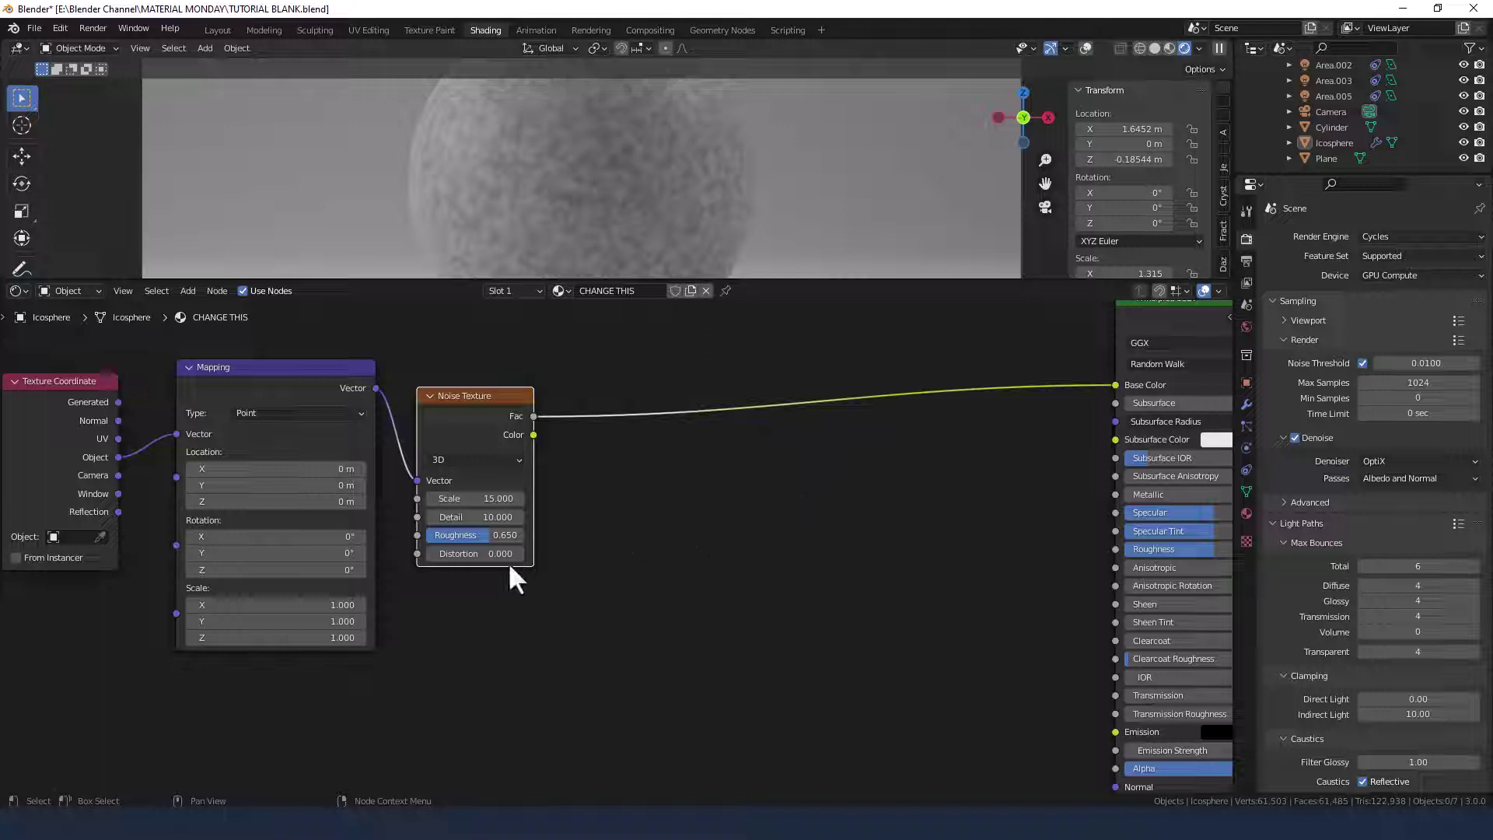
Duplicate the Noise Texture with its settings and place the copy below the original.
{"action": "left_click_drag", "start_coordinate": [509, 403], "coordinate": [530, 353]}
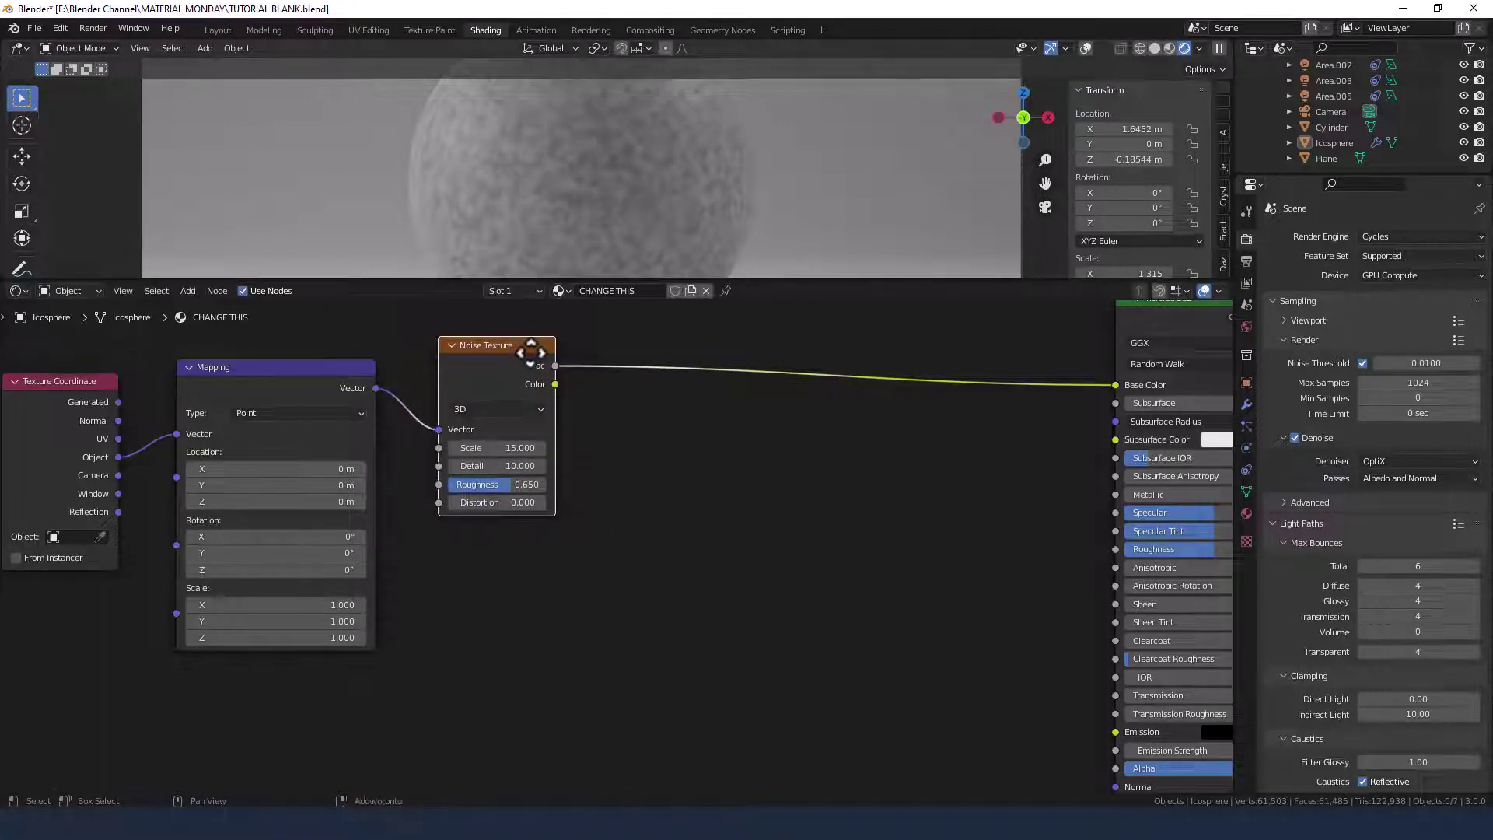
{"action": "key", "text": "shift+d"}
{"action": "left_click", "coordinate": [526, 556]}
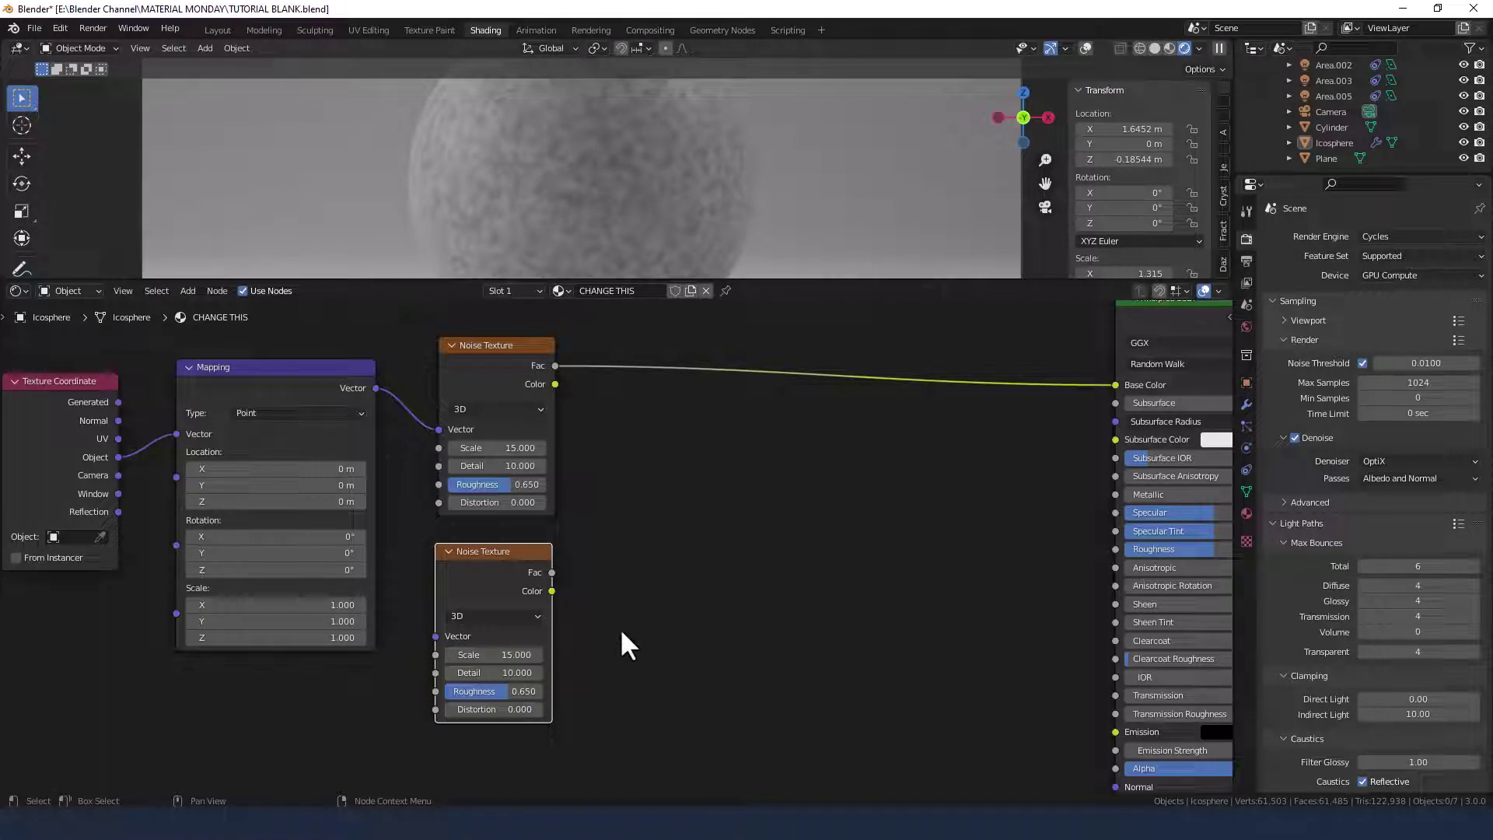
{"action": "scroll", "coordinate": [619, 628], "scroll_direction": "down", "scroll_amount": 2}
{"action": "middle_click_drag", "start_coordinate": [651, 576], "coordinate": [567, 623]}
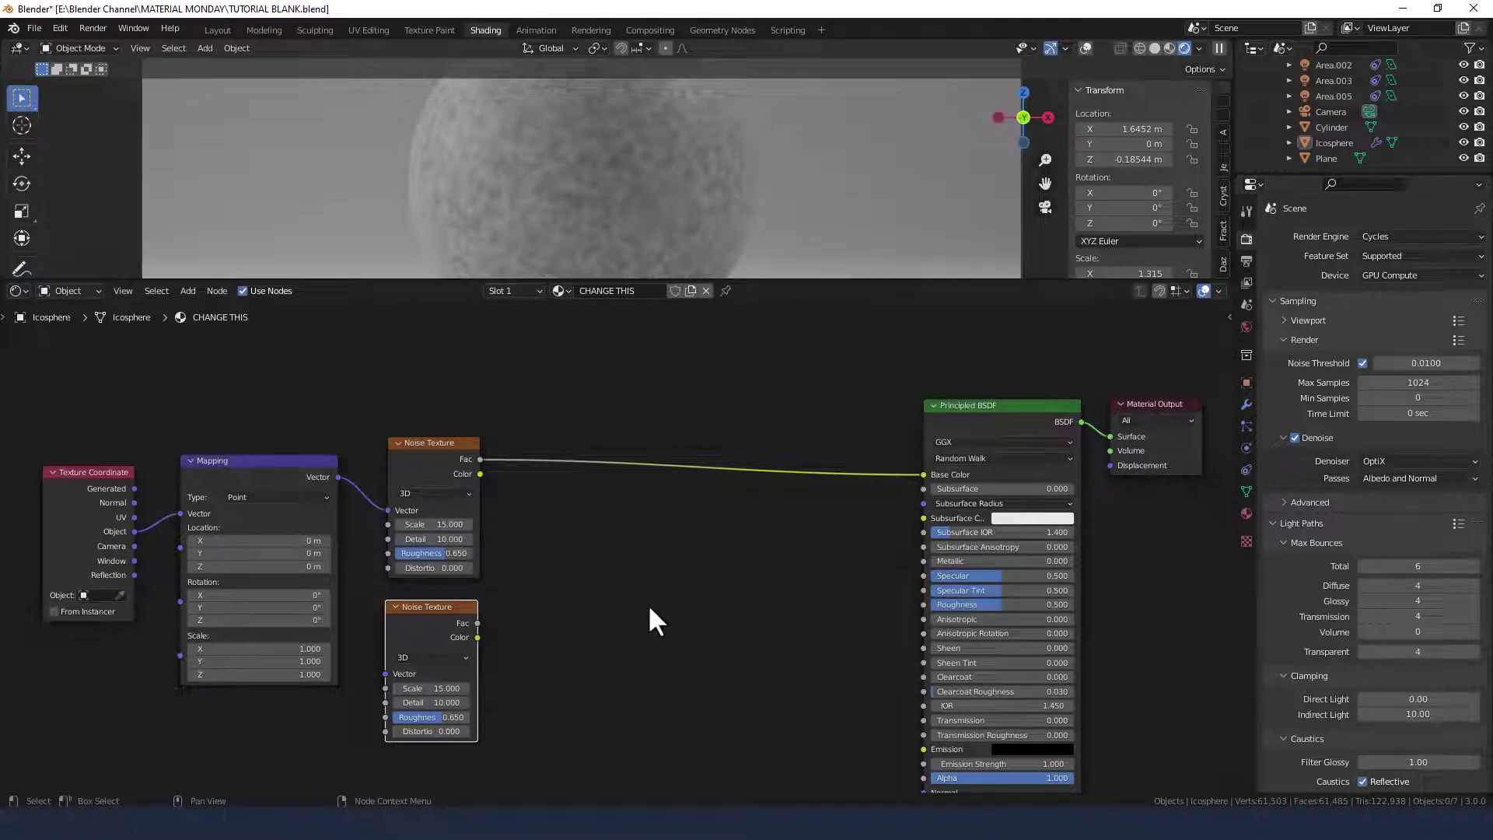
{"action": "scroll", "coordinate": [650, 608], "scroll_direction": "down", "scroll_amount": 3}
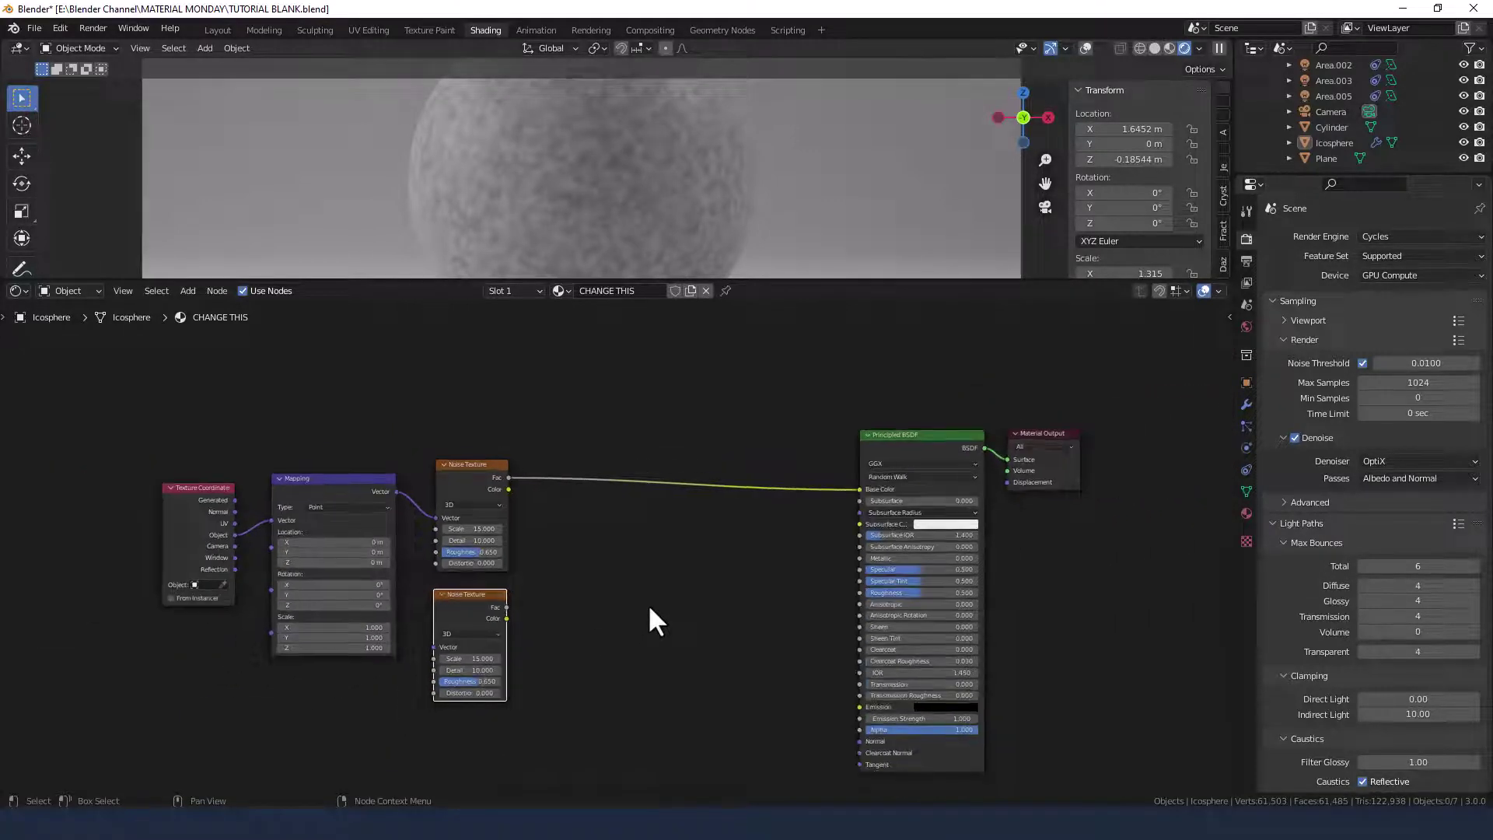
{"action": "scroll", "coordinate": [649, 608], "scroll_direction": "down", "scroll_amount": 2}
{"action": "middle_click_drag", "start_coordinate": [683, 600], "coordinate": [656, 554]}
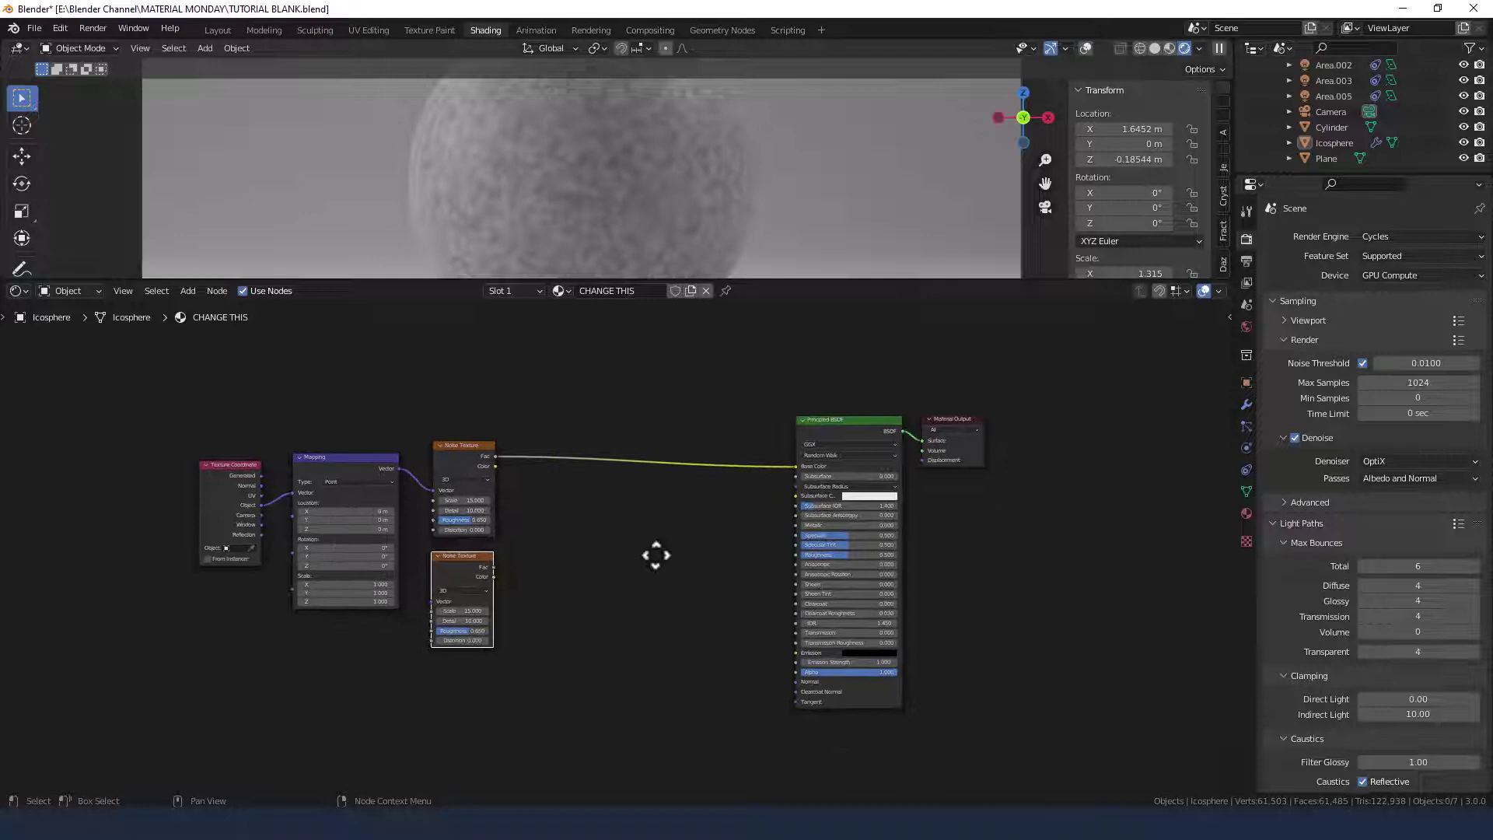
{"action": "scroll", "coordinate": [656, 555], "scroll_direction": "down", "scroll_amount": 1}
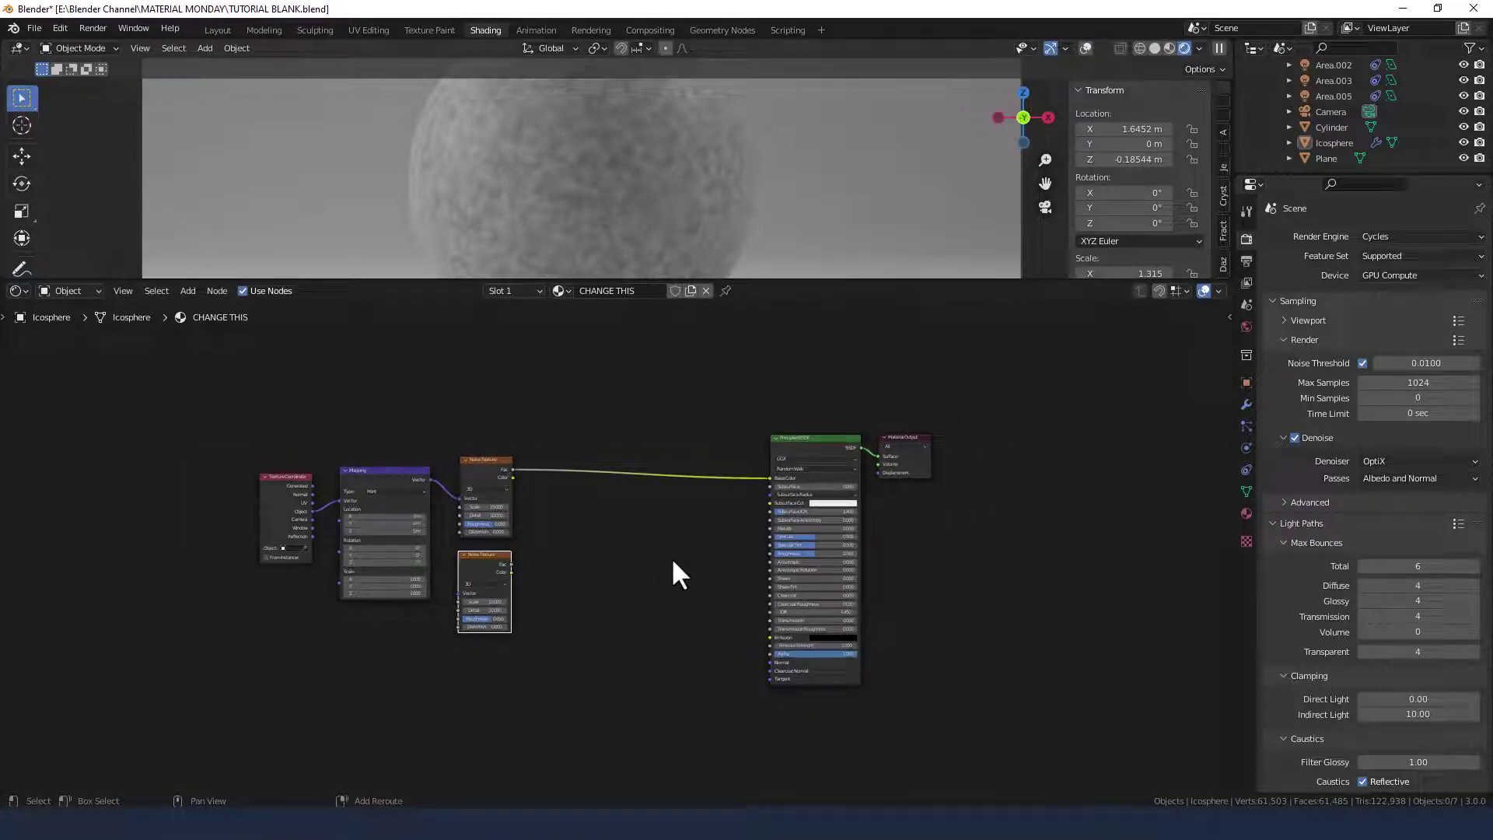
Add a ColorRamp node and duplicate it twice, stacking the three ramps.
{"action": "key", "text": "shift+a"}
{"action": "type", "text": "col"}
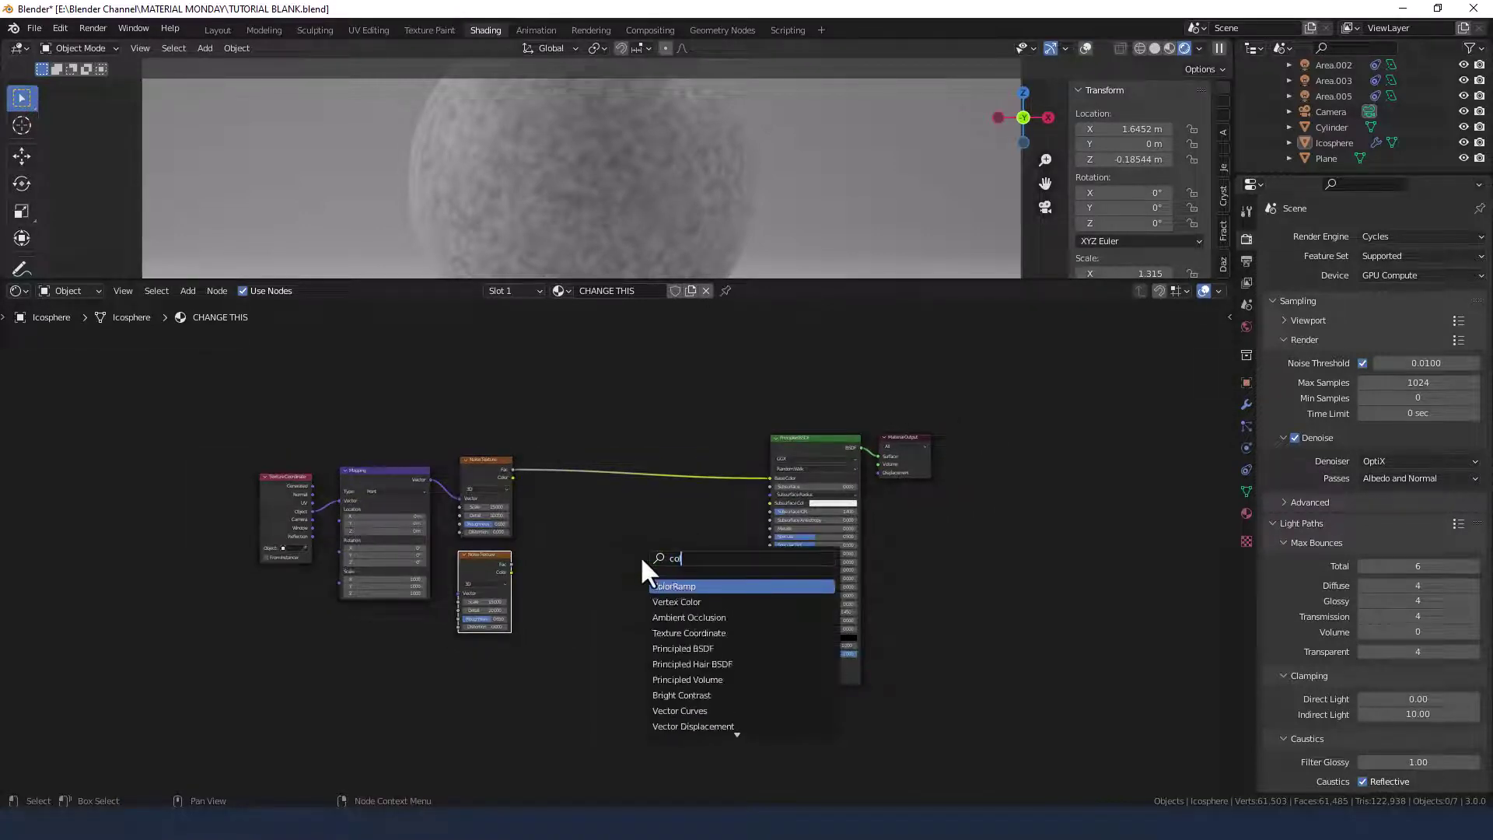
{"action": "left_click", "coordinate": [663, 587]}
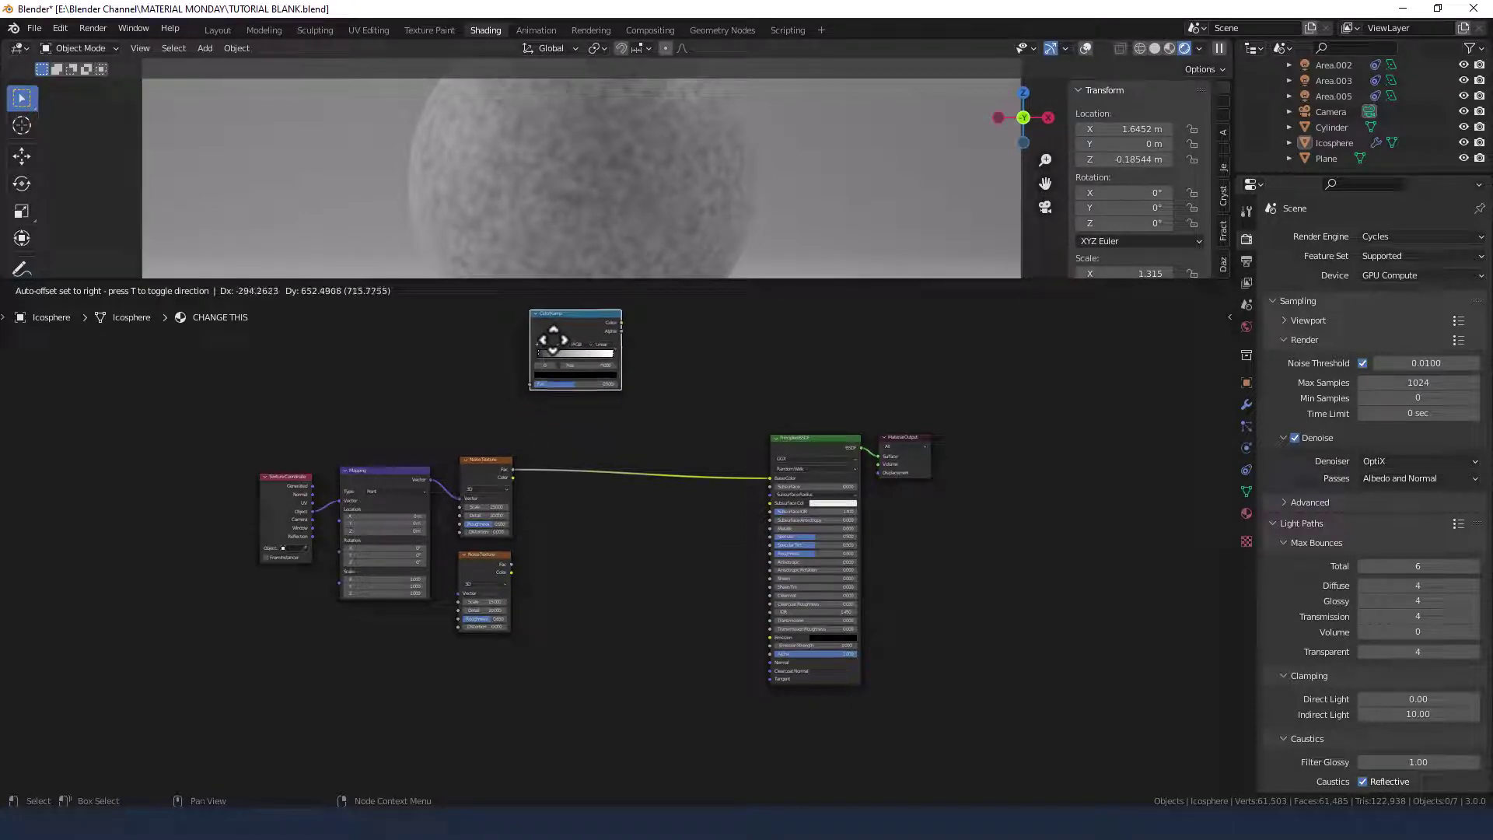
{"action": "left_click", "coordinate": [551, 360]}
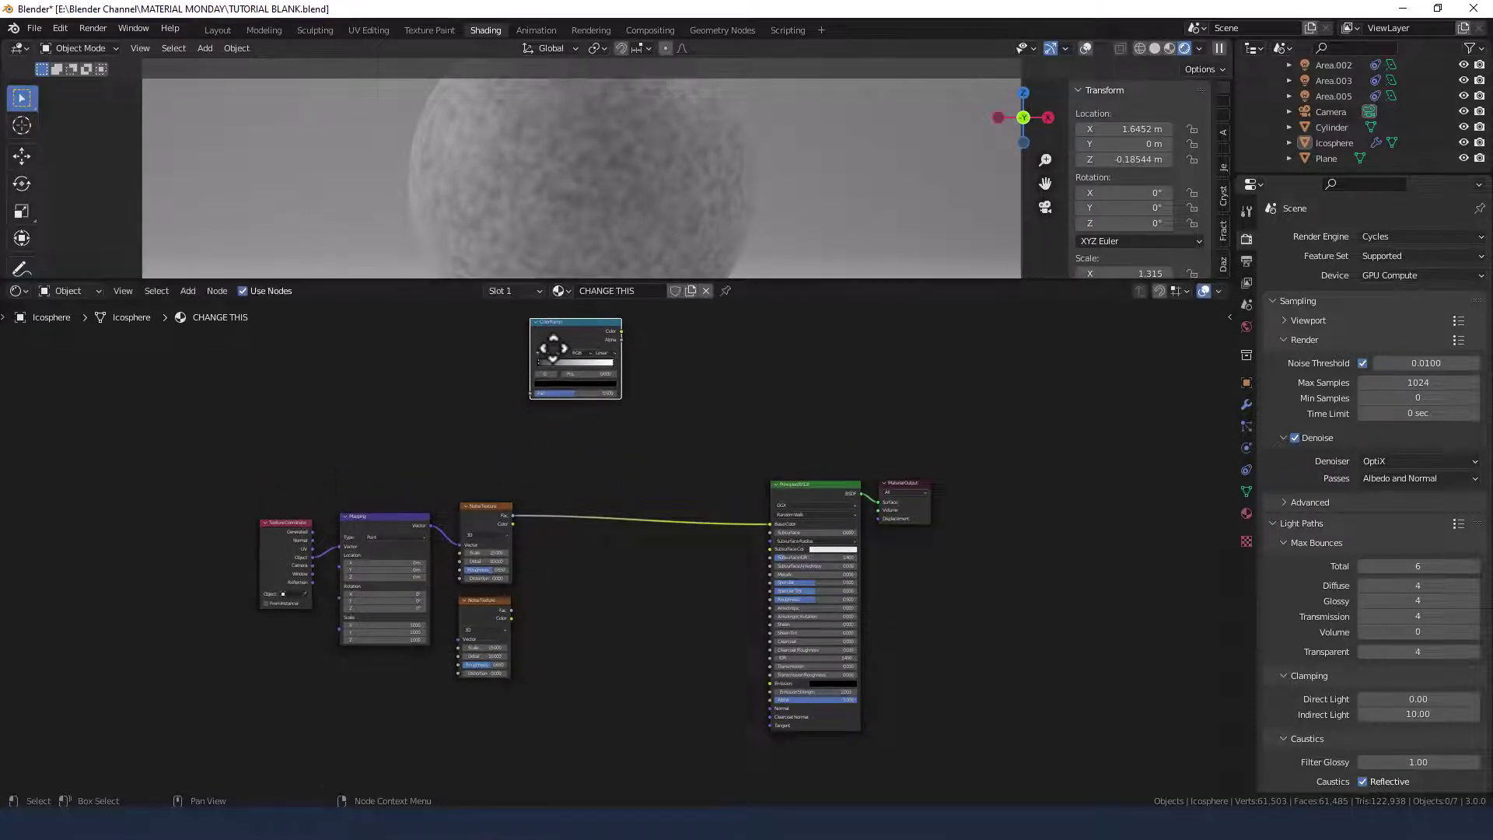
{"action": "key", "text": "shift+d"}
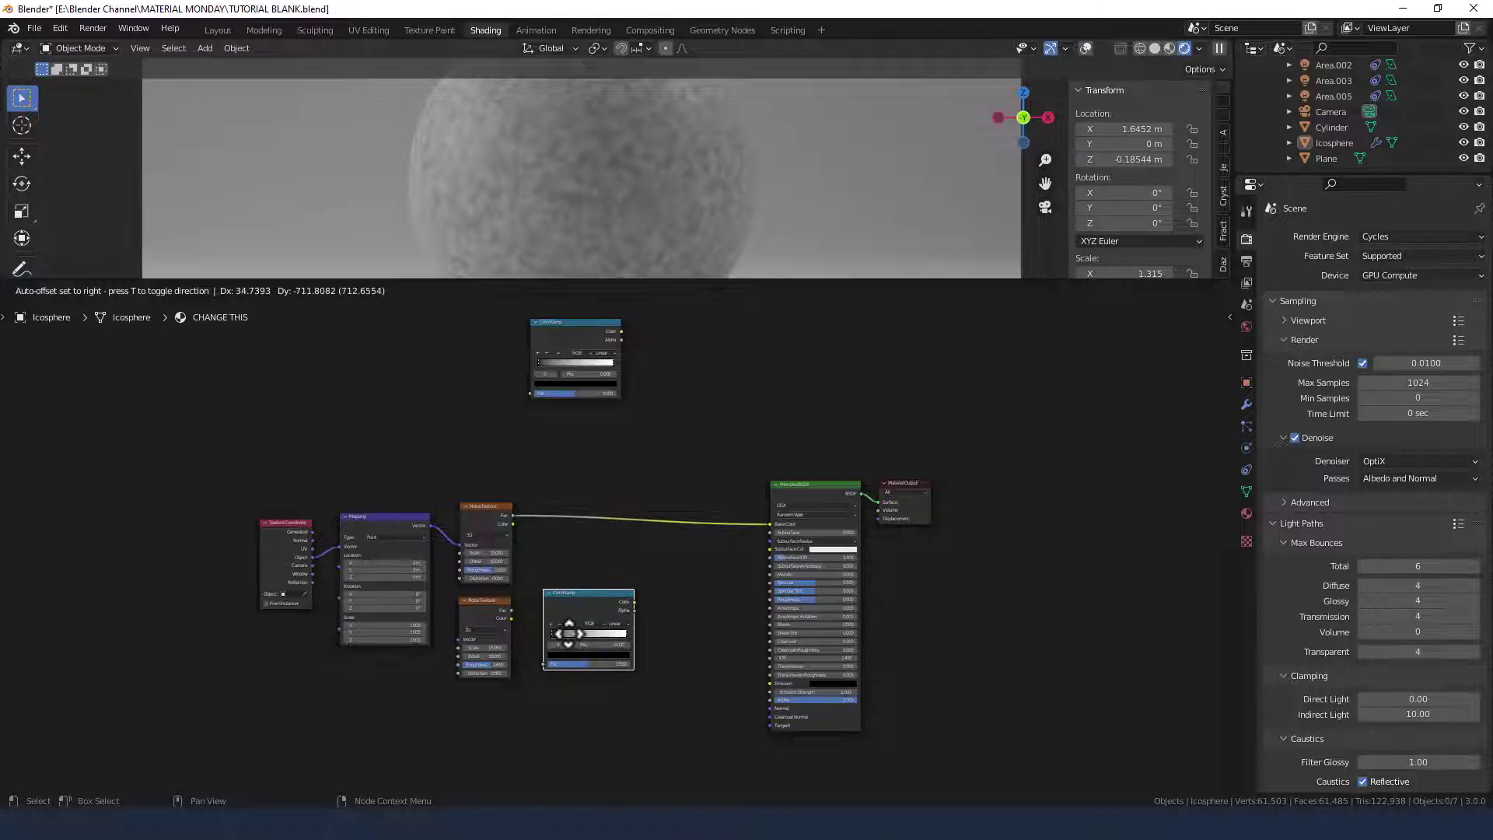
{"action": "left_click", "coordinate": [568, 623]}
{"action": "key", "text": "shift+d"}
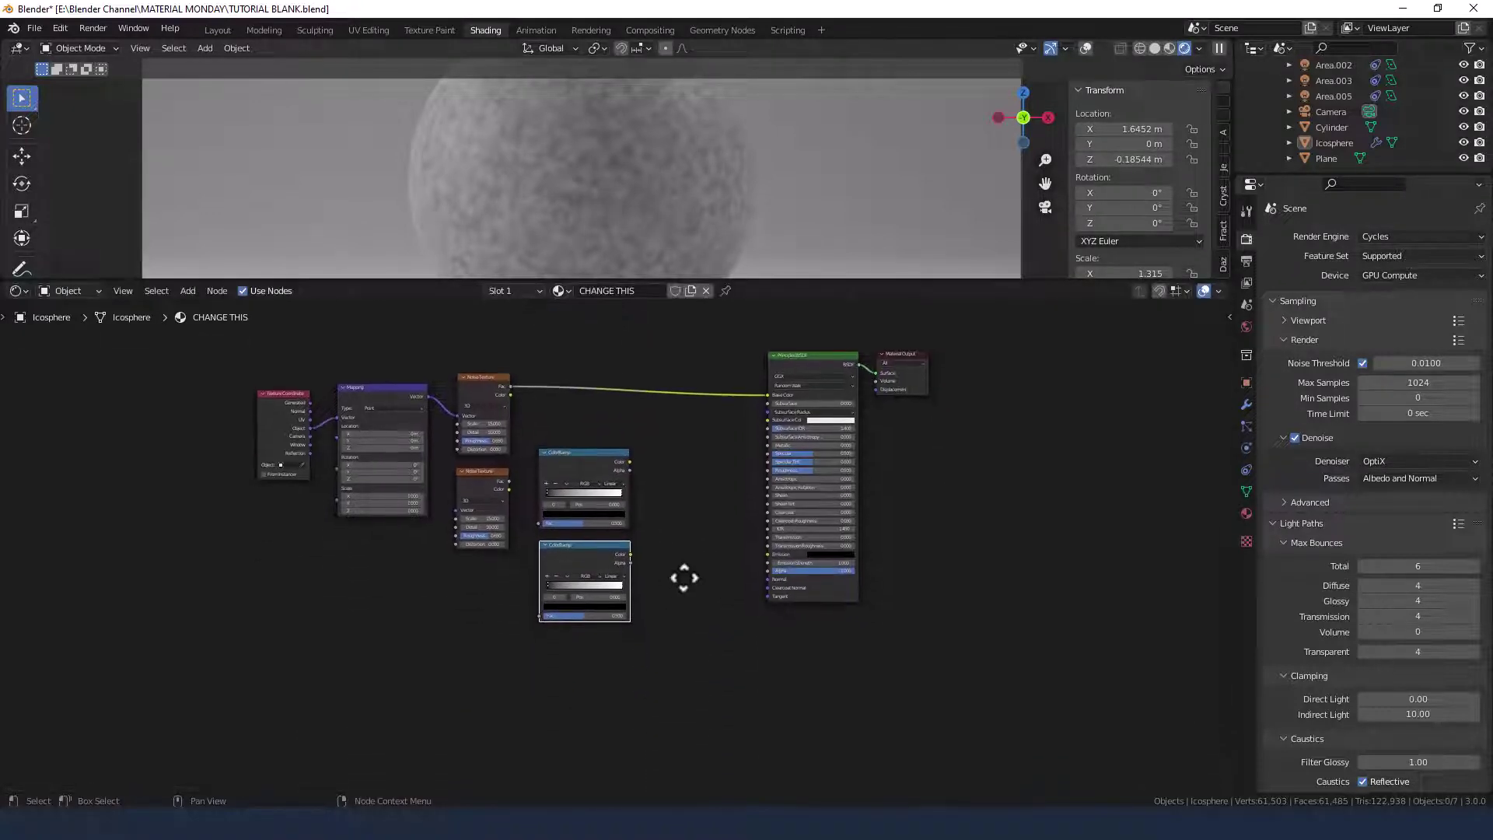
{"action": "left_click", "coordinate": [680, 670]}
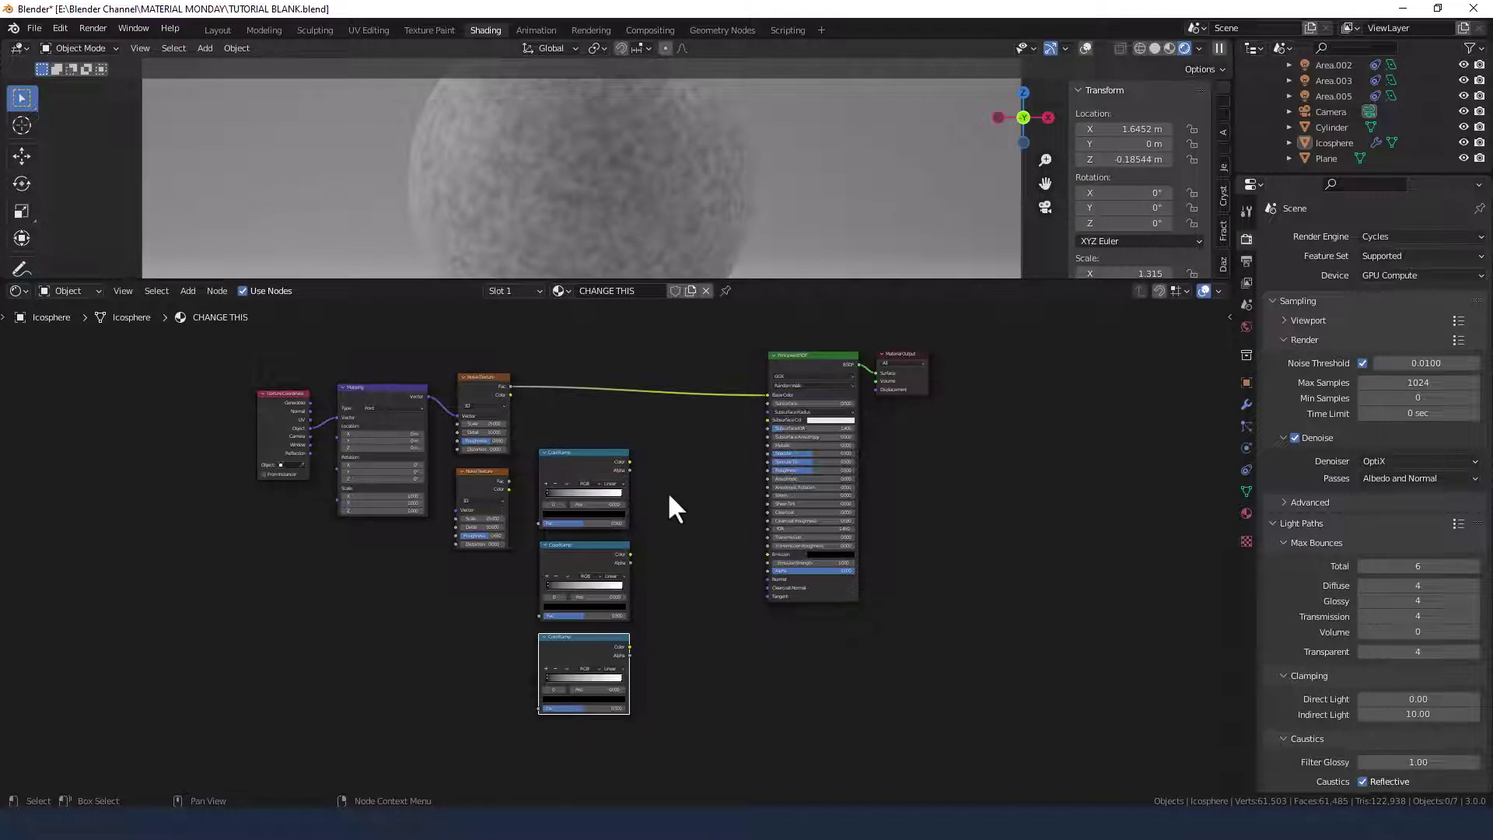
{"action": "middle_click_drag", "start_coordinate": [667, 492], "coordinate": [677, 581]}
Add a Mix RGB node above the ramps and place a copy beside it.
{"action": "key", "text": "shift+a"}
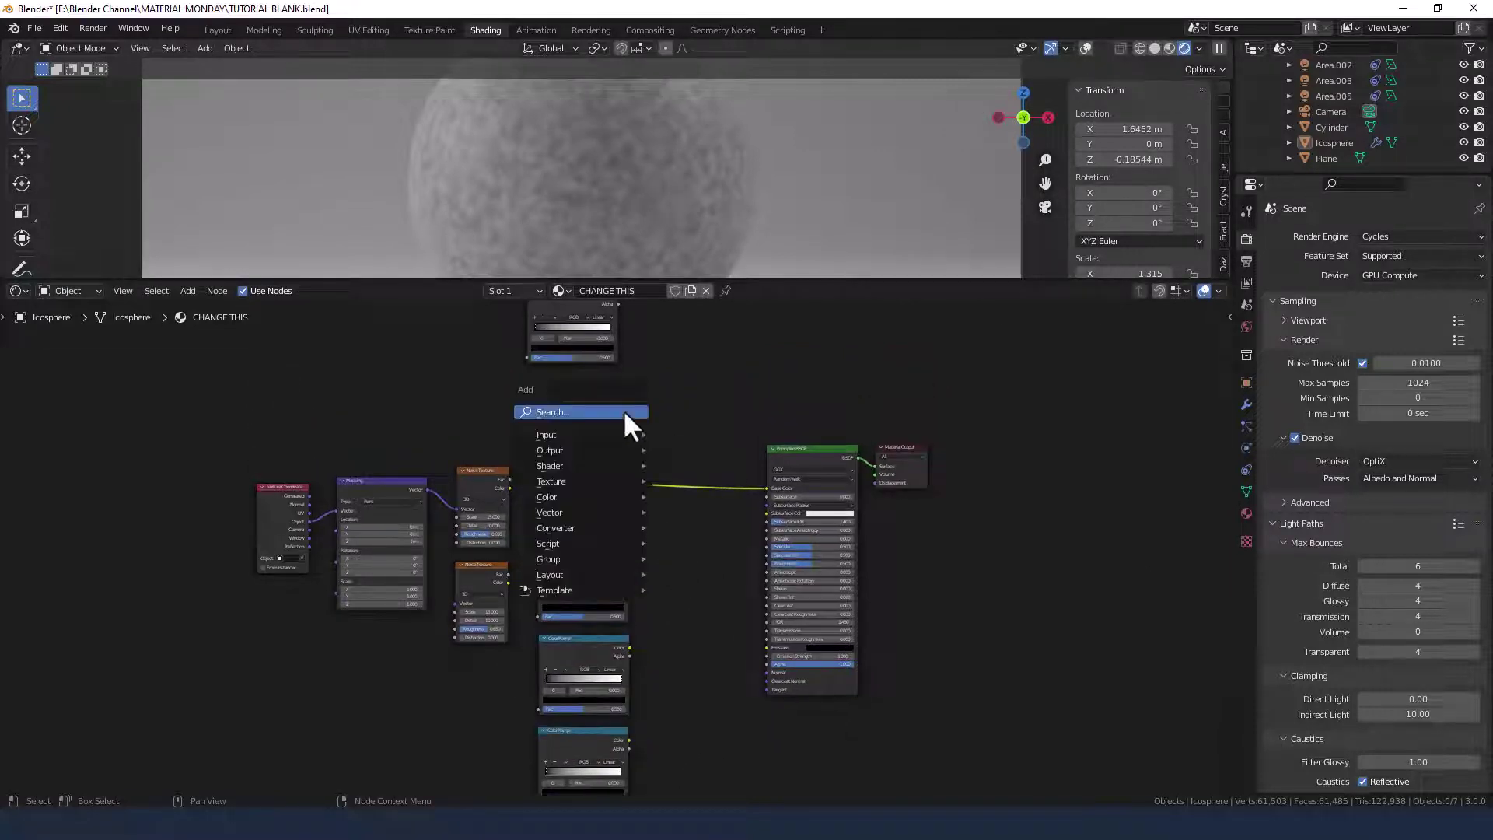
{"action": "left_click", "coordinate": [620, 412]}
{"action": "type", "text": "mix"}
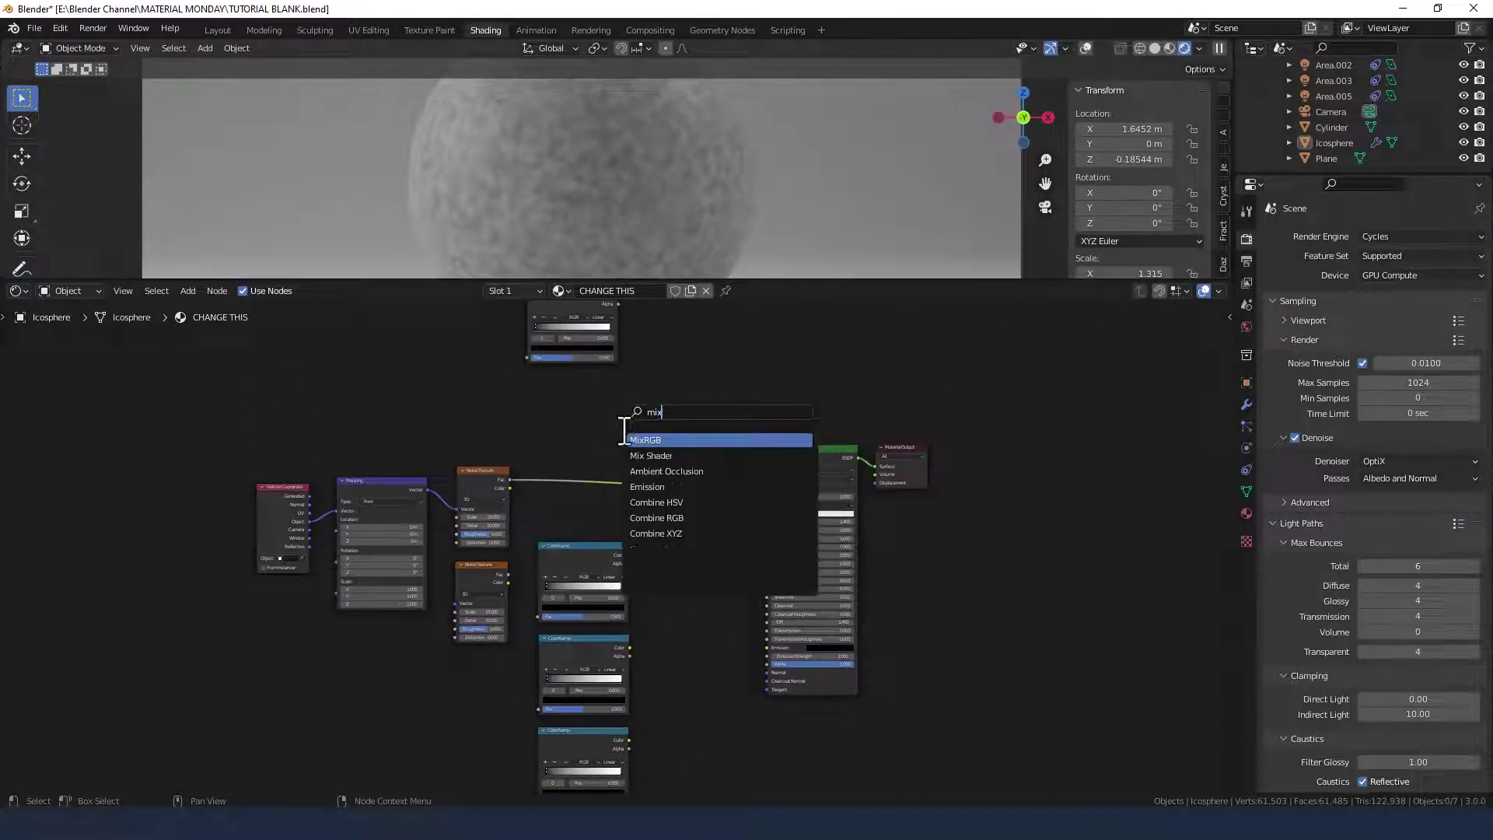
{"action": "left_click", "coordinate": [639, 440]}
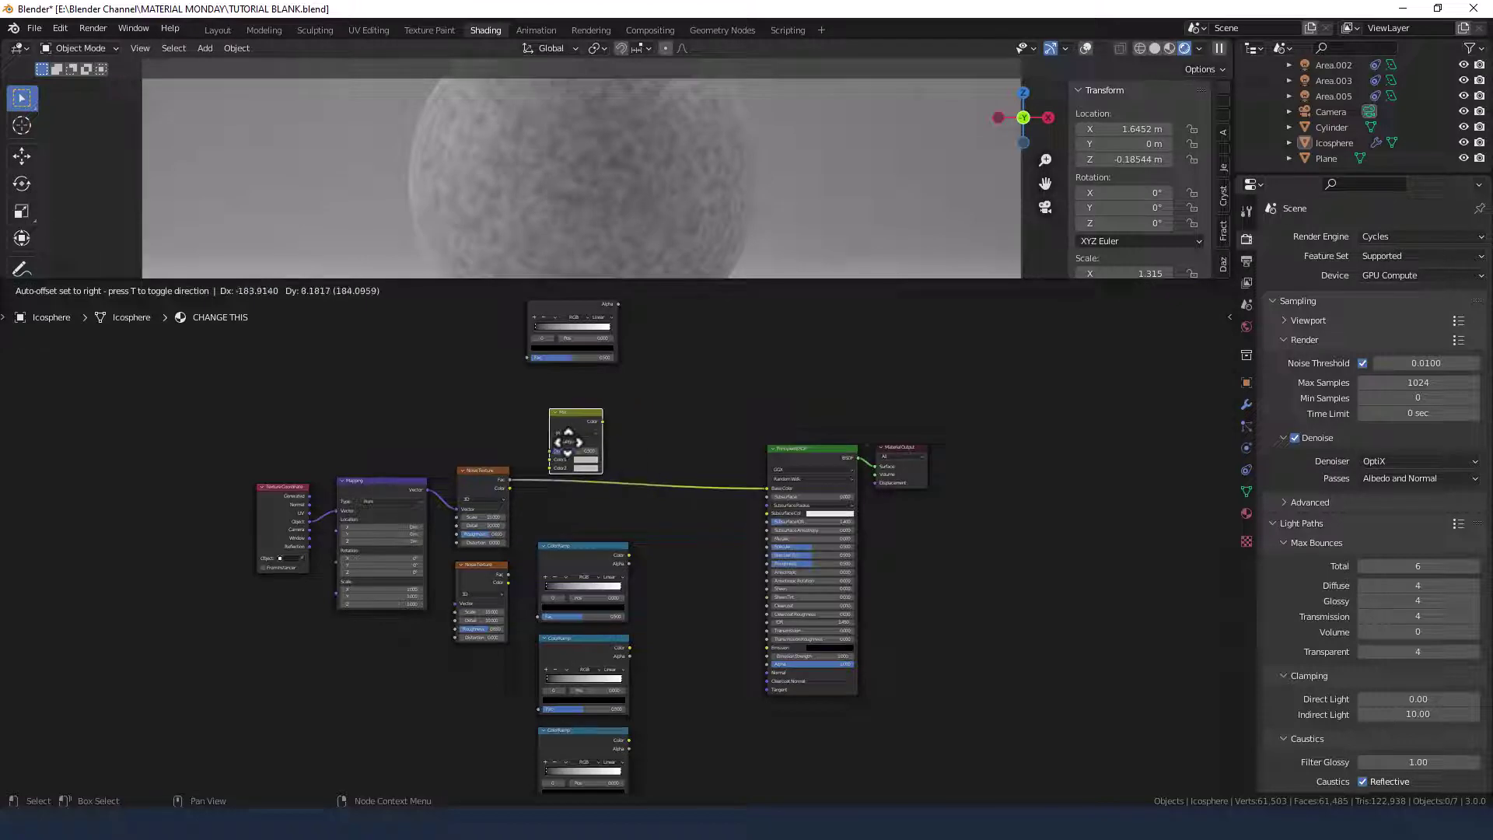
{"action": "left_click", "coordinate": [543, 417]}
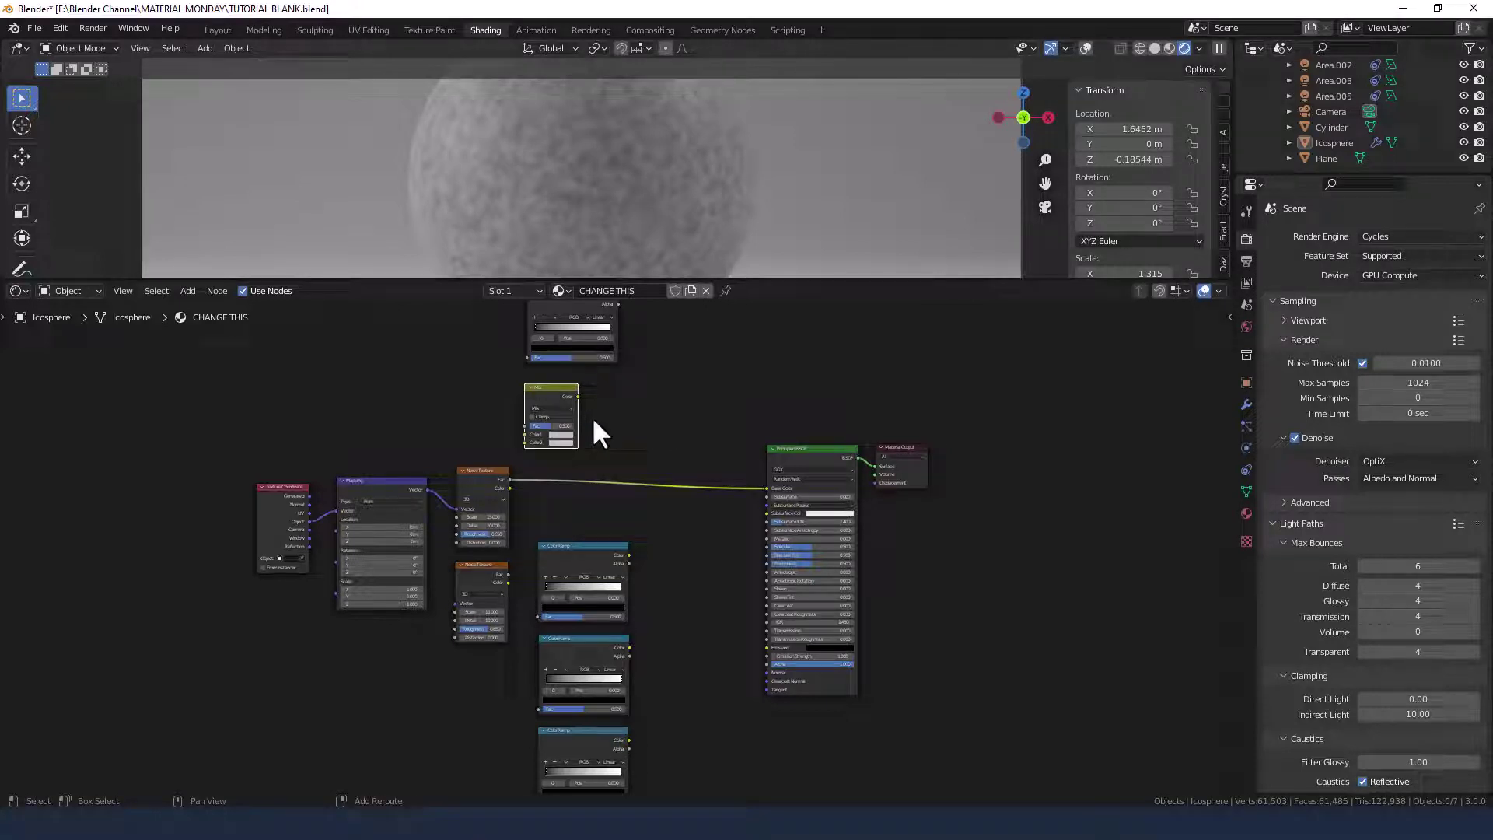
{"action": "key", "text": "shift+d"}
{"action": "left_click", "coordinate": [695, 433]}
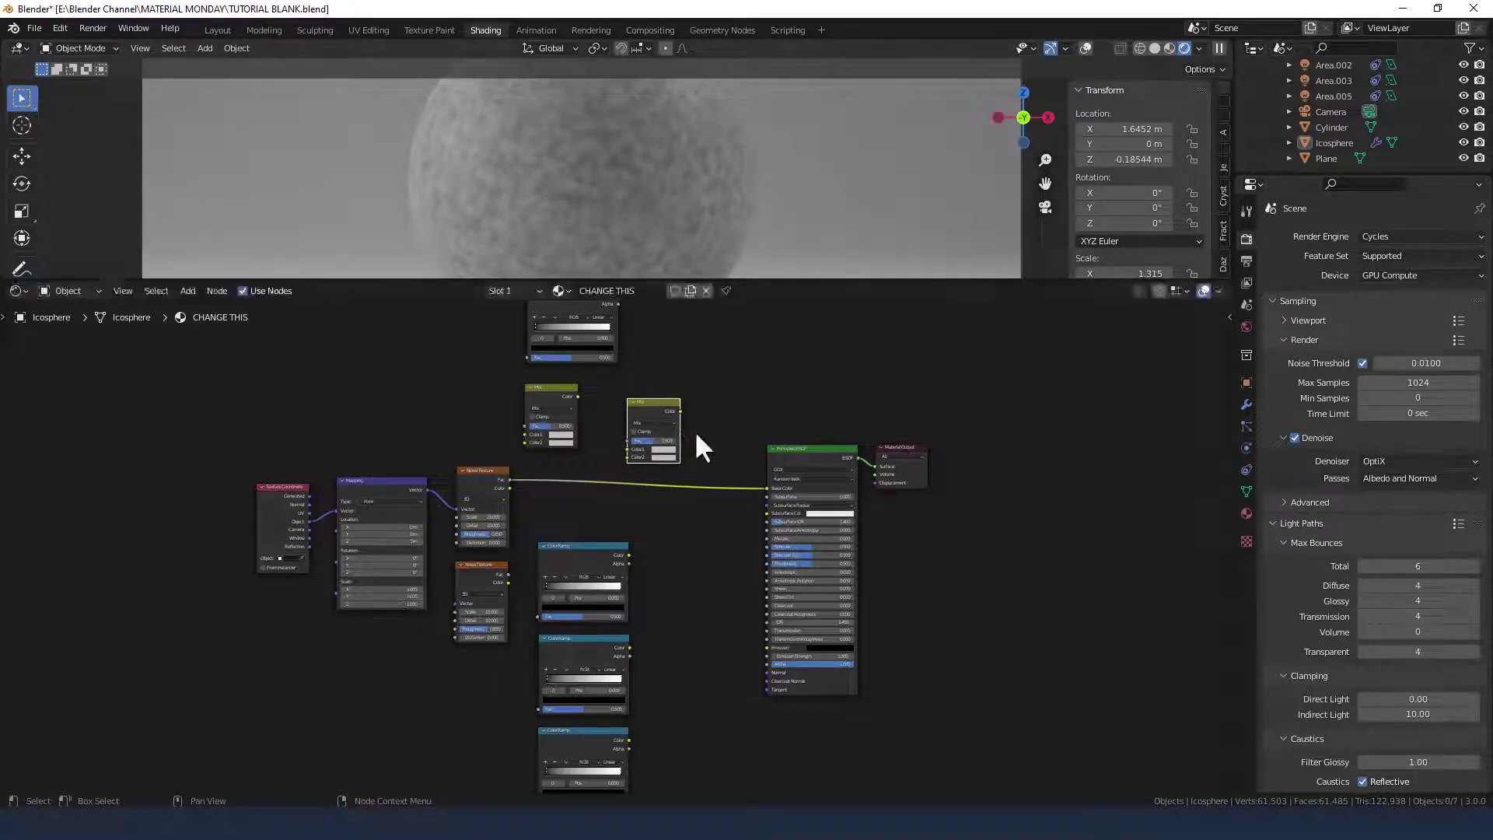
Place two more Mix copies beside and below the Principled BSDF.
{"action": "key", "text": "shift+d"}
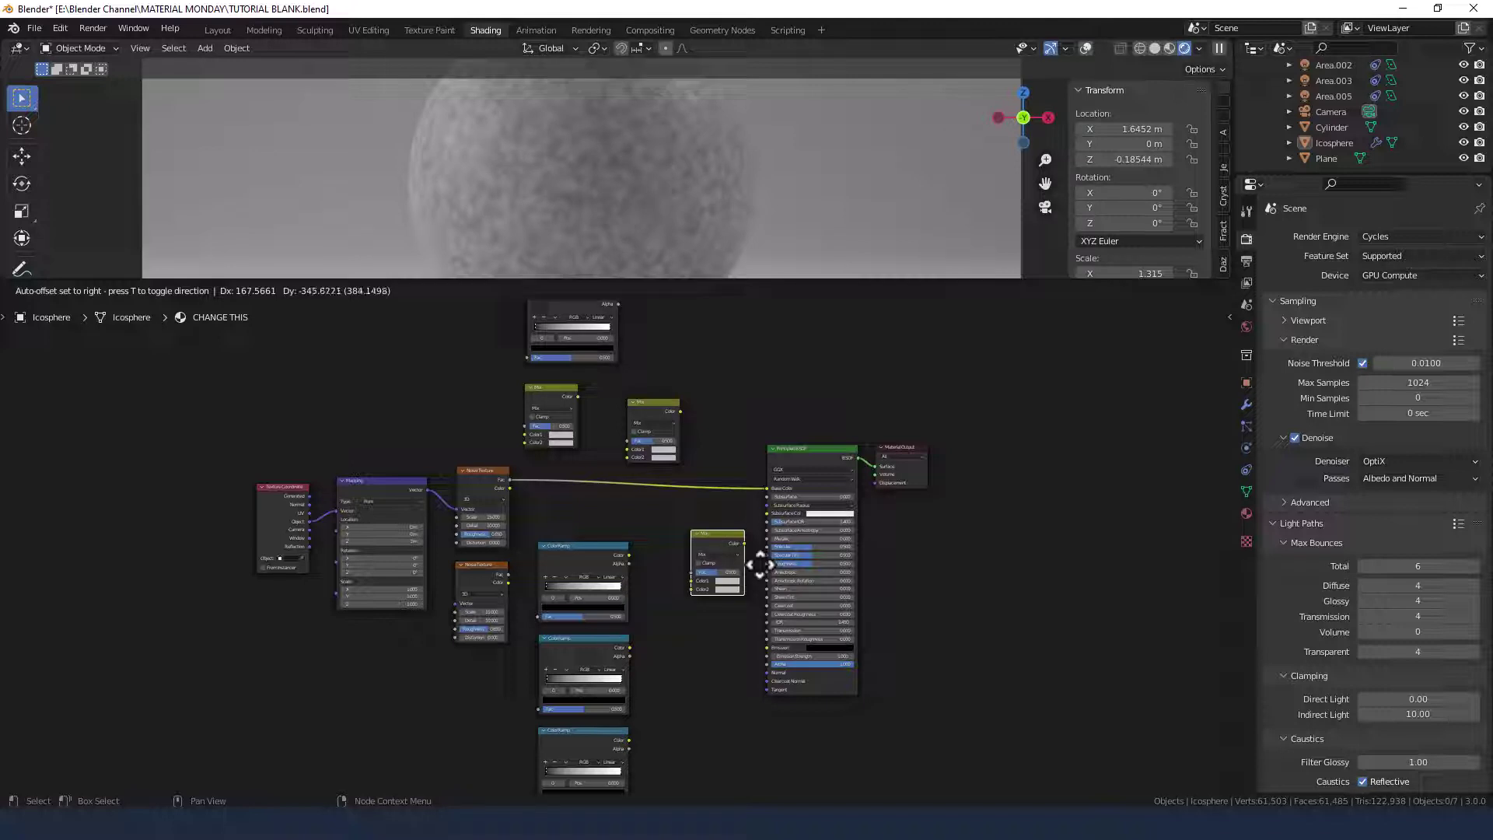
{"action": "left_click", "coordinate": [756, 560]}
{"action": "key", "text": "shift+d"}
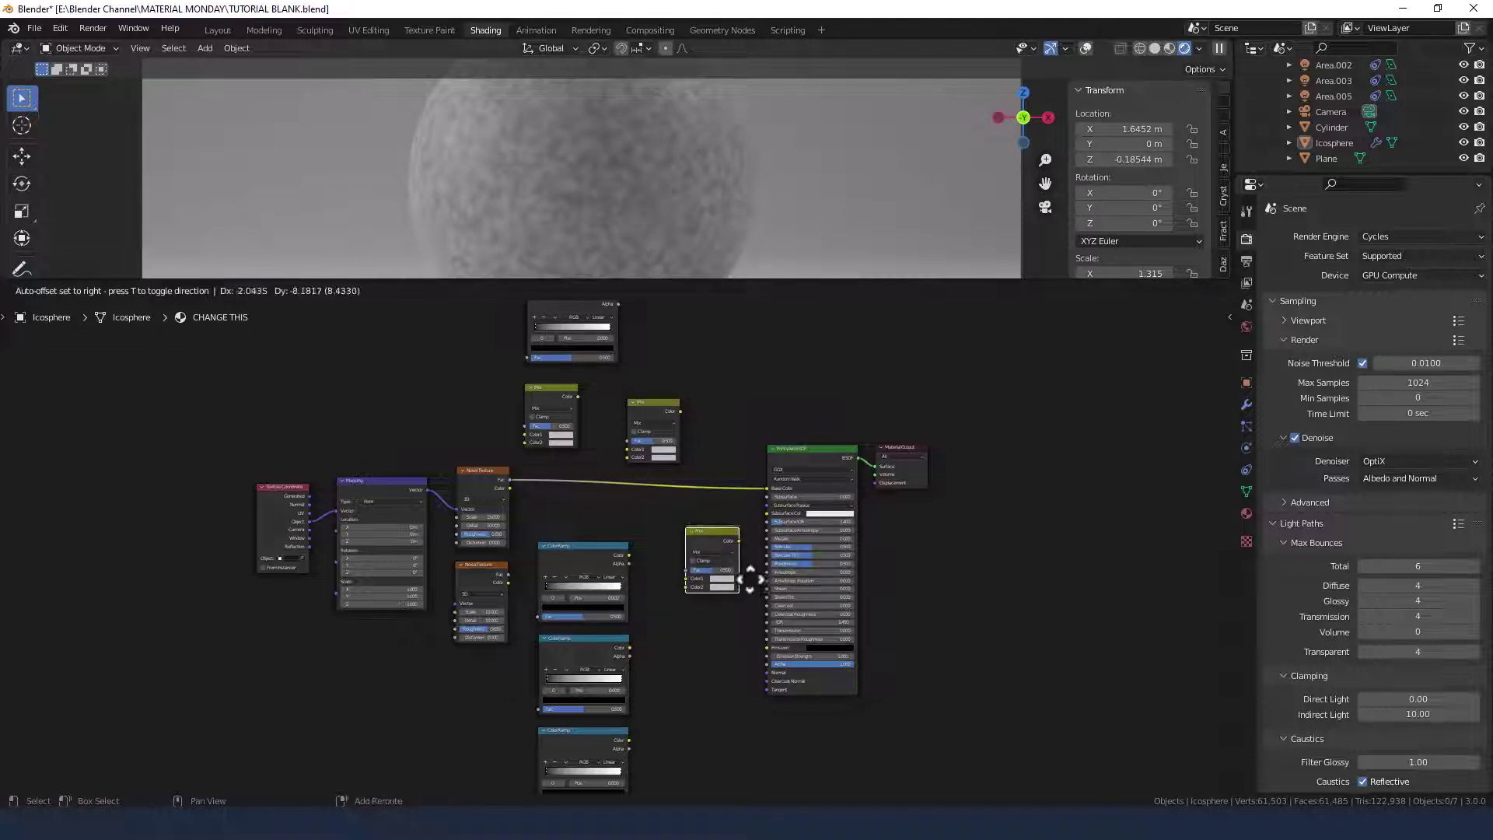
{"action": "left_click", "coordinate": [748, 647]}
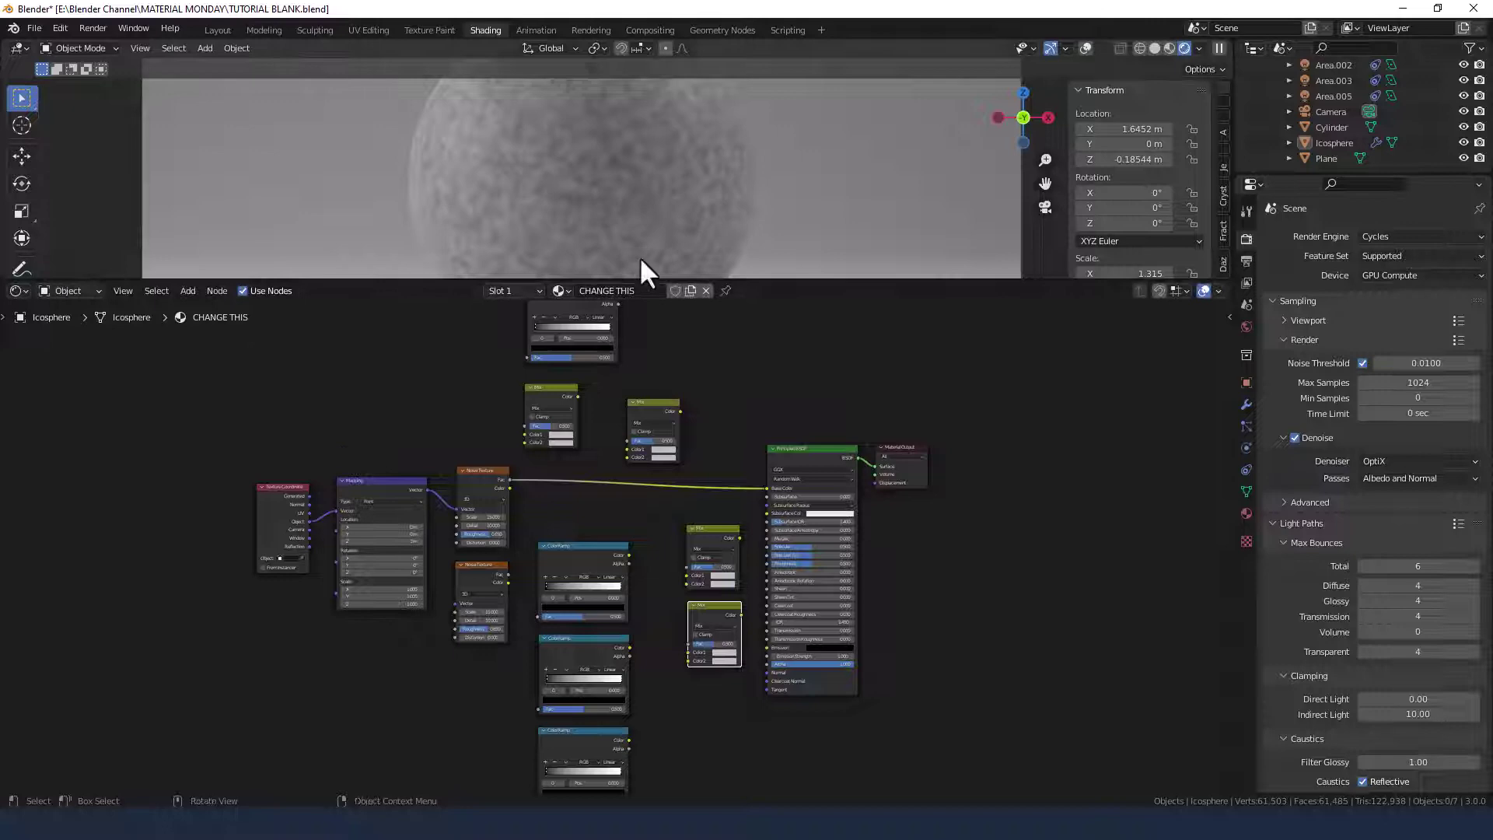
{"action": "scroll", "coordinate": [728, 525], "scroll_direction": "up", "scroll_amount": 2}
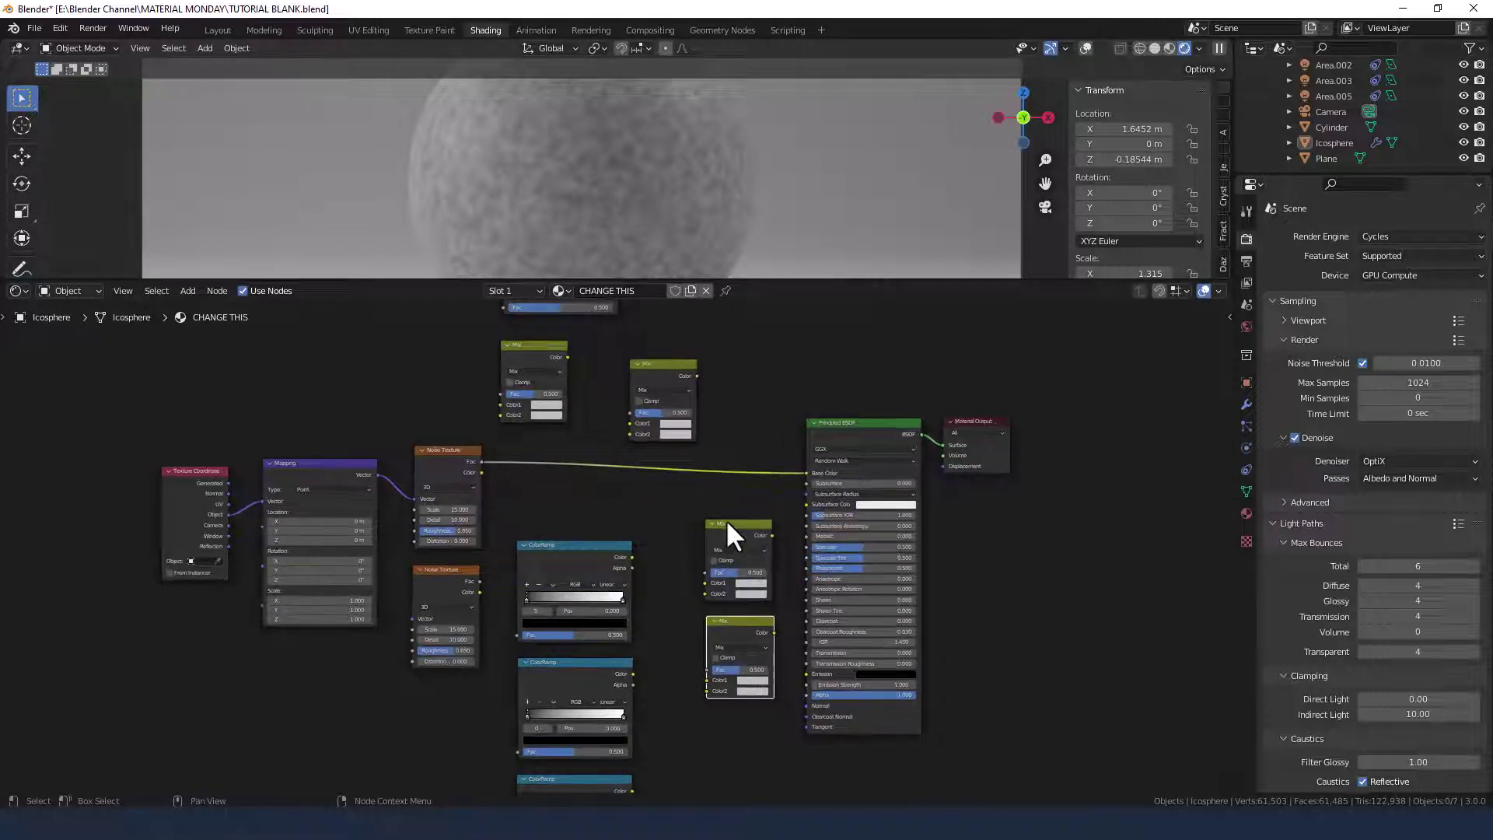
{"action": "middle_click_drag", "start_coordinate": [660, 497], "coordinate": [653, 590]}
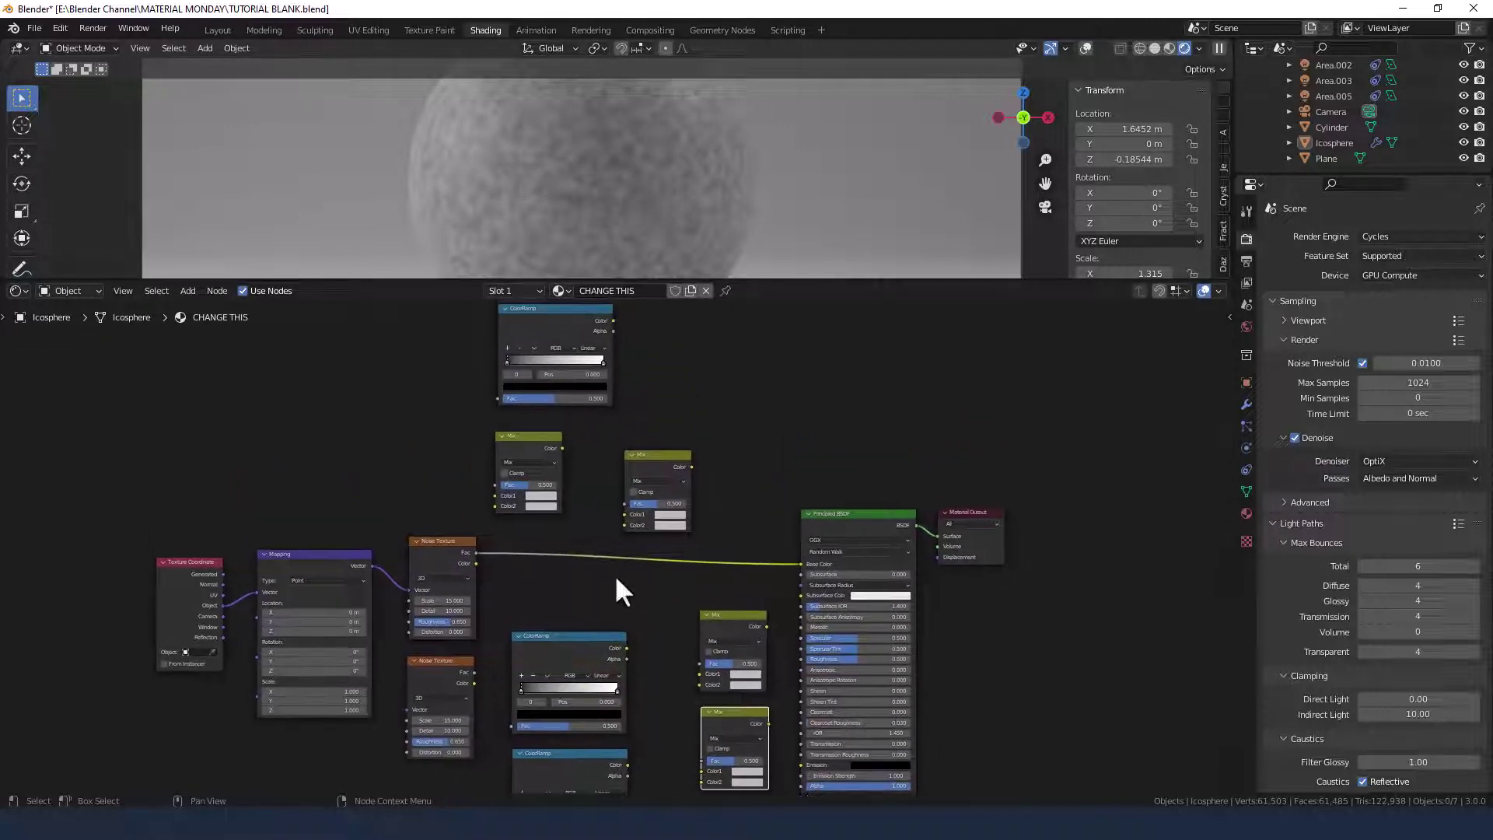
{"action": "scroll", "coordinate": [612, 581], "scroll_direction": "up", "scroll_amount": 1}
{"action": "middle_click_drag", "start_coordinate": [608, 496], "coordinate": [614, 582]}
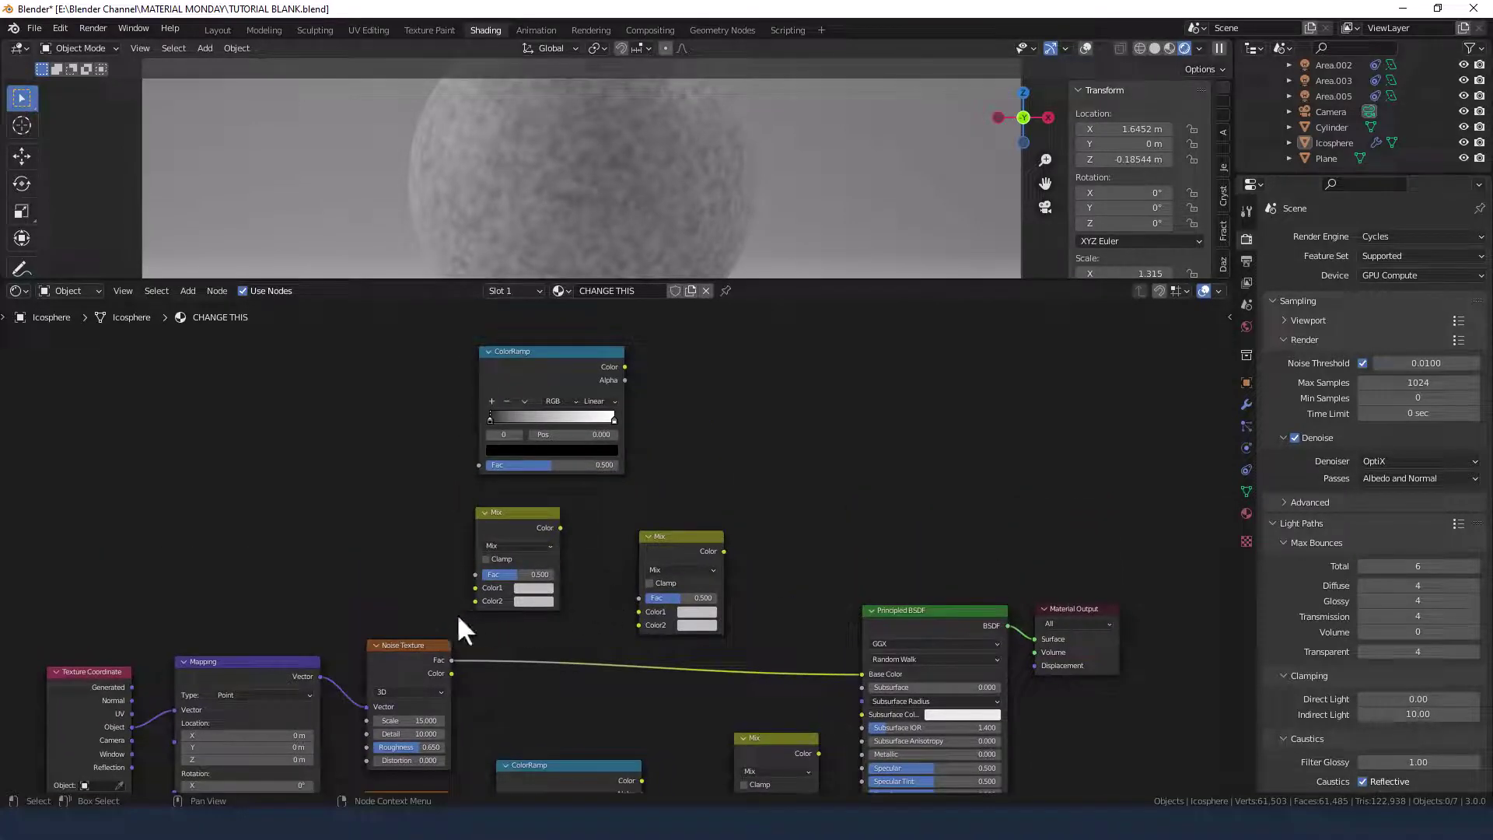
Link the Noise Texture Fac to the upper-left Mix node's Fac and nudge that Mix right.
{"action": "left_click", "coordinate": [448, 658]}
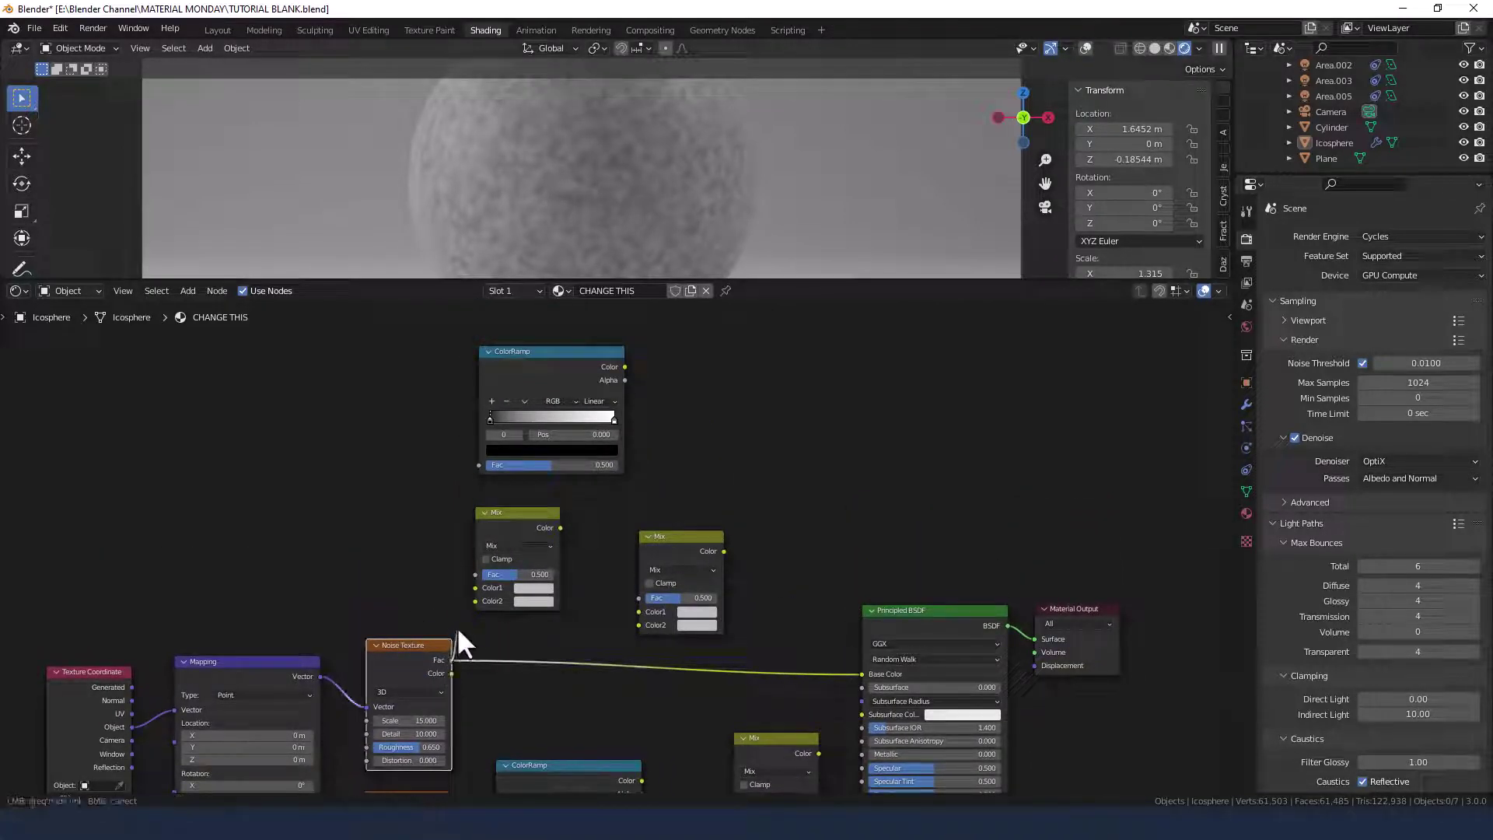
{"action": "left_click_drag", "start_coordinate": [451, 660], "coordinate": [475, 574]}
{"action": "left_click_drag", "start_coordinate": [522, 520], "coordinate": [534, 518]}
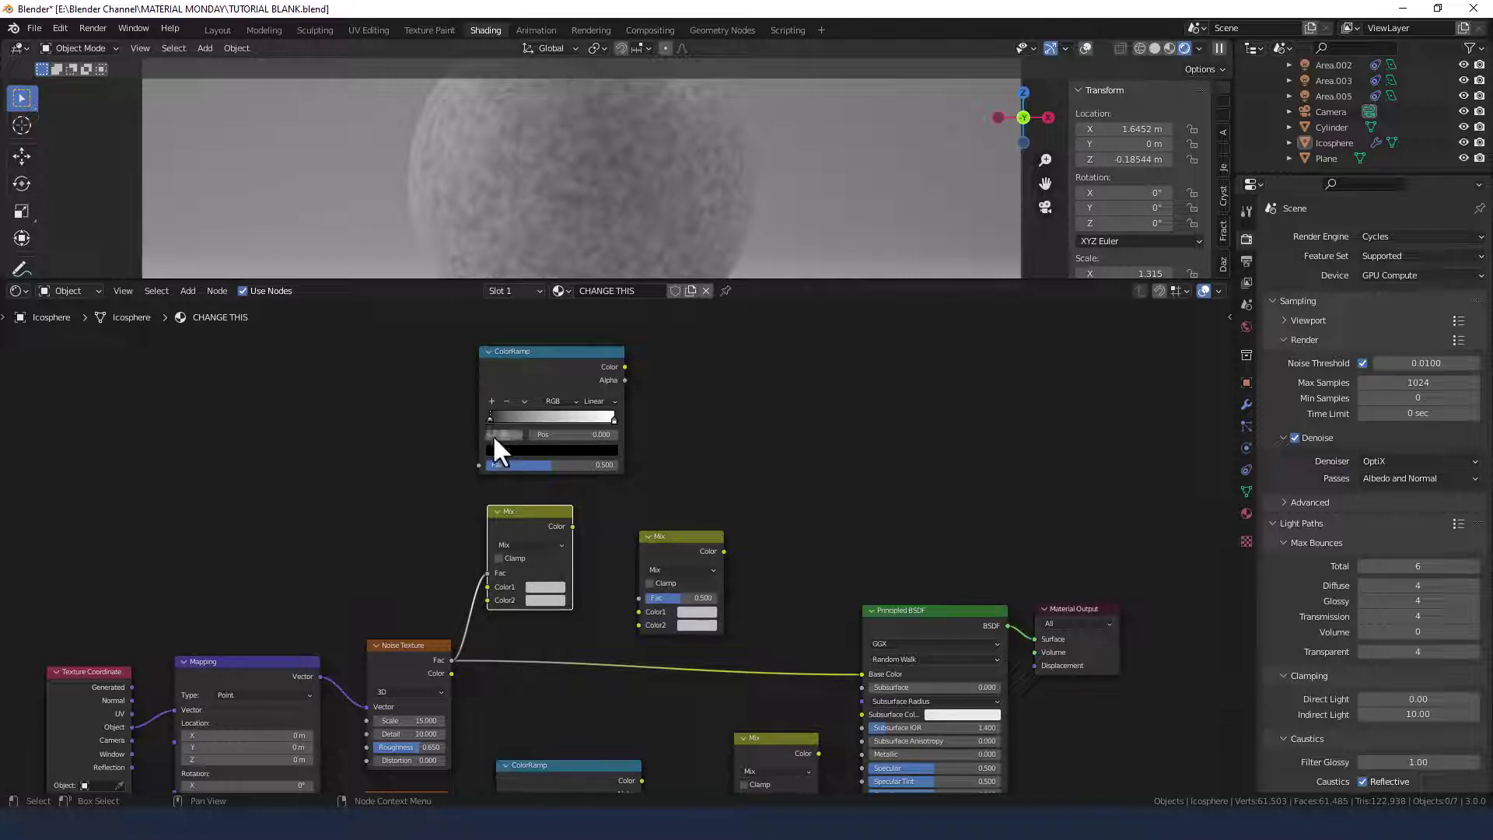
Connect the Noise Texture's Fac output to the ColorRamp's Fac input.
{"action": "middle_click_drag", "start_coordinate": [492, 434], "coordinate": [524, 486], "text": "ctrl"}
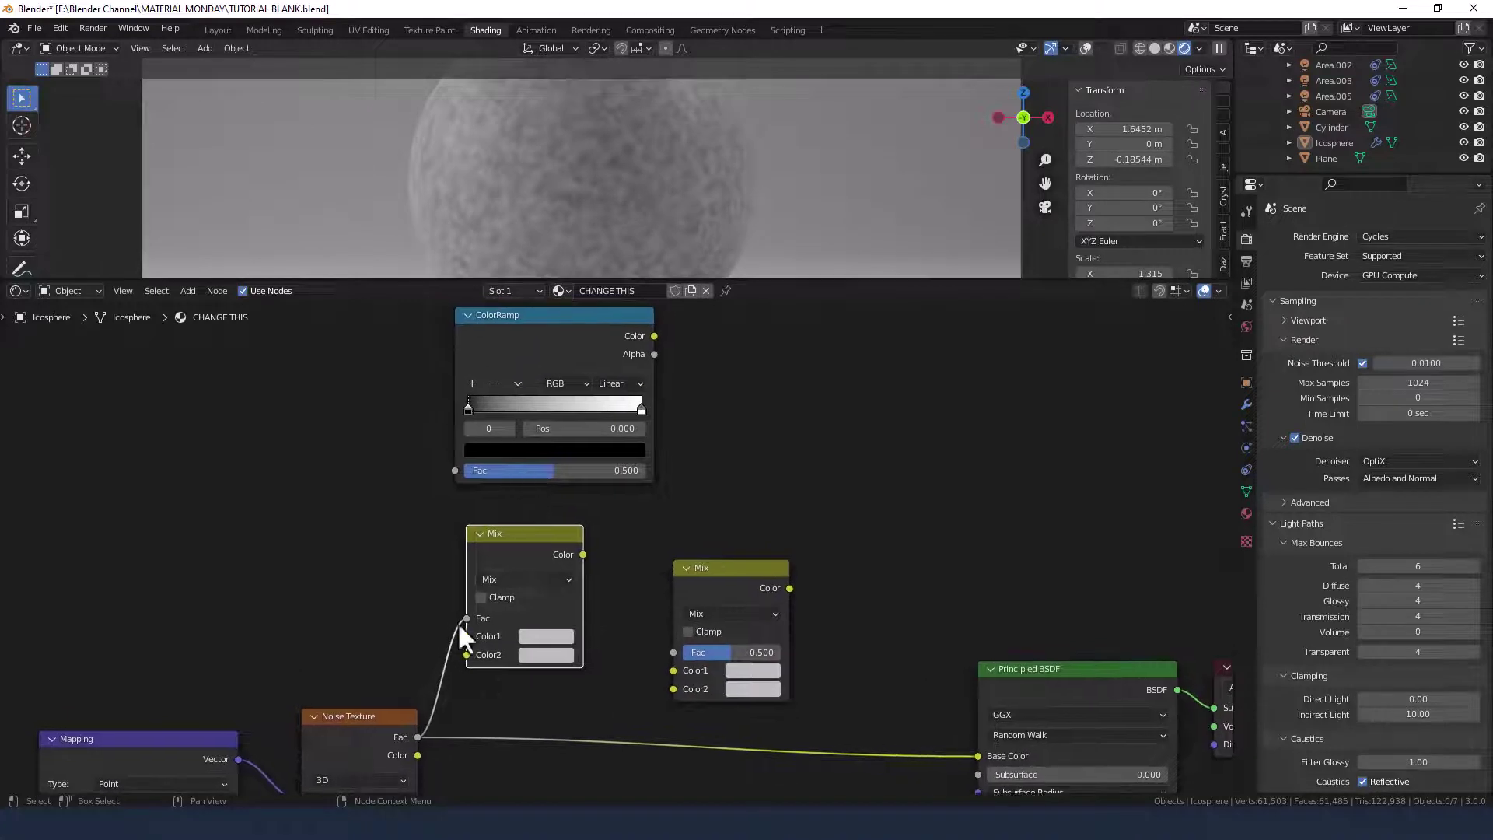
{"action": "left_click_drag", "start_coordinate": [413, 735], "coordinate": [433, 638]}
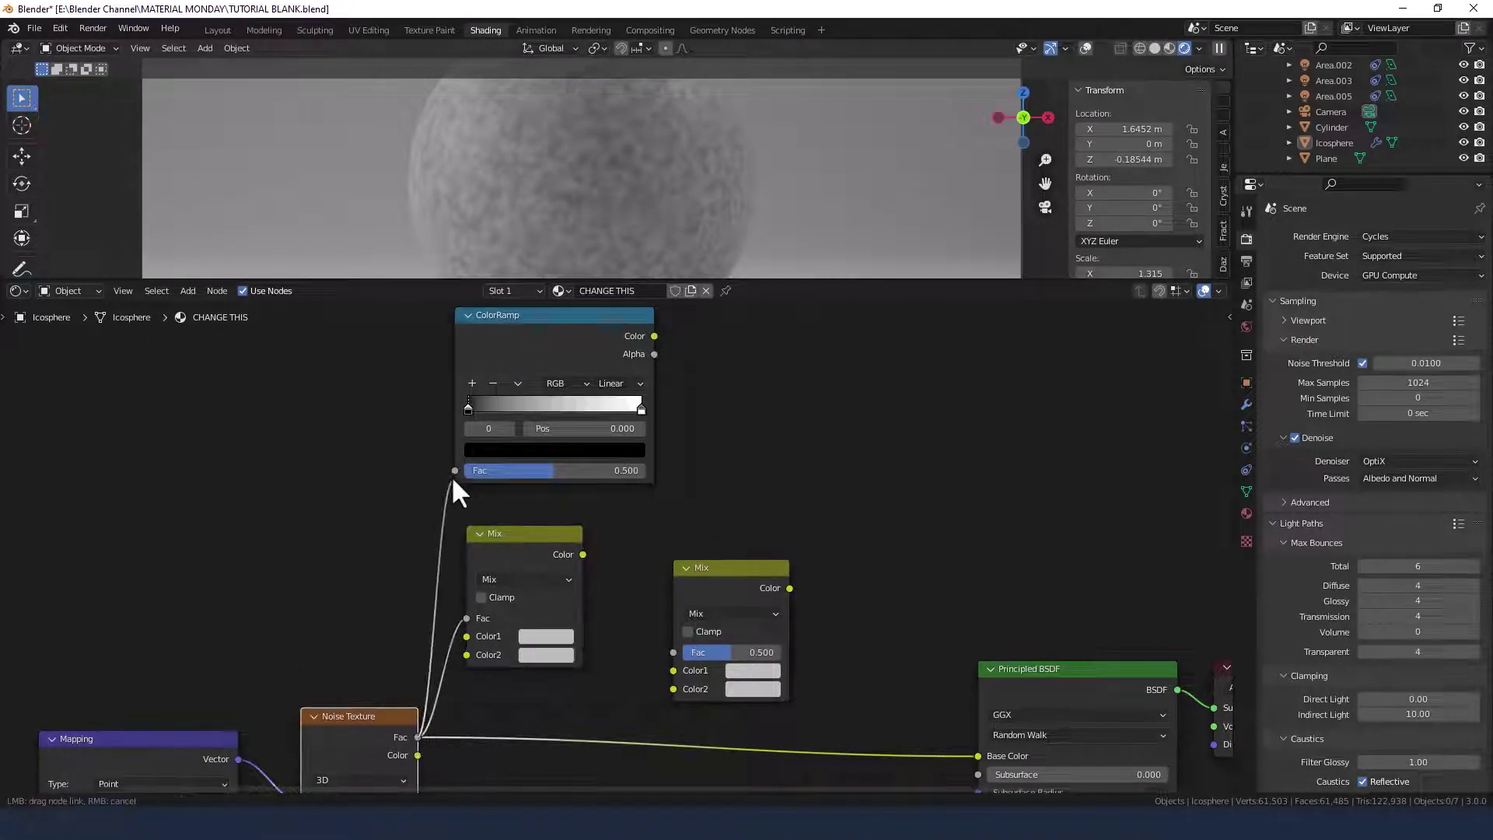
{"action": "left_click_drag", "start_coordinate": [454, 480], "coordinate": [453, 472]}
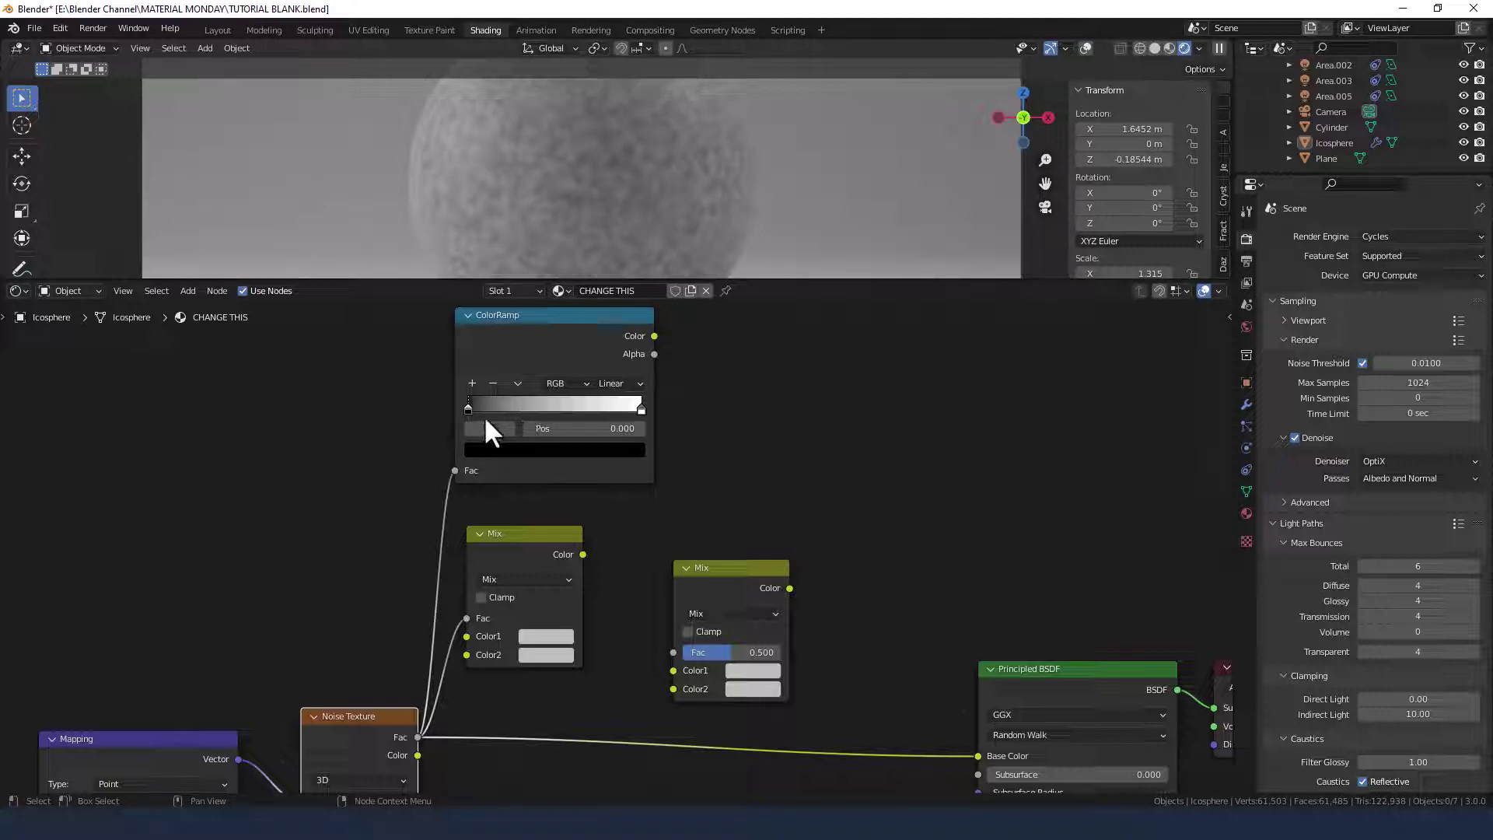
Move the ColorRamp's black stop to position 0.300.
{"action": "left_click_drag", "start_coordinate": [467, 408], "coordinate": [518, 407]}
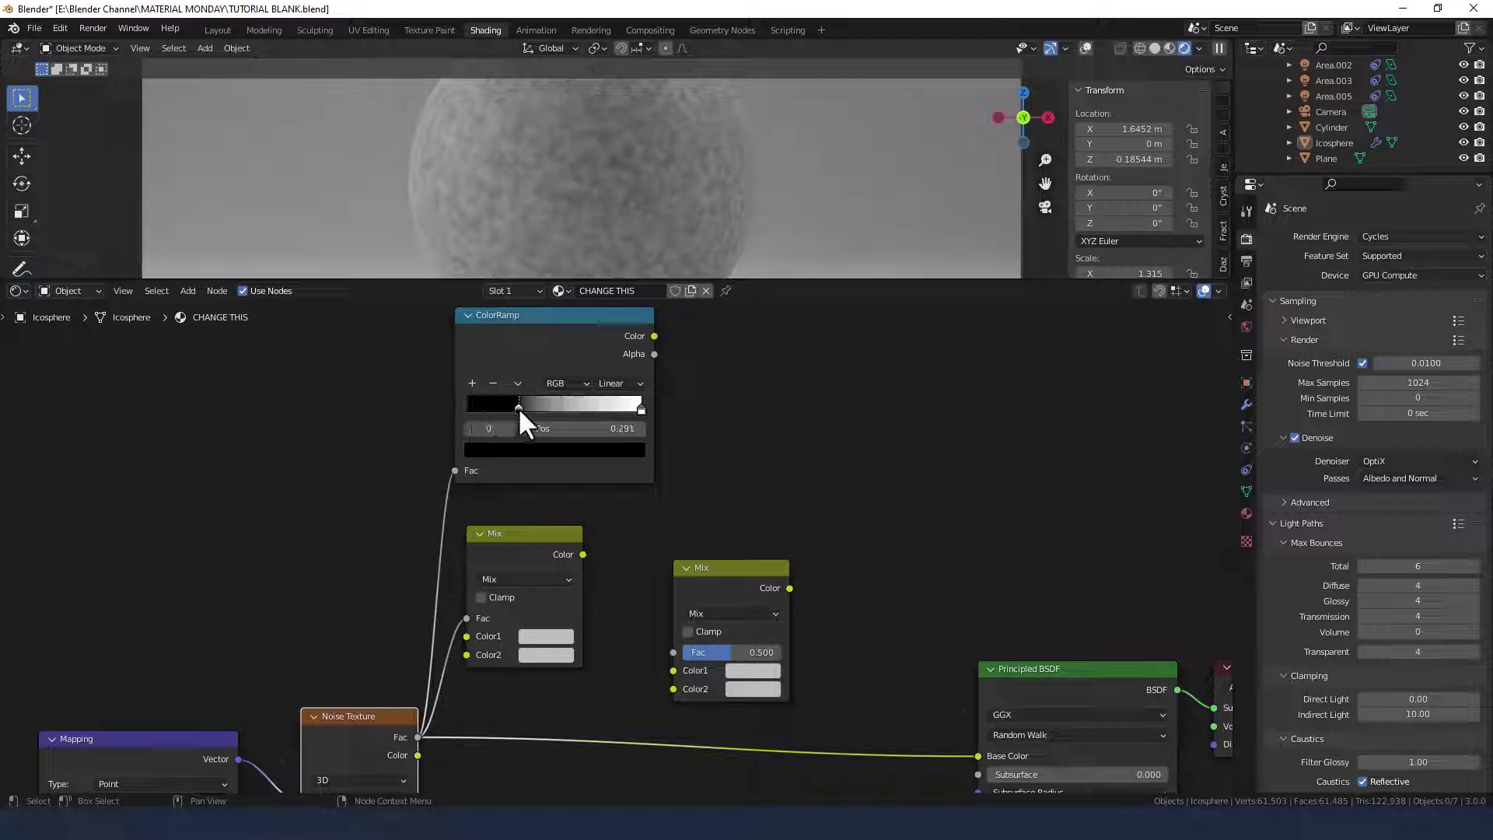
{"action": "scroll", "coordinate": [546, 409], "scroll_direction": "up", "scroll_amount": 2}
{"action": "left_click", "coordinate": [566, 450]}
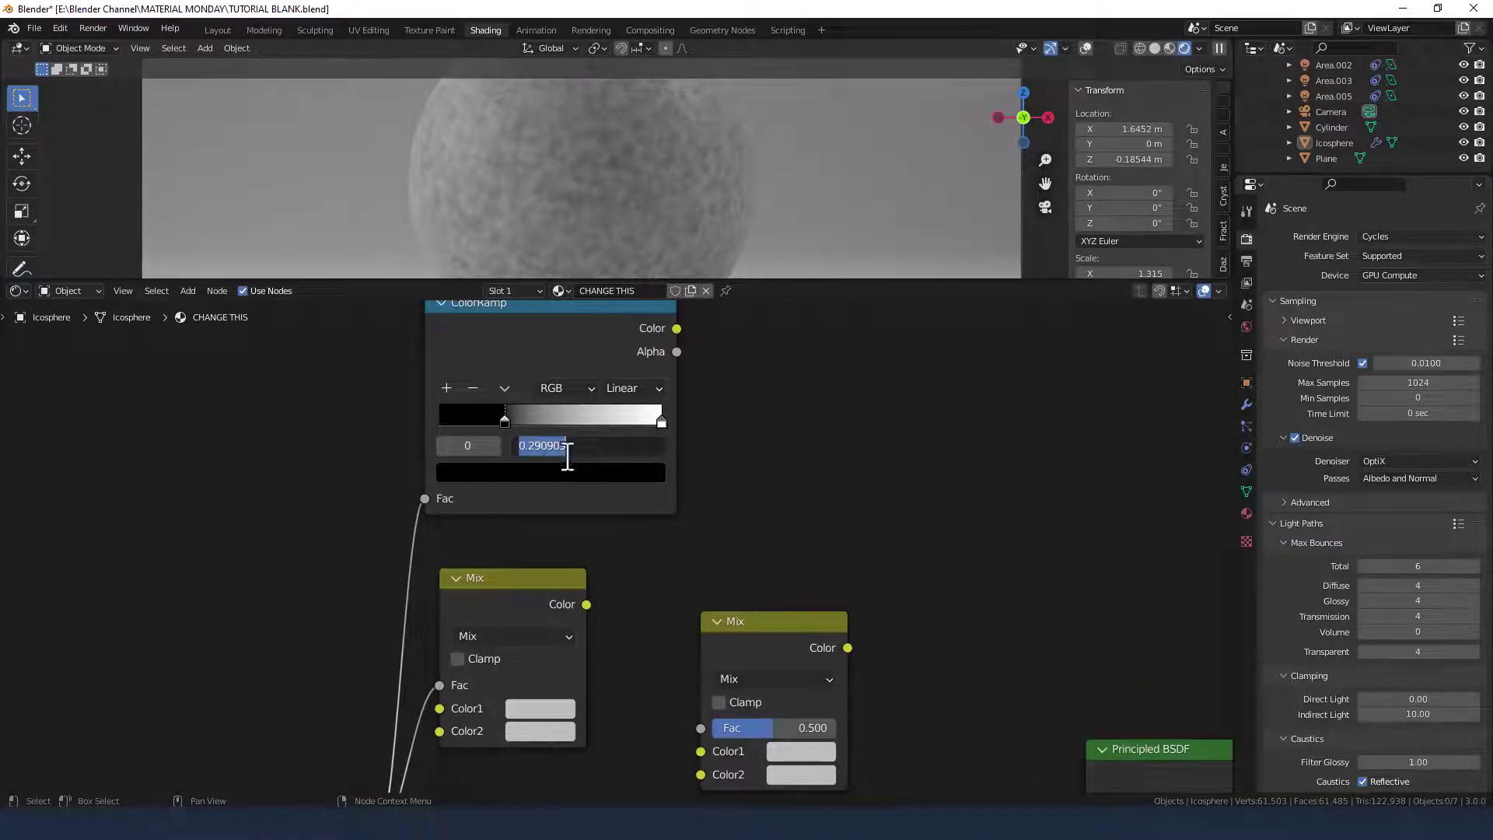
{"action": "type", "text": ".3"}
{"action": "key", "text": "Return"}
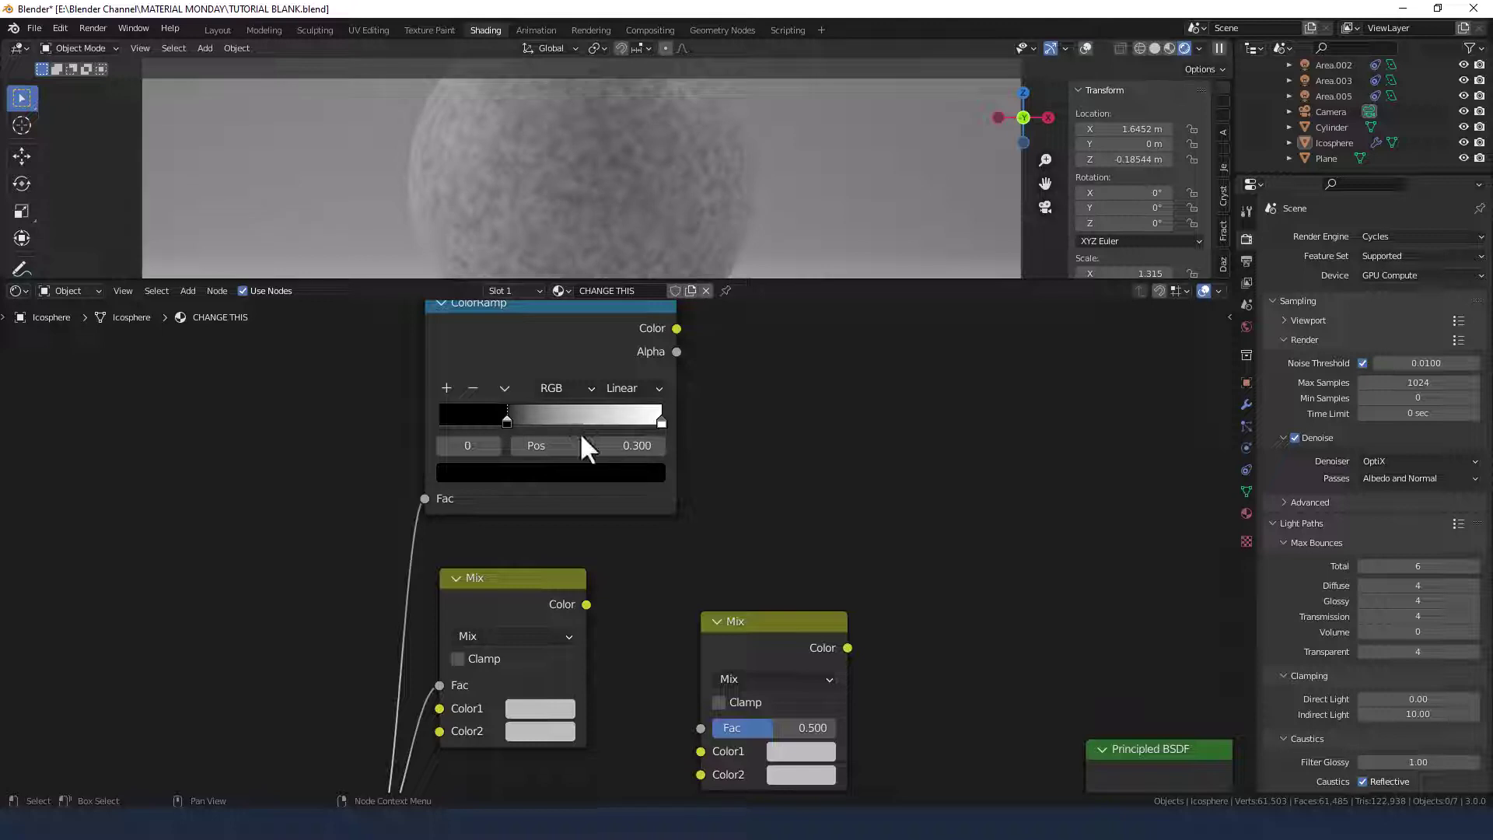
Give the black stop a dark red colour with brightness 0.05 and saturation 0.85.
{"action": "left_click", "coordinate": [528, 474]}
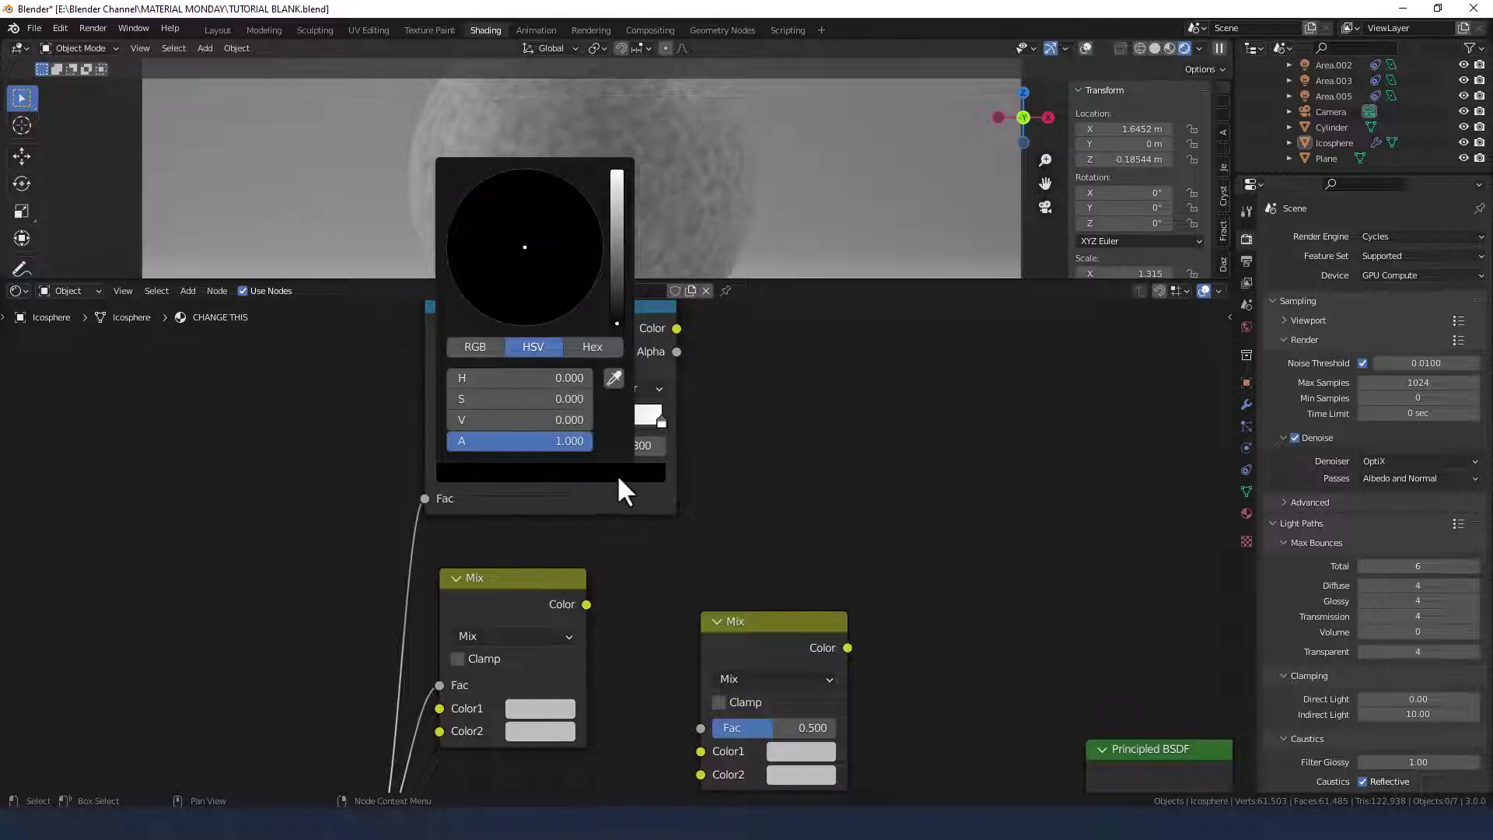
{"action": "left_click_drag", "start_coordinate": [617, 318], "coordinate": [617, 278]}
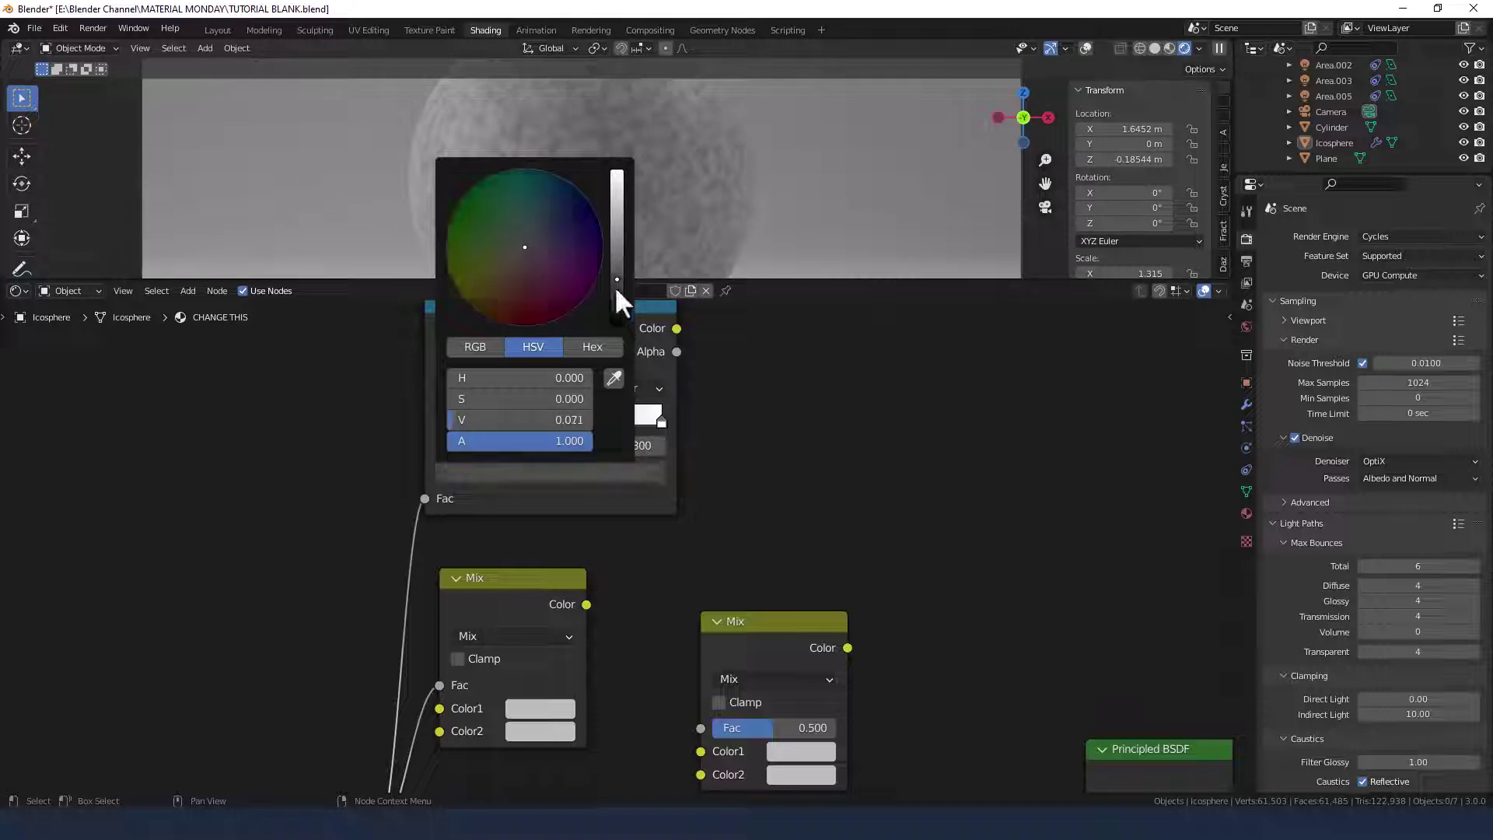
{"action": "left_click", "coordinate": [572, 423]}
{"action": "type", "text": "0.05"}
{"action": "key", "text": "Return"}
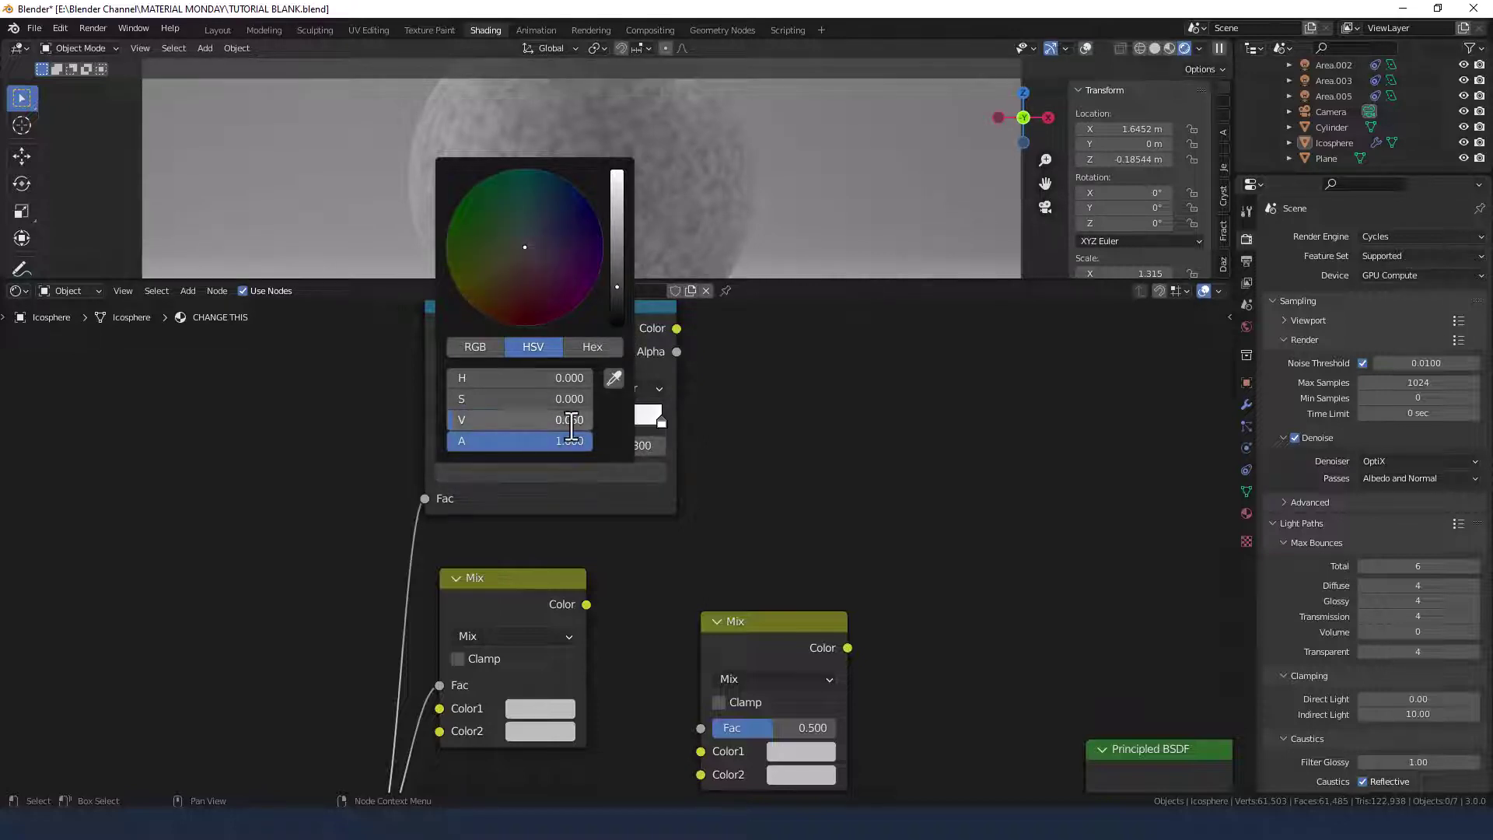
{"action": "left_click_drag", "start_coordinate": [497, 396], "coordinate": [645, 396]}
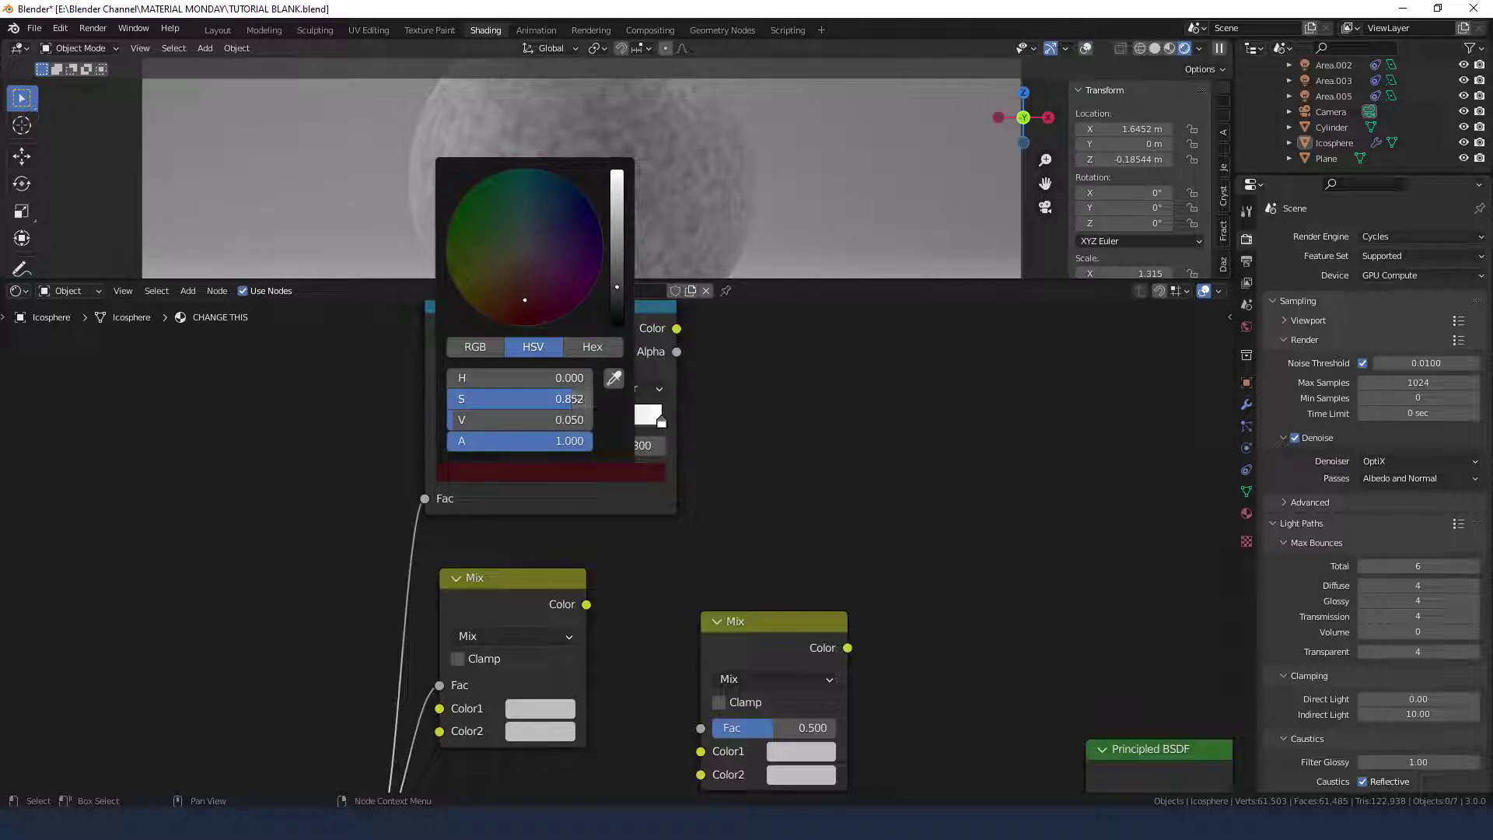
{"action": "left_click", "coordinate": [545, 395]}
{"action": "type", "text": "0.85"}
{"action": "key", "text": "Return"}
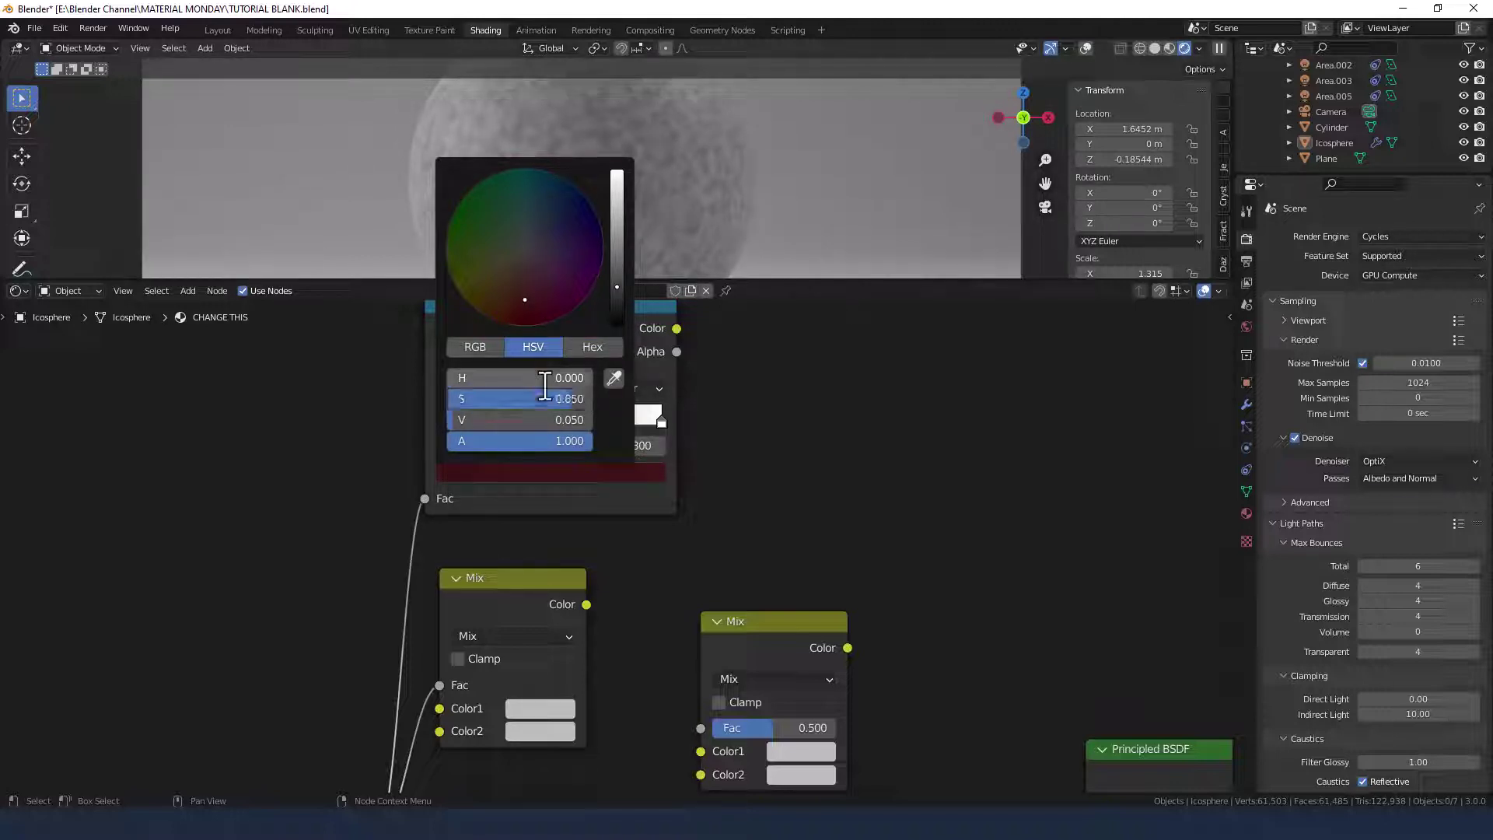
Adjust the stop colour to hue 0.05, saturation 0.9 and brightness 0.01.
{"action": "left_click_drag", "start_coordinate": [545, 378], "coordinate": [583, 378]}
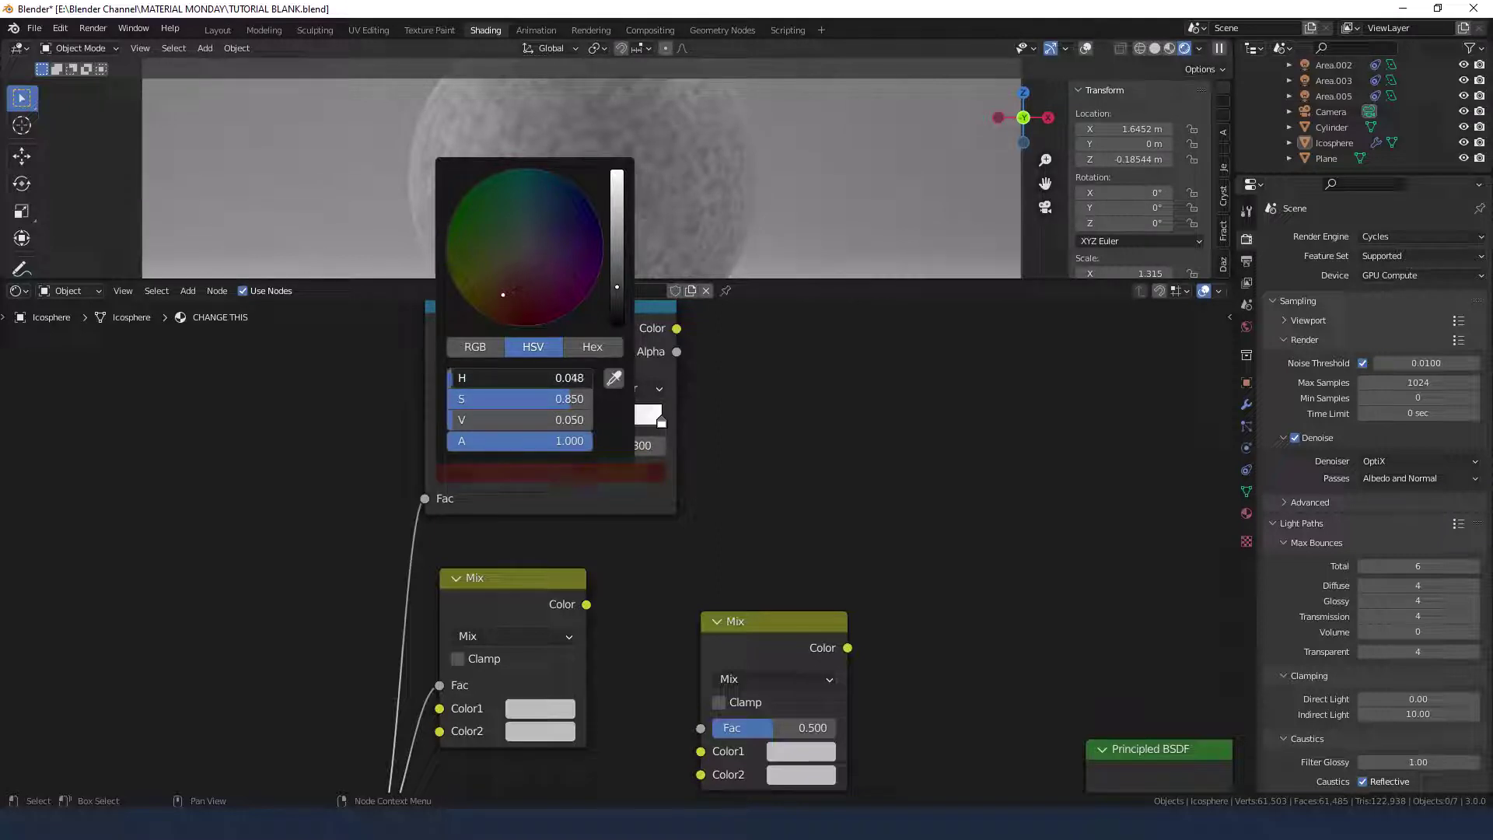
{"action": "left_click", "coordinate": [488, 378]}
{"action": "key", "text": "BackSpace"}
{"action": "type", "text": ".05"}
{"action": "key", "text": "Return"}
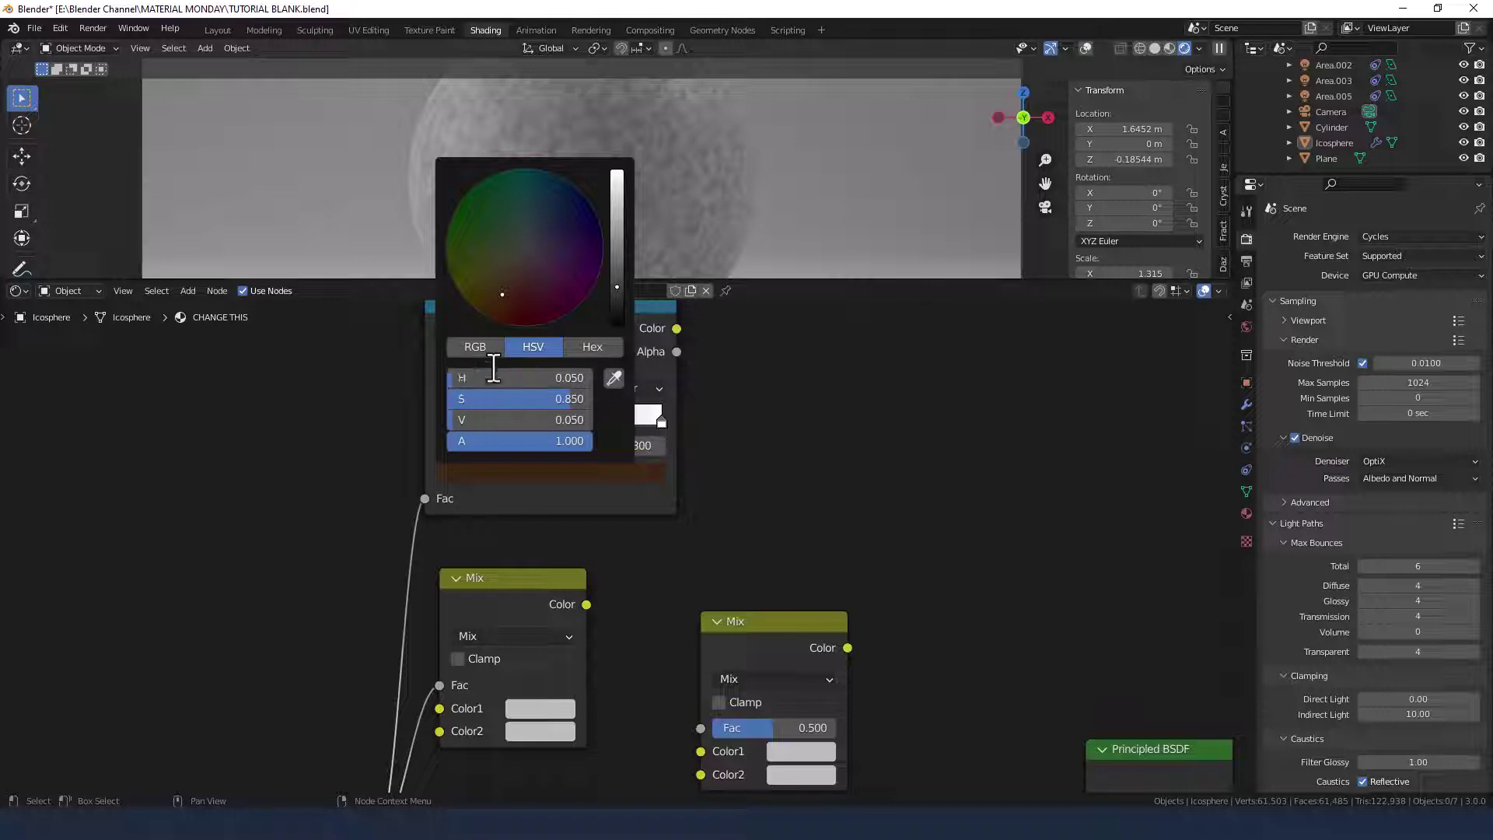
{"action": "left_click", "coordinate": [513, 399]}
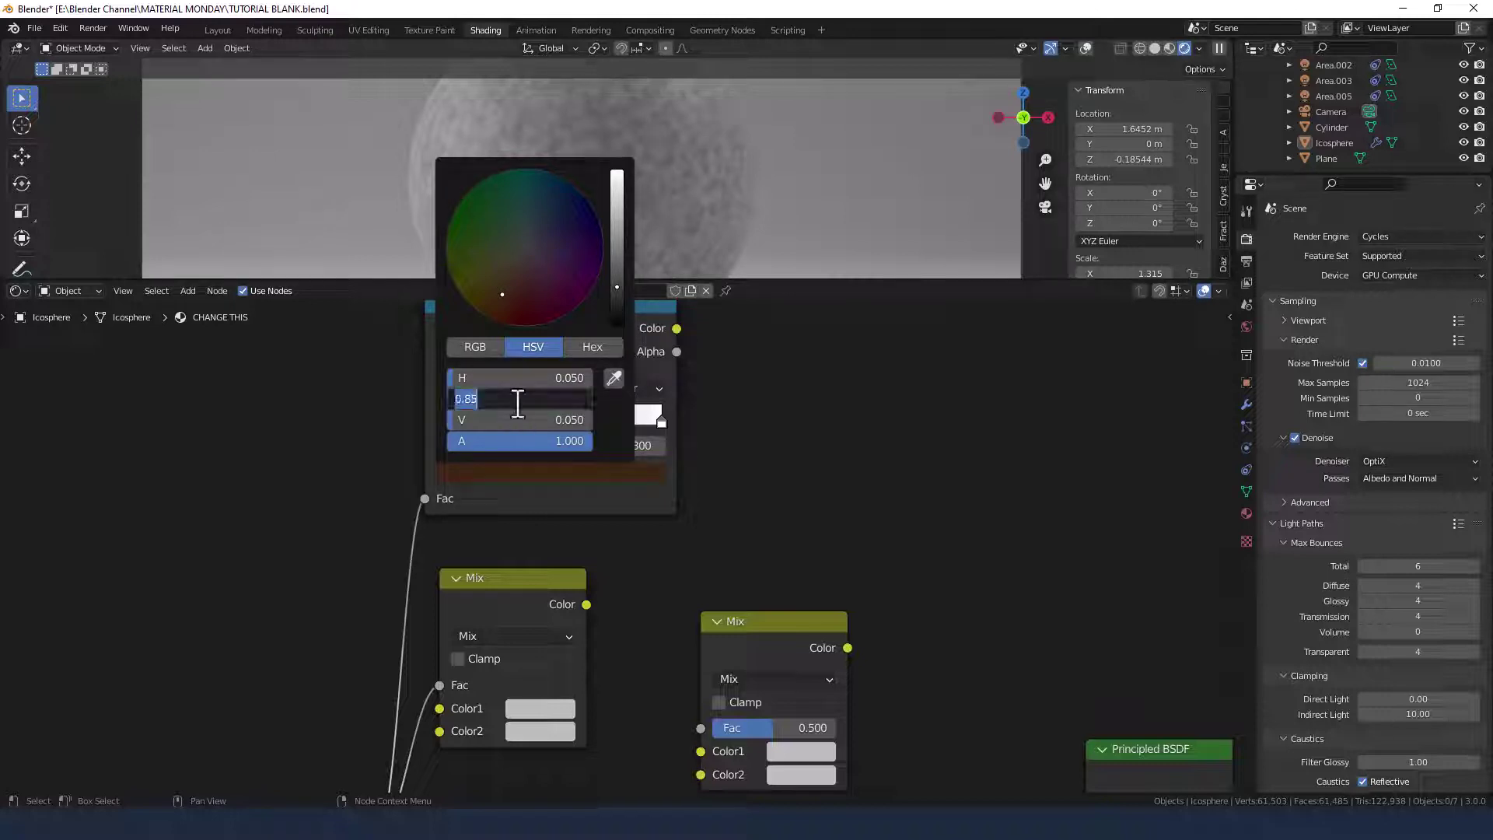
{"action": "type", "text": ".9"}
{"action": "key", "text": "Return"}
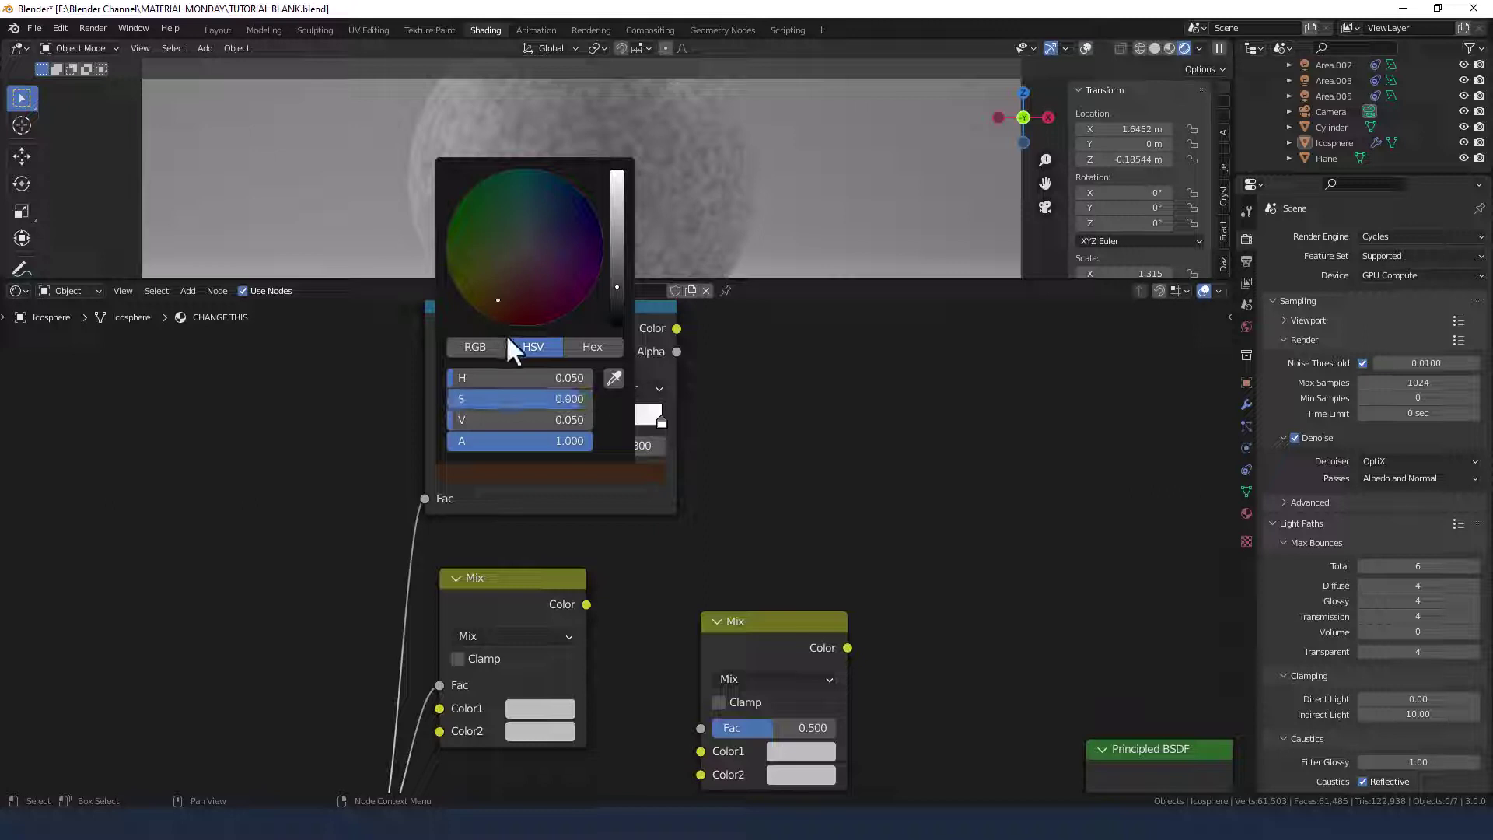
{"action": "left_click", "coordinate": [507, 414]}
{"action": "type", "text": ".01"}
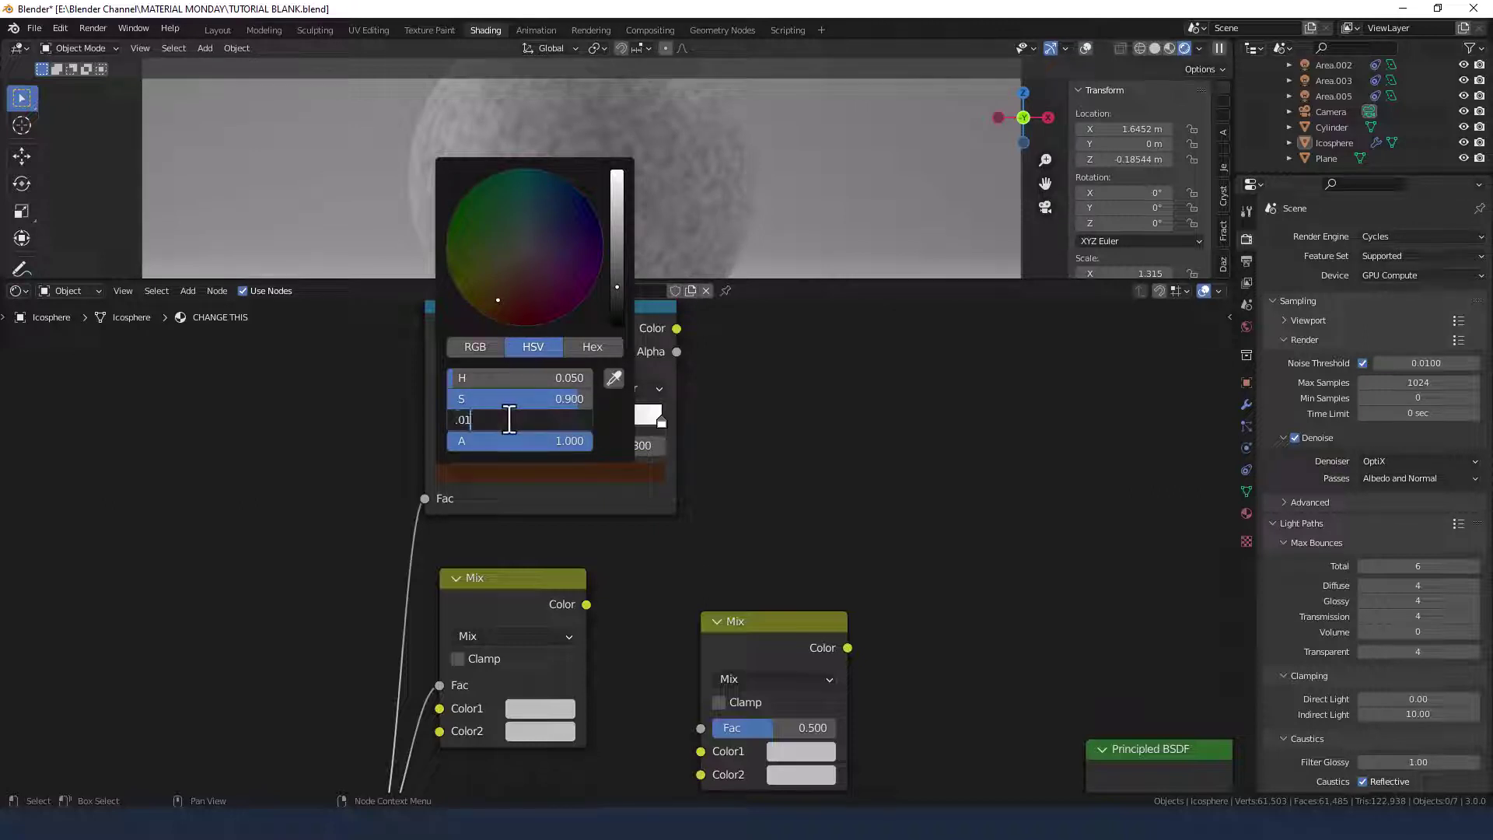
{"action": "key", "text": "Return"}
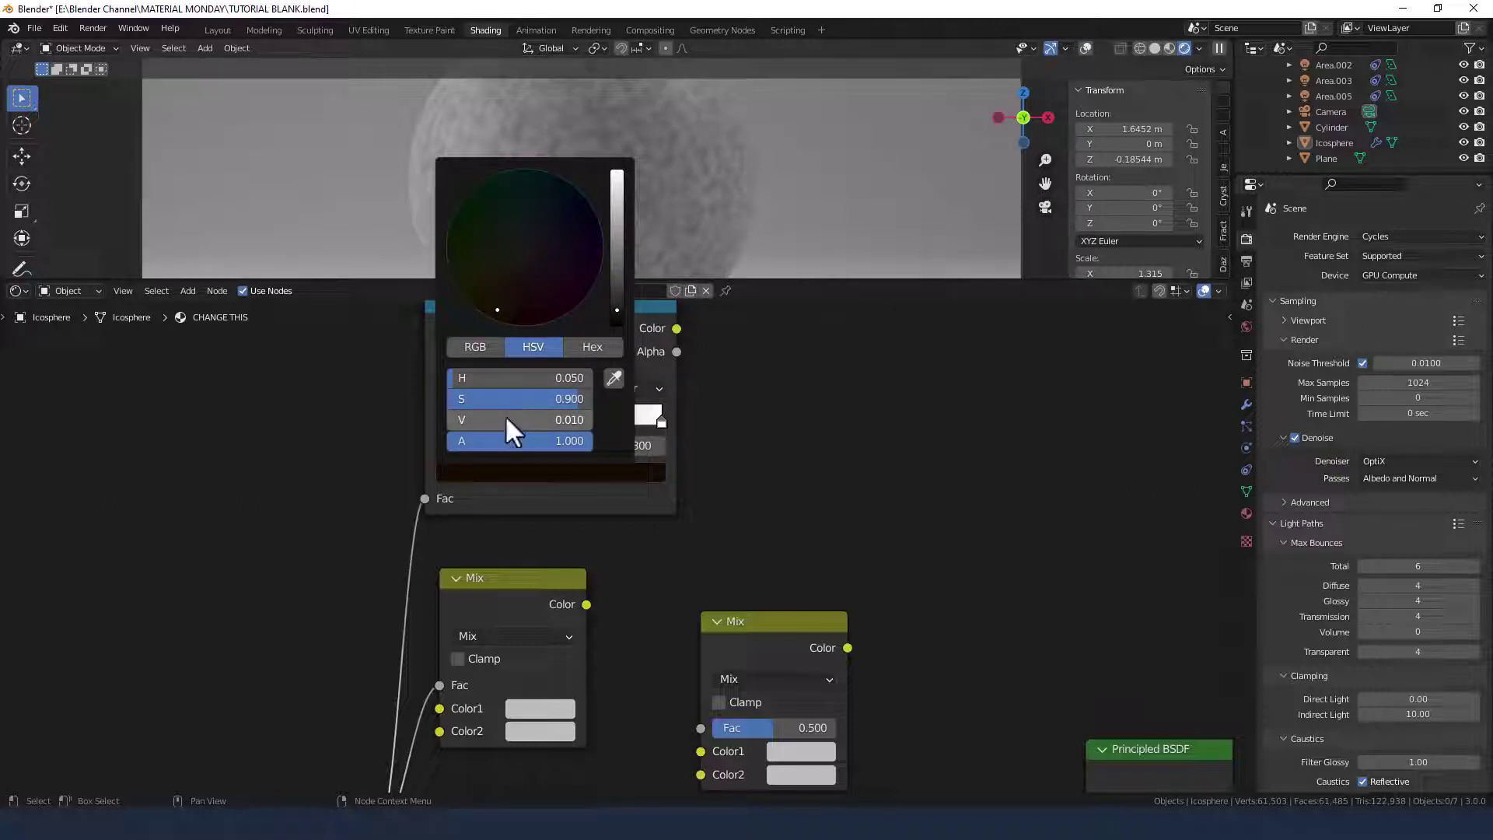
Set the stop's brightness to 0.025 and select its hex code 2C1808.
{"action": "left_click", "coordinate": [506, 417]}
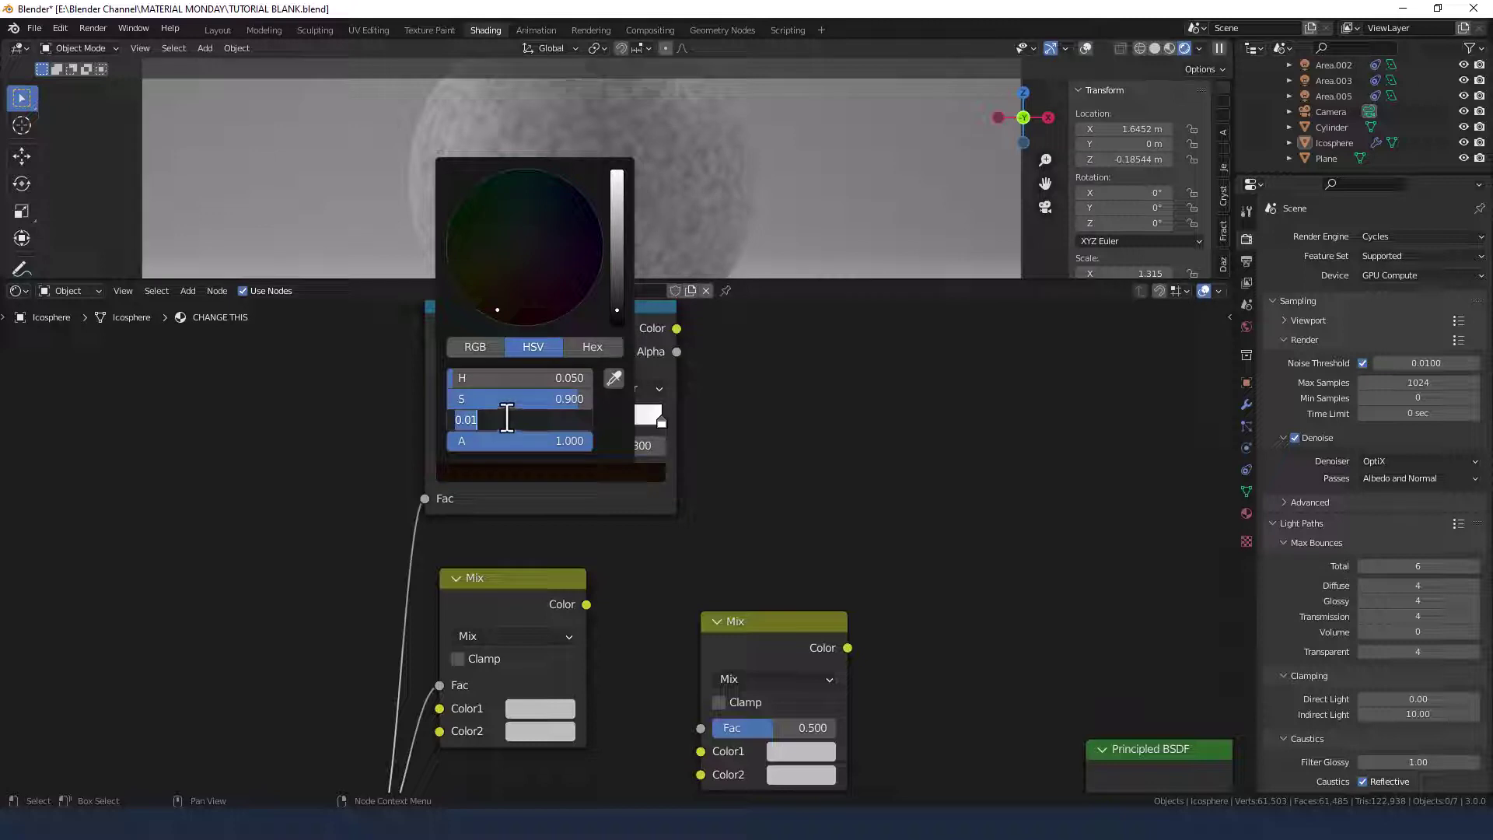
{"action": "type", "text": ".025"}
{"action": "key", "text": "Return"}
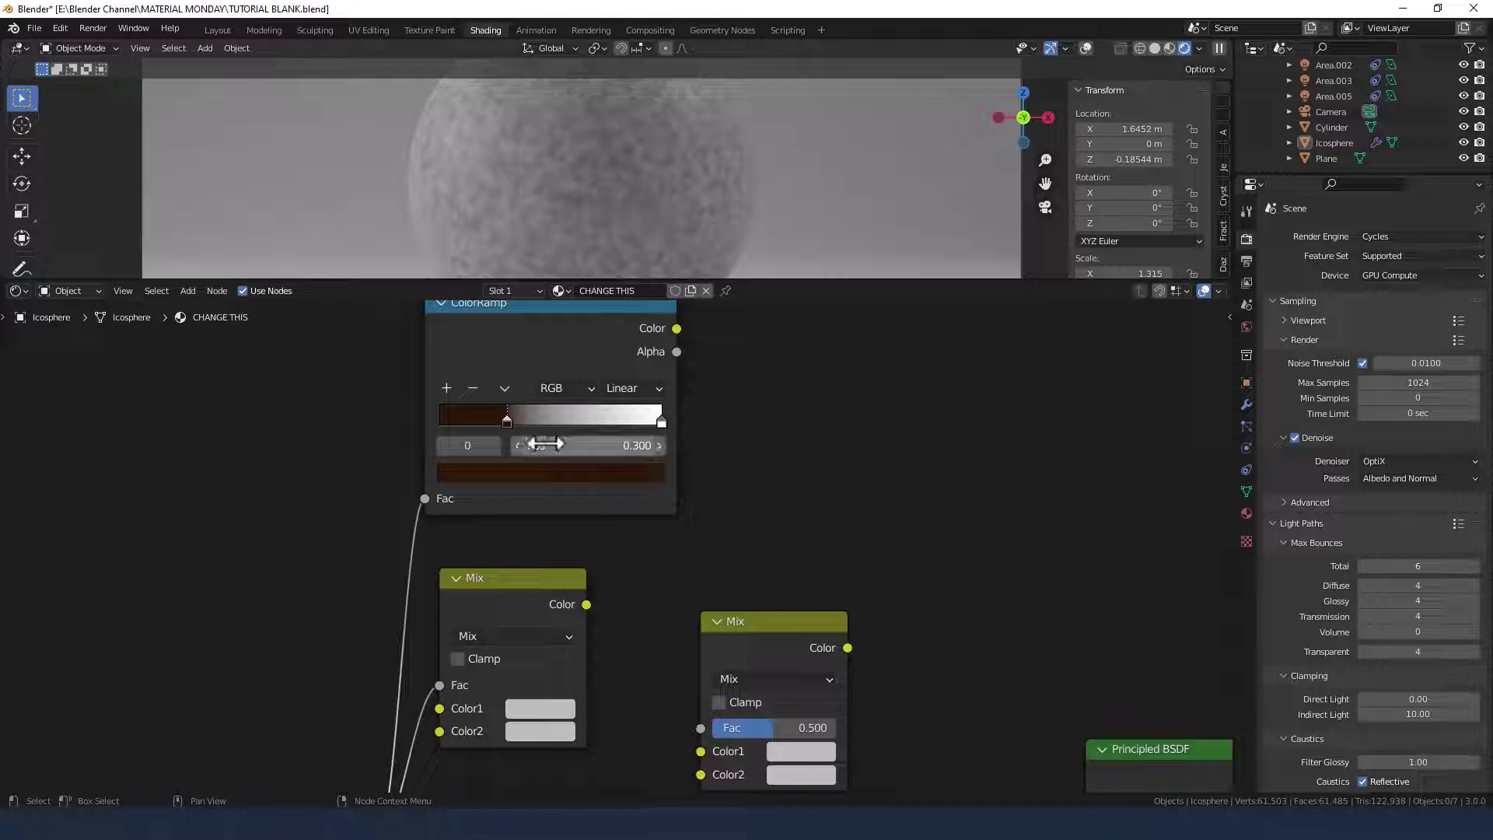
{"action": "left_click", "coordinate": [544, 472]}
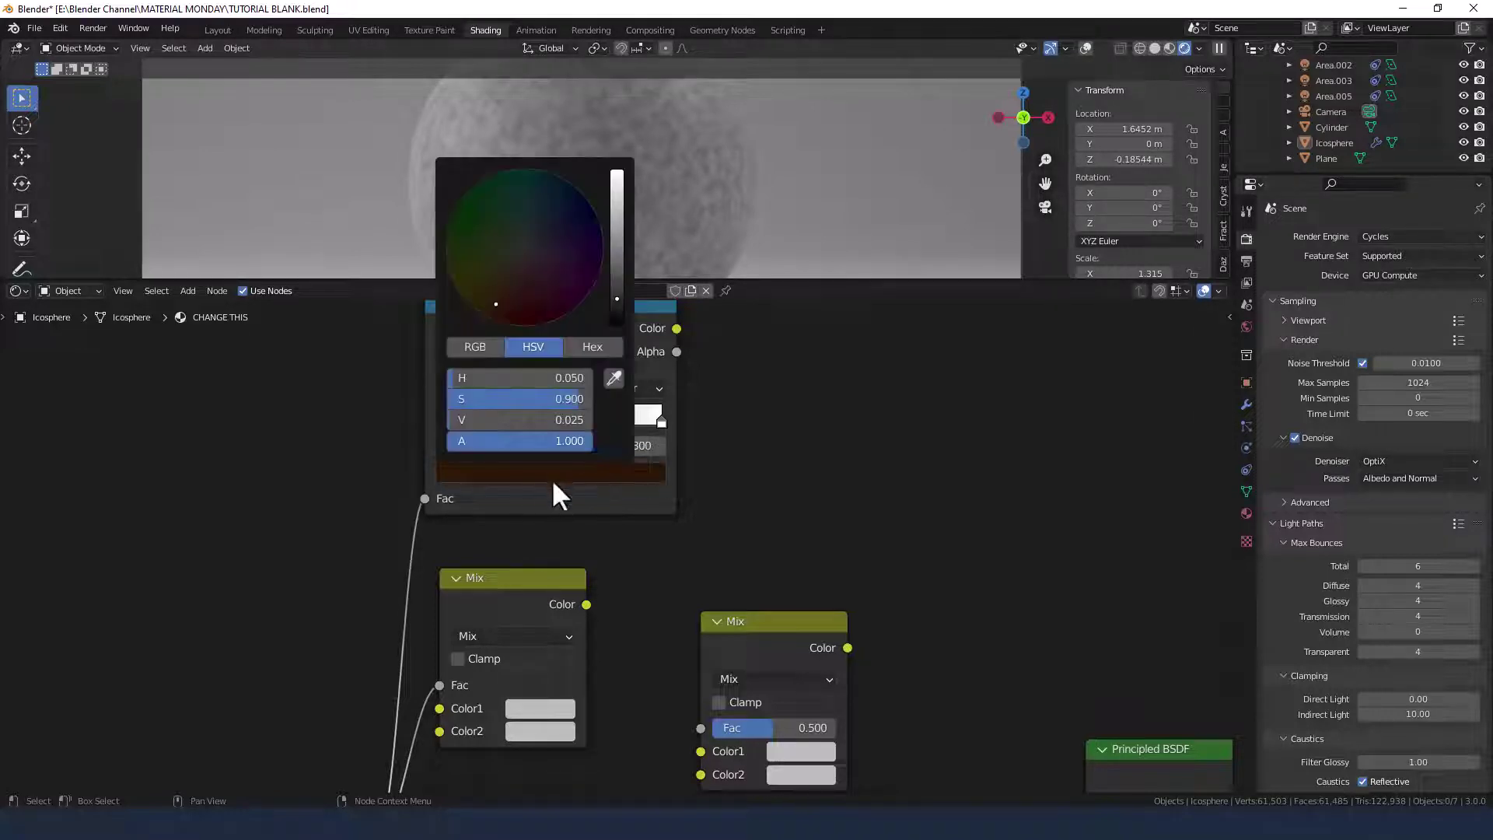
{"action": "left_click", "coordinate": [589, 347]}
{"action": "left_click", "coordinate": [521, 380]}
{"action": "key", "text": "ctrl+c"}
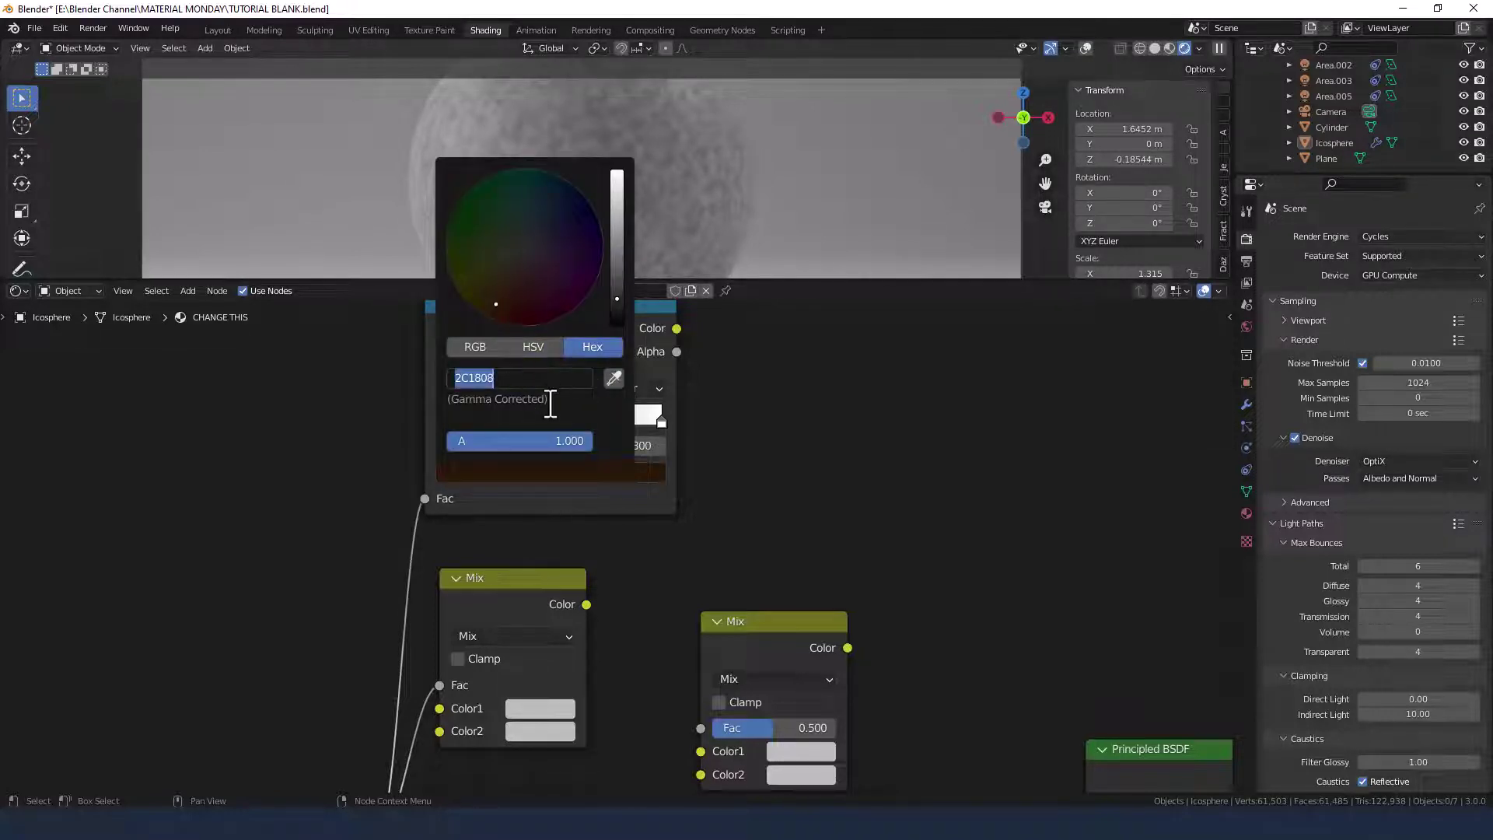
Paste the dark brown hex code 2C1808 into the ColorRamp's right-hand stop.
{"action": "key", "text": "Escape"}
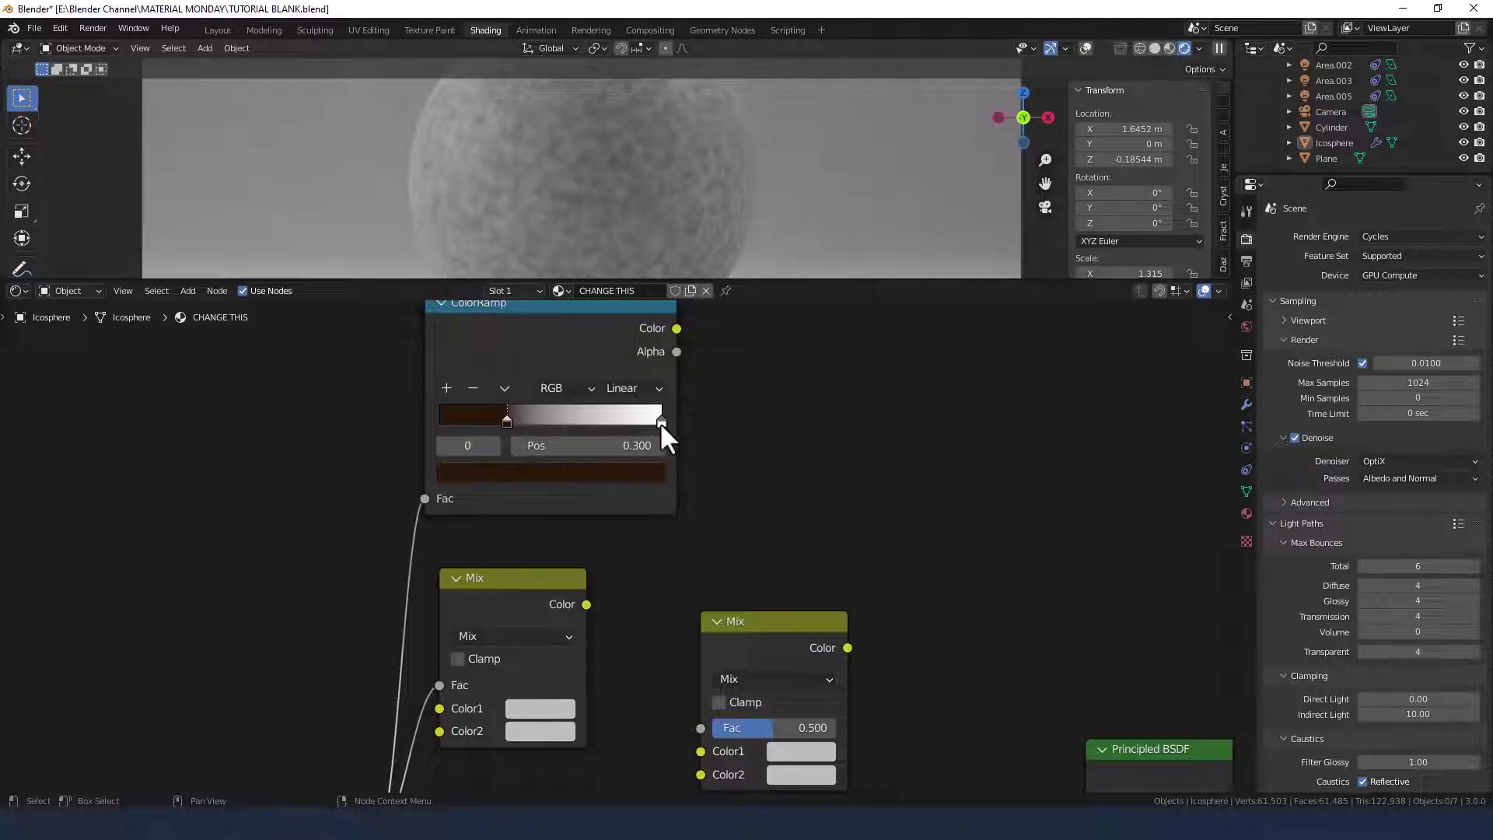
{"action": "left_click", "coordinate": [660, 422]}
{"action": "left_click", "coordinate": [637, 473]}
{"action": "left_click", "coordinate": [534, 379]}
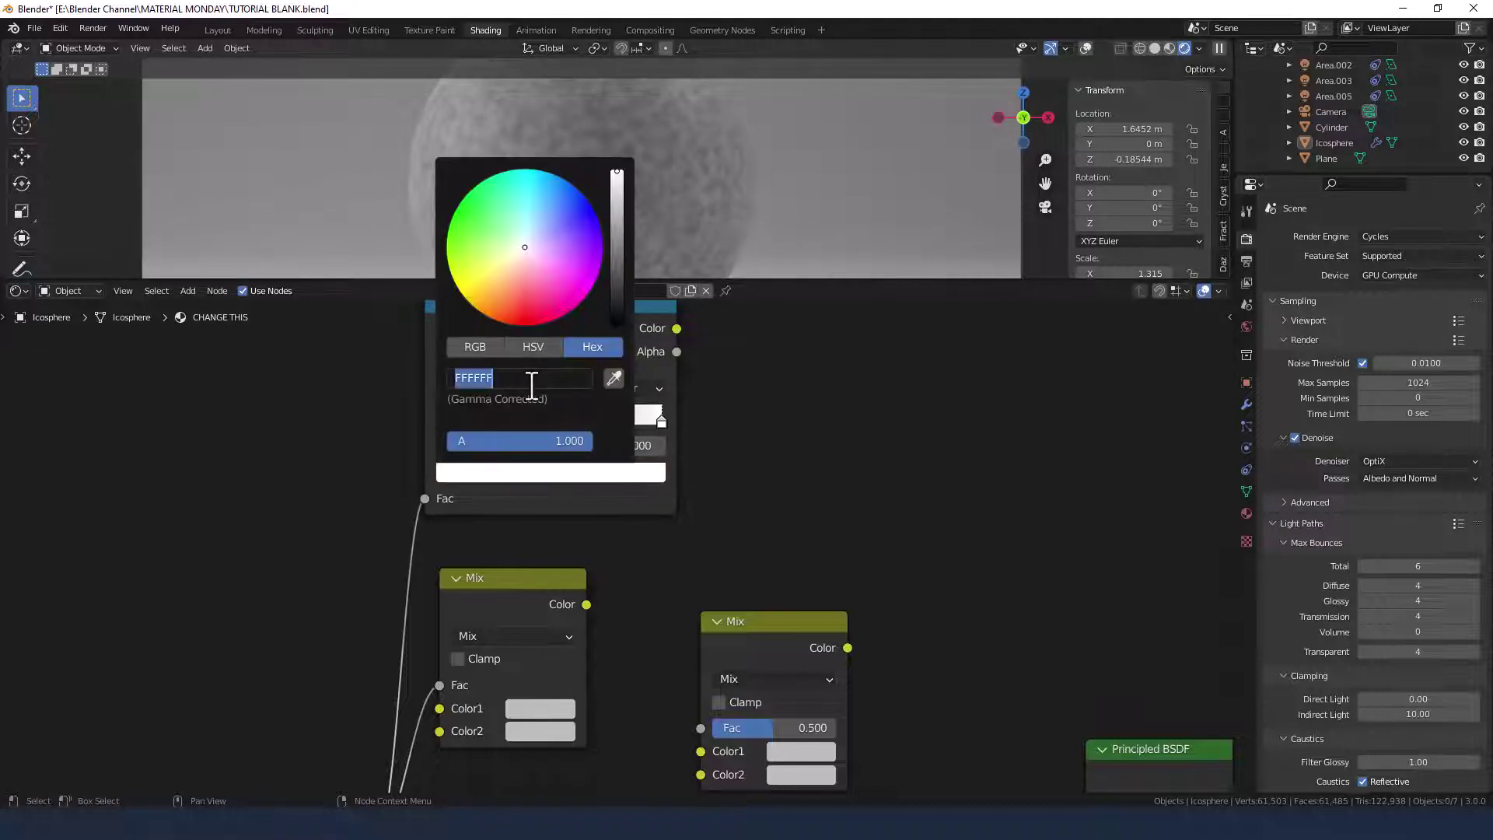
{"action": "key", "text": "ctrl+v"}
{"action": "key", "text": "Return"}
{"action": "left_click", "coordinate": [544, 344]}
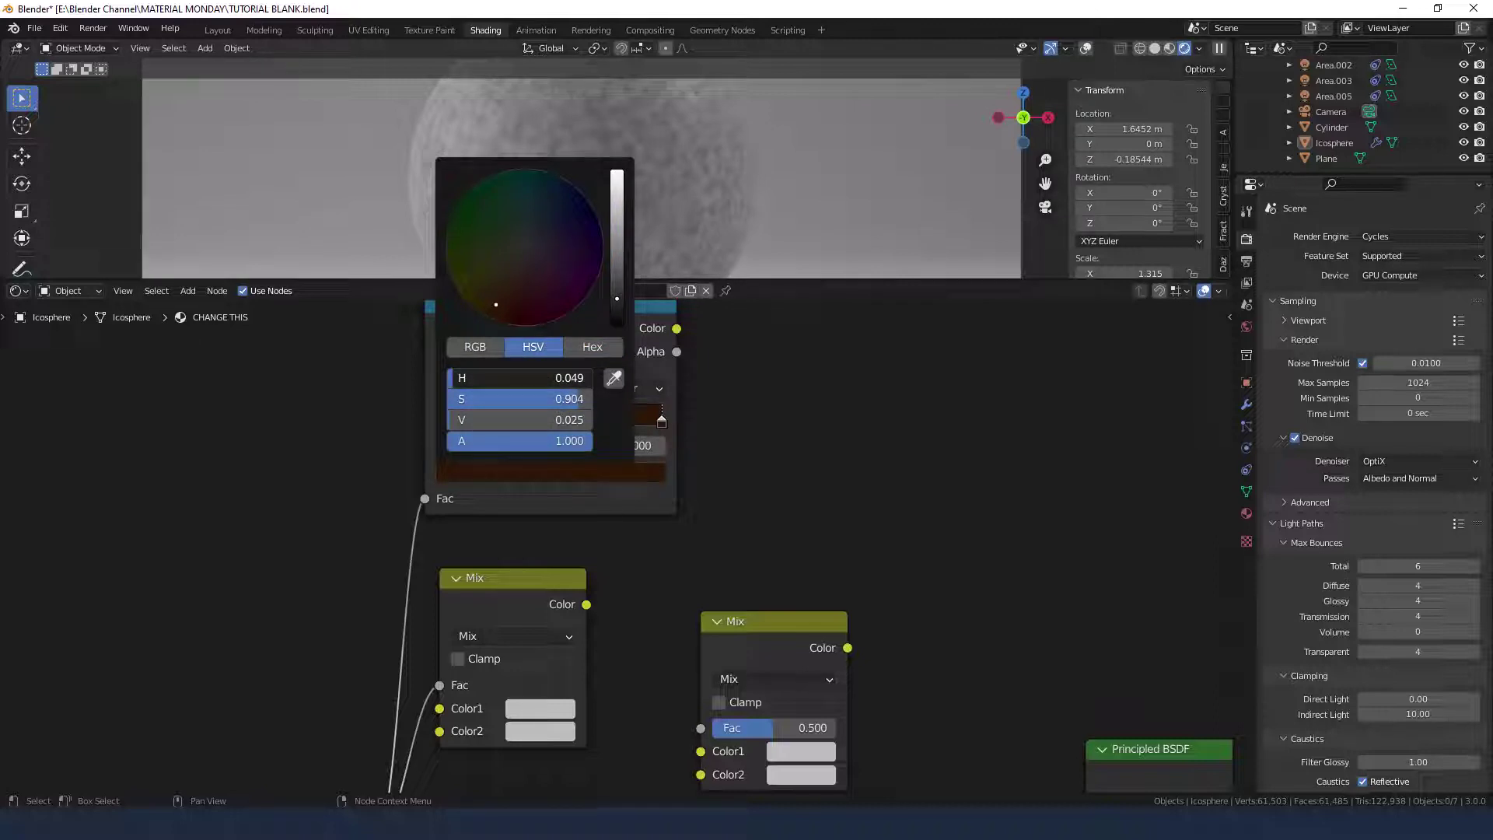
Make the right stop rusty orange: hue 0.05, saturation 1, brightness 0.5.
{"action": "mouse_move", "coordinate": [520, 378]}
{"action": "left_mouse_down"}
{"action": "mouse_move", "coordinate": [504, 418]}
{"action": "mouse_move", "coordinate": [529, 419]}
{"action": "mouse_move", "coordinate": [468, 417]}
{"action": "mouse_move", "coordinate": [492, 398]}
{"action": "mouse_move", "coordinate": [474, 398]}
{"action": "mouse_move", "coordinate": [577, 377]}
{"action": "left_mouse_up"}
{"action": "mouse_move", "coordinate": [459, 398]}
{"action": "left_mouse_down"}
{"action": "mouse_move", "coordinate": [581, 399]}
{"action": "mouse_move", "coordinate": [551, 419]}
{"action": "mouse_move", "coordinate": [610, 419]}
{"action": "left_mouse_up"}
{"action": "left_click", "coordinate": [518, 419]}
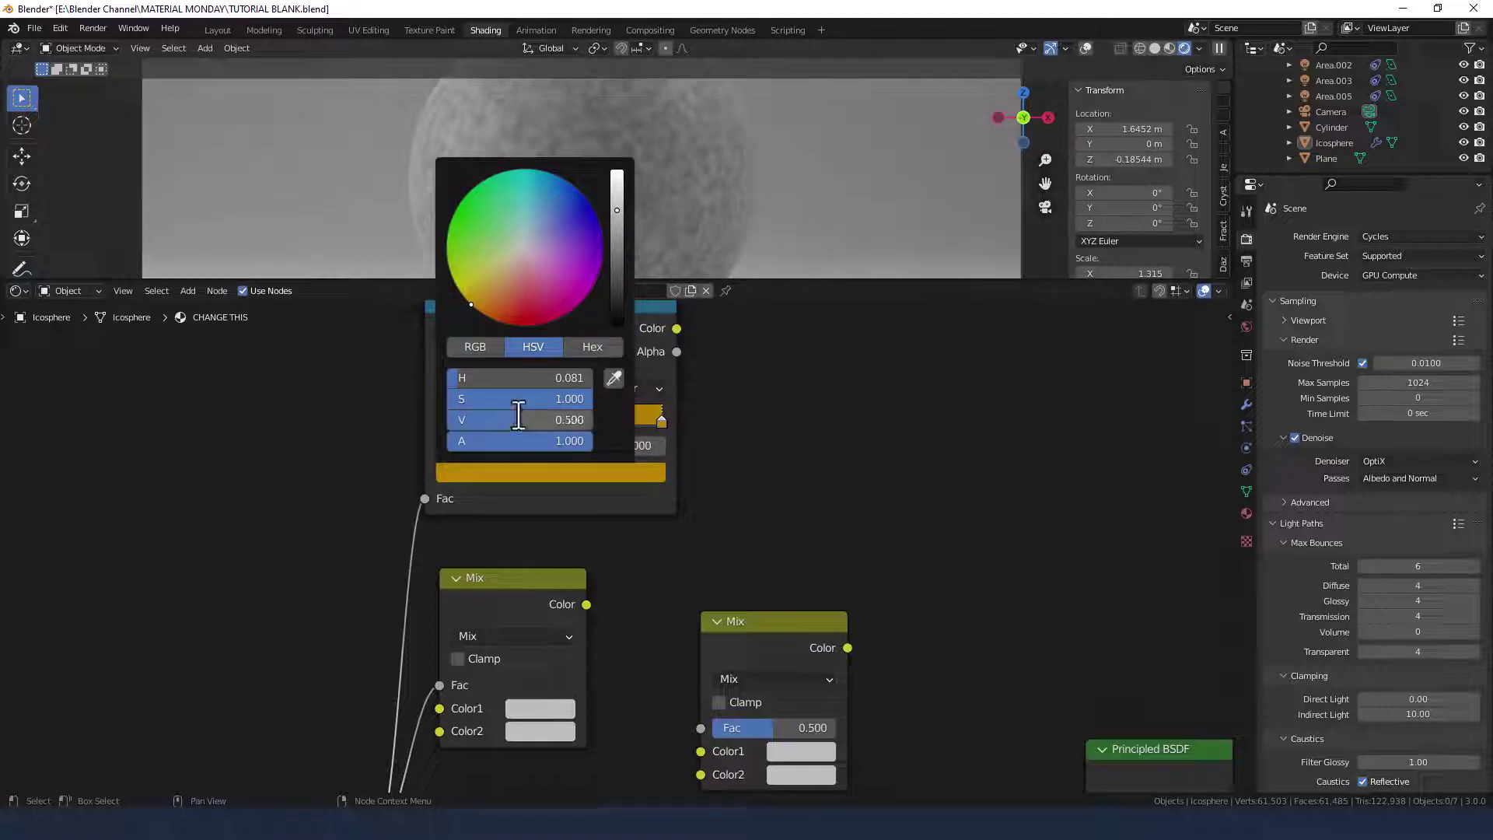
{"action": "type", "text": "0.5"}
{"action": "key", "text": "Return"}
{"action": "left_click_drag", "start_coordinate": [510, 378], "coordinate": [510, 378]}
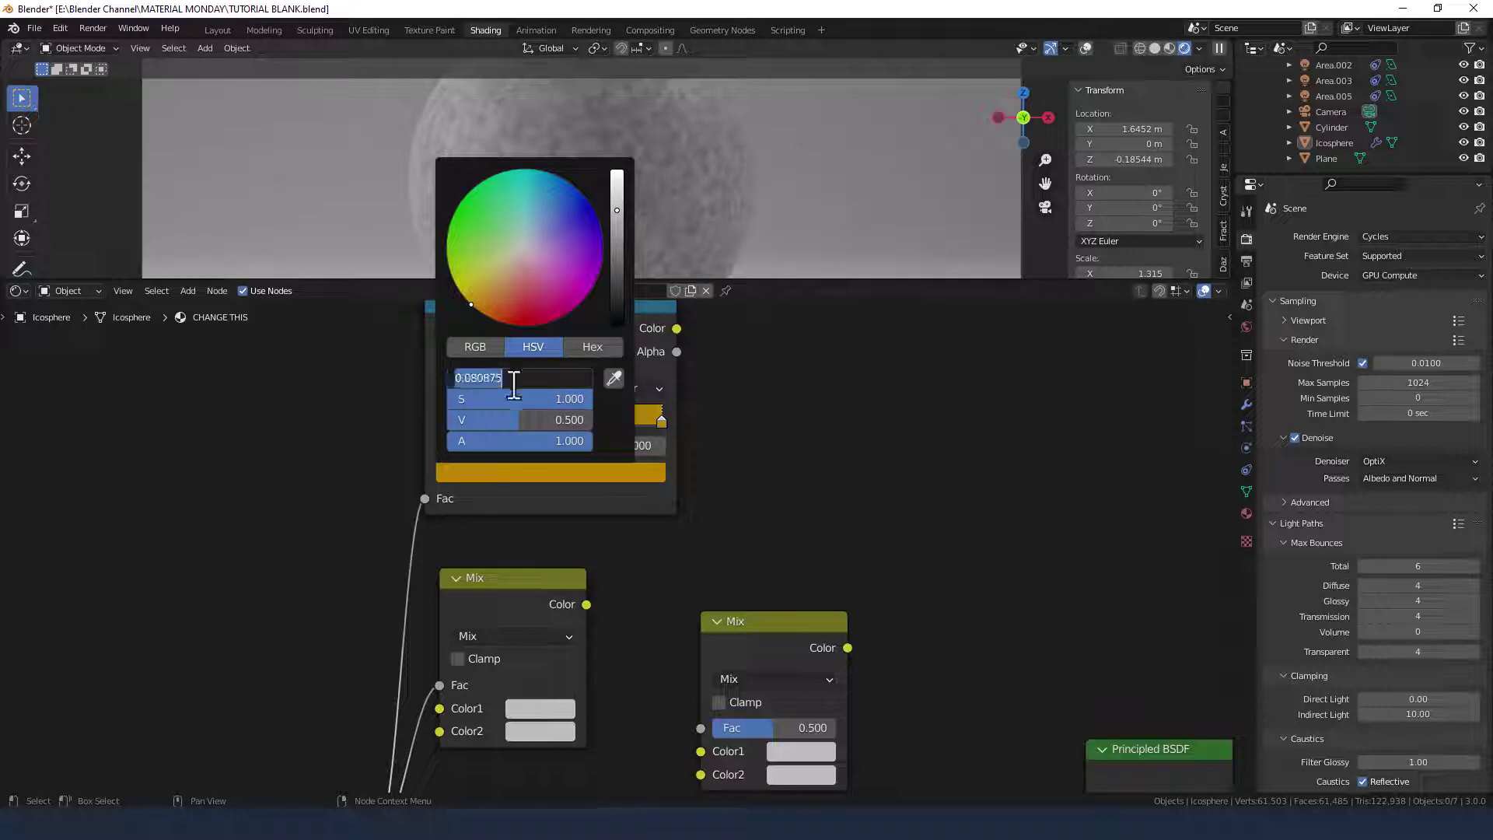
{"action": "type", "text": "0.05"}
{"action": "key", "text": "Return"}
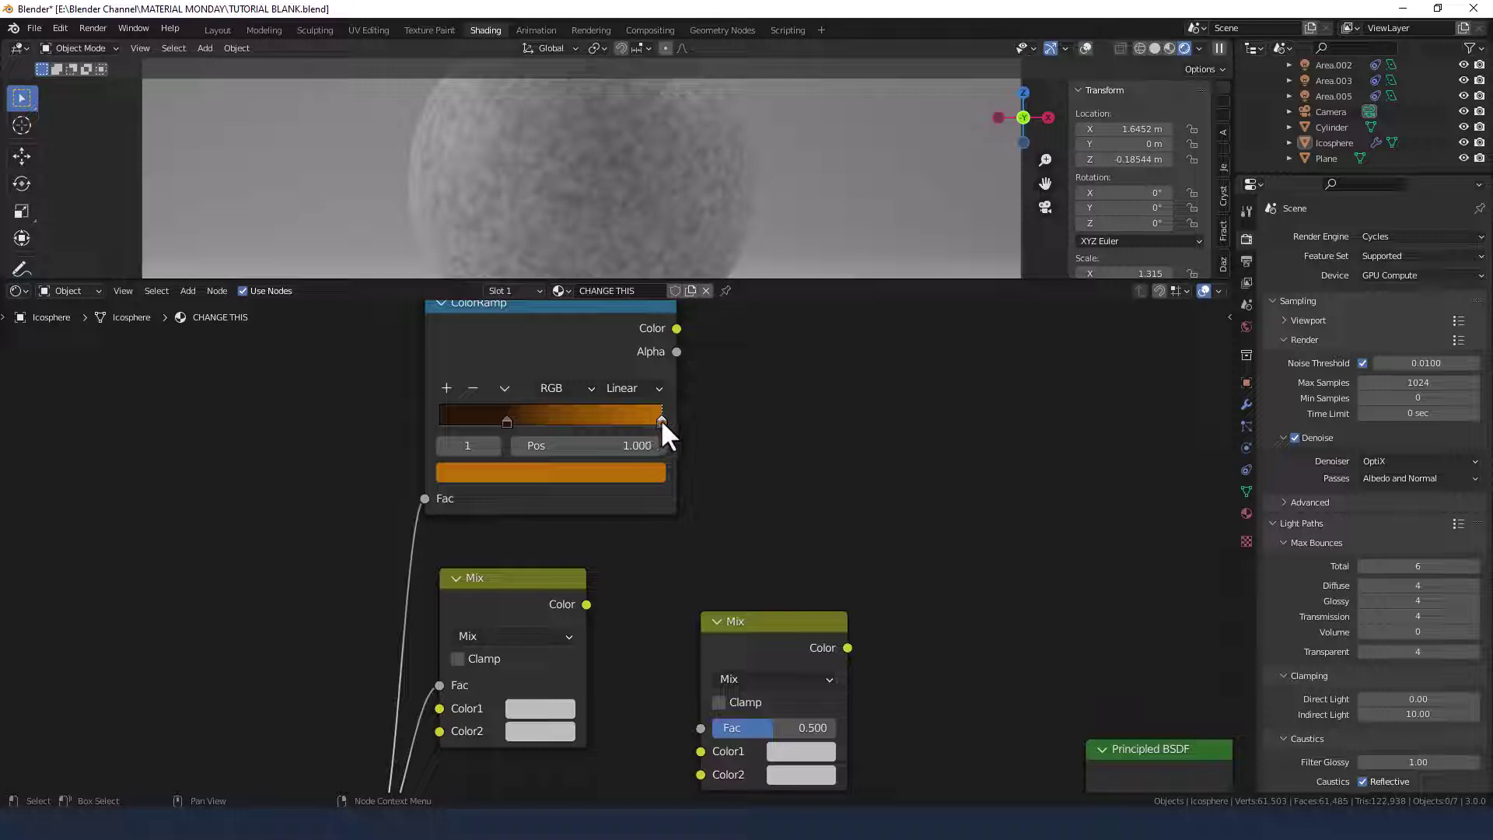
Move the orange stop to position 0.900 and set the ramp interpolation to Ease.
{"action": "left_click_drag", "start_coordinate": [637, 420], "coordinate": [636, 420]}
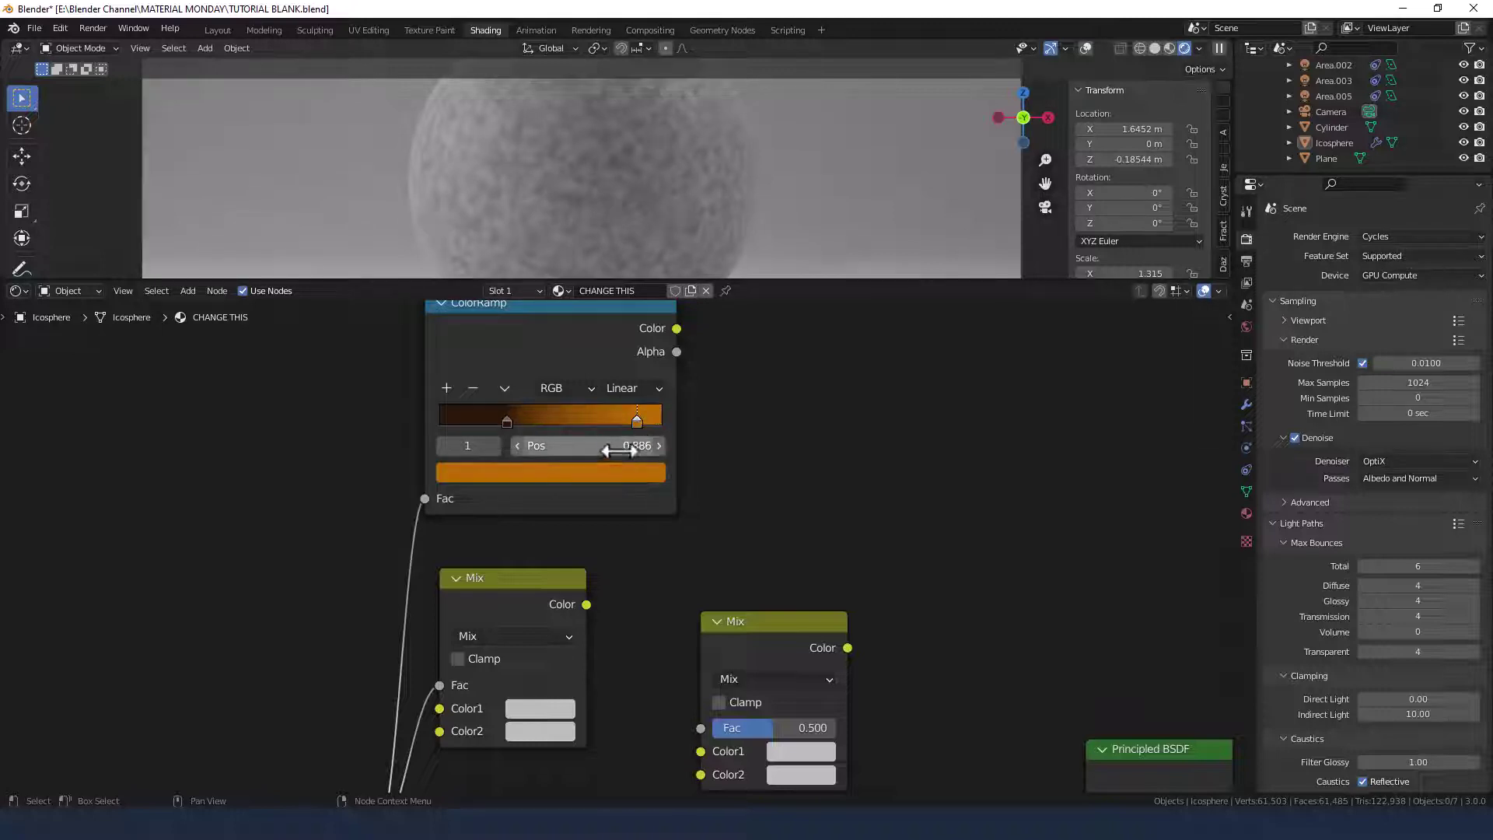
{"action": "left_click", "coordinate": [619, 446]}
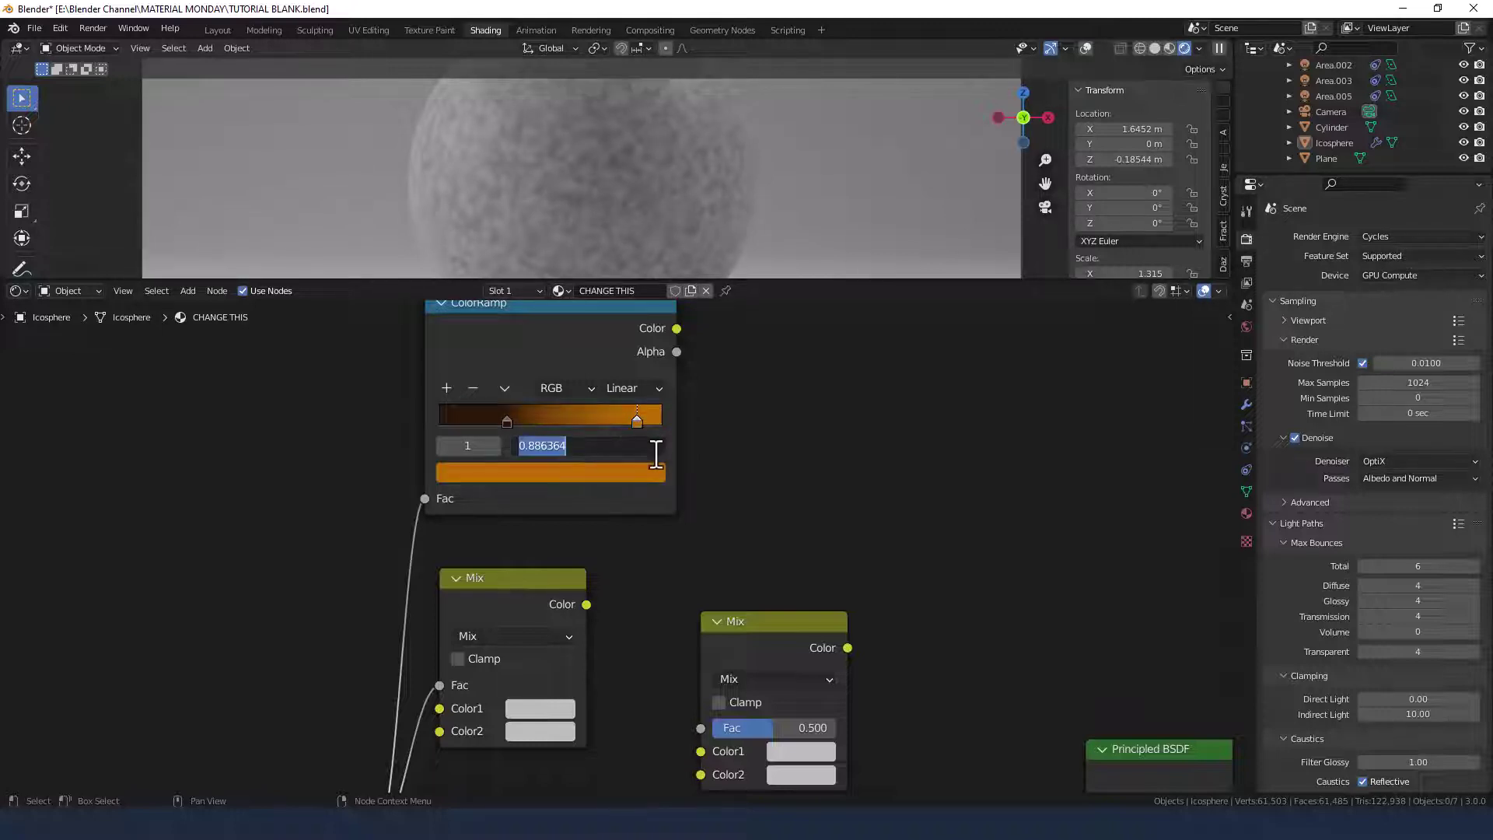
{"action": "type", "text": "0.9"}
{"action": "key", "text": "Return"}
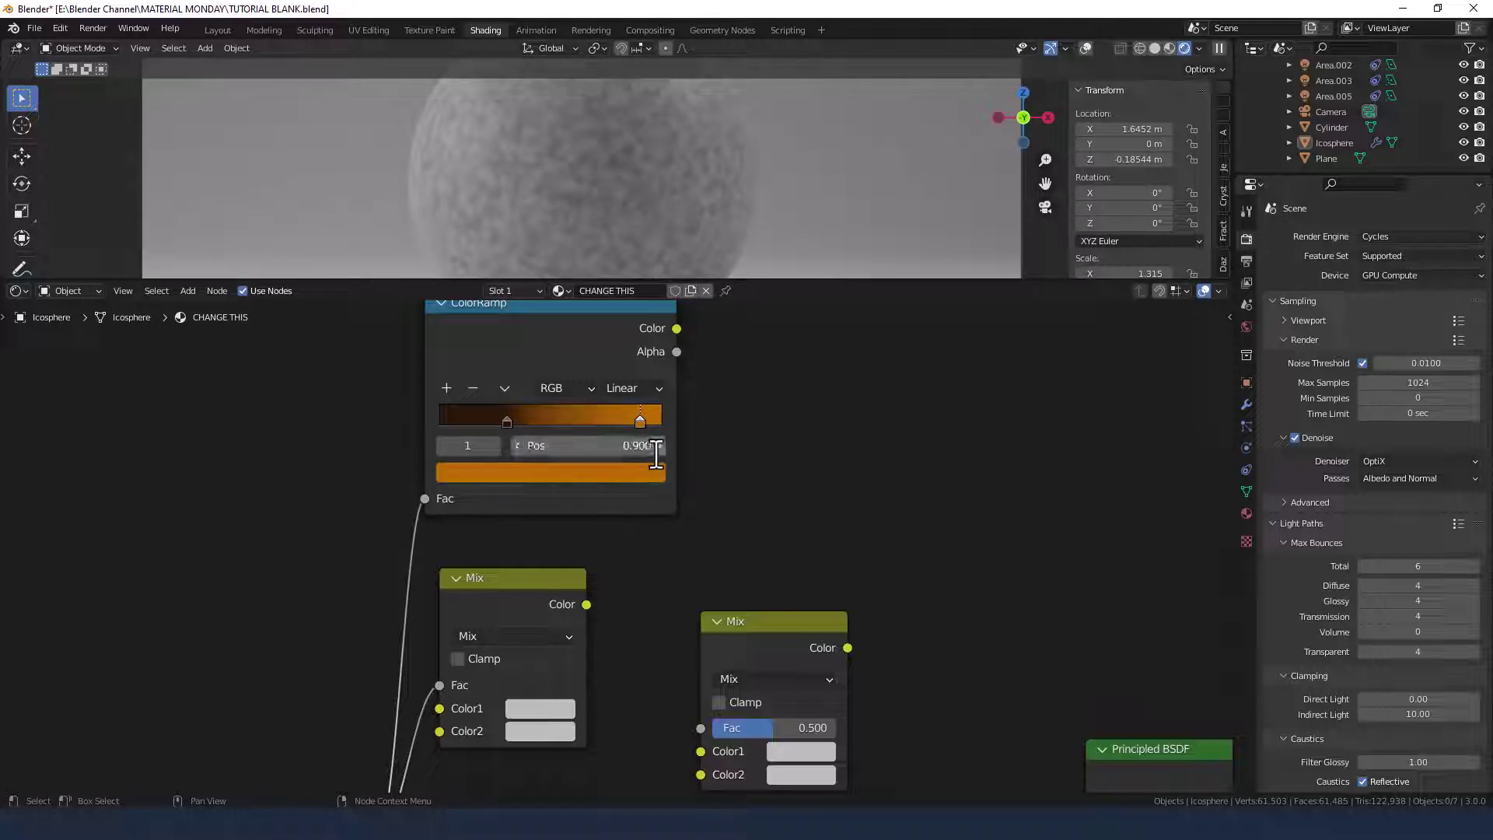
{"action": "left_click", "coordinate": [651, 387]}
{"action": "left_click", "coordinate": [648, 411]}
Link the ColorRamp colour into Mix Color1, and that Mix into the second Mix's Color2.
{"action": "scroll", "coordinate": [721, 451], "scroll_direction": "down", "scroll_amount": 5}
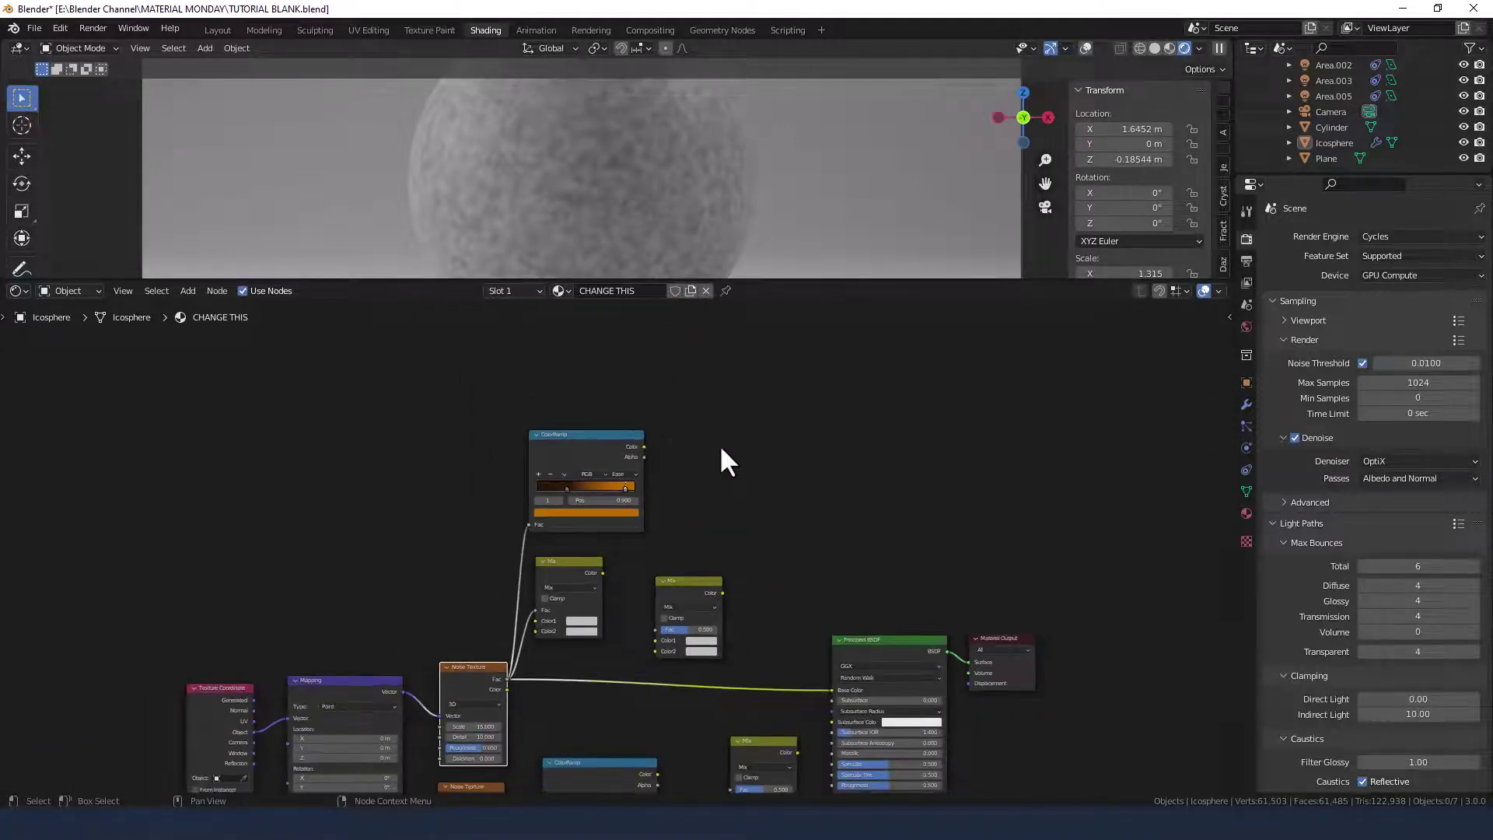
{"action": "middle_click_drag", "start_coordinate": [720, 451], "coordinate": [650, 432]}
{"action": "left_click_drag", "start_coordinate": [627, 574], "coordinate": [646, 548]}
{"action": "left_click_drag", "start_coordinate": [571, 440], "coordinate": [605, 605]}
{"action": "left_click_drag", "start_coordinate": [622, 547], "coordinate": [634, 546]}
{"action": "middle_click_drag", "start_coordinate": [801, 556], "coordinate": [821, 474]}
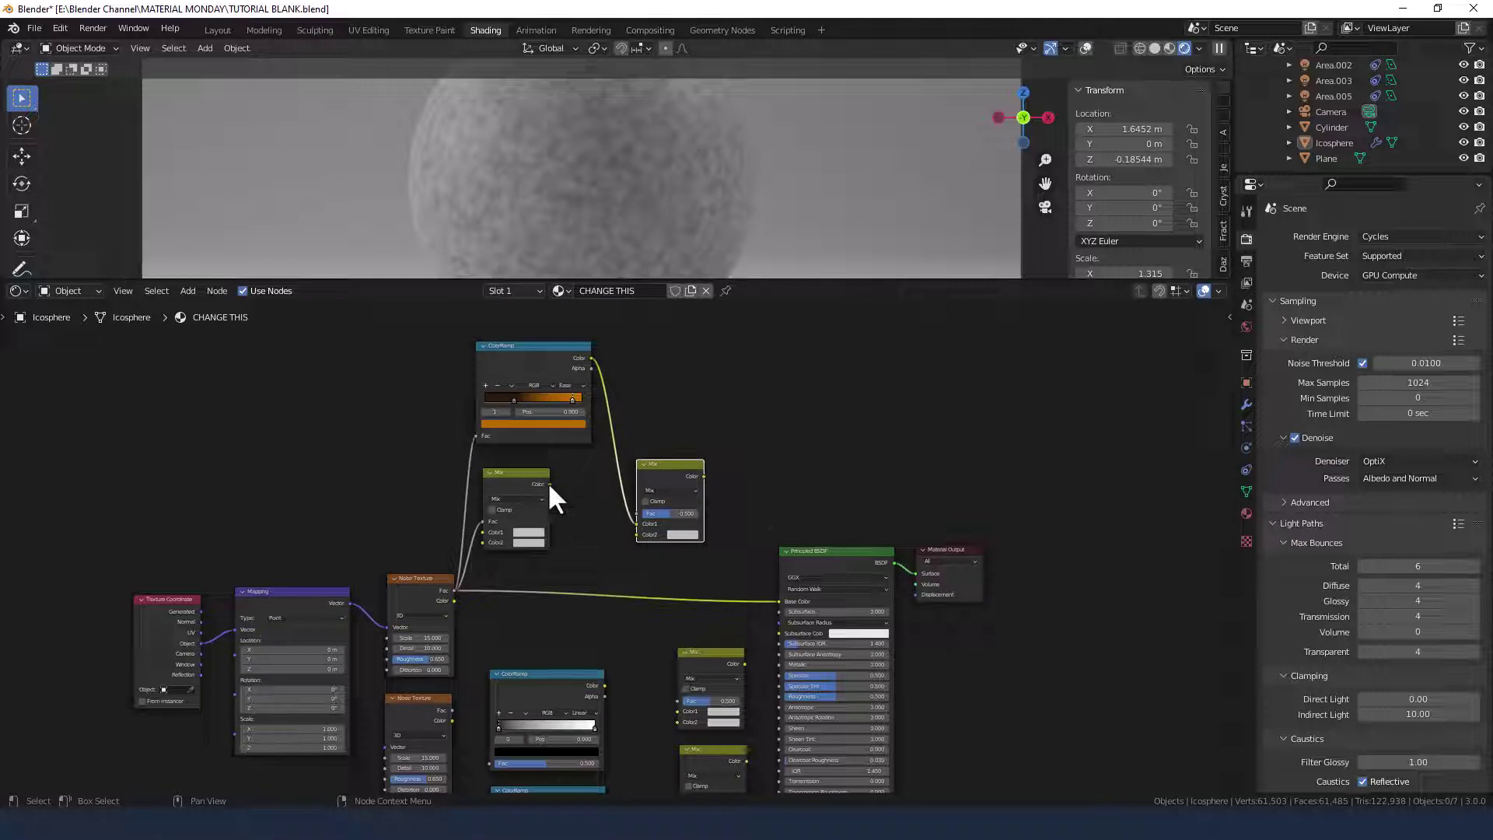
{"action": "left_click_drag", "start_coordinate": [549, 483], "coordinate": [638, 534]}
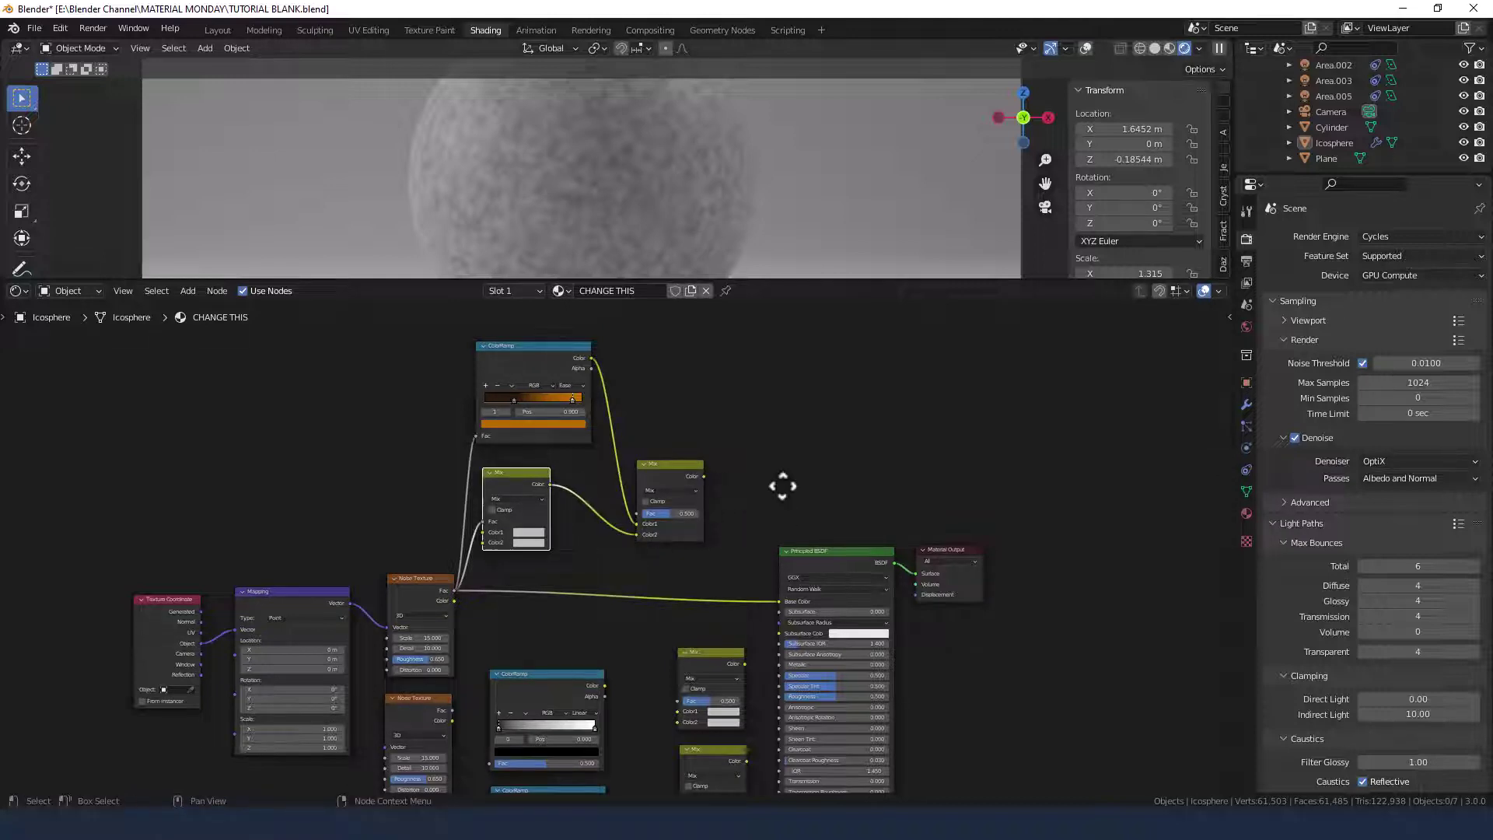
Shift the shader nodes right and feed the mixed colour into Principled BSDF Base Color.
{"action": "middle_click_drag", "start_coordinate": [780, 486], "coordinate": [777, 396]}
{"action": "left_click_drag", "start_coordinate": [722, 455], "coordinate": [1072, 790]}
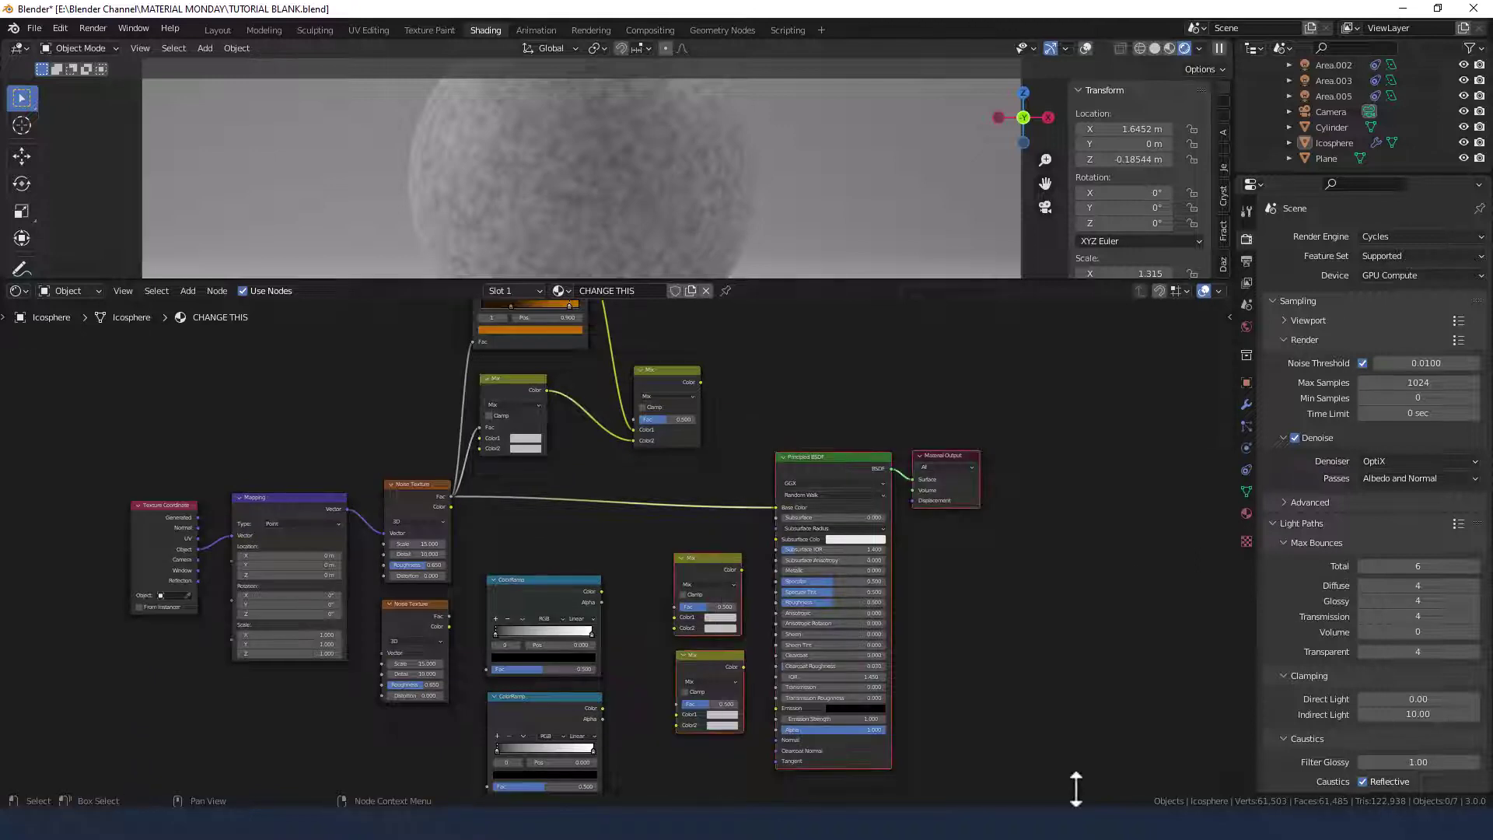
{"action": "left_click_drag", "start_coordinate": [814, 457], "coordinate": [972, 451]}
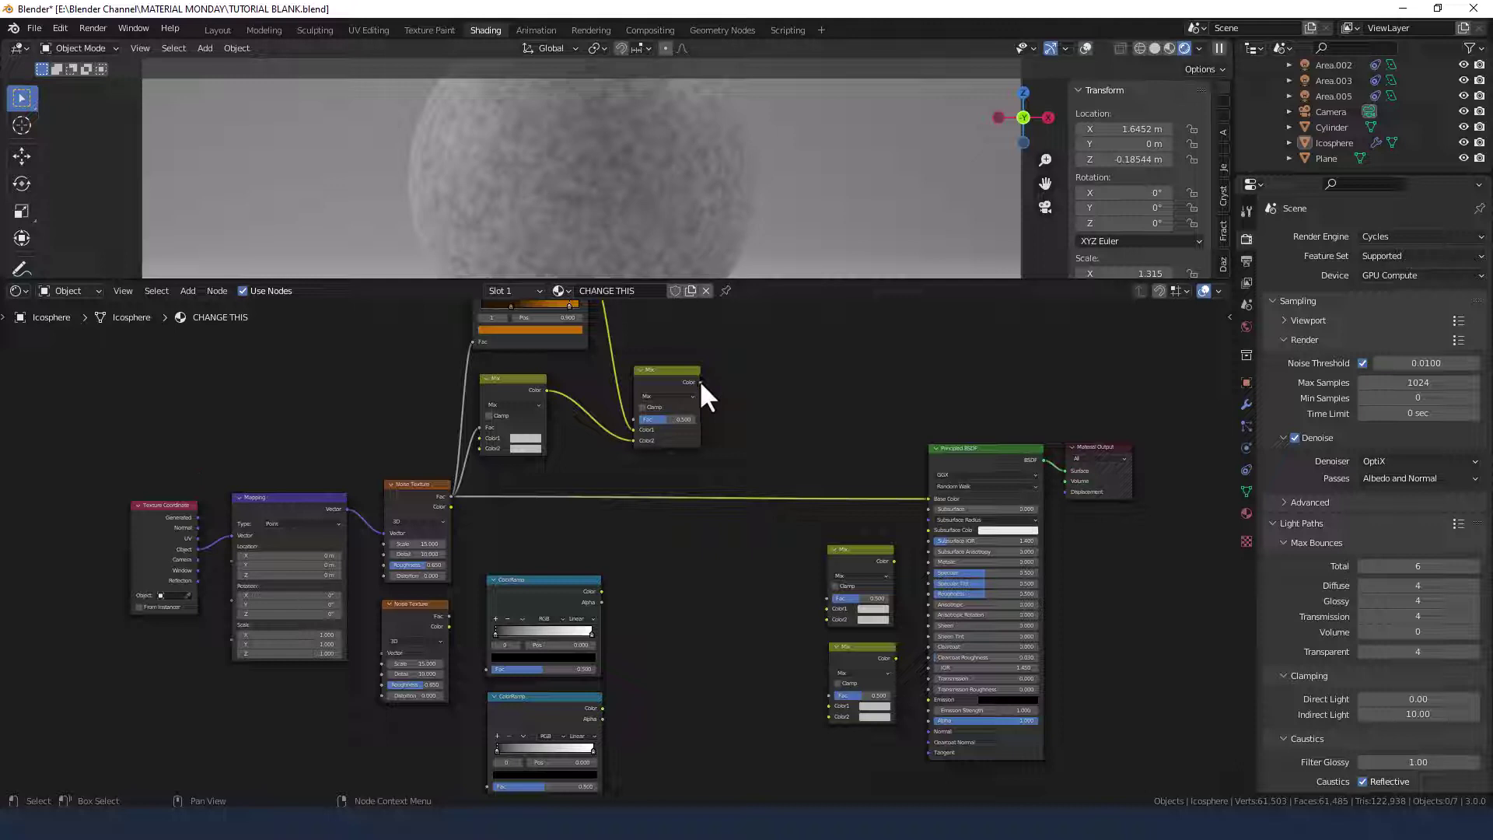
{"action": "left_click_drag", "start_coordinate": [700, 382], "coordinate": [851, 604]}
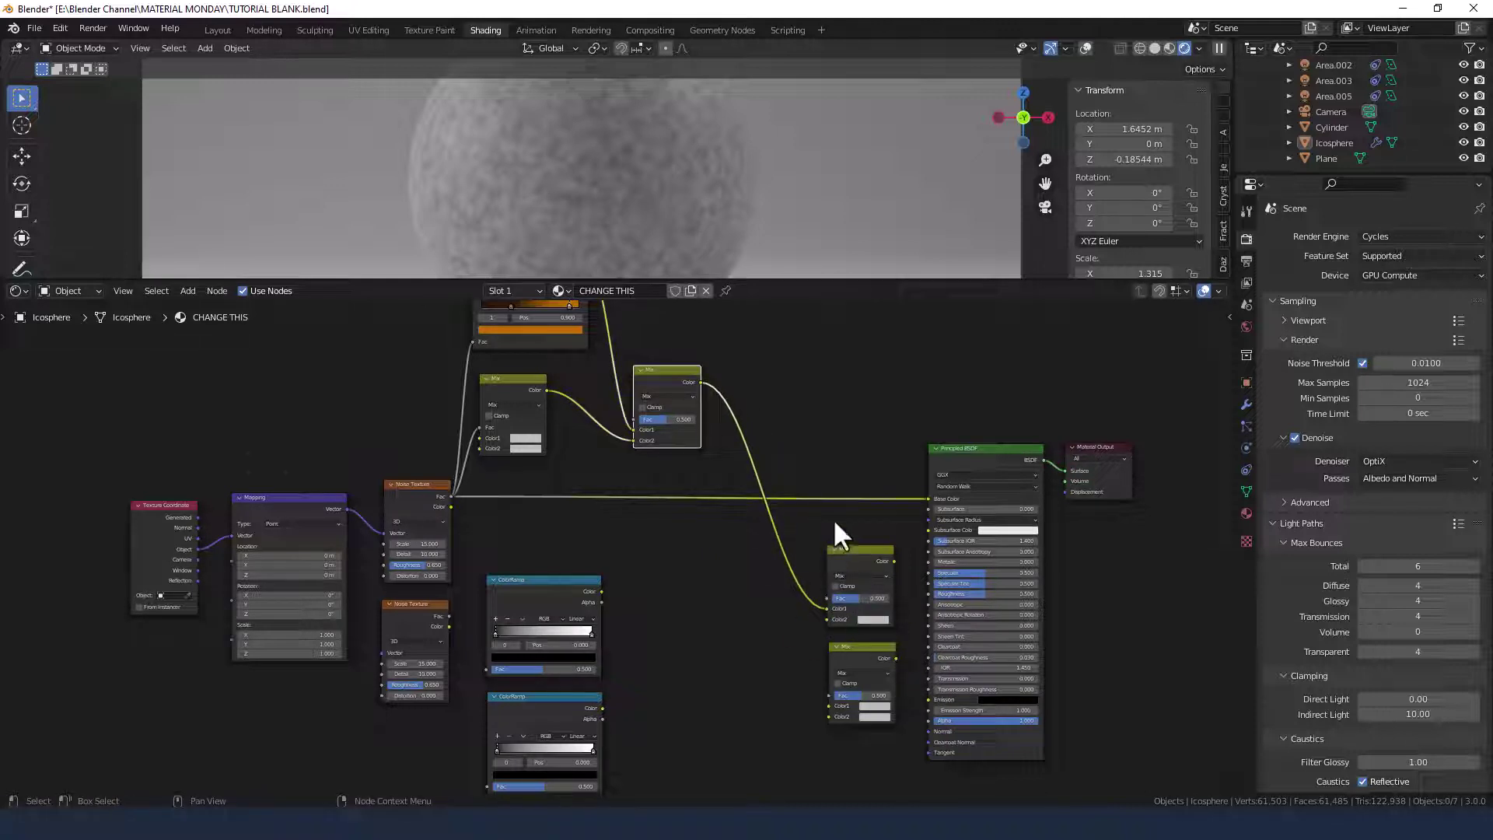
{"action": "middle_click_drag", "start_coordinate": [833, 518], "coordinate": [750, 517]}
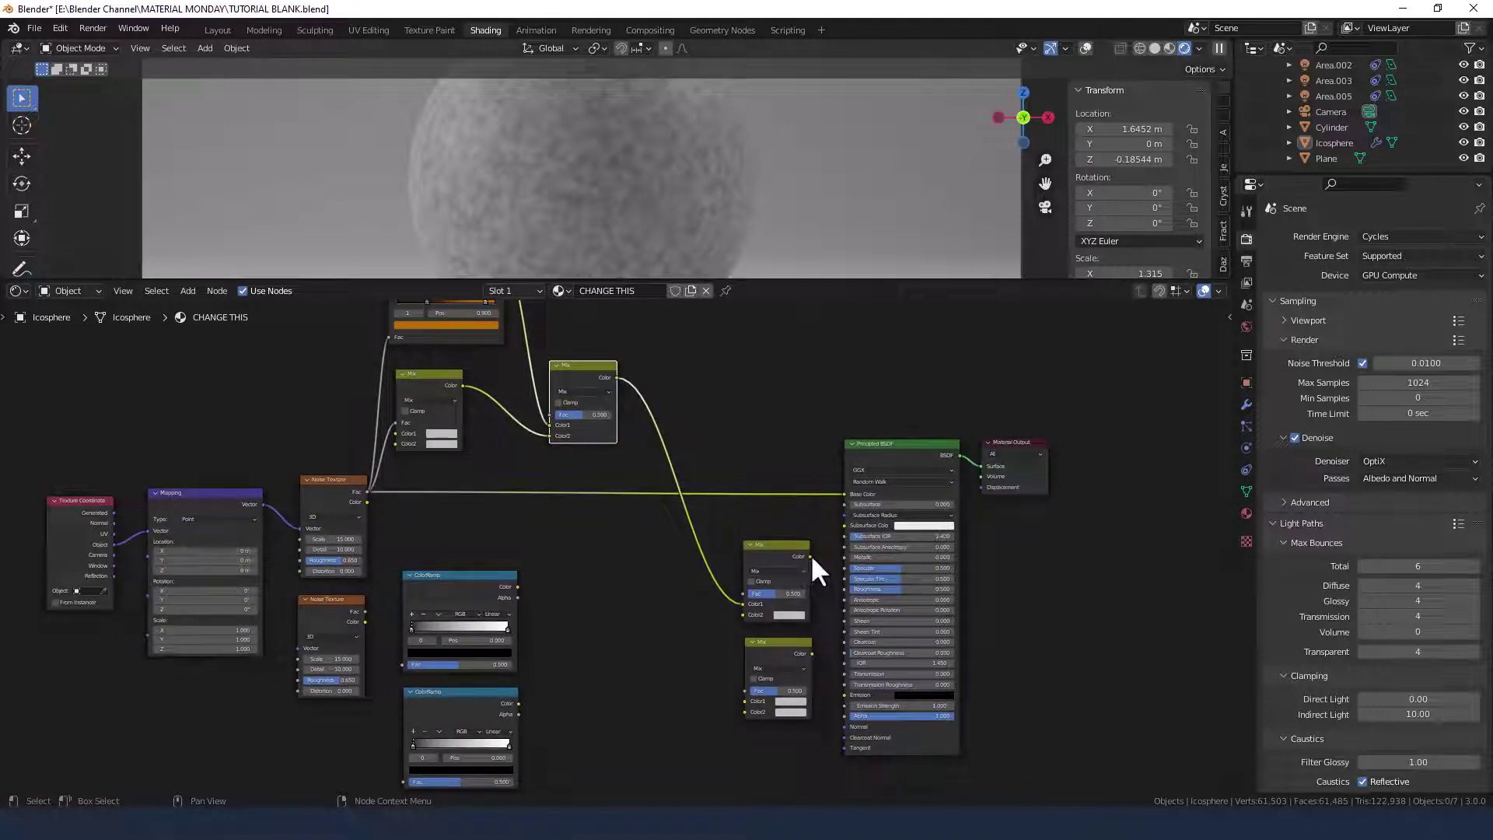
{"action": "left_click_drag", "start_coordinate": [810, 556], "coordinate": [833, 498]}
{"action": "left_click_drag", "start_coordinate": [794, 547], "coordinate": [781, 467]}
{"action": "left_click_drag", "start_coordinate": [788, 642], "coordinate": [770, 565]}
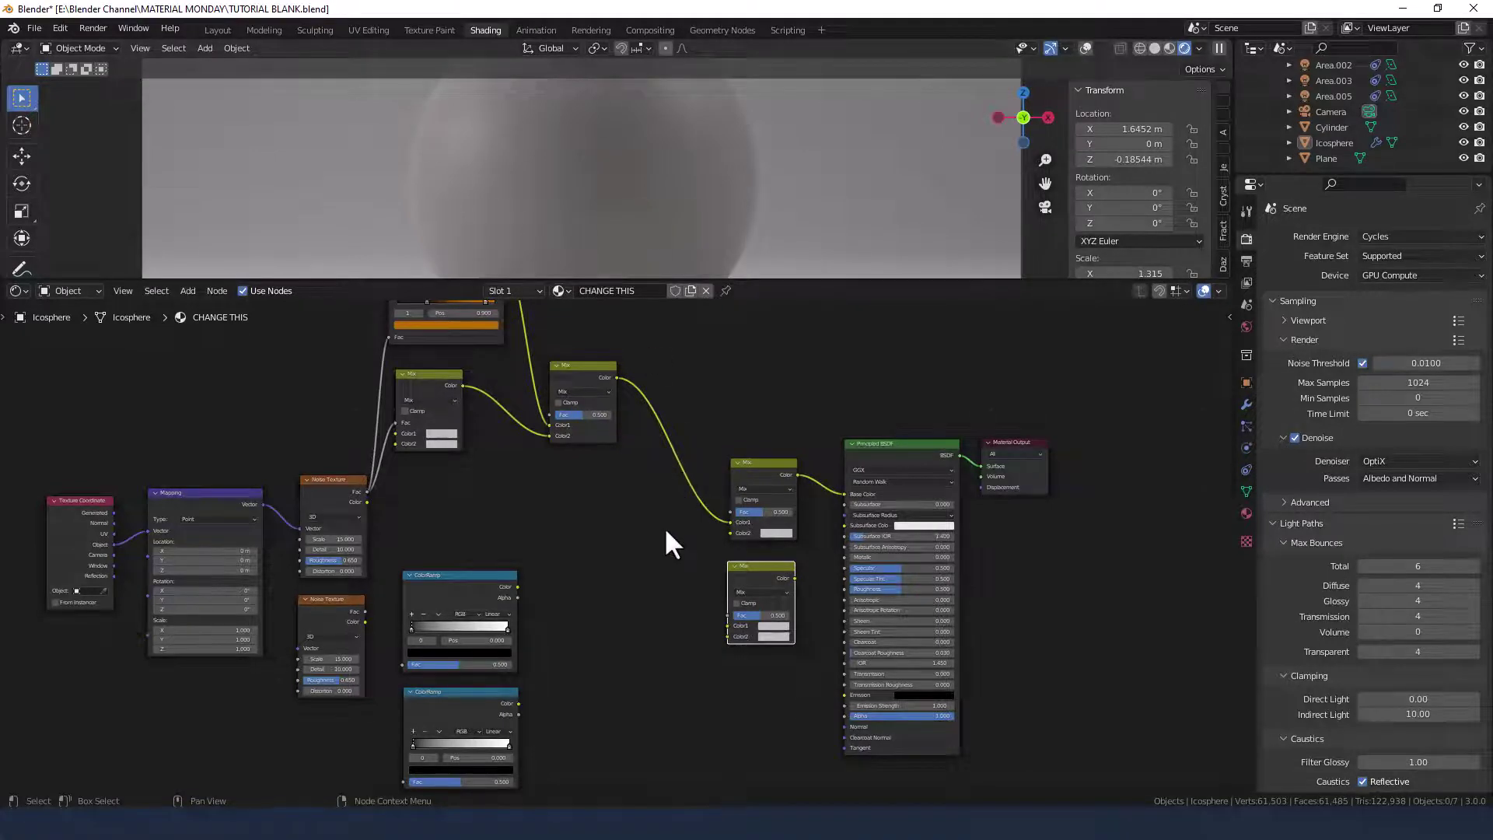
Set the left Mix node's Color2 value to 1 so it becomes pure white.
{"action": "scroll", "coordinate": [661, 531], "scroll_direction": "down", "scroll_amount": 2}
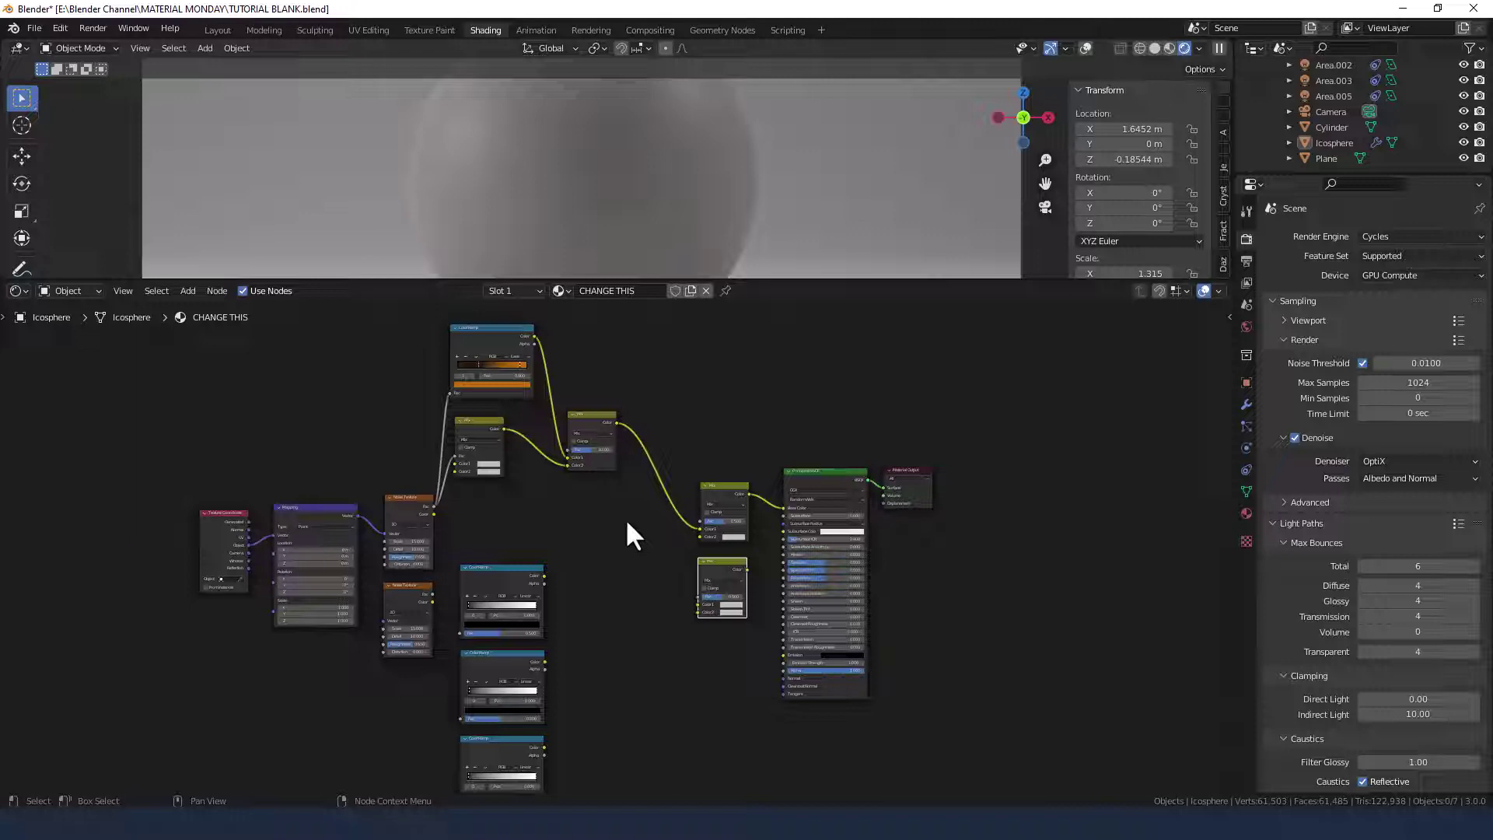
{"action": "mouse_move", "coordinate": [613, 520]}
{"action": "middle_mouse_down", "text": "ctrl"}
{"action": "mouse_move", "coordinate": [446, 515]}
{"action": "mouse_move", "coordinate": [382, 442]}
{"action": "mouse_move", "coordinate": [600, 526]}
{"action": "middle_mouse_up", "text": "ctrl"}
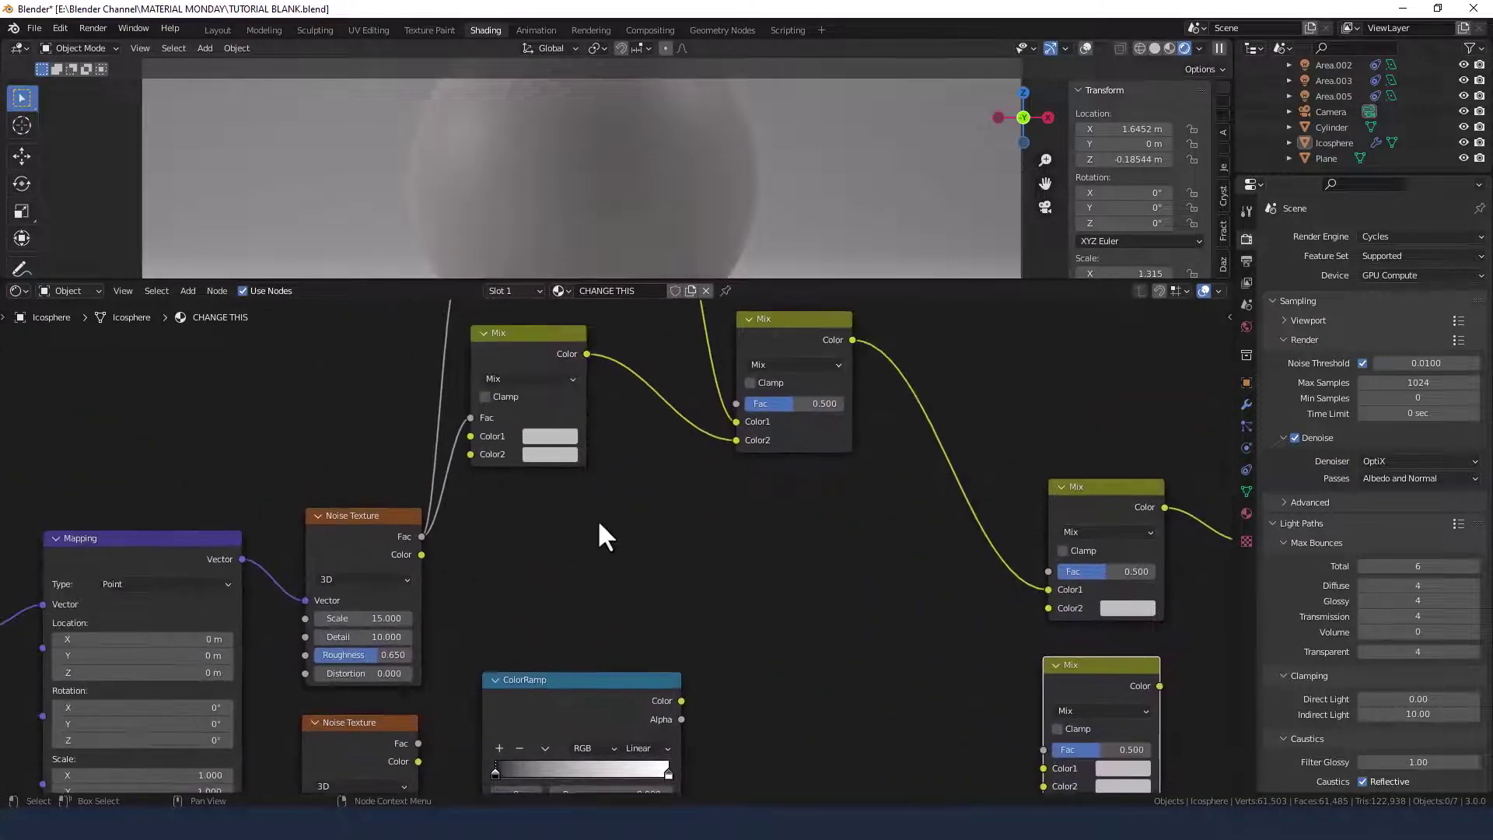
{"action": "left_click", "coordinate": [545, 456]}
{"action": "left_click", "coordinate": [580, 411]}
{"action": "type", "text": "1"}
{"action": "key", "text": "Return"}
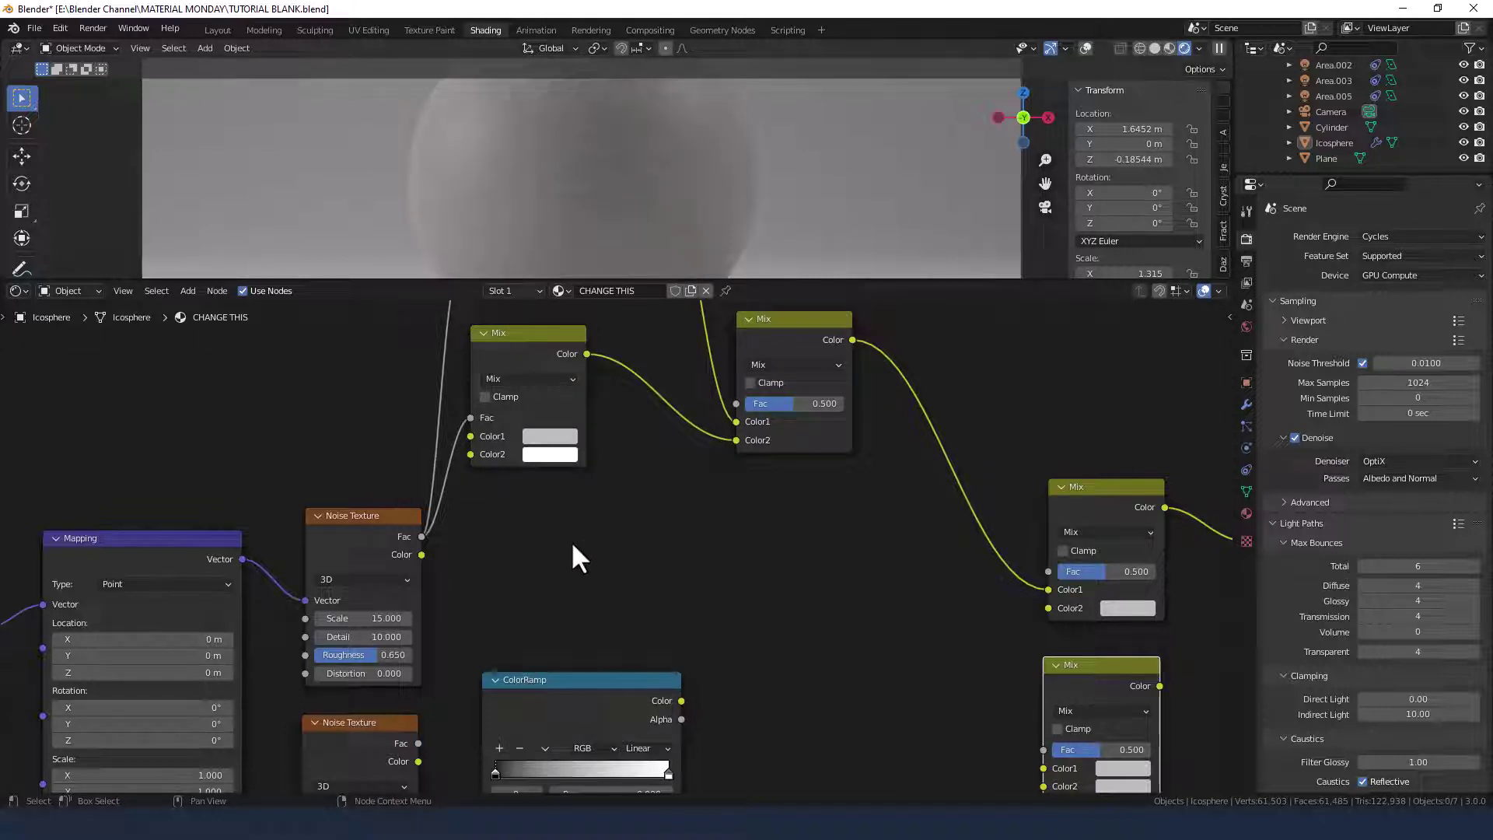
Move the three grayscale ColorRamp nodes up next to the two Noise Textures.
{"action": "scroll", "coordinate": [683, 544], "scroll_direction": "down", "scroll_amount": 3}
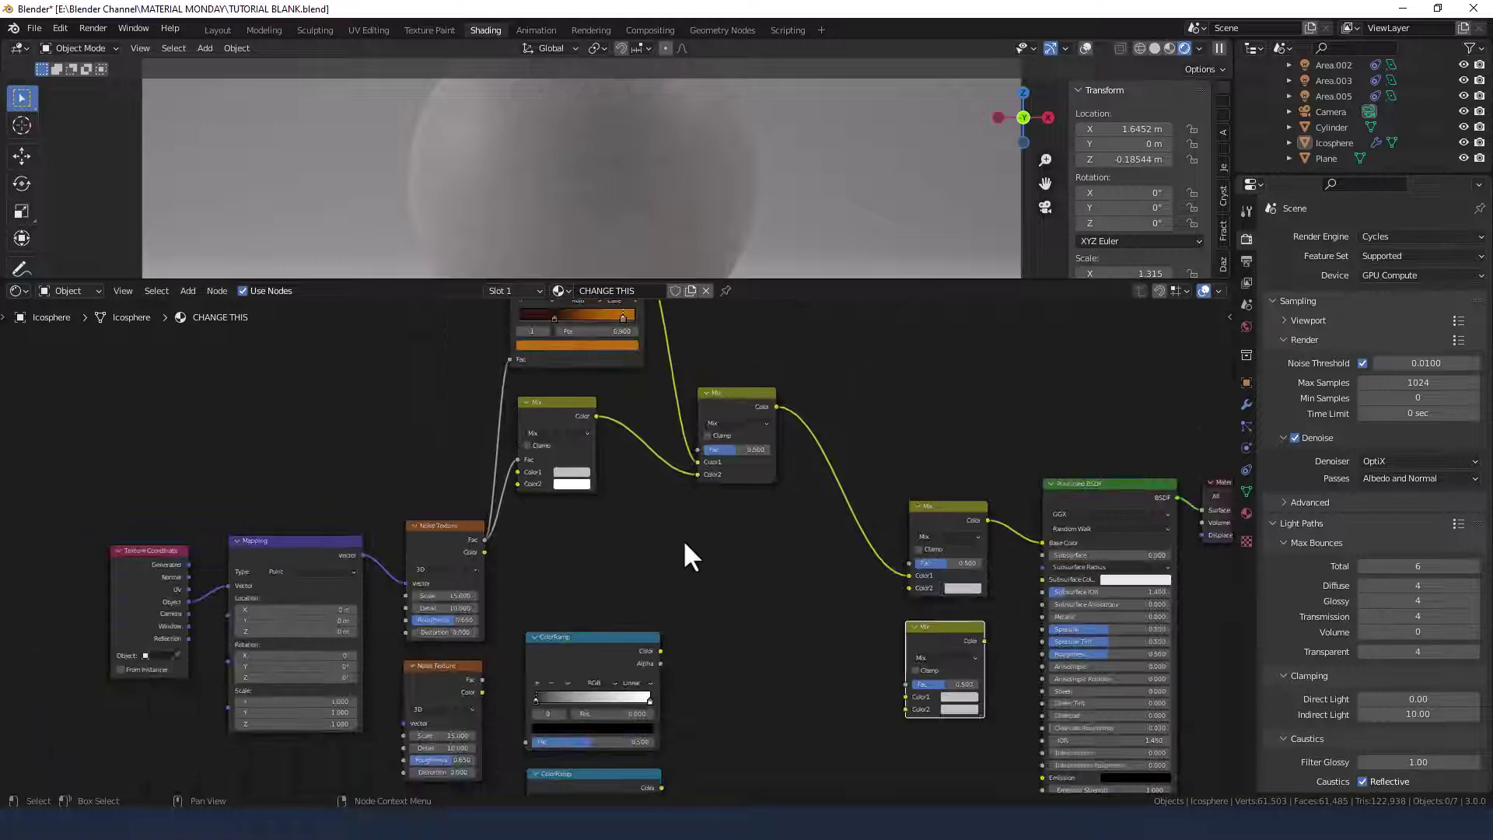
{"action": "scroll", "coordinate": [666, 573], "scroll_direction": "down", "scroll_amount": 1}
{"action": "middle_click_drag", "start_coordinate": [666, 573], "coordinate": [678, 472]}
{"action": "left_click_drag", "start_coordinate": [662, 779], "coordinate": [557, 524]}
{"action": "key", "text": "g"}
{"action": "left_click", "coordinate": [555, 423]}
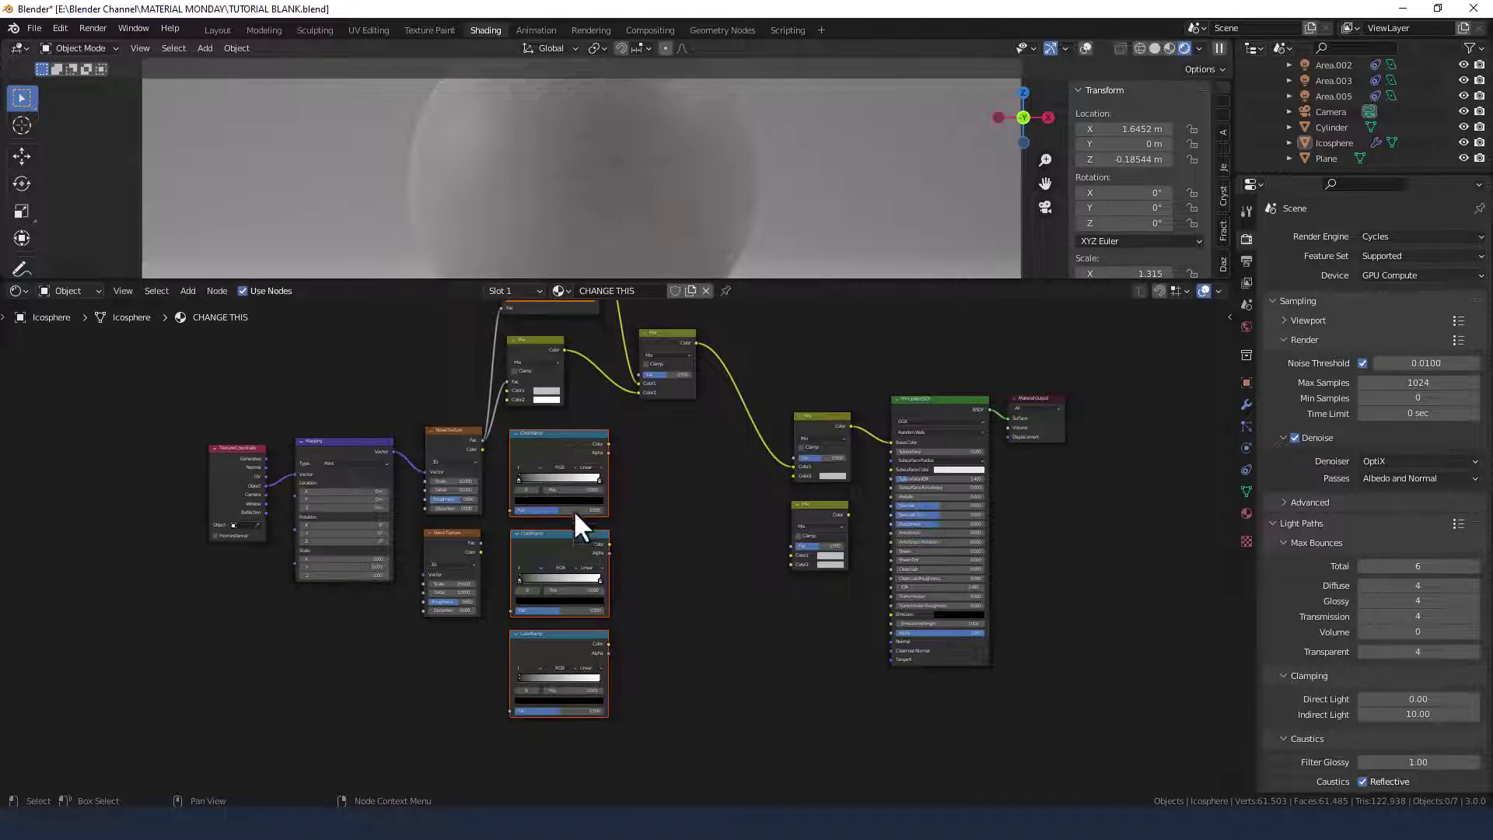
{"action": "scroll", "coordinate": [626, 537], "scroll_direction": "up", "scroll_amount": 2}
{"action": "scroll", "coordinate": [627, 536], "scroll_direction": "up", "scroll_amount": 1}
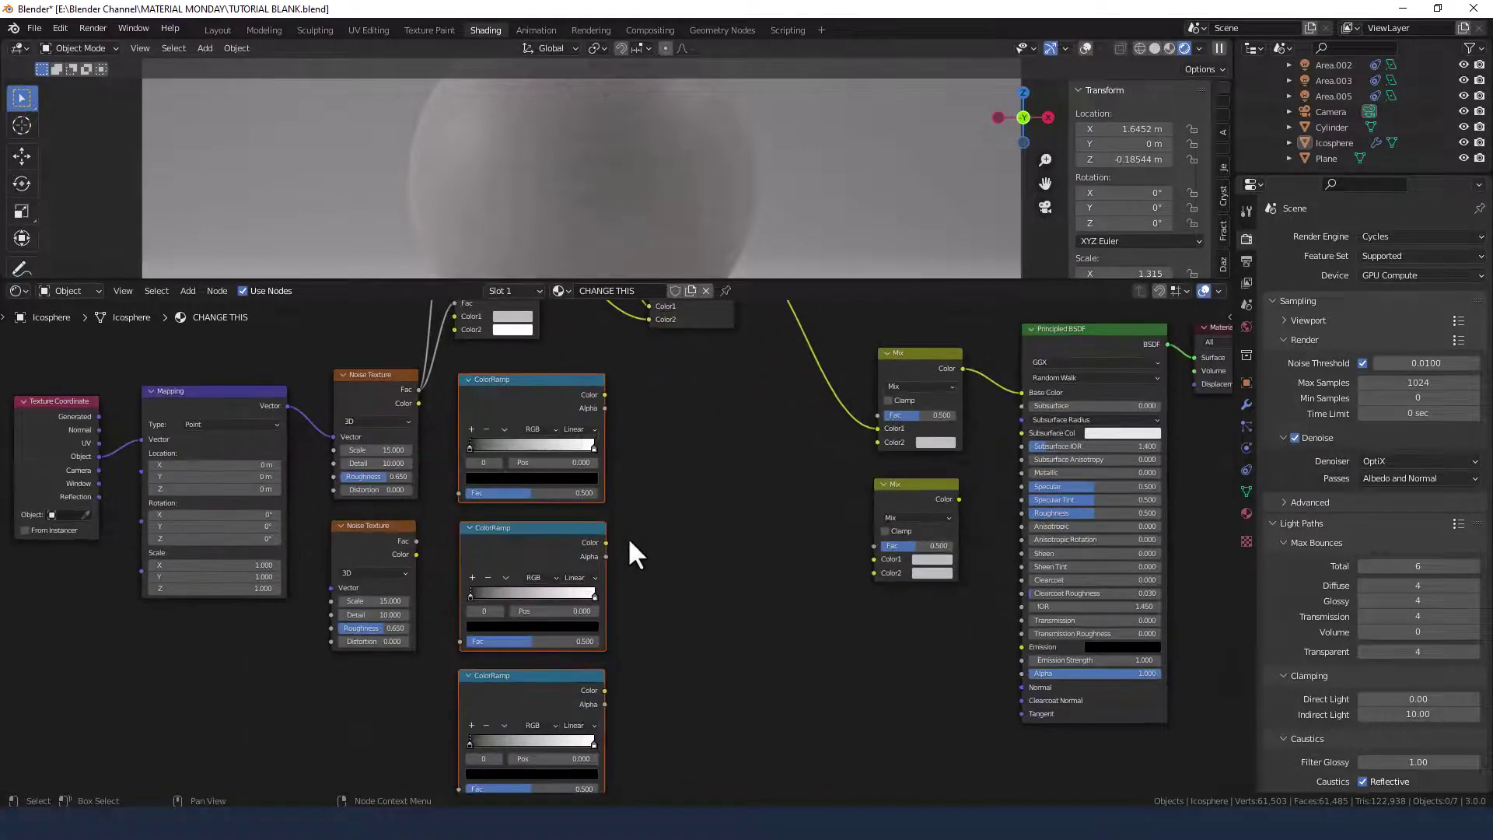
{"action": "left_click", "coordinate": [648, 556]}
Link Mapping to the second Noise Texture, its Fac to a grey ColorRamp, and that ramp to the upper Mix Fac.
{"action": "scroll", "coordinate": [649, 557], "scroll_direction": "down", "scroll_amount": 2}
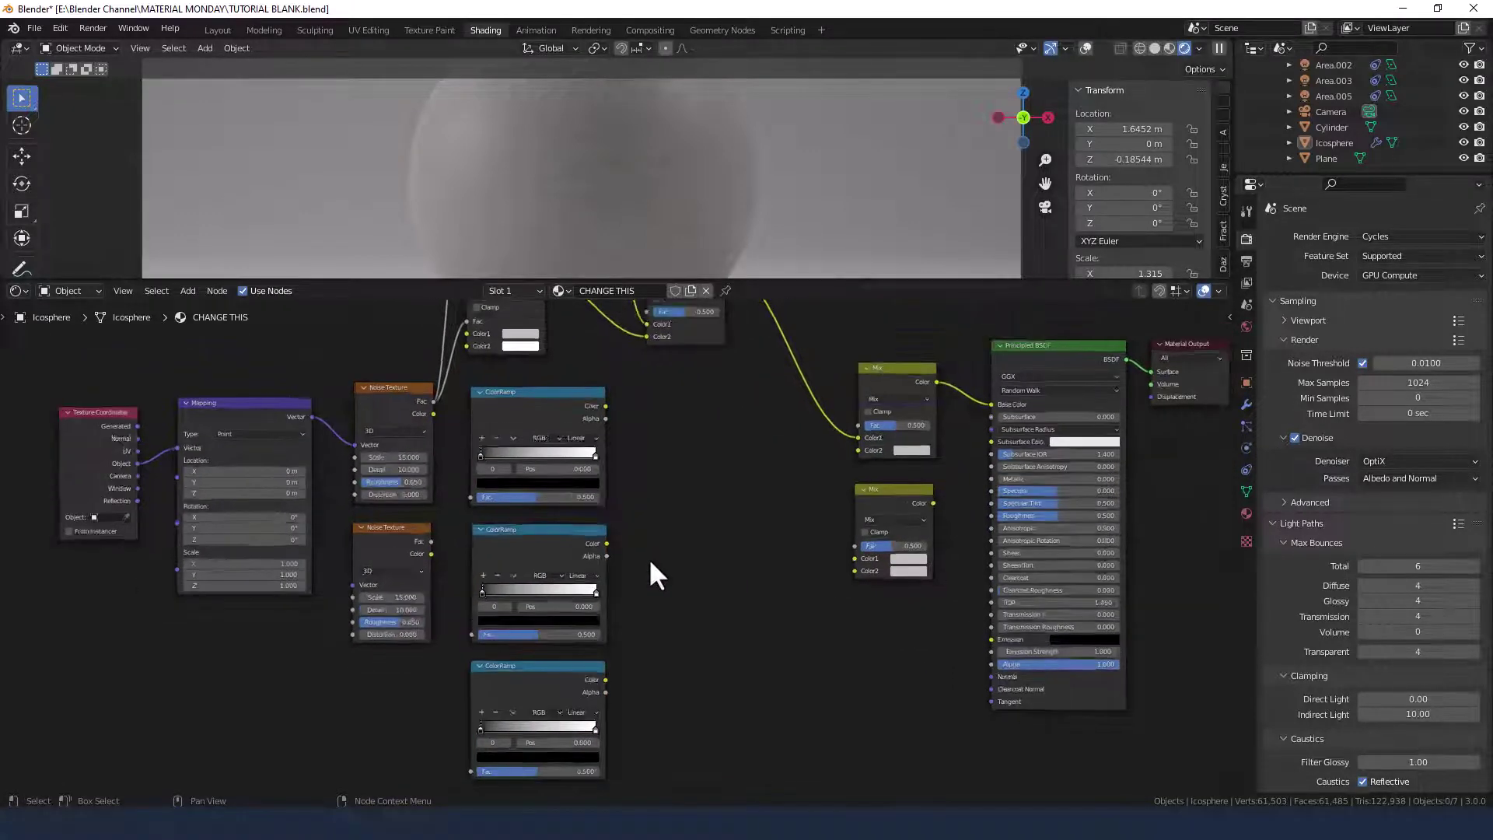
{"action": "left_click_drag", "start_coordinate": [482, 611], "coordinate": [484, 613]}
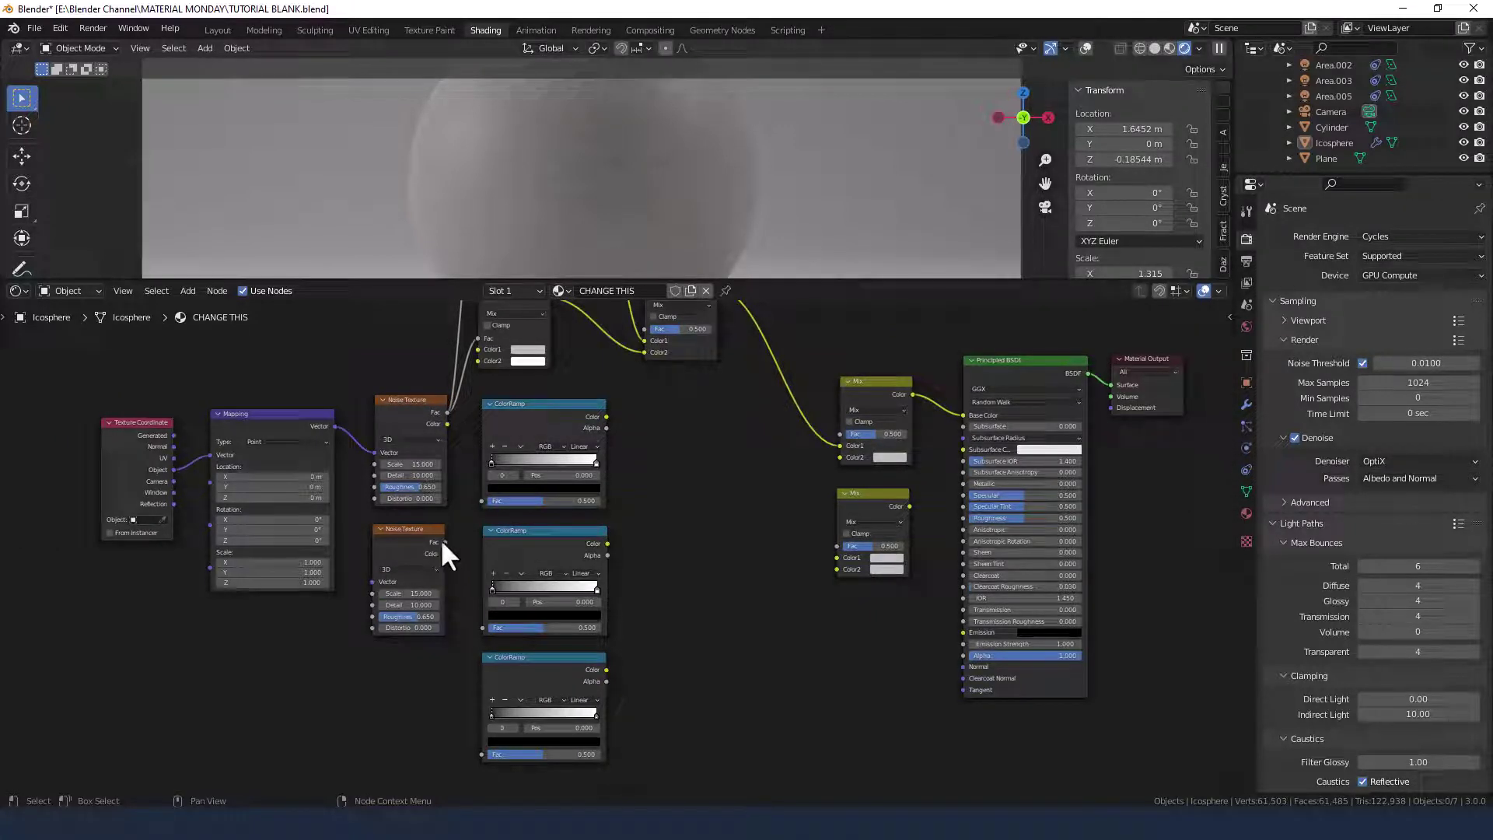
{"action": "left_click_drag", "start_coordinate": [333, 425], "coordinate": [373, 582]}
{"action": "left_click_drag", "start_coordinate": [445, 541], "coordinate": [482, 753]}
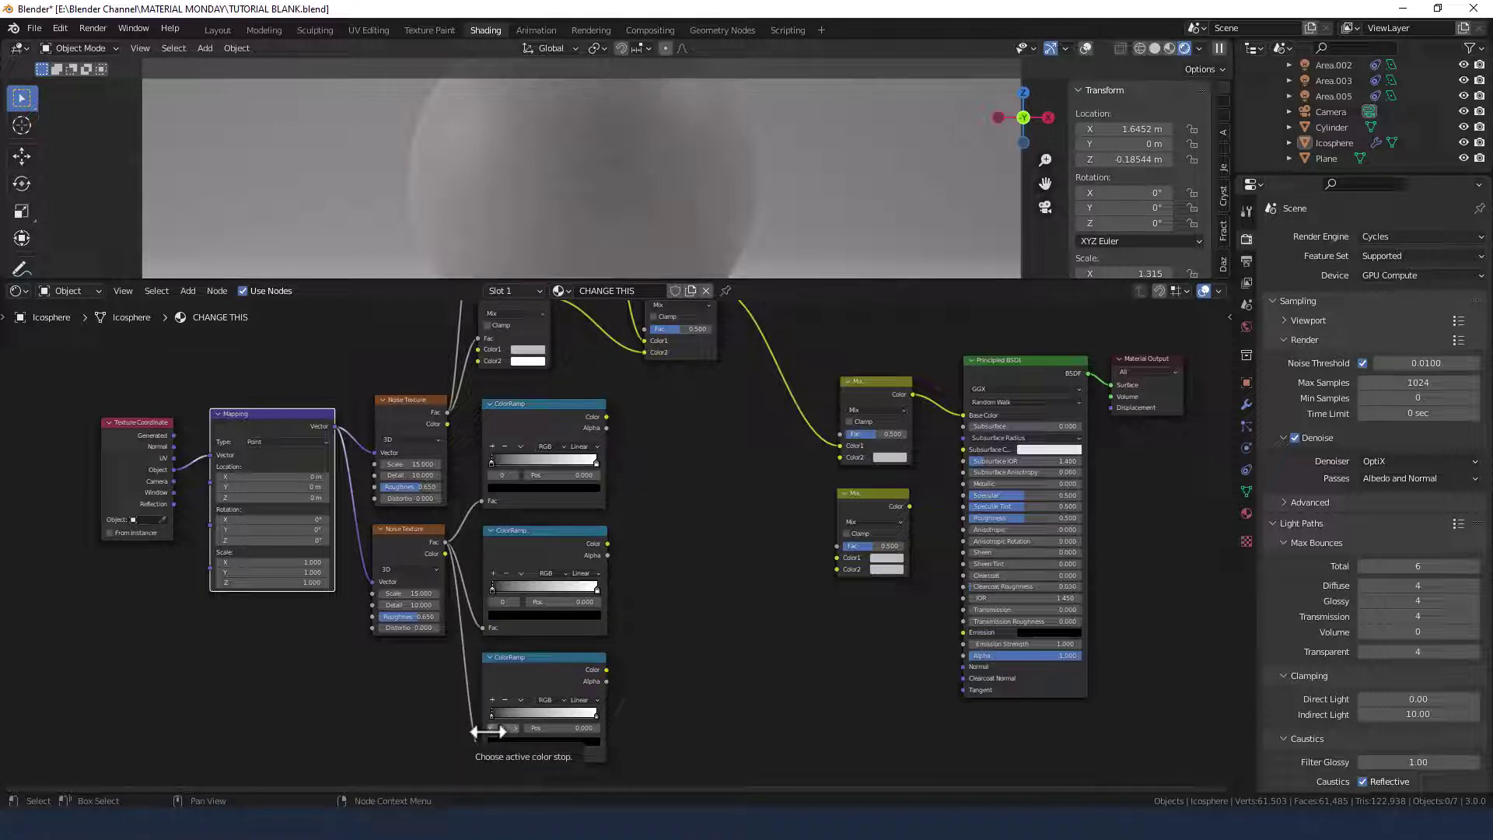
{"action": "middle_click_drag", "start_coordinate": [630, 427], "coordinate": [589, 591]}
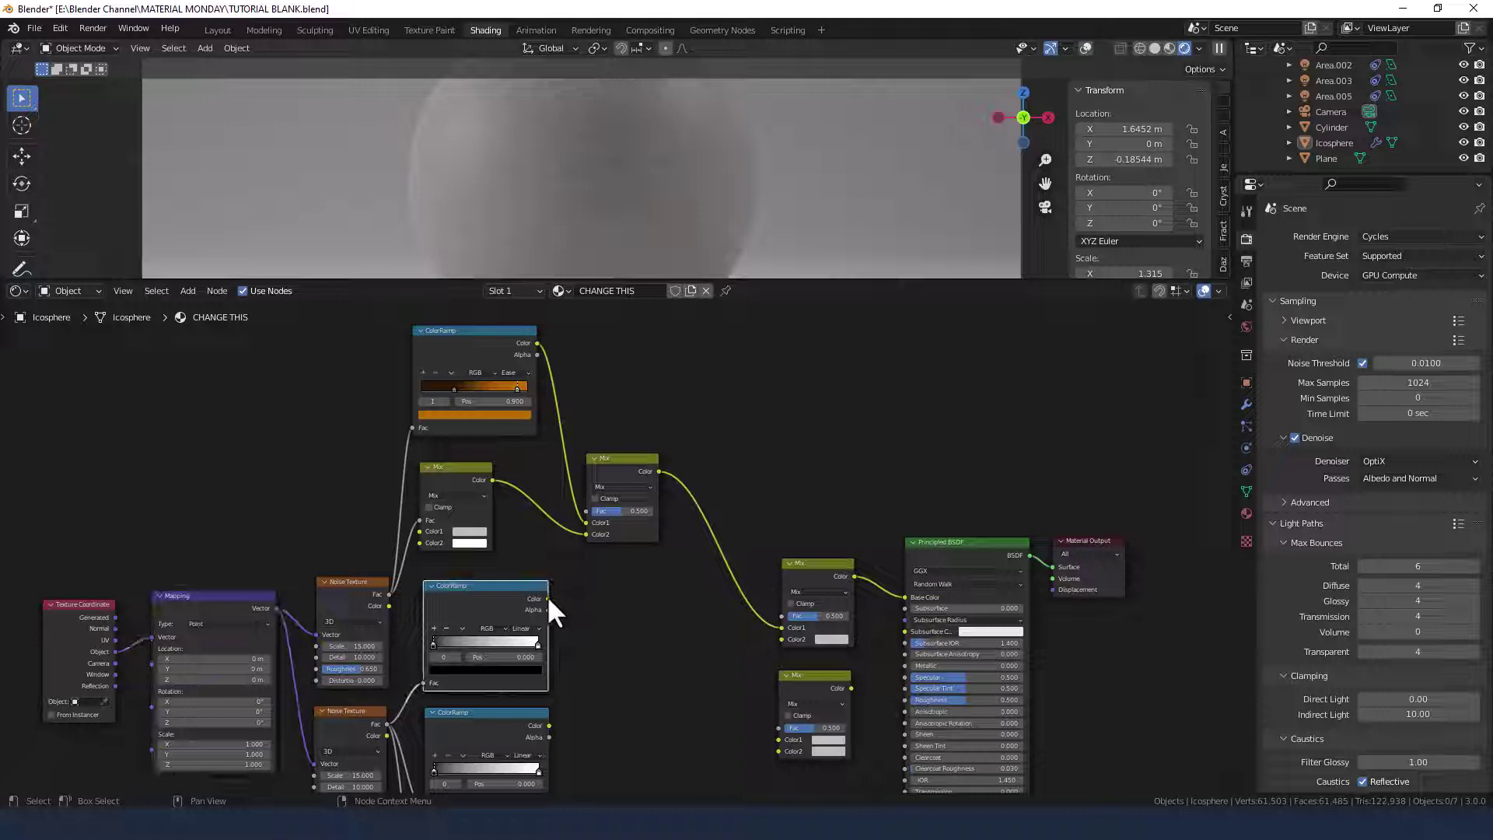
{"action": "left_click_drag", "start_coordinate": [548, 599], "coordinate": [586, 511]}
{"action": "middle_click_drag", "start_coordinate": [607, 675], "coordinate": [630, 567]}
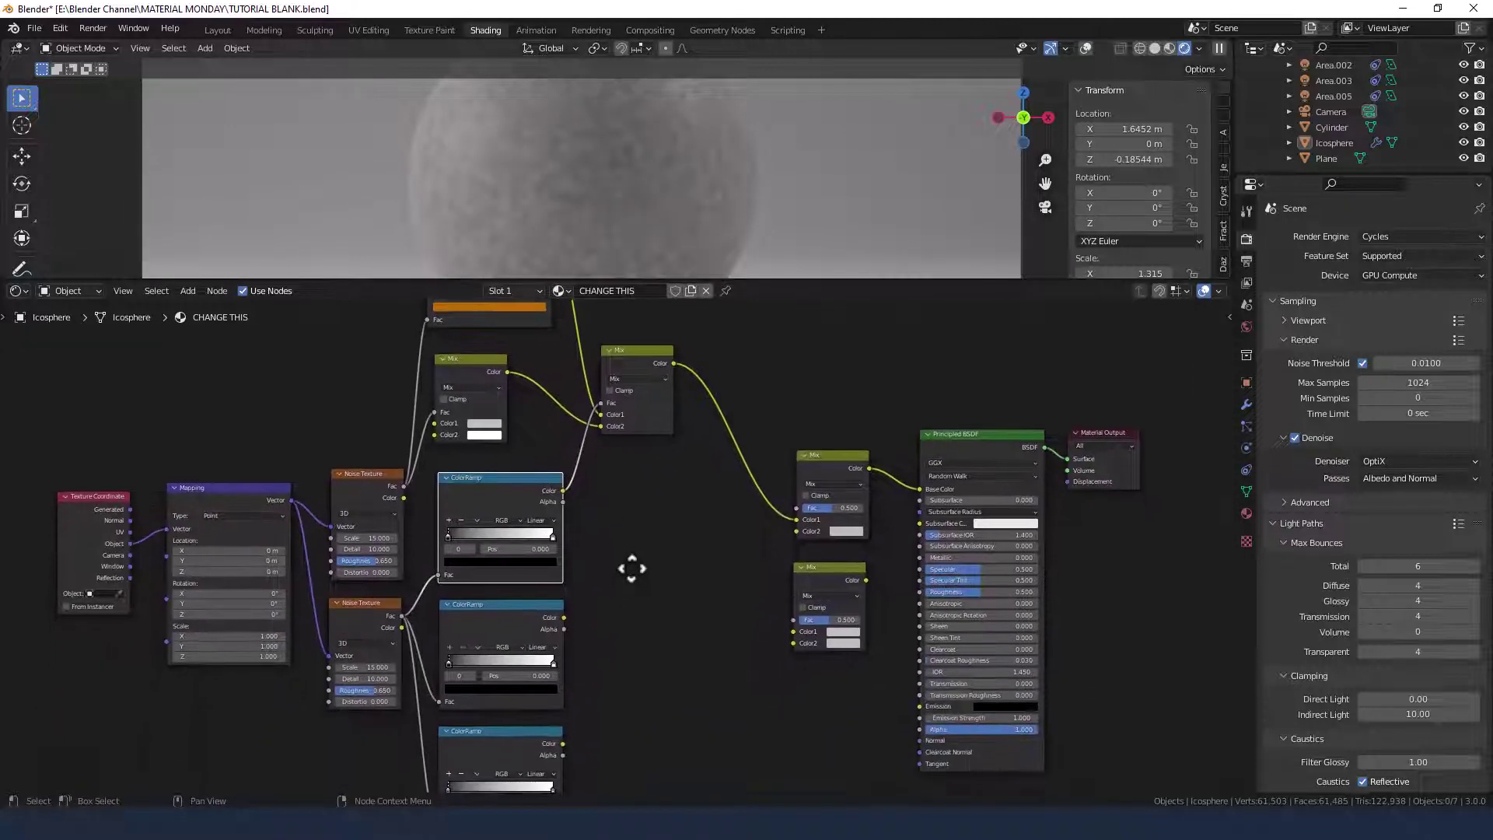
Set the first ColorRamp to Constant interpolation with its white stop at 0.45.
{"action": "left_click", "coordinate": [538, 520]}
{"action": "left_click", "coordinate": [540, 579]}
{"action": "scroll", "coordinate": [586, 613], "scroll_direction": "up", "scroll_amount": 3}
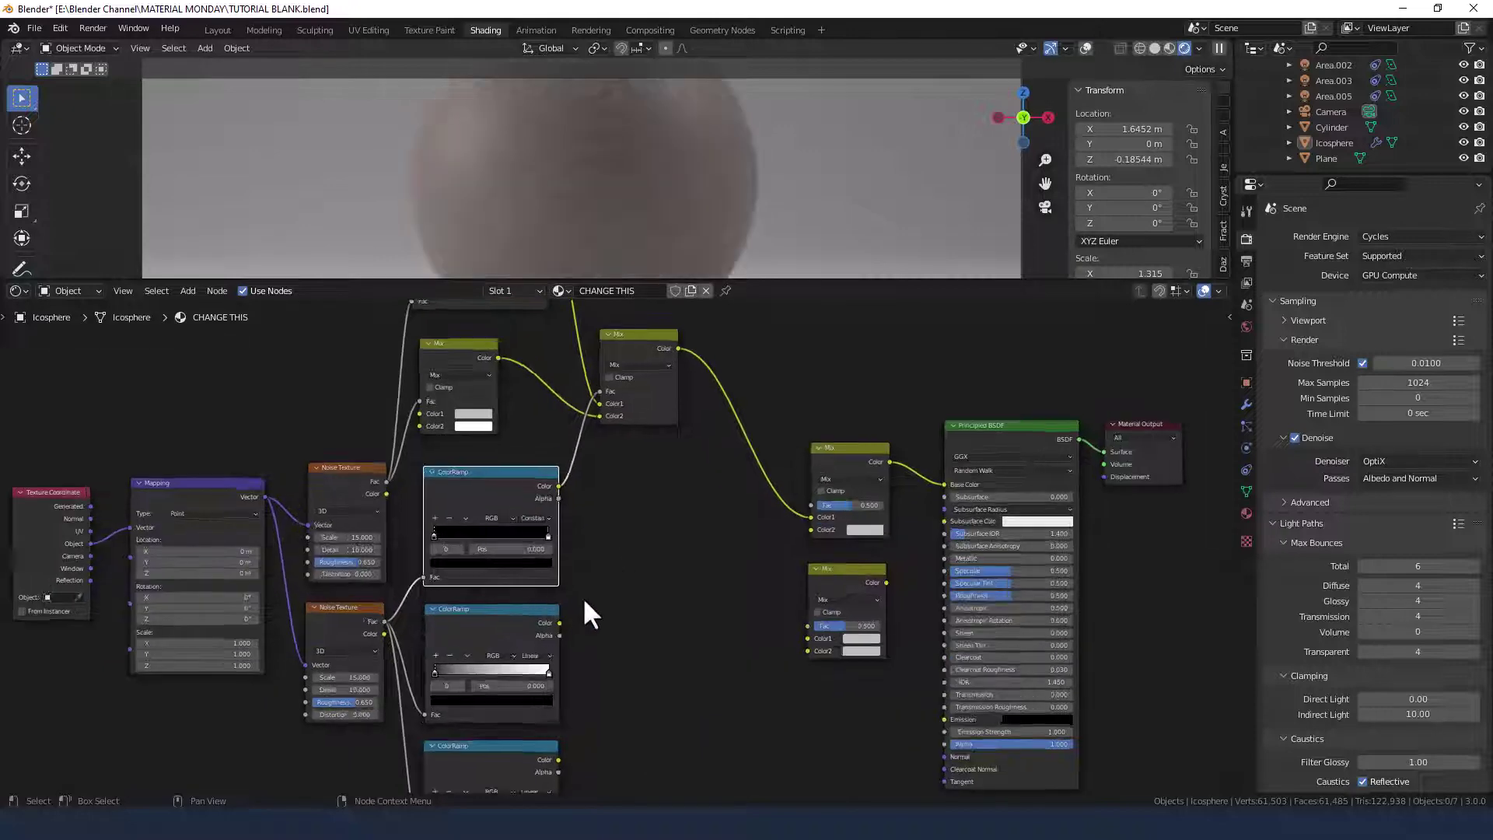
{"action": "middle_click_drag", "start_coordinate": [593, 593], "coordinate": [696, 591]}
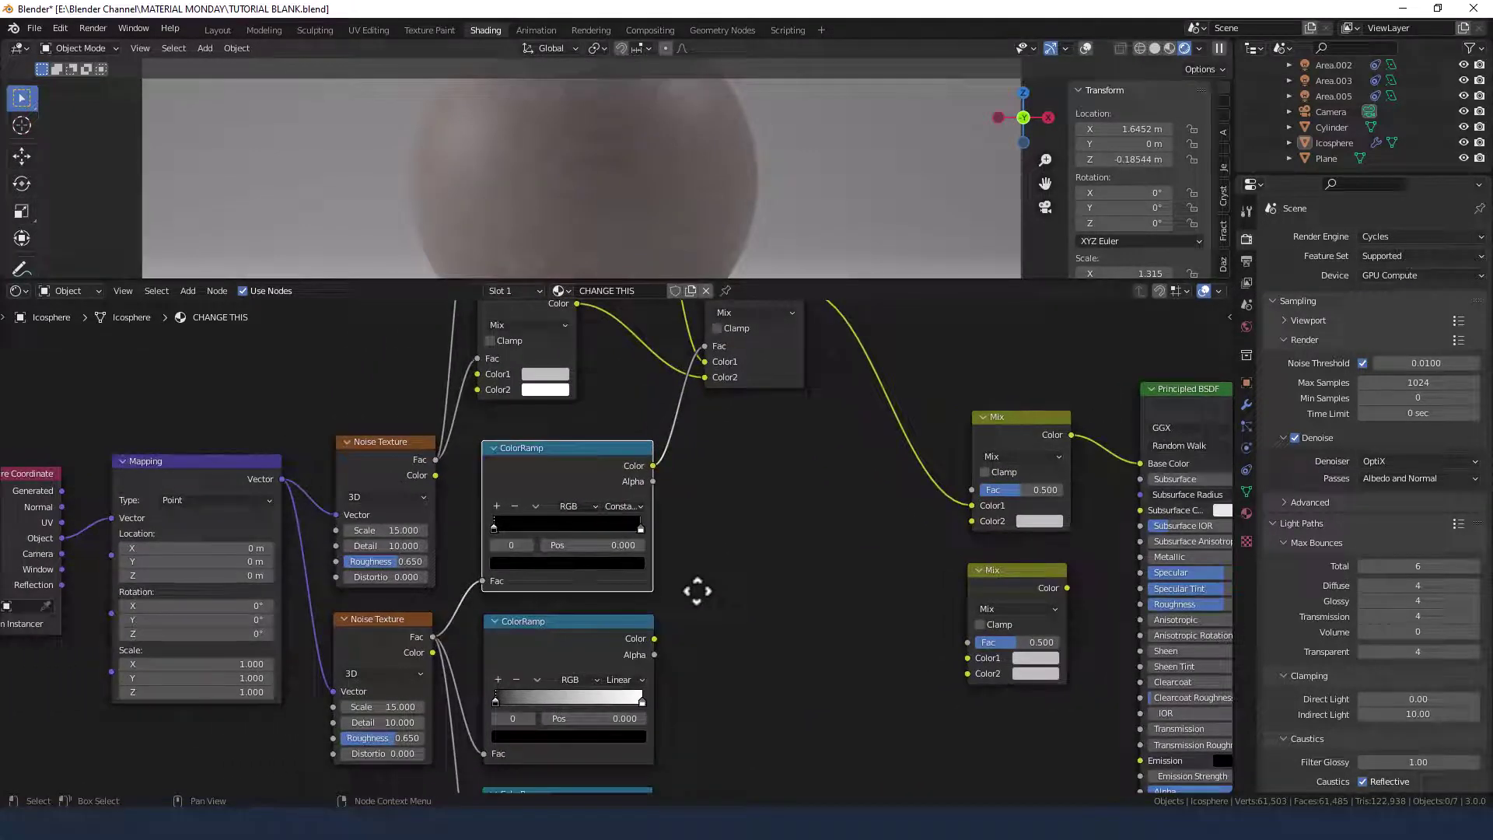
{"action": "left_click", "coordinate": [640, 528]}
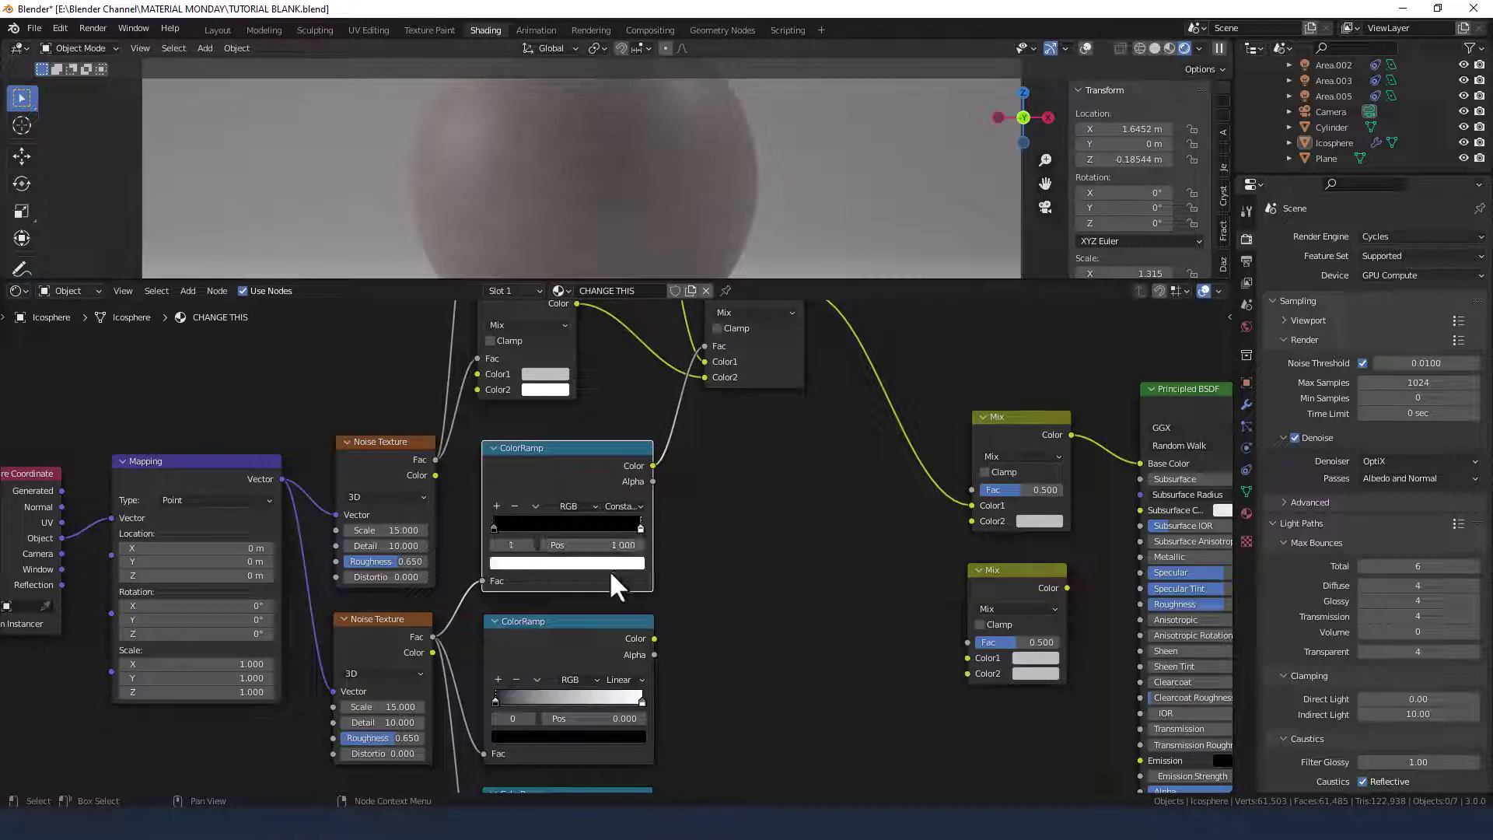
{"action": "left_click", "coordinate": [591, 545]}
{"action": "type", "text": ".45"}
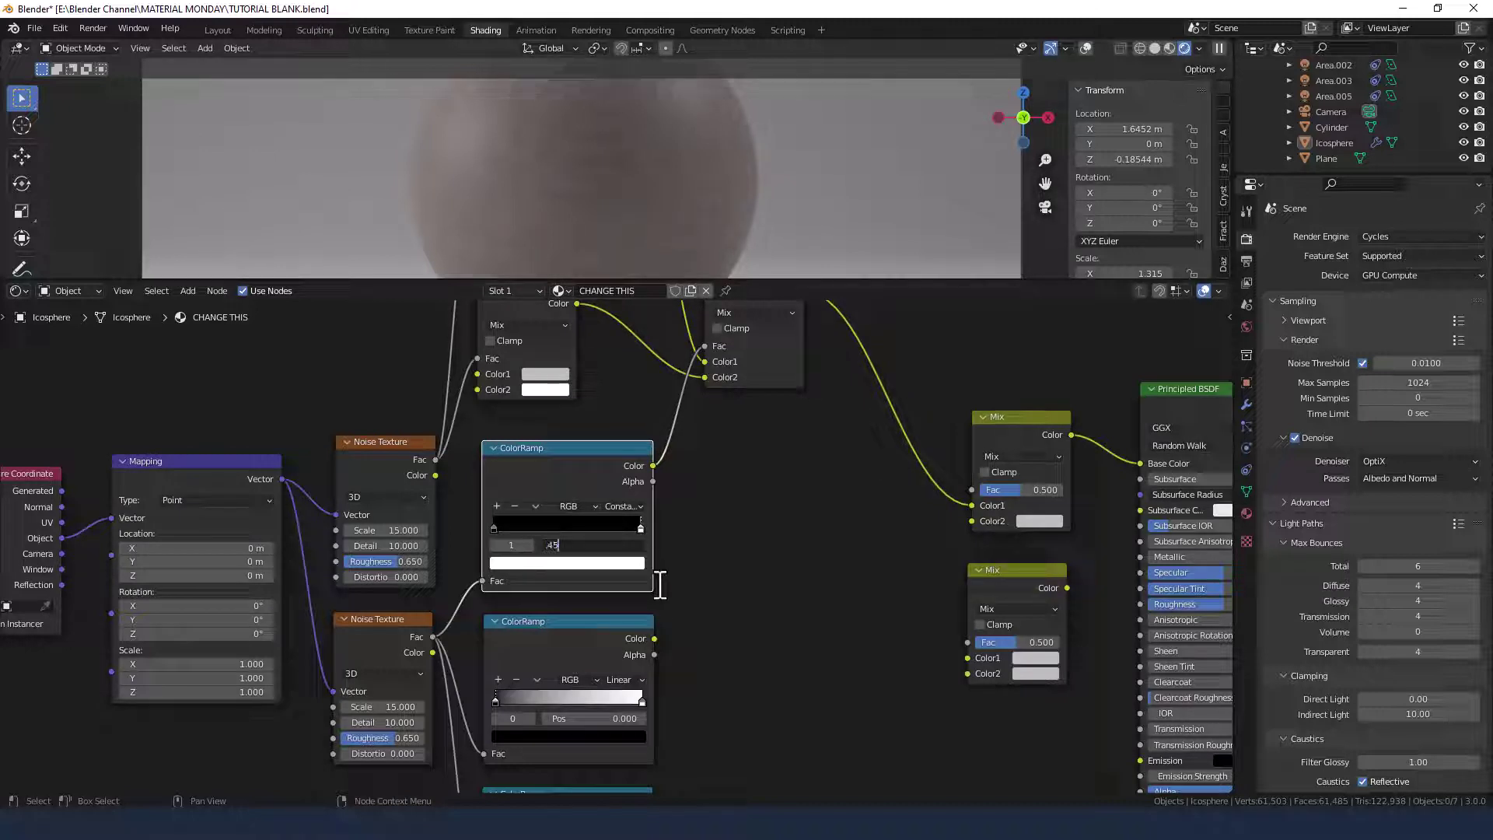
{"action": "key", "text": "Return"}
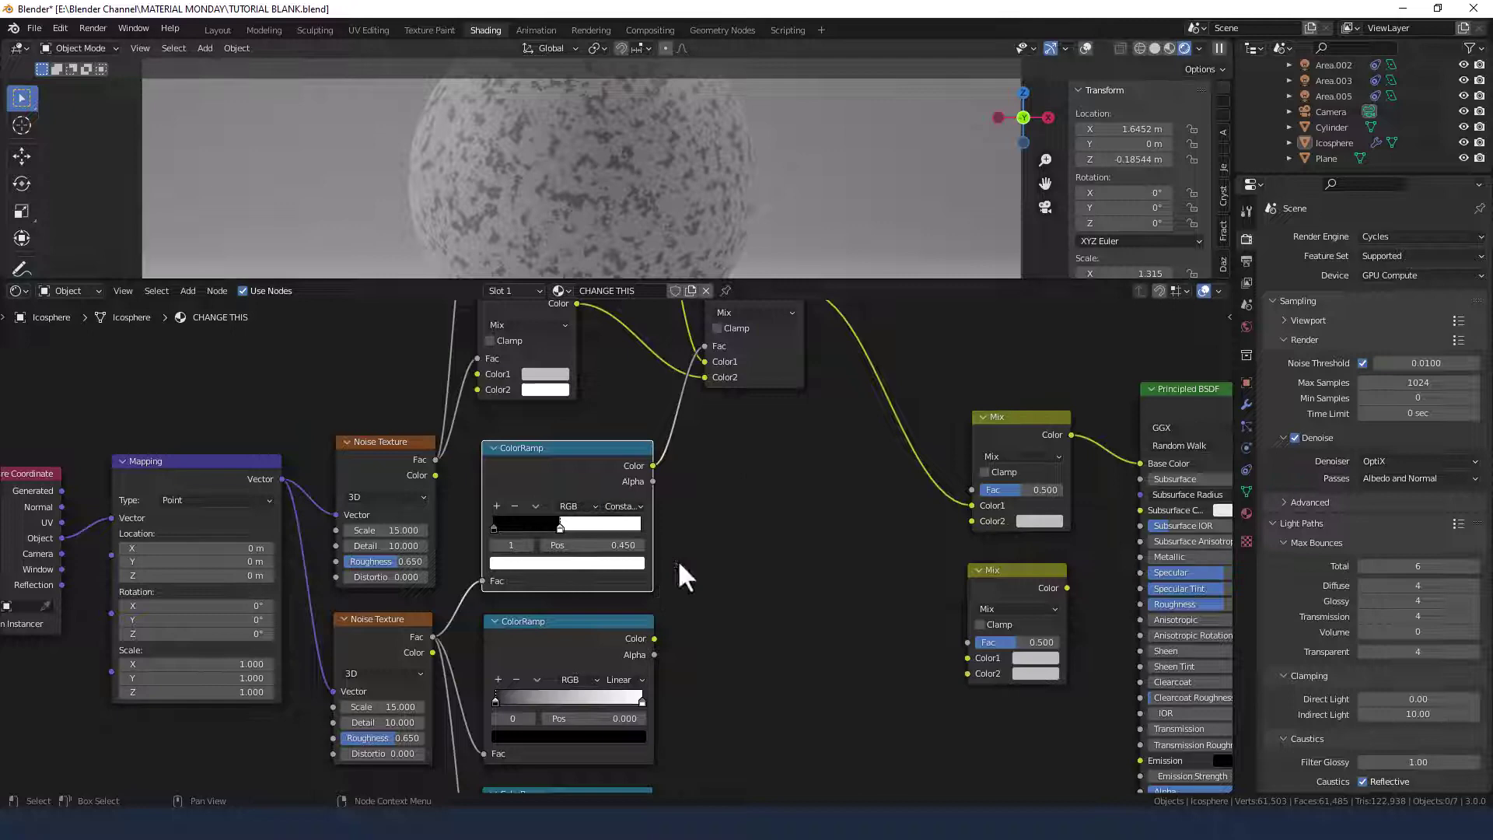
{"action": "scroll", "coordinate": [678, 561], "scroll_direction": "down", "scroll_amount": 3}
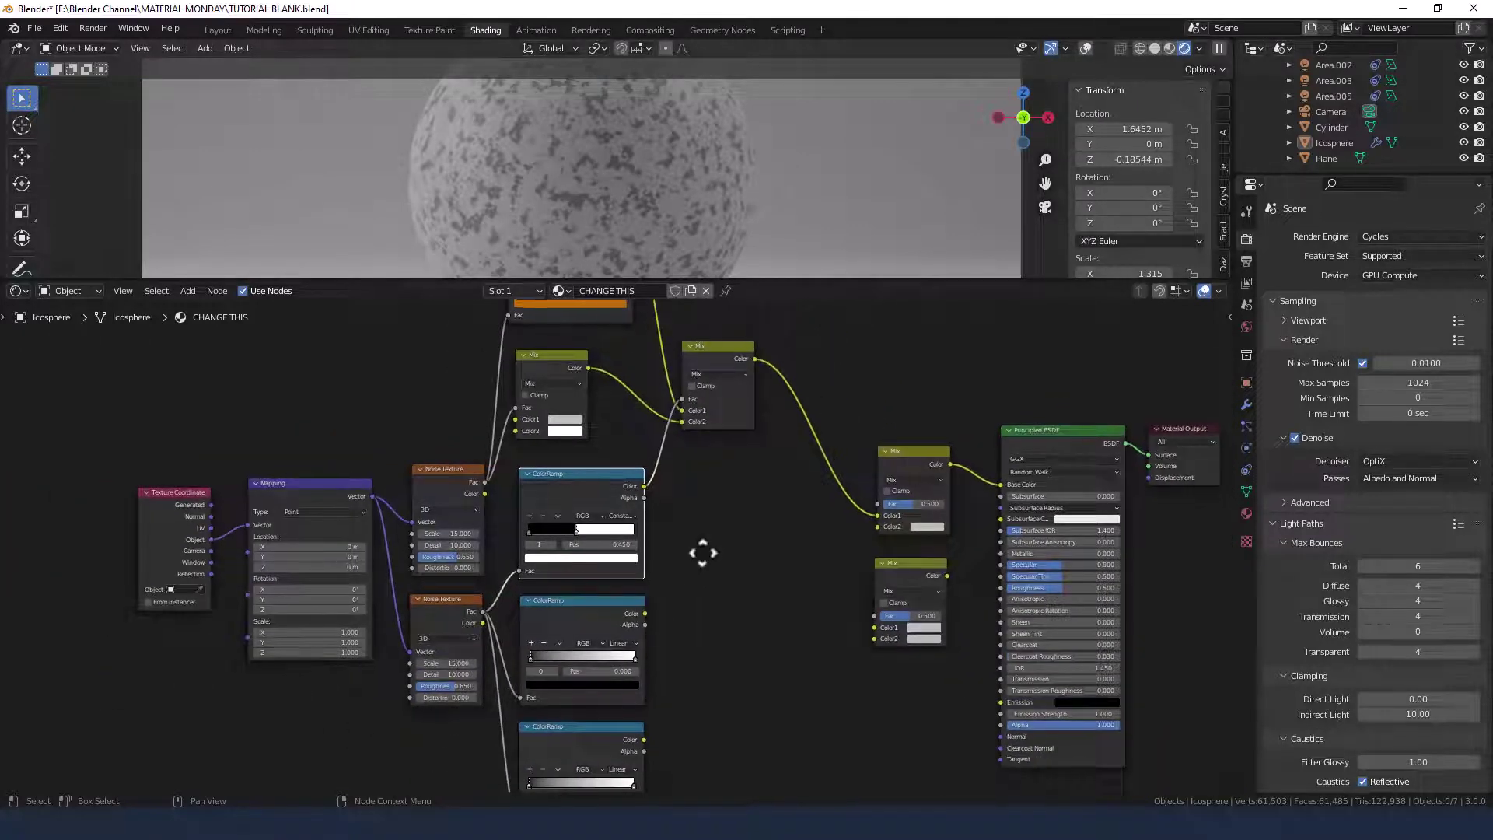
{"action": "middle_click_drag", "start_coordinate": [699, 550], "coordinate": [659, 559]}
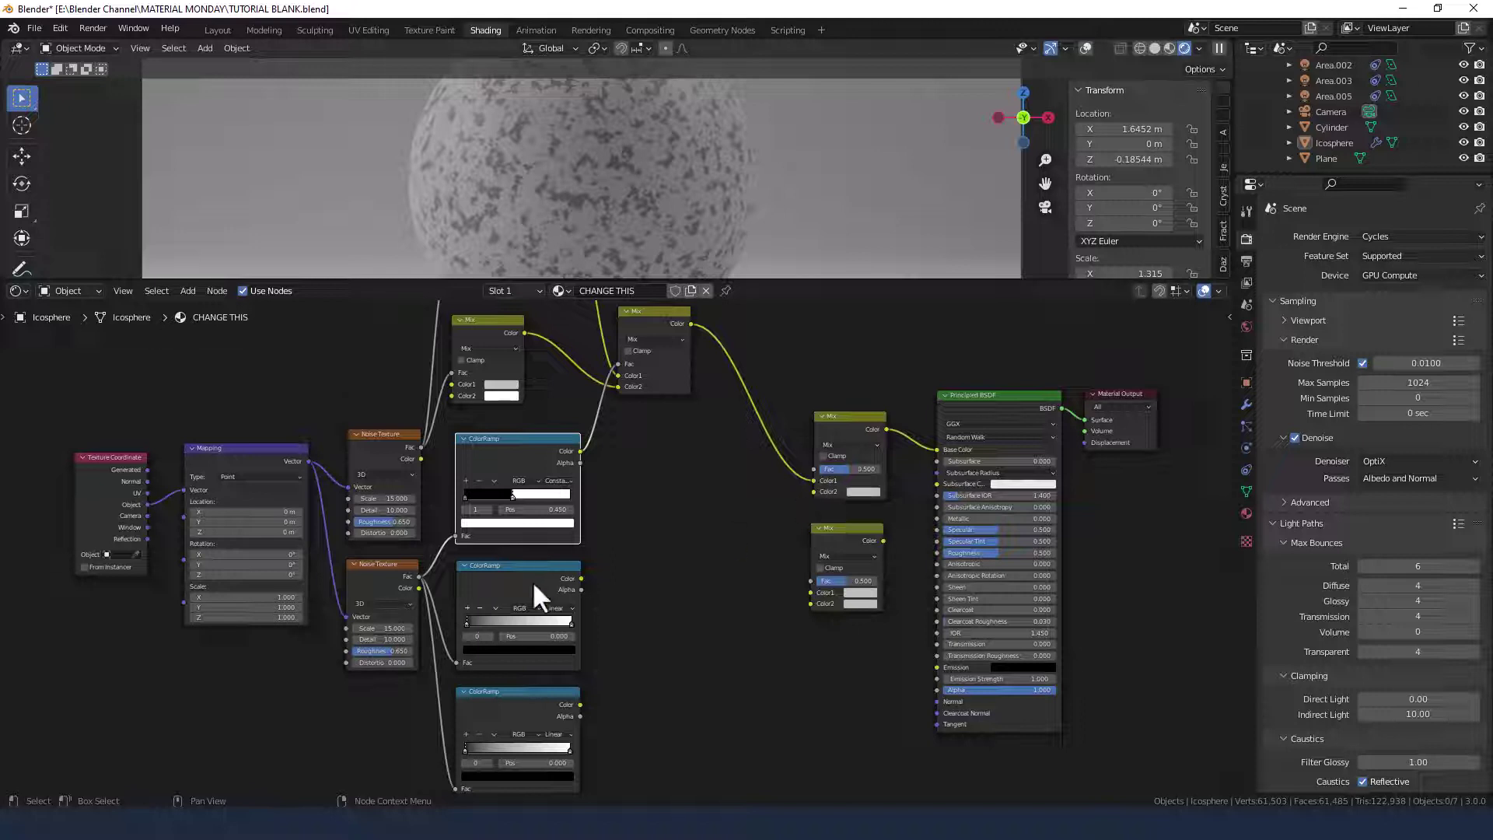
Connect the second ColorRamp's Color output to the upper Mix node's Color2.
{"action": "left_click_drag", "start_coordinate": [580, 578], "coordinate": [813, 492]}
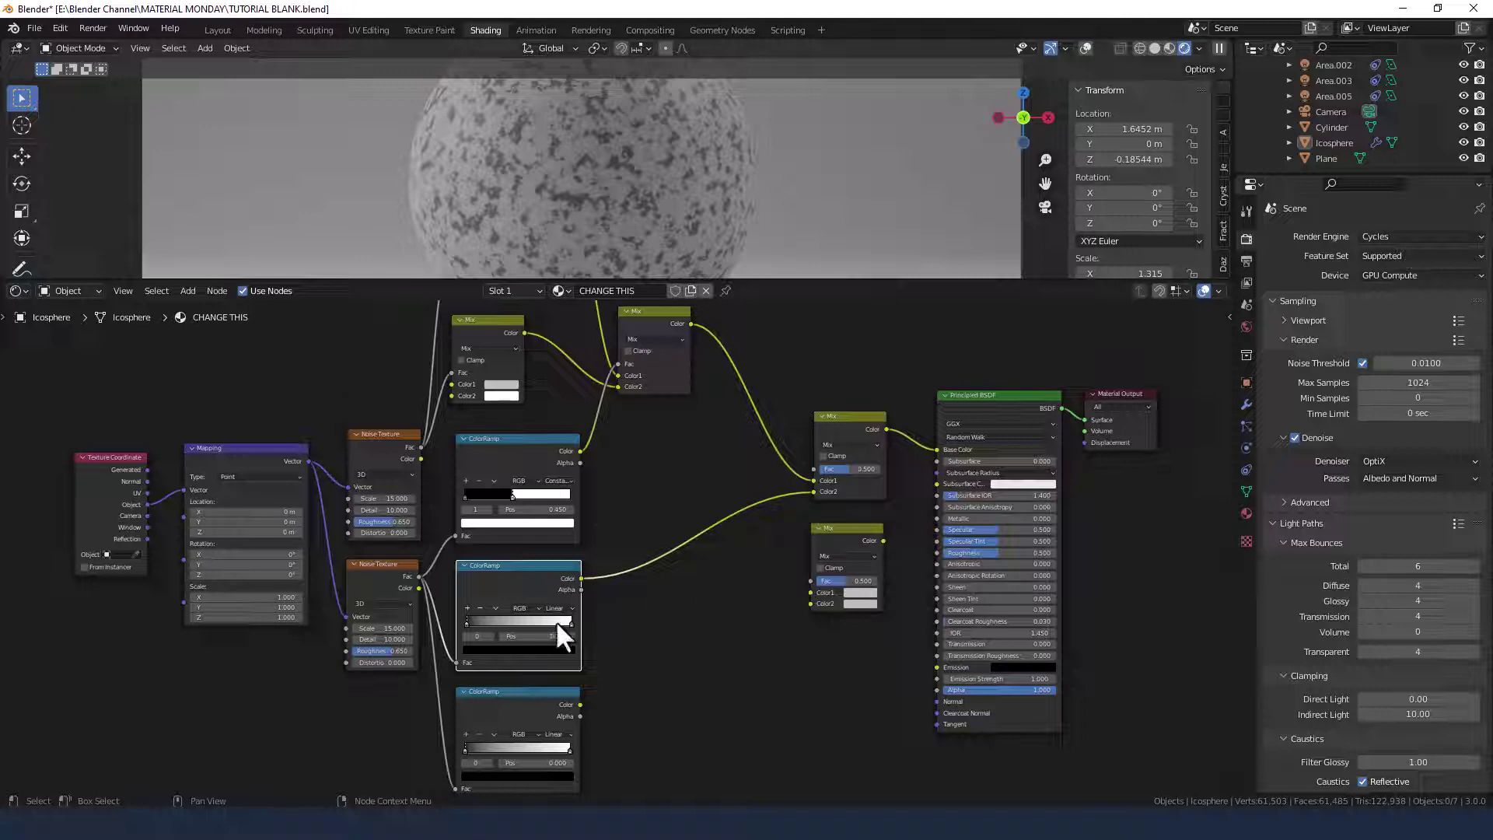
{"action": "scroll", "coordinate": [548, 627], "scroll_direction": "up", "scroll_amount": 3}
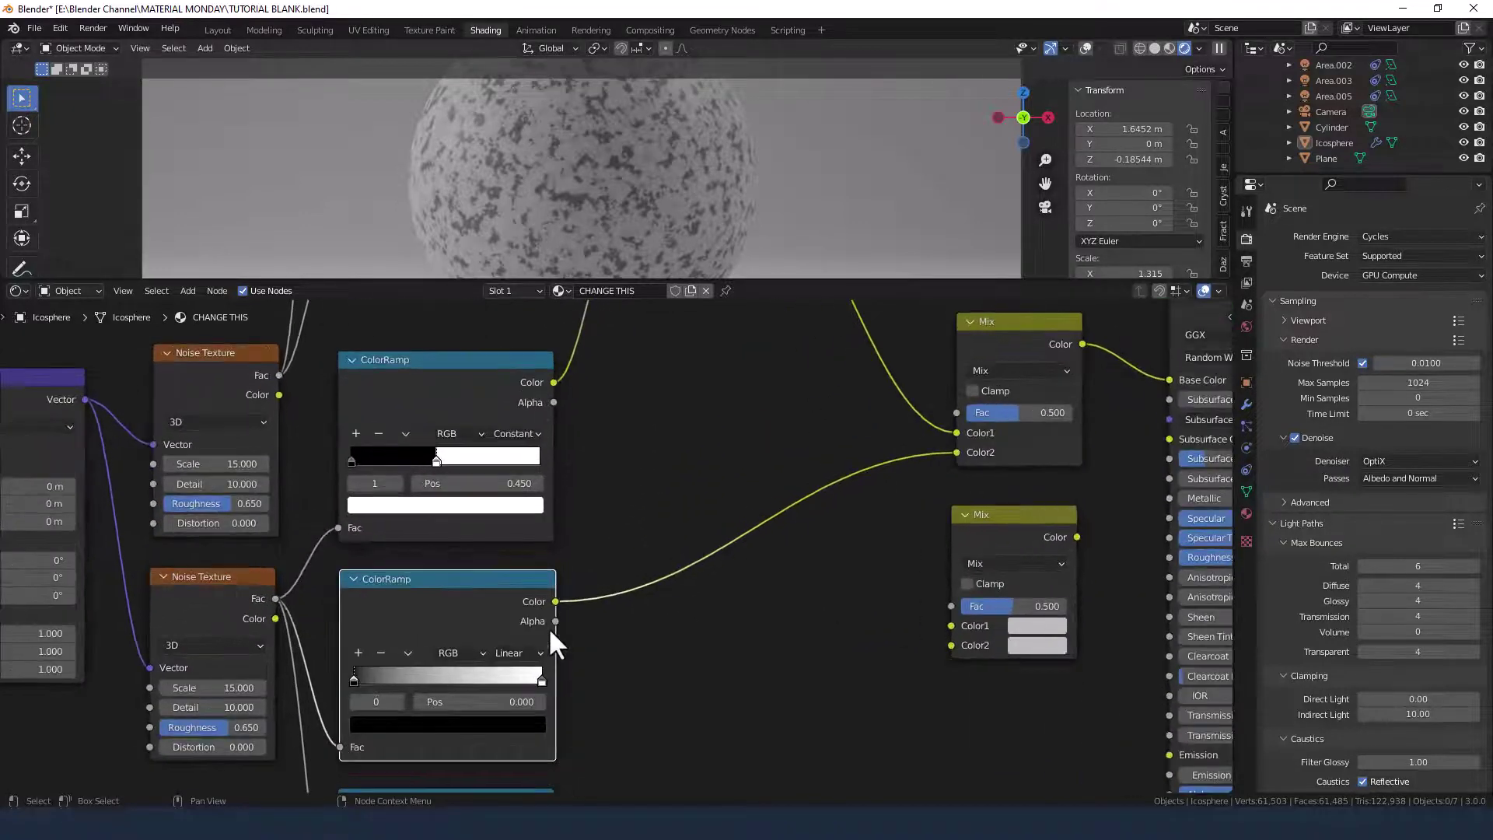
{"action": "middle_click_drag", "start_coordinate": [549, 626], "coordinate": [786, 547]}
{"action": "scroll", "coordinate": [787, 547], "scroll_direction": "up", "scroll_amount": 3}
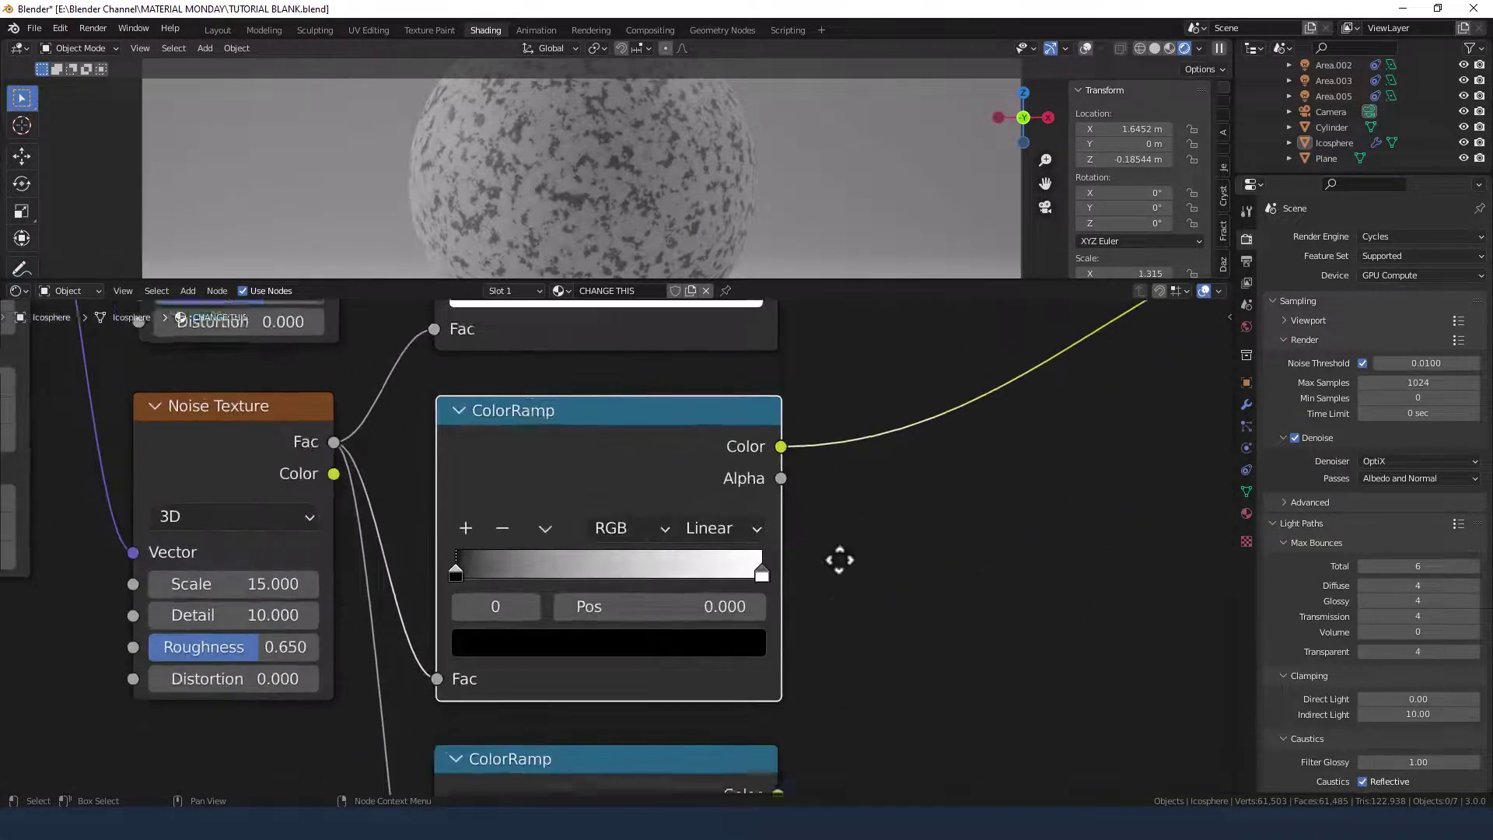
{"action": "scroll", "coordinate": [847, 513], "scroll_direction": "up", "scroll_amount": 1}
{"action": "middle_click_drag", "start_coordinate": [846, 513], "coordinate": [842, 534]}
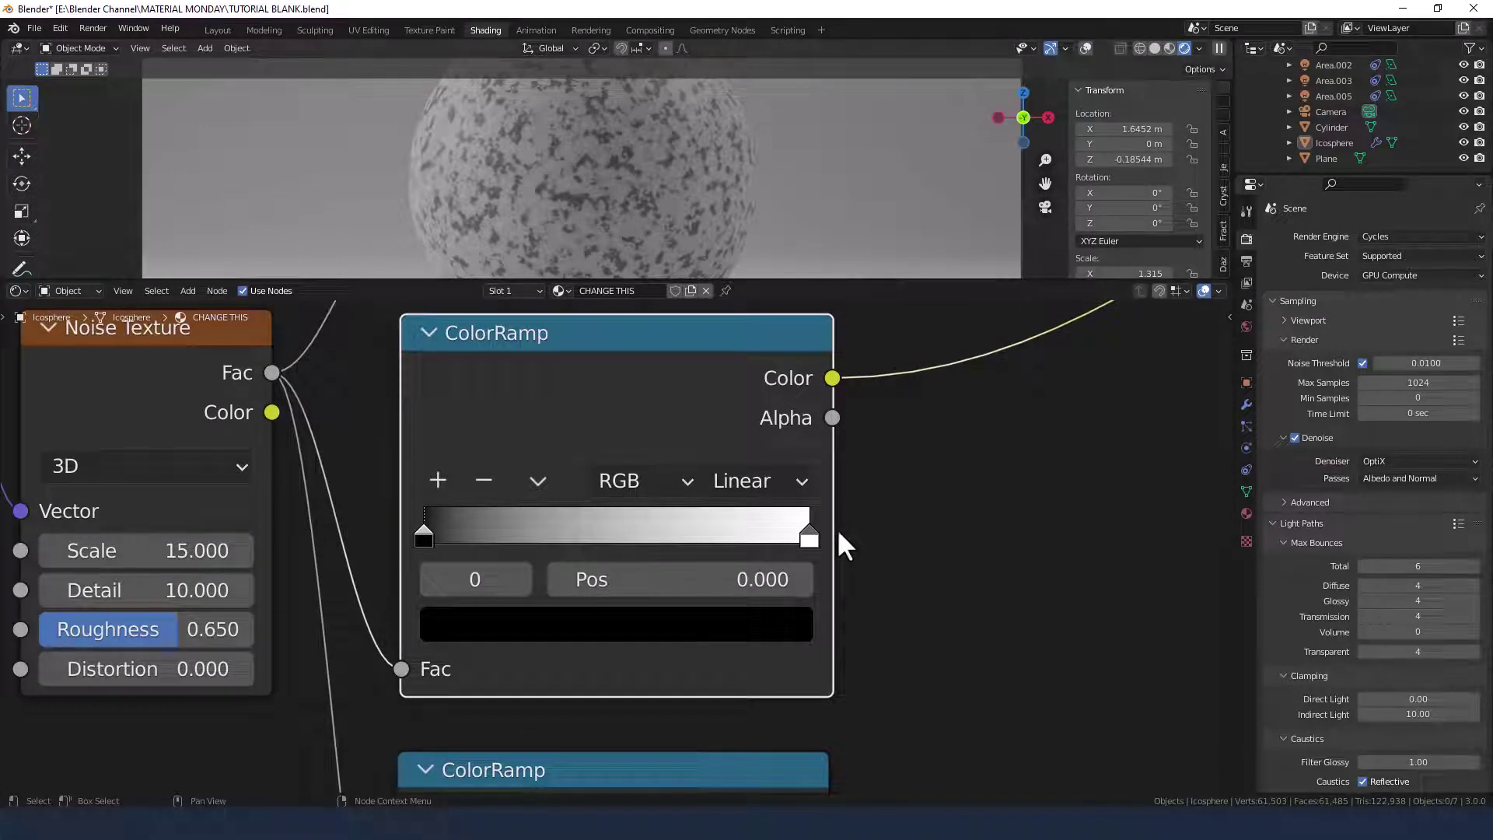
Add a third ramp stop, put grey near 0.205 and black at 0.445, and use Ease interpolation.
{"action": "left_click", "coordinate": [438, 480]}
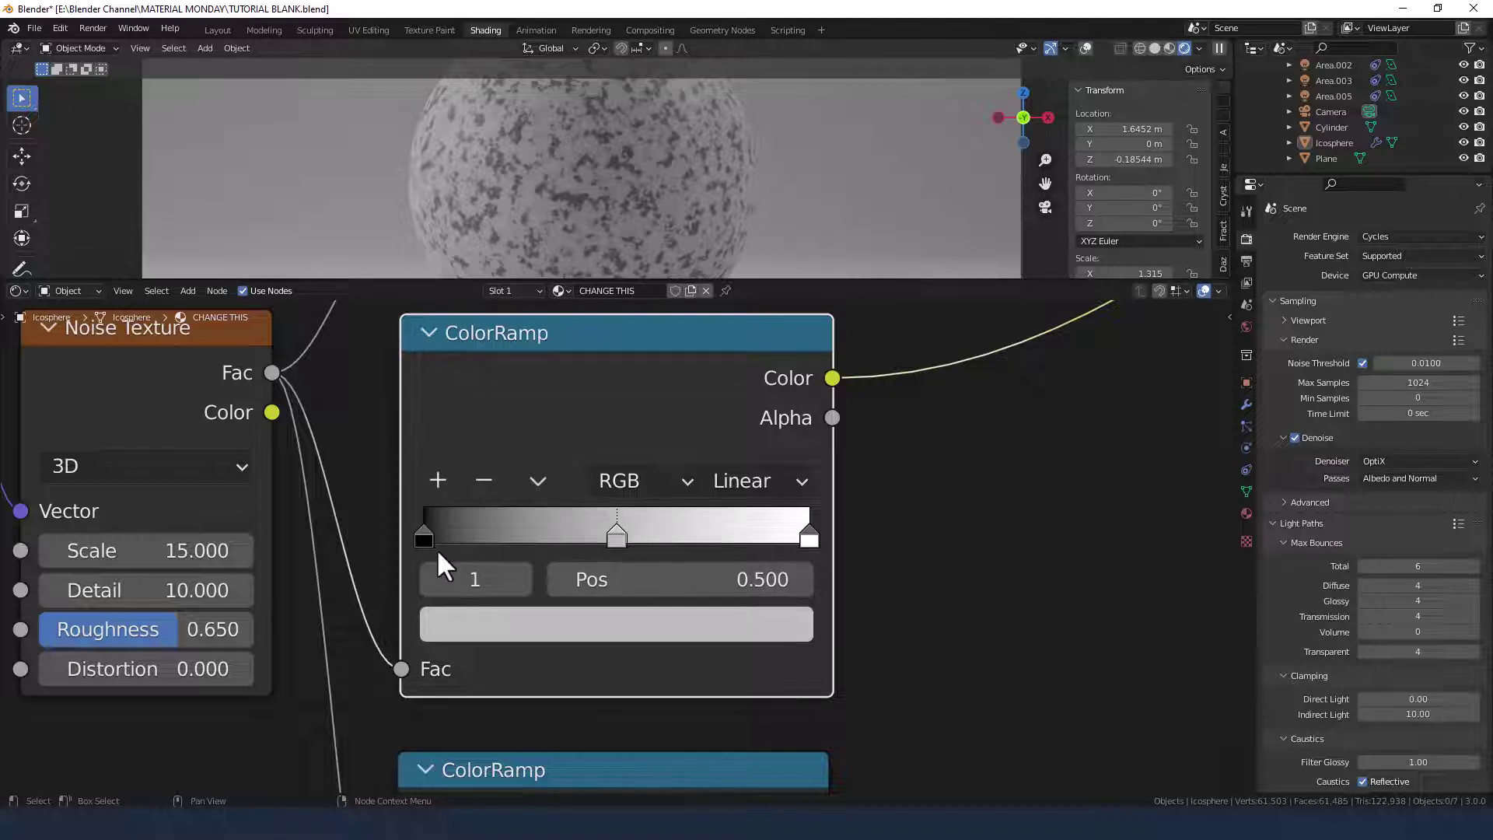
{"action": "left_click_drag", "start_coordinate": [423, 535], "coordinate": [523, 535]}
{"action": "left_click_drag", "start_coordinate": [614, 536], "coordinate": [497, 535]}
{"action": "left_click", "coordinate": [521, 537]}
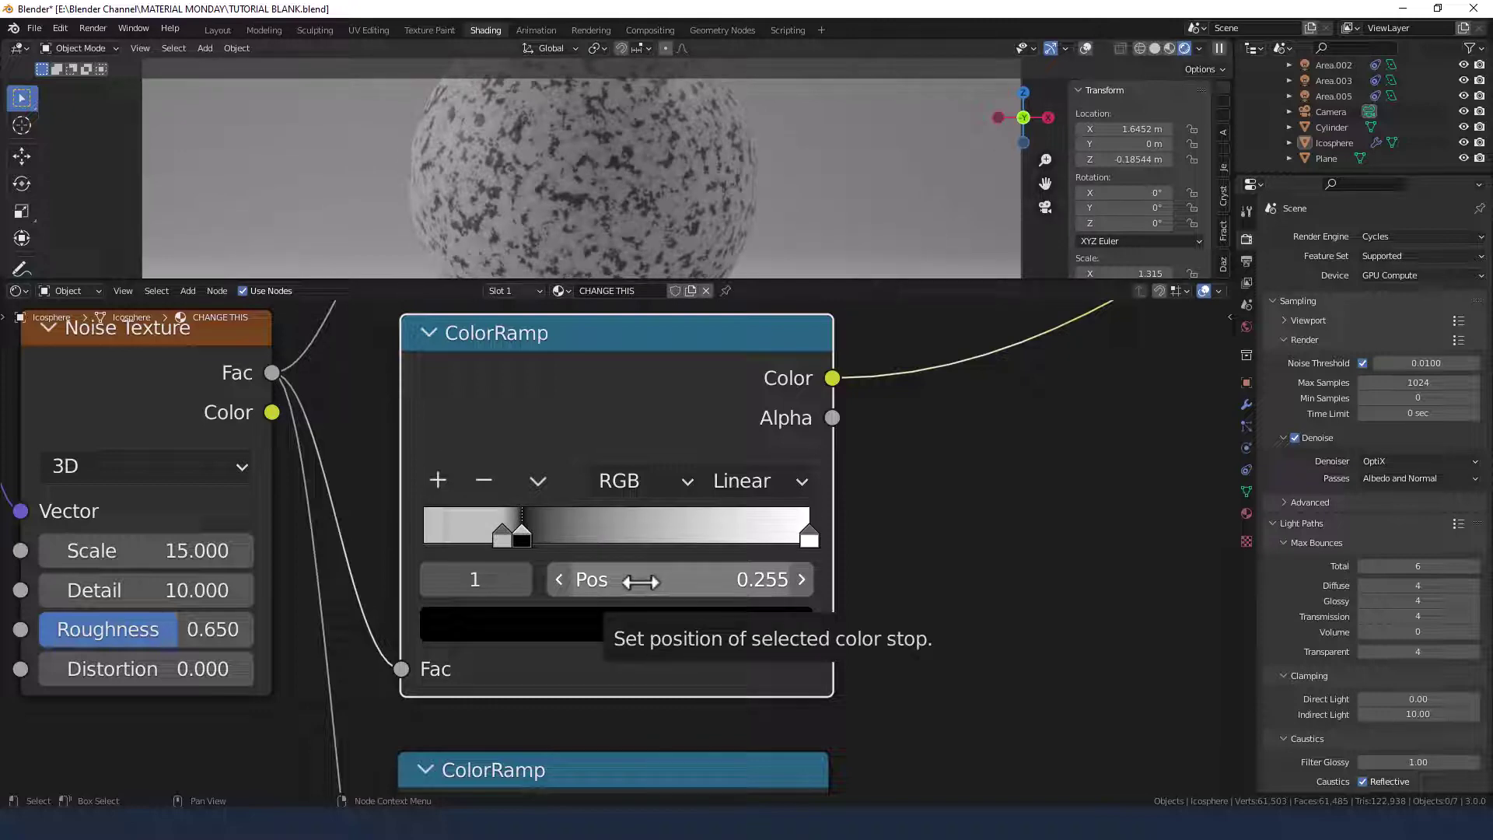
{"action": "left_click", "coordinate": [642, 582]}
{"action": "type", "text": ".445"}
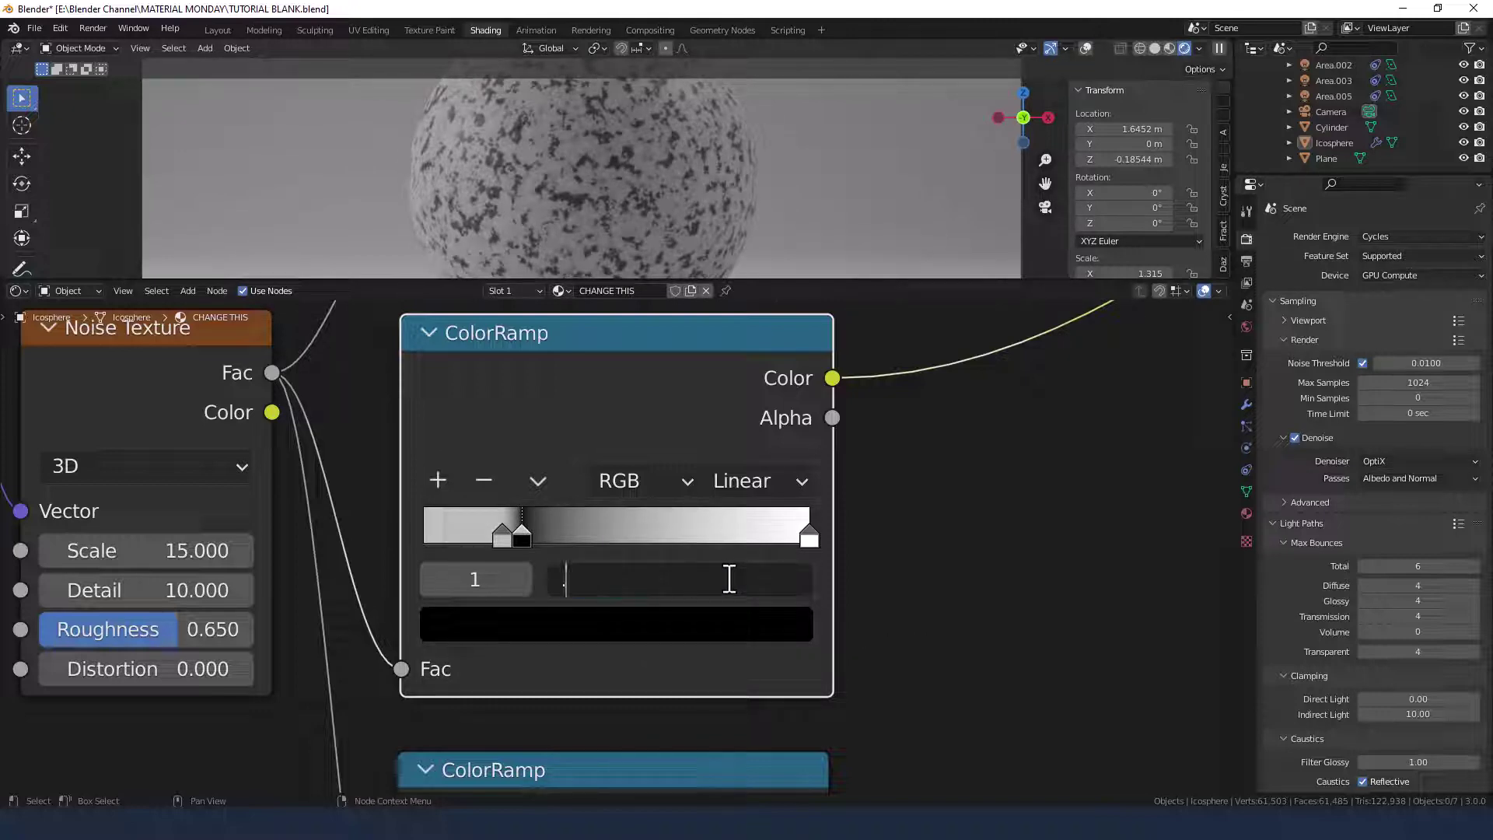
{"action": "key", "text": "Return"}
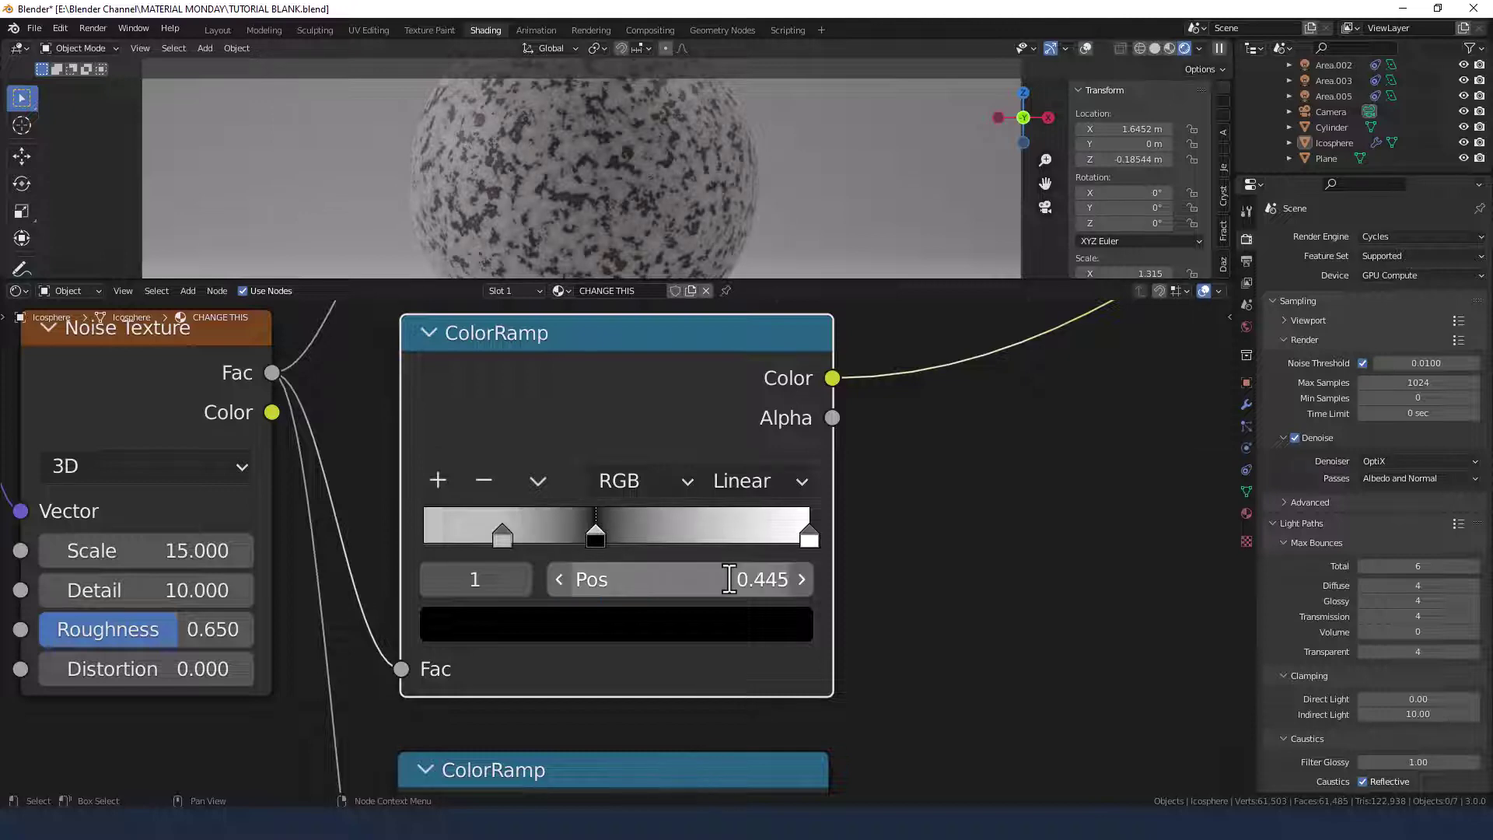
{"action": "left_click", "coordinate": [791, 477]}
{"action": "left_click", "coordinate": [774, 517]}
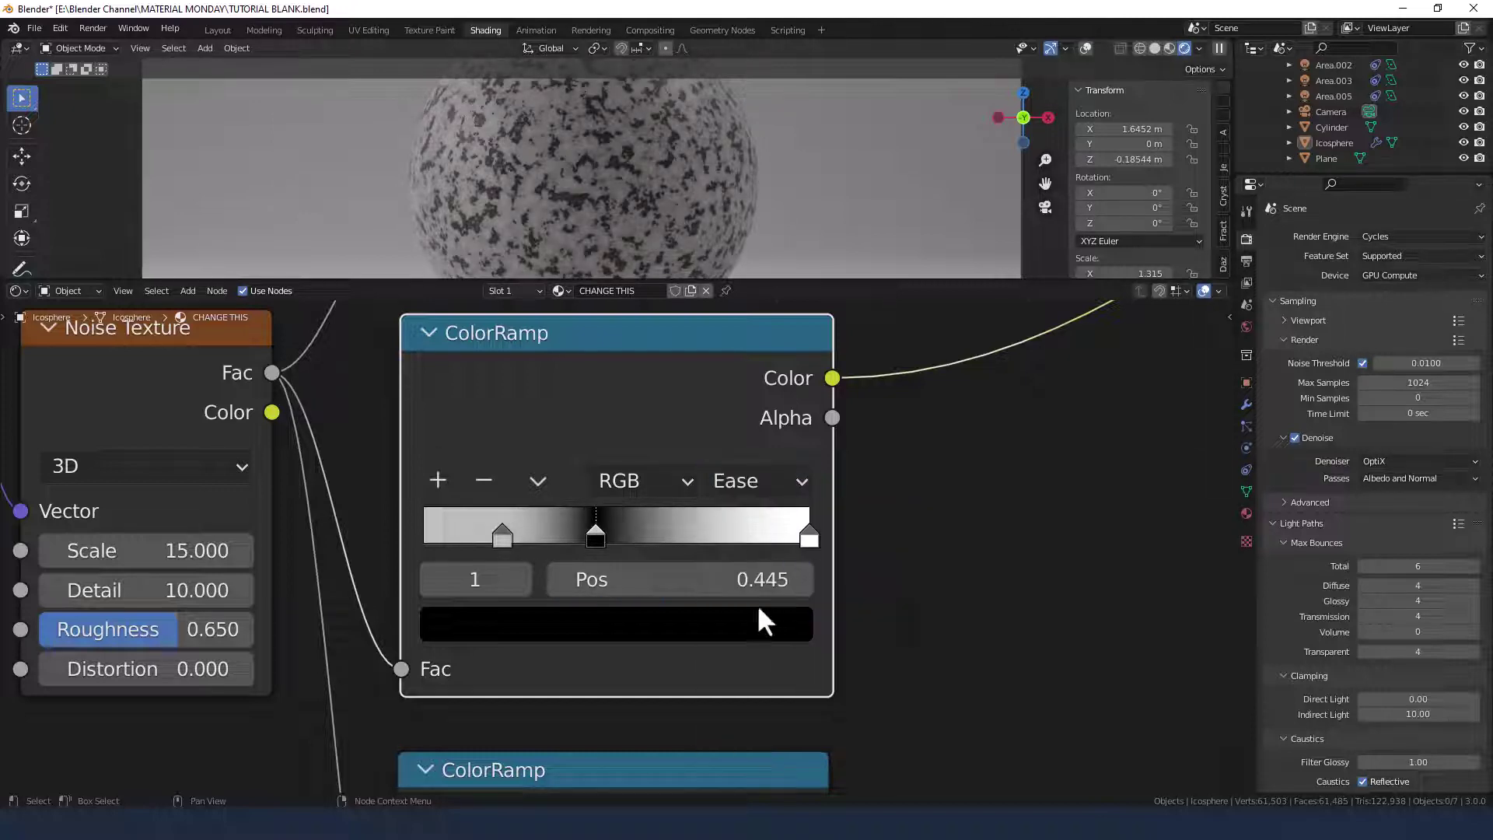
{"action": "left_click", "coordinate": [506, 537]}
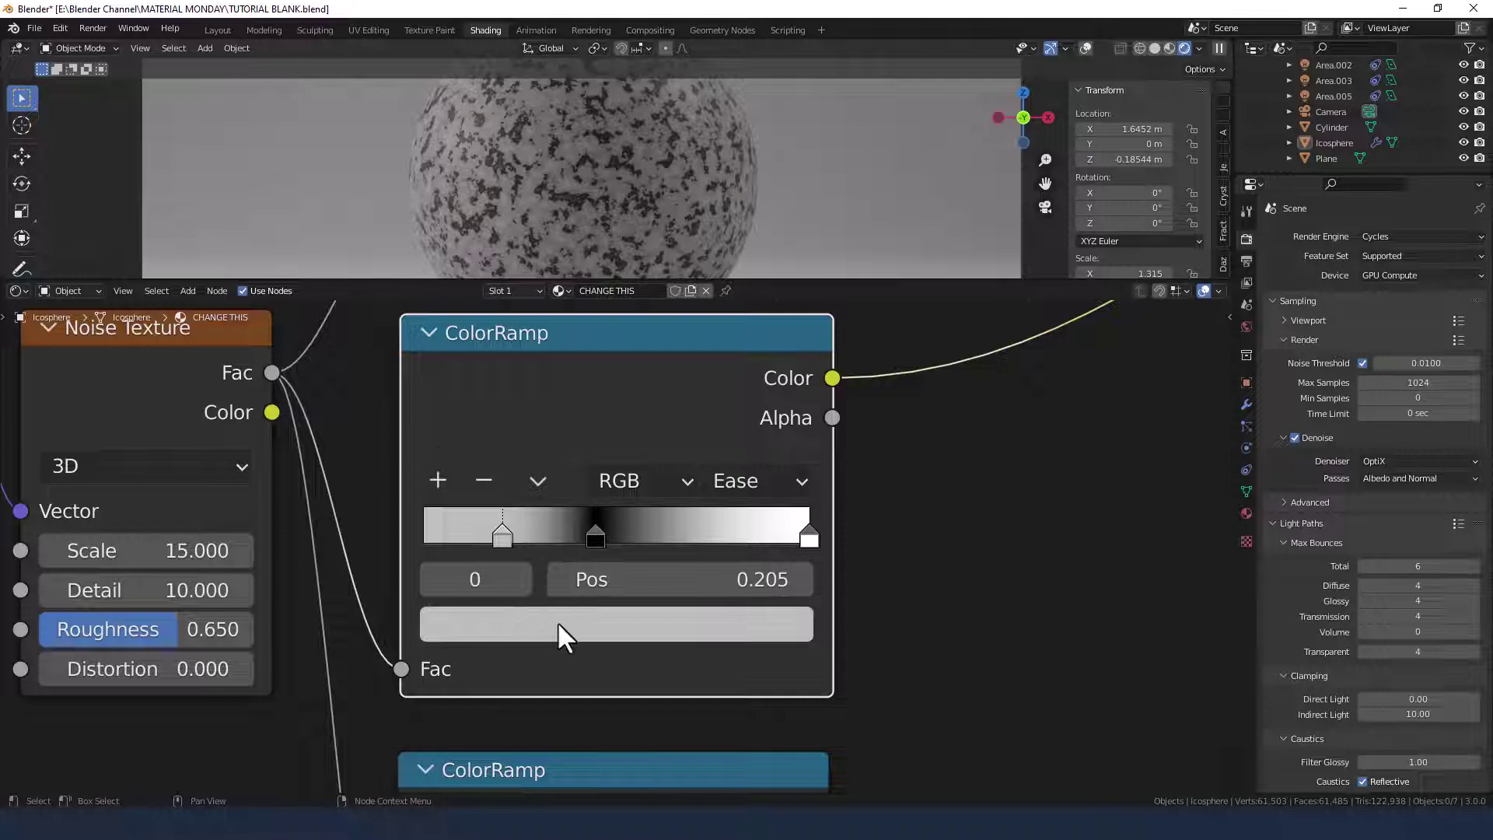
Raise the left ramp stop's colour to full white.
{"action": "left_click", "coordinate": [605, 633]}
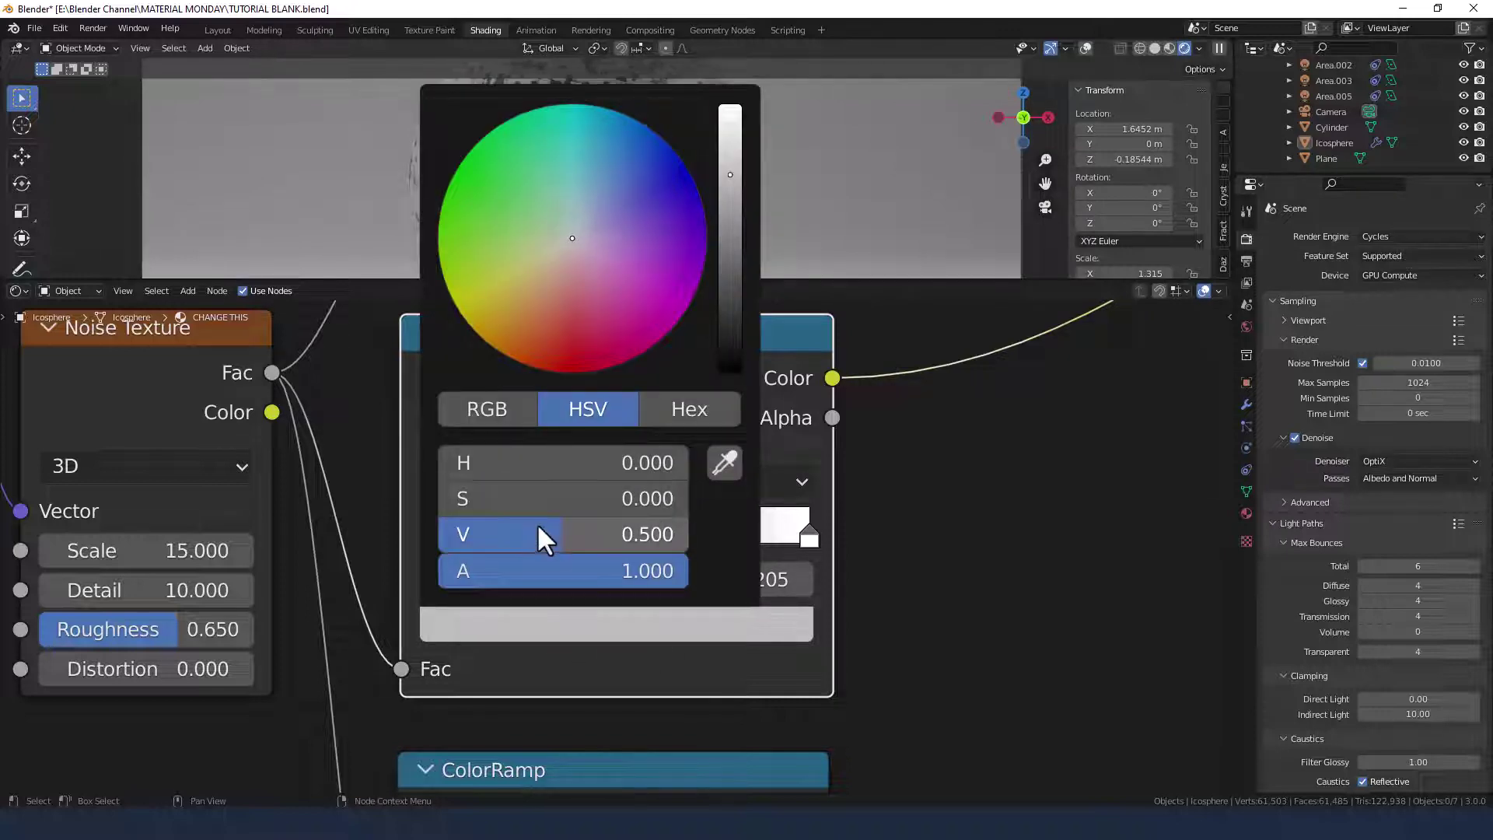
{"action": "left_click_drag", "start_coordinate": [543, 533], "coordinate": [689, 537]}
{"action": "left_click", "coordinate": [807, 540]}
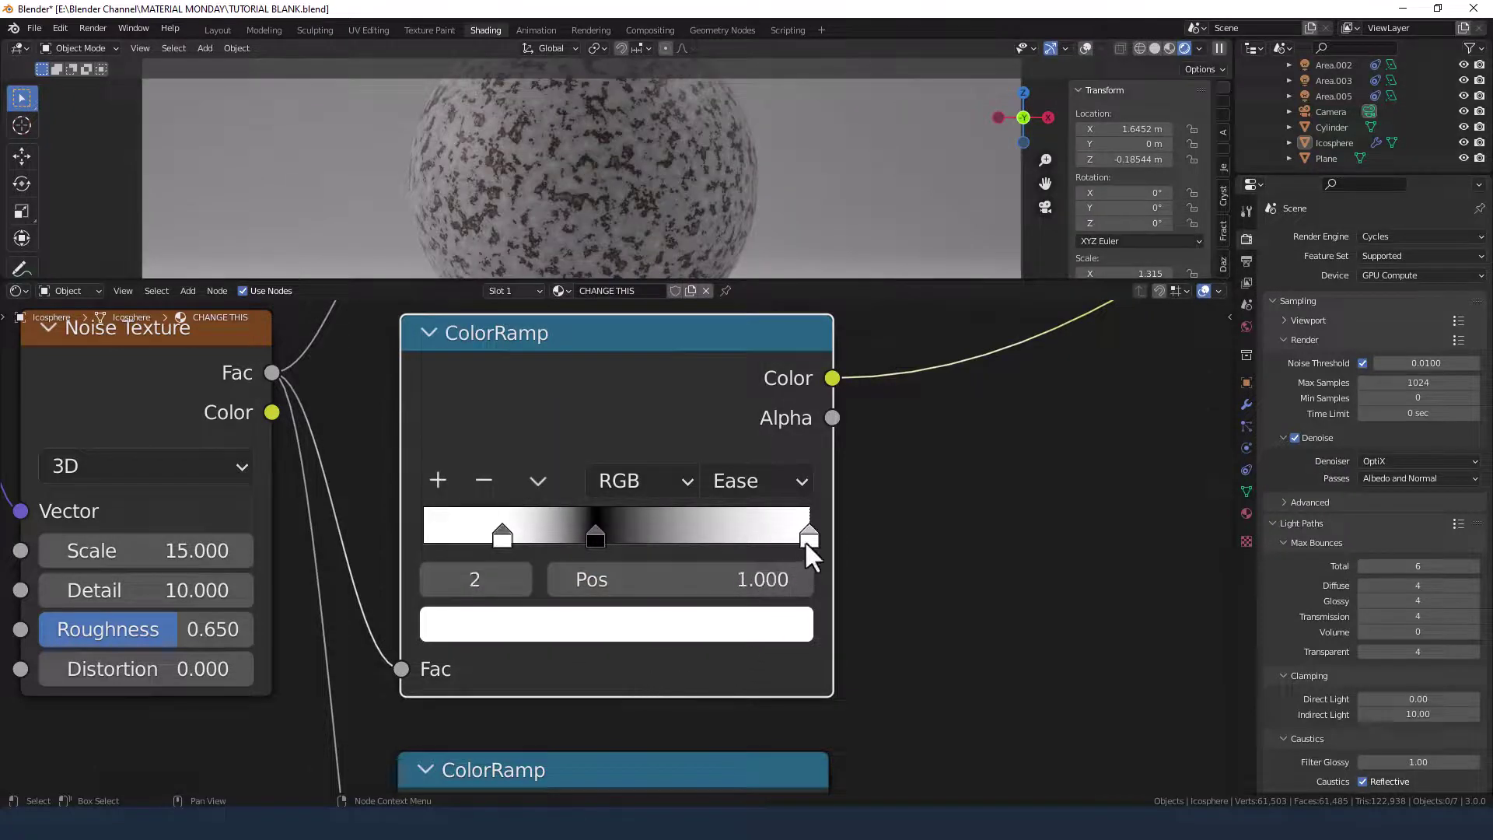
{"action": "left_click", "coordinate": [780, 626]}
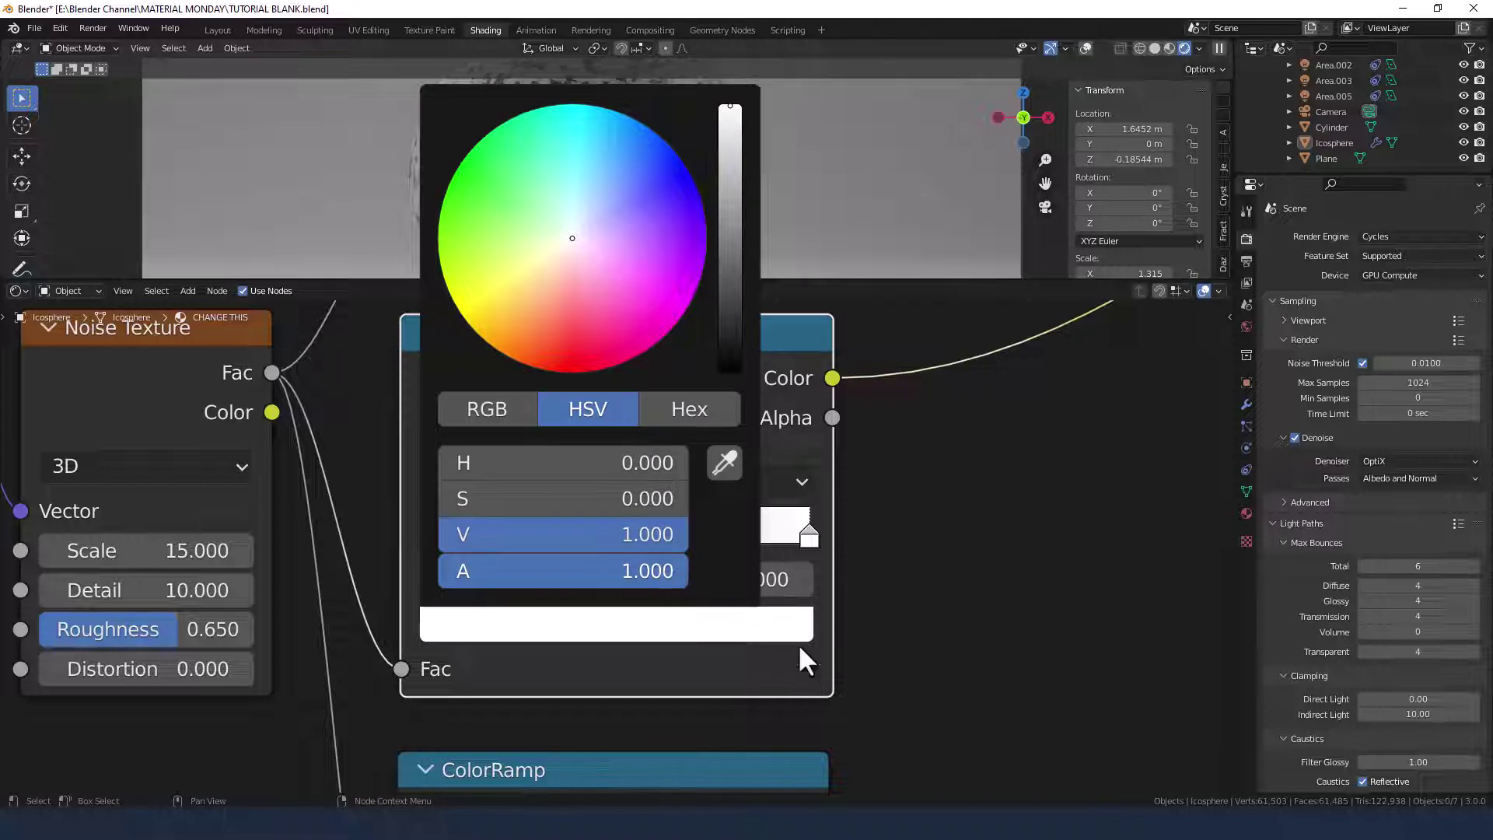
Position the left white stop at 0.440 and the right stop at 0.45.
{"action": "left_click", "coordinate": [501, 538]}
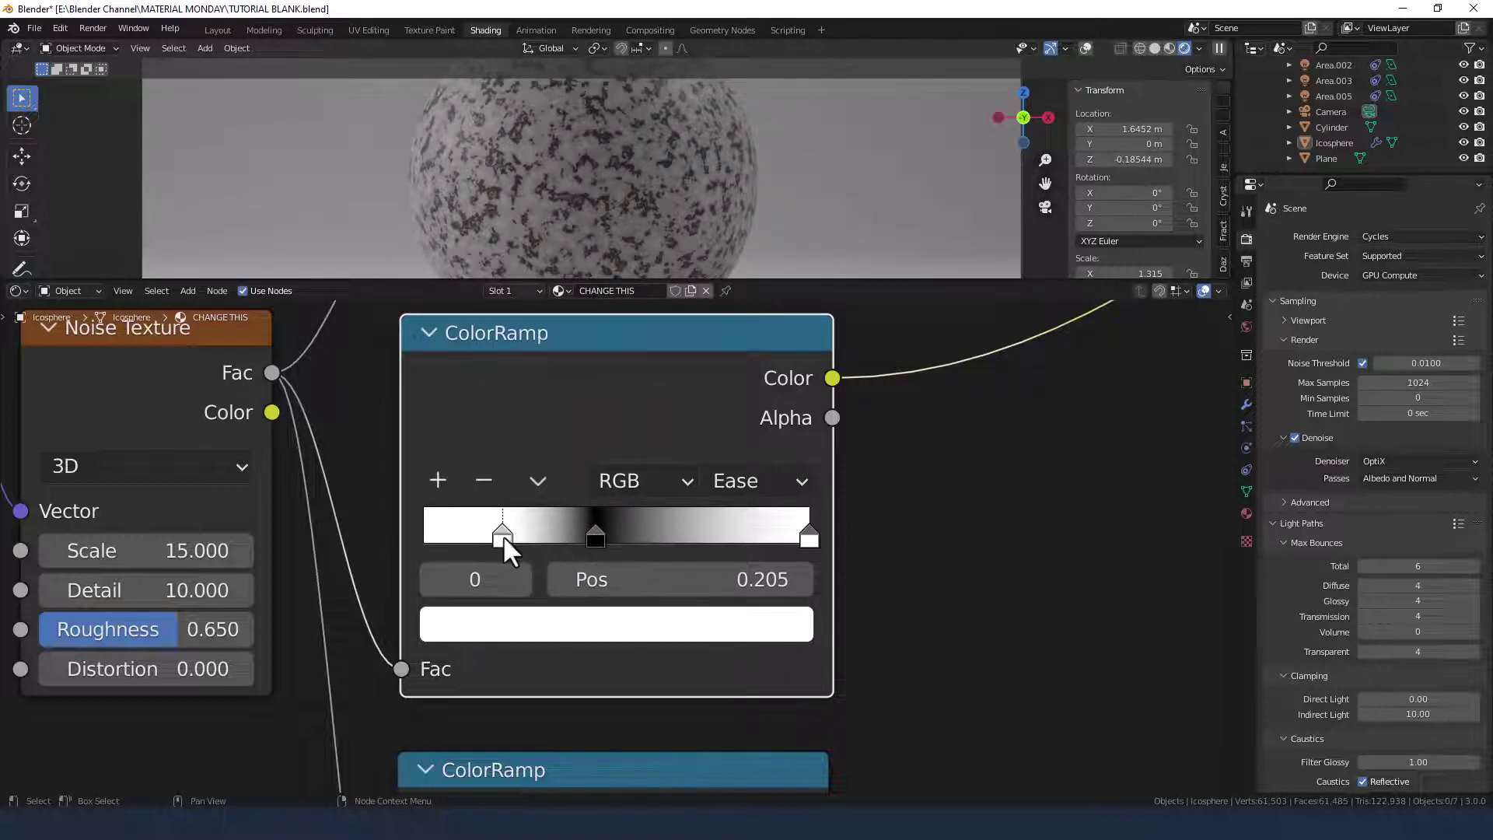
{"action": "left_click", "coordinate": [723, 587]}
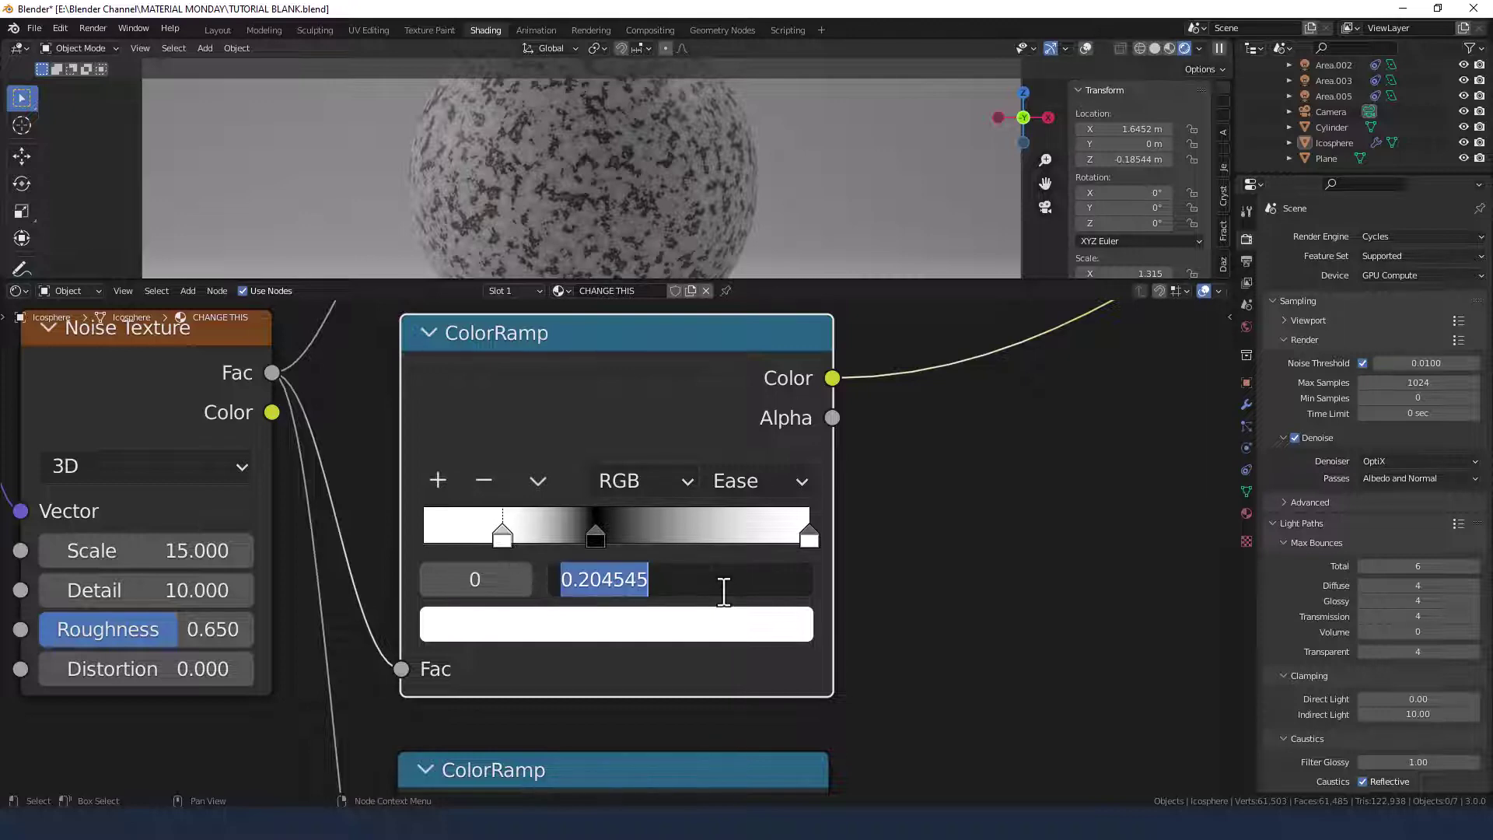
{"action": "type", "text": ".440"}
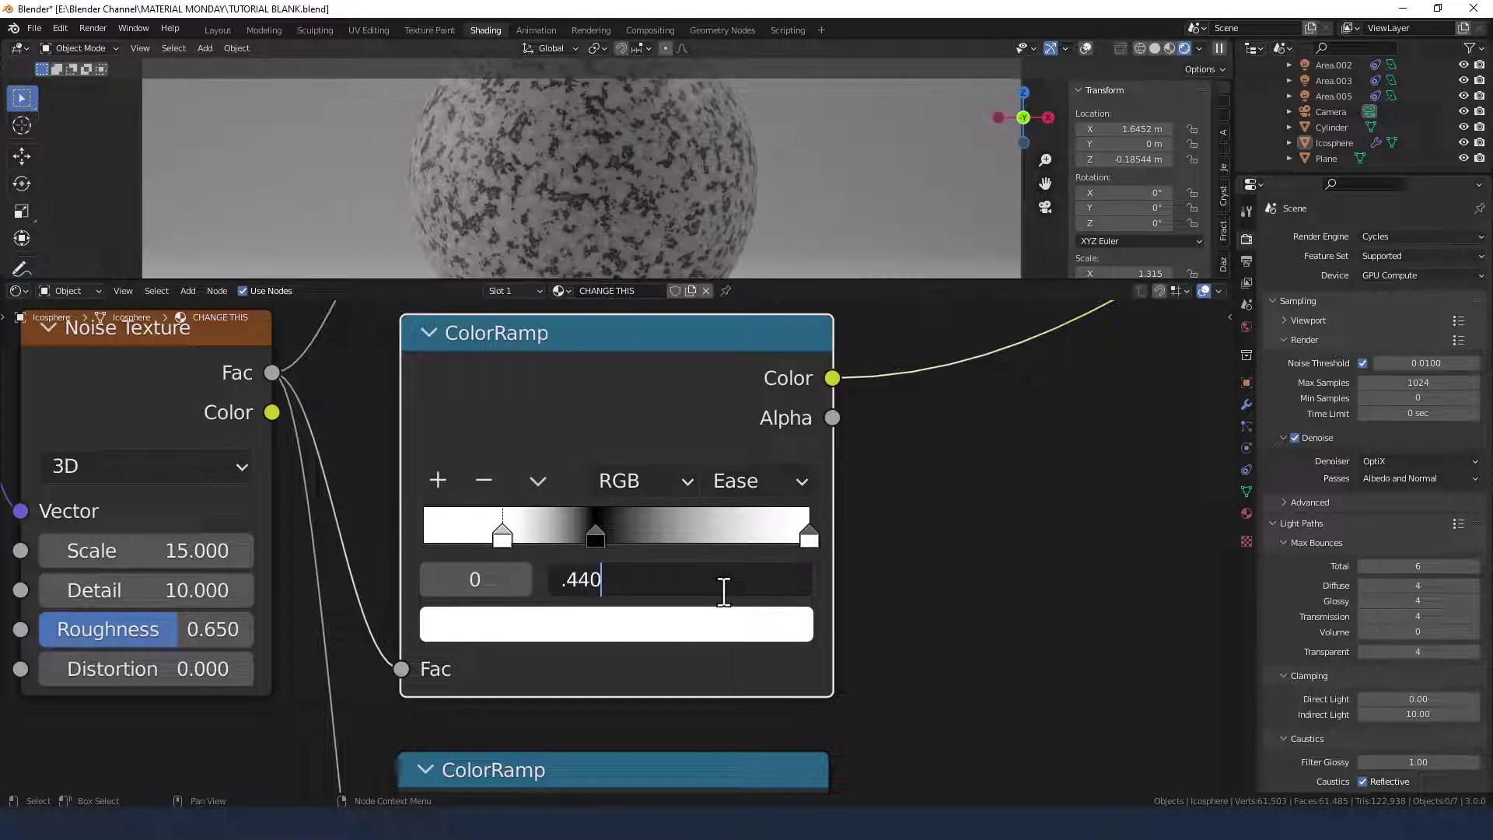
{"action": "key", "text": "Return"}
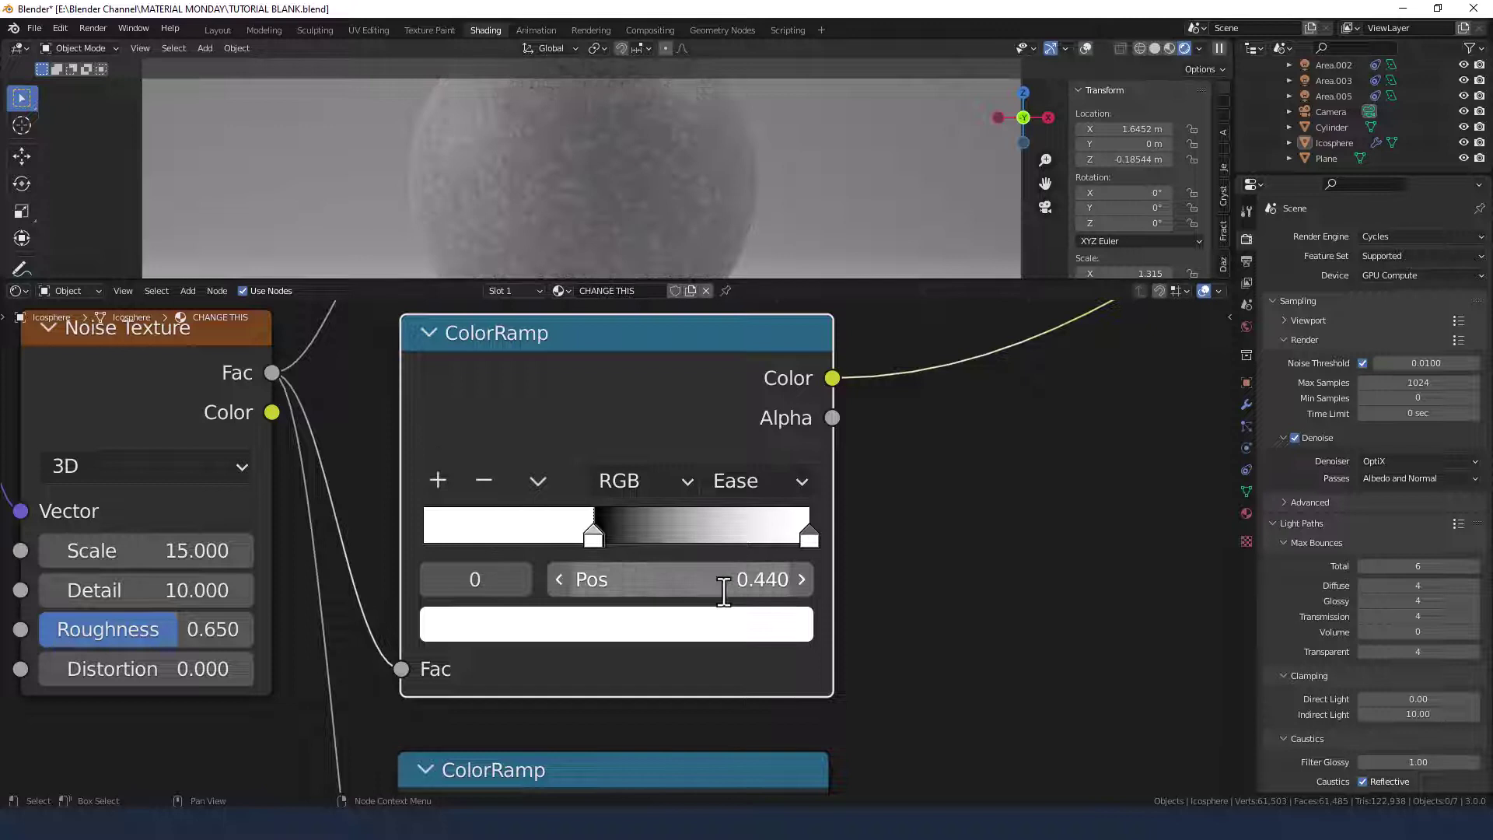
{"action": "left_click", "coordinate": [706, 580]}
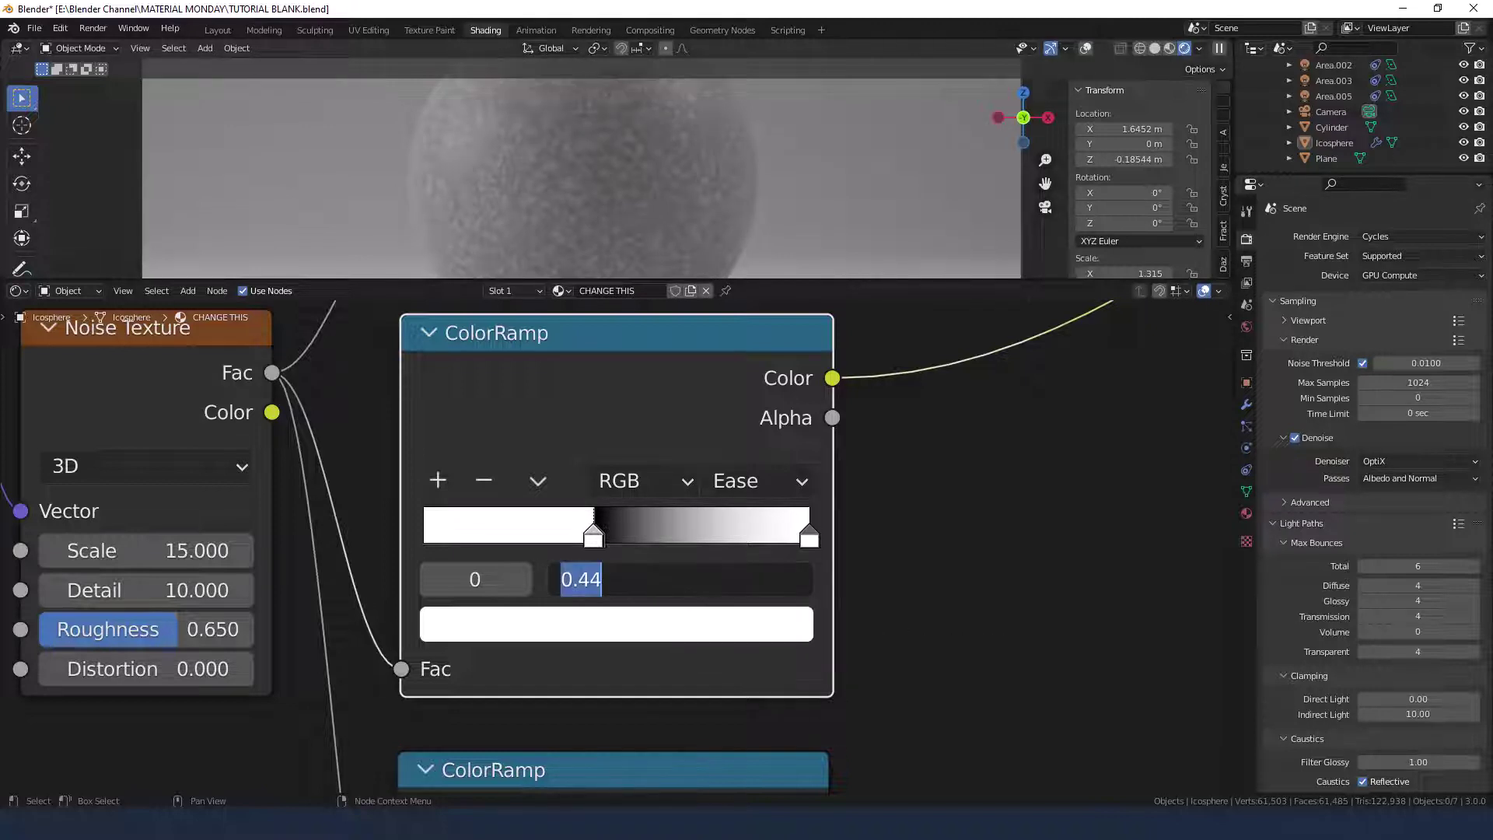
{"action": "left_click", "coordinate": [542, 669]}
{"action": "left_click", "coordinate": [809, 537]}
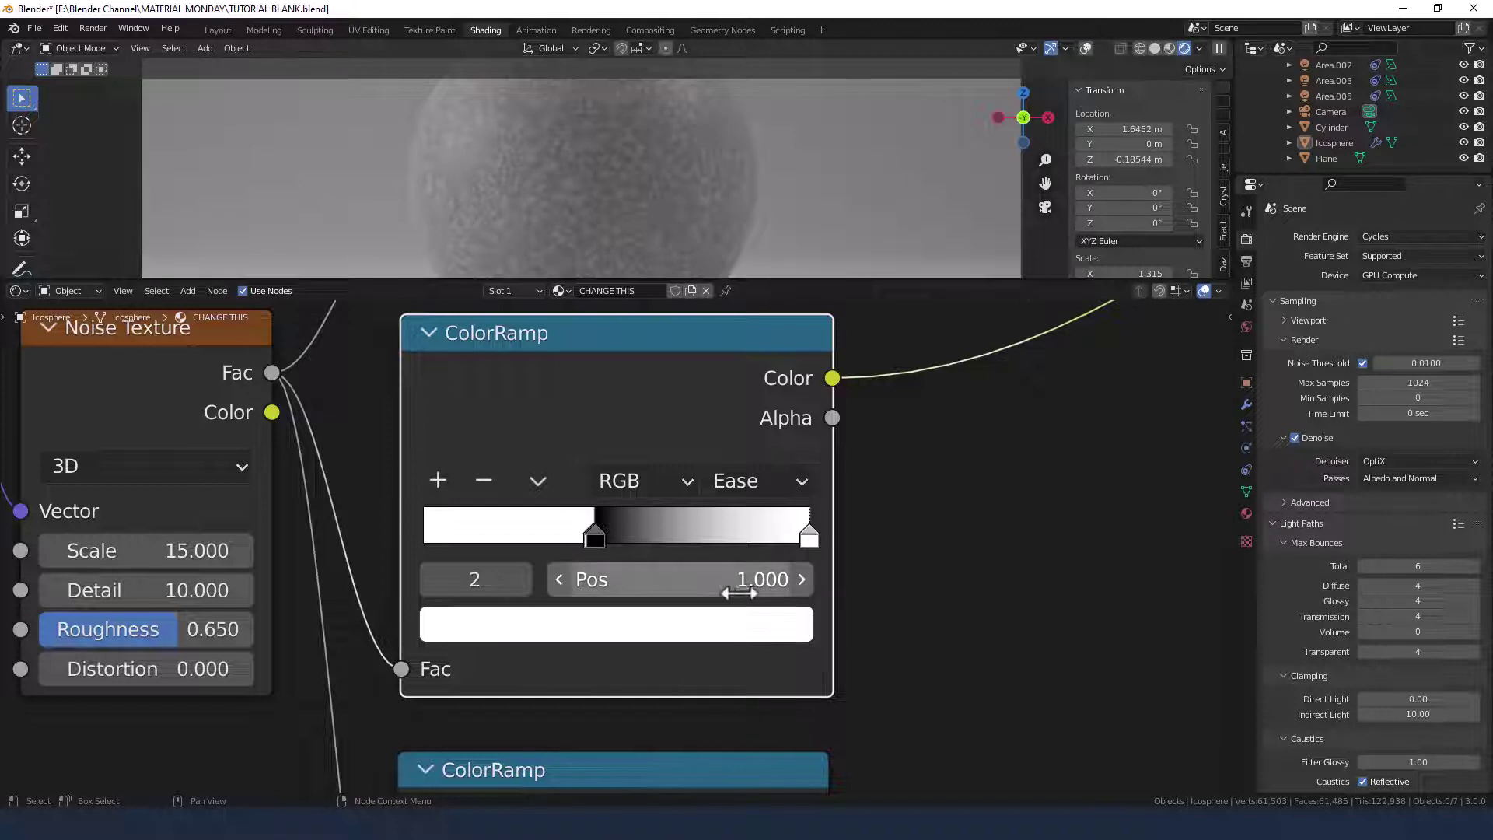
{"action": "left_click", "coordinate": [735, 579]}
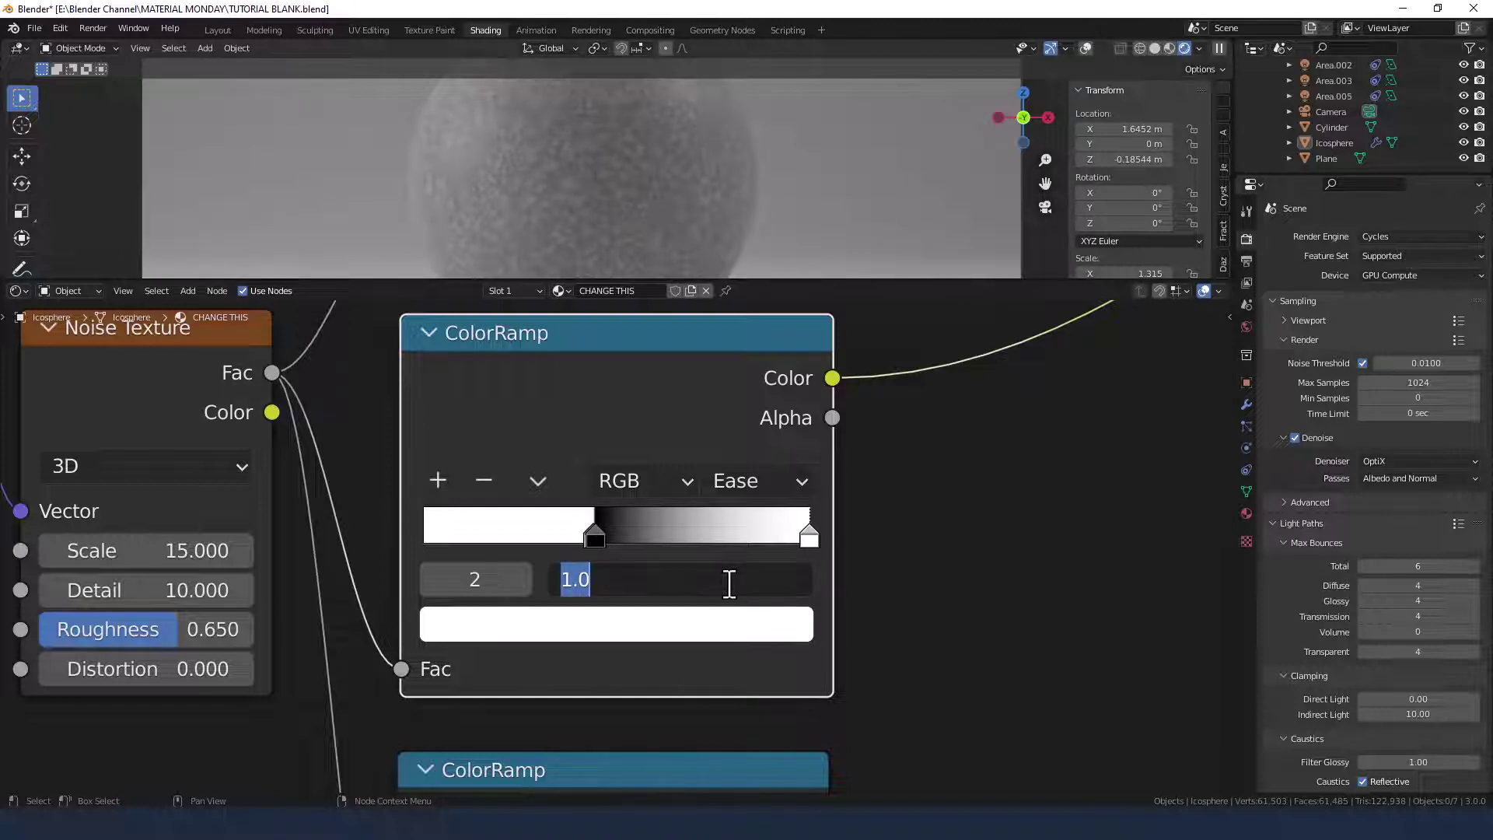
{"action": "type", "text": ".45"}
{"action": "key", "text": "Return"}
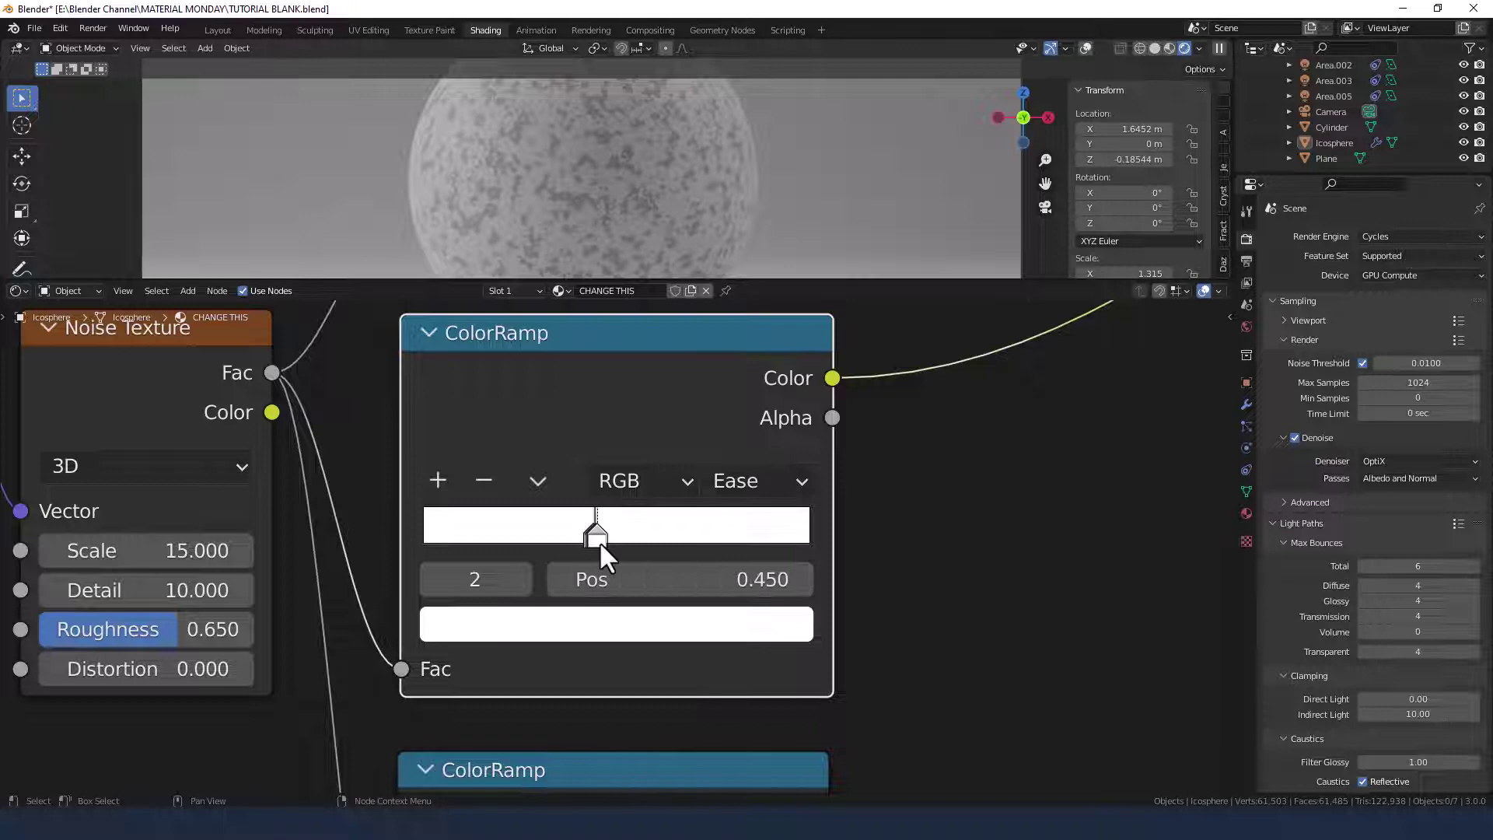
Try the active ramp stop at position 0.5, then at 0.46.
{"action": "left_click", "coordinate": [653, 579]}
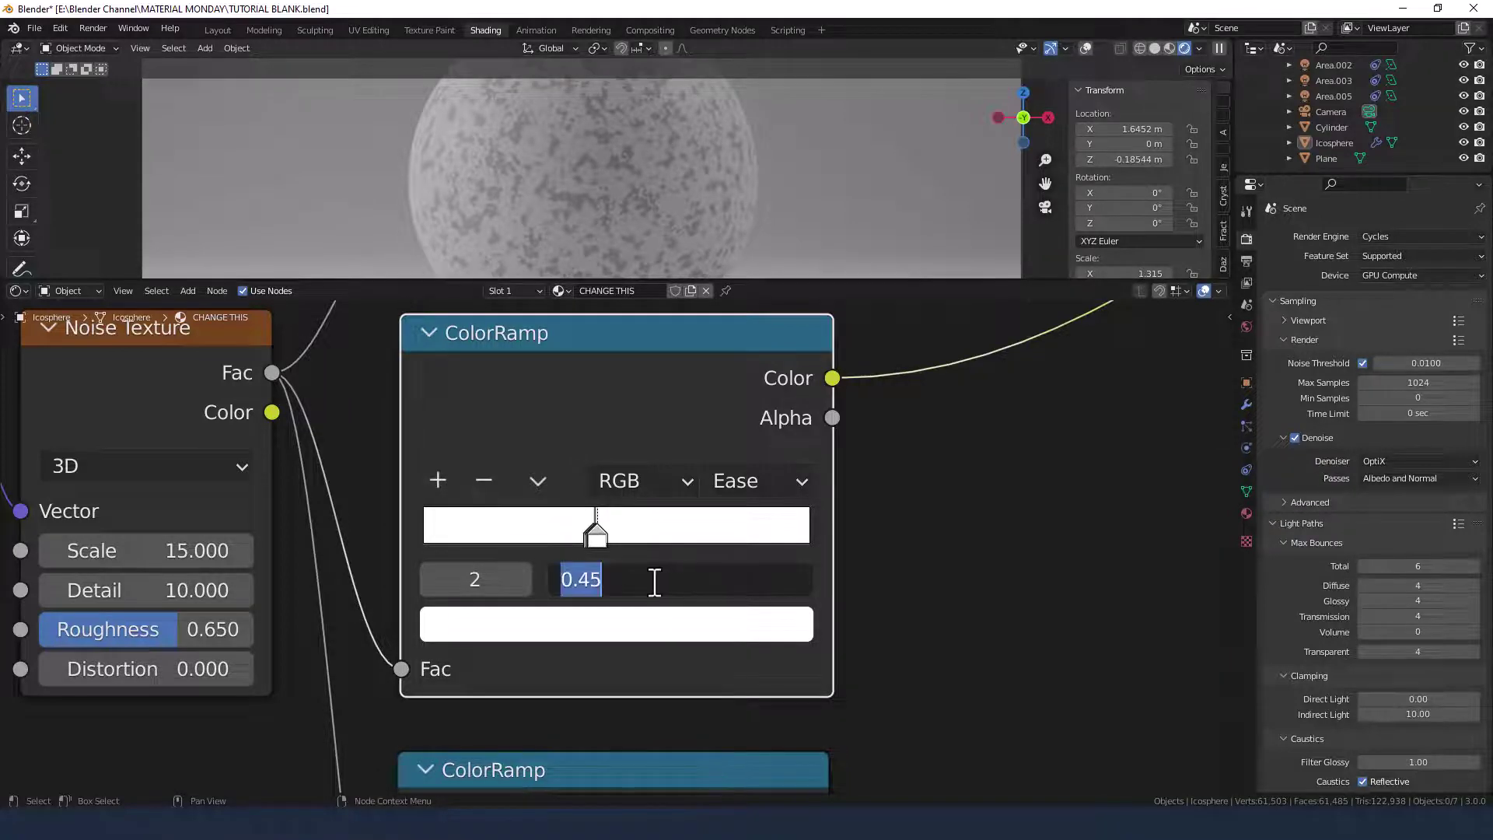
{"action": "type", "text": ".5"}
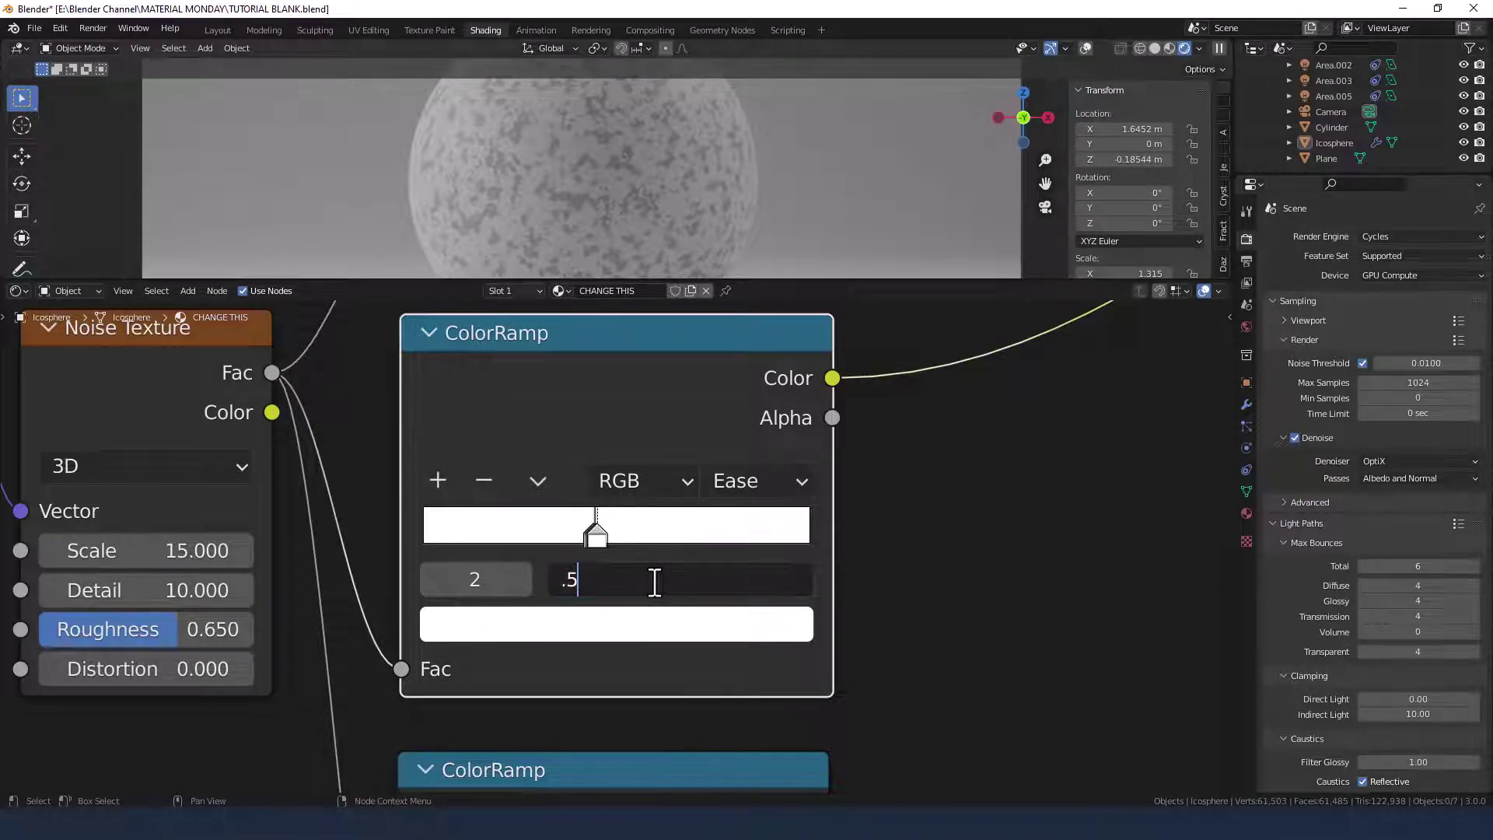
{"action": "key", "text": "Return"}
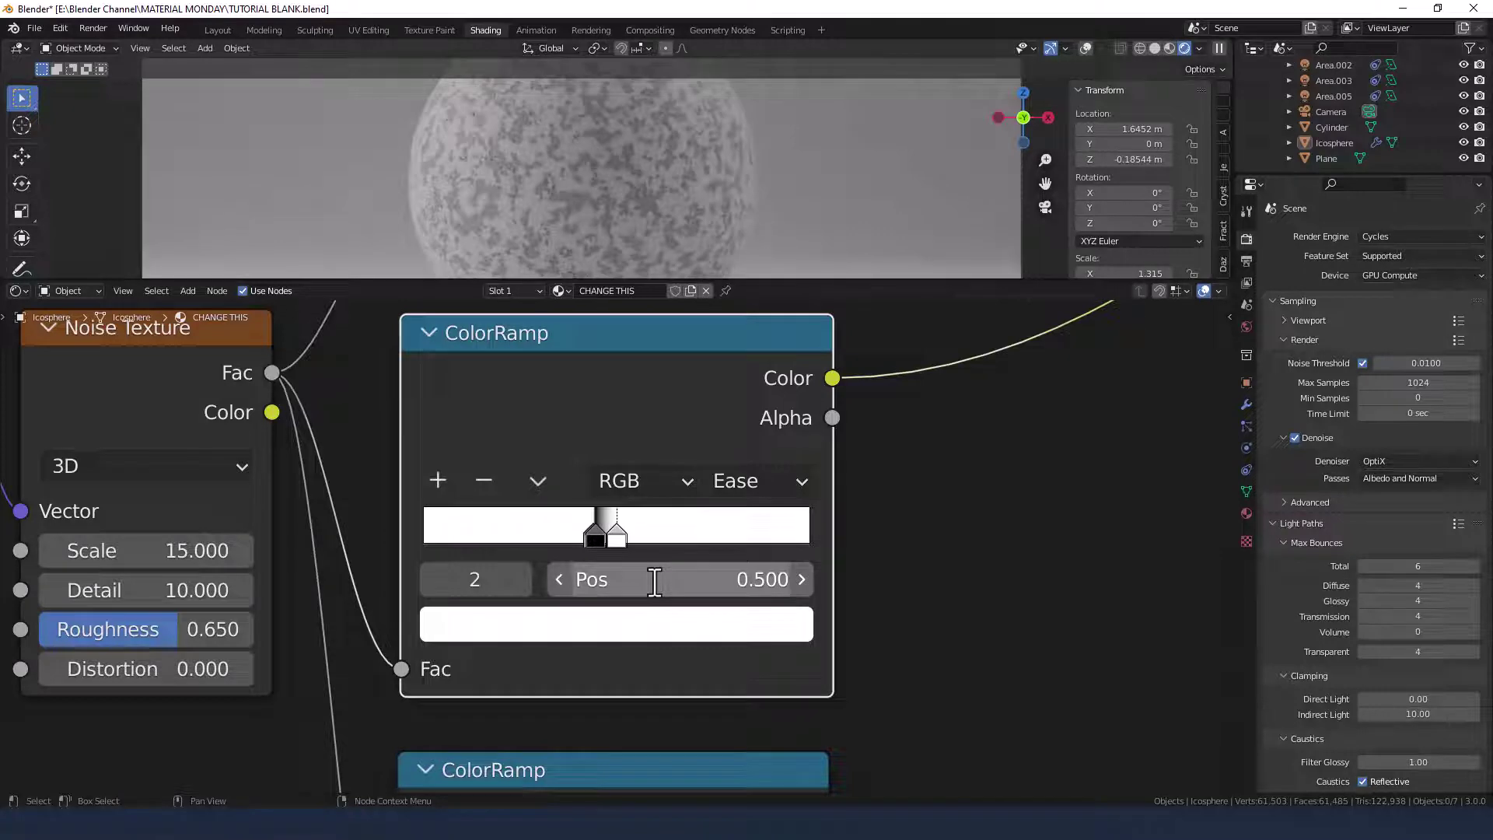
{"action": "left_click", "coordinate": [653, 579]}
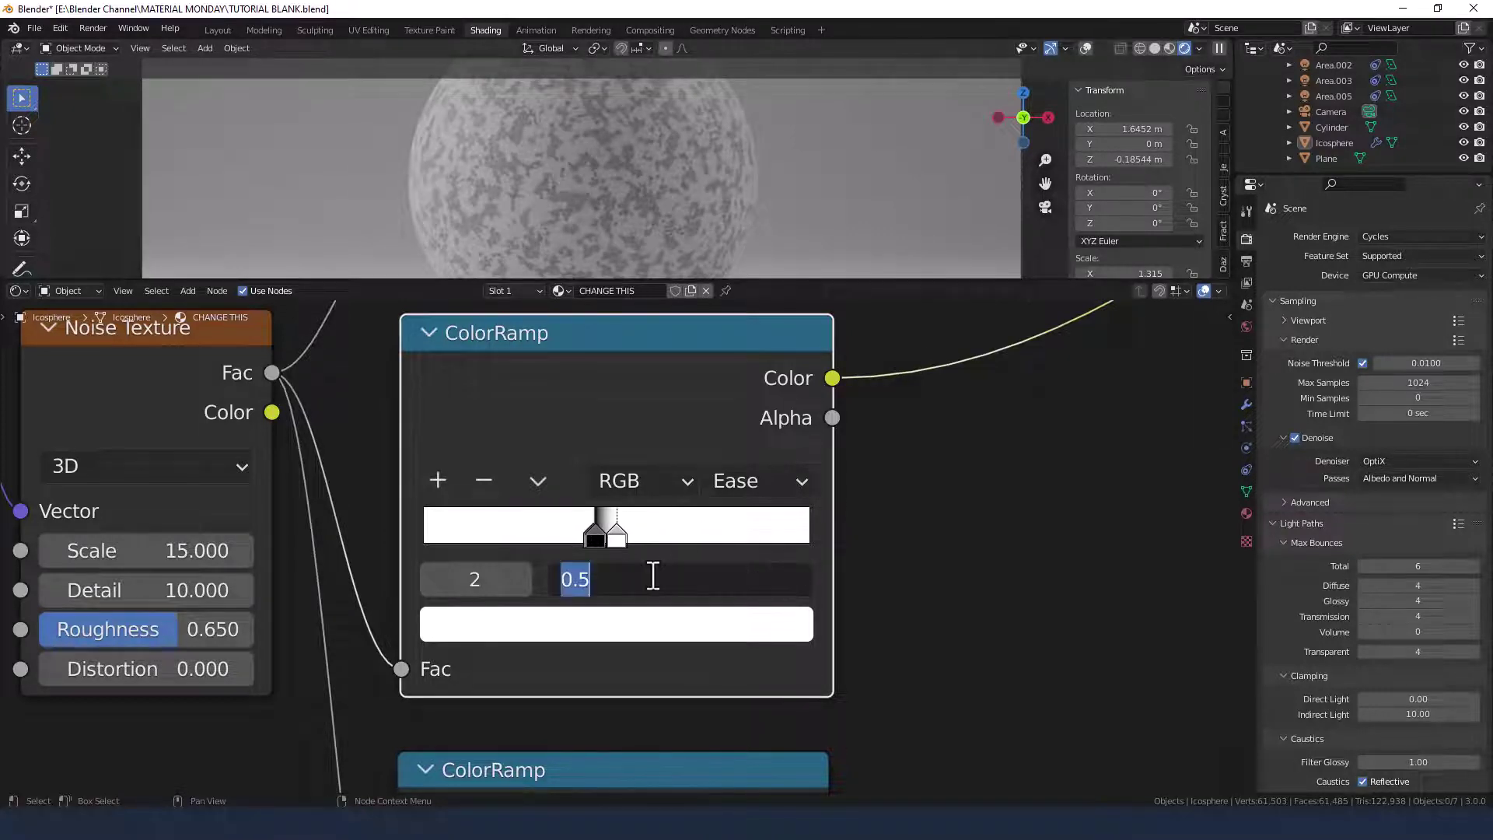
{"action": "key", "text": "BackSpace"}
{"action": "type", "text": ".46"}
{"action": "key", "text": "Return"}
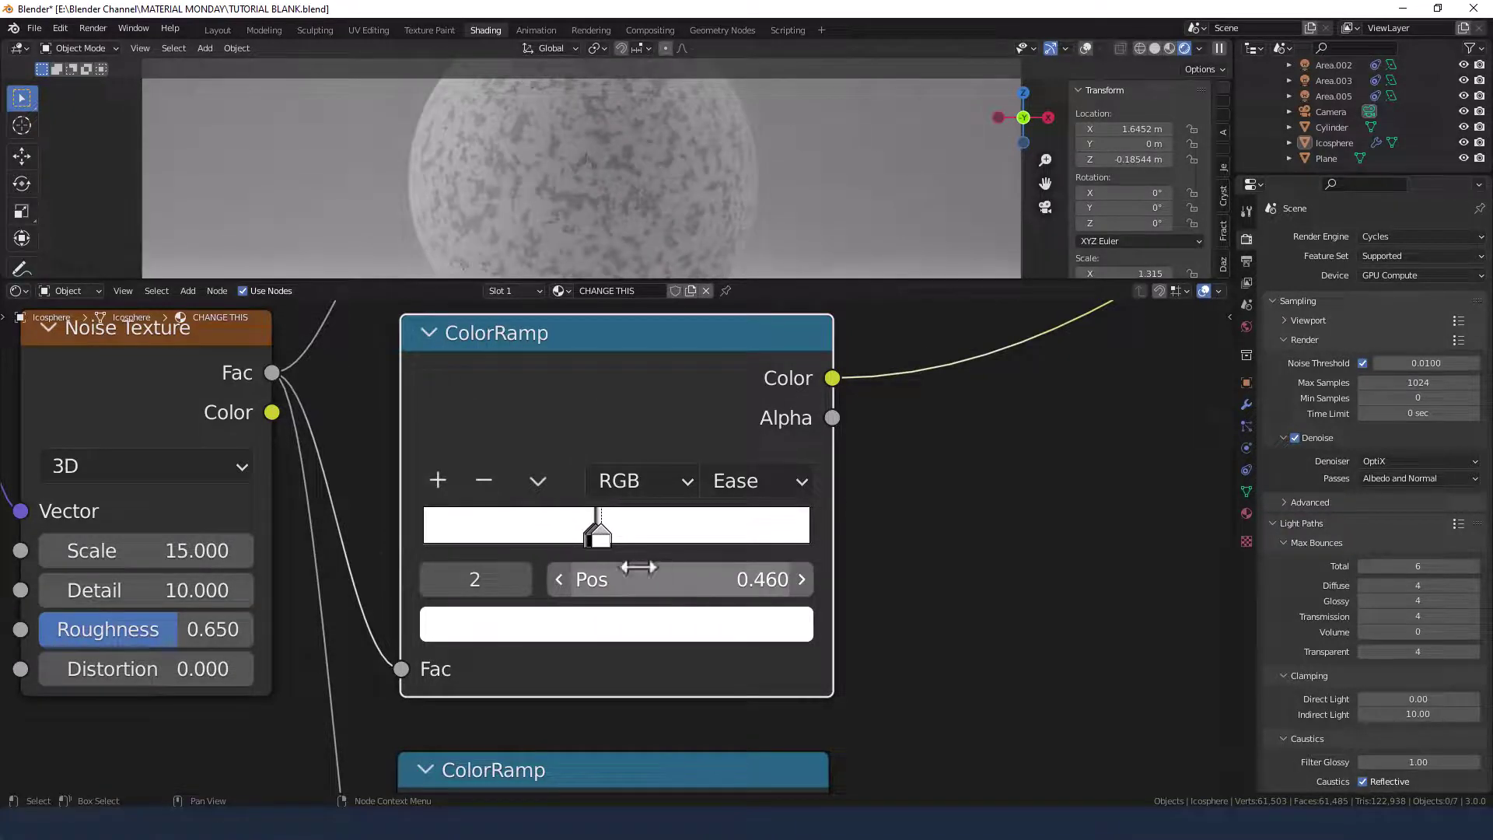
Put the black ramp stop at 0.445 and the white stop at 0.425.
{"action": "left_click", "coordinate": [585, 540]}
{"action": "left_click_drag", "start_coordinate": [584, 539], "coordinate": [569, 538]}
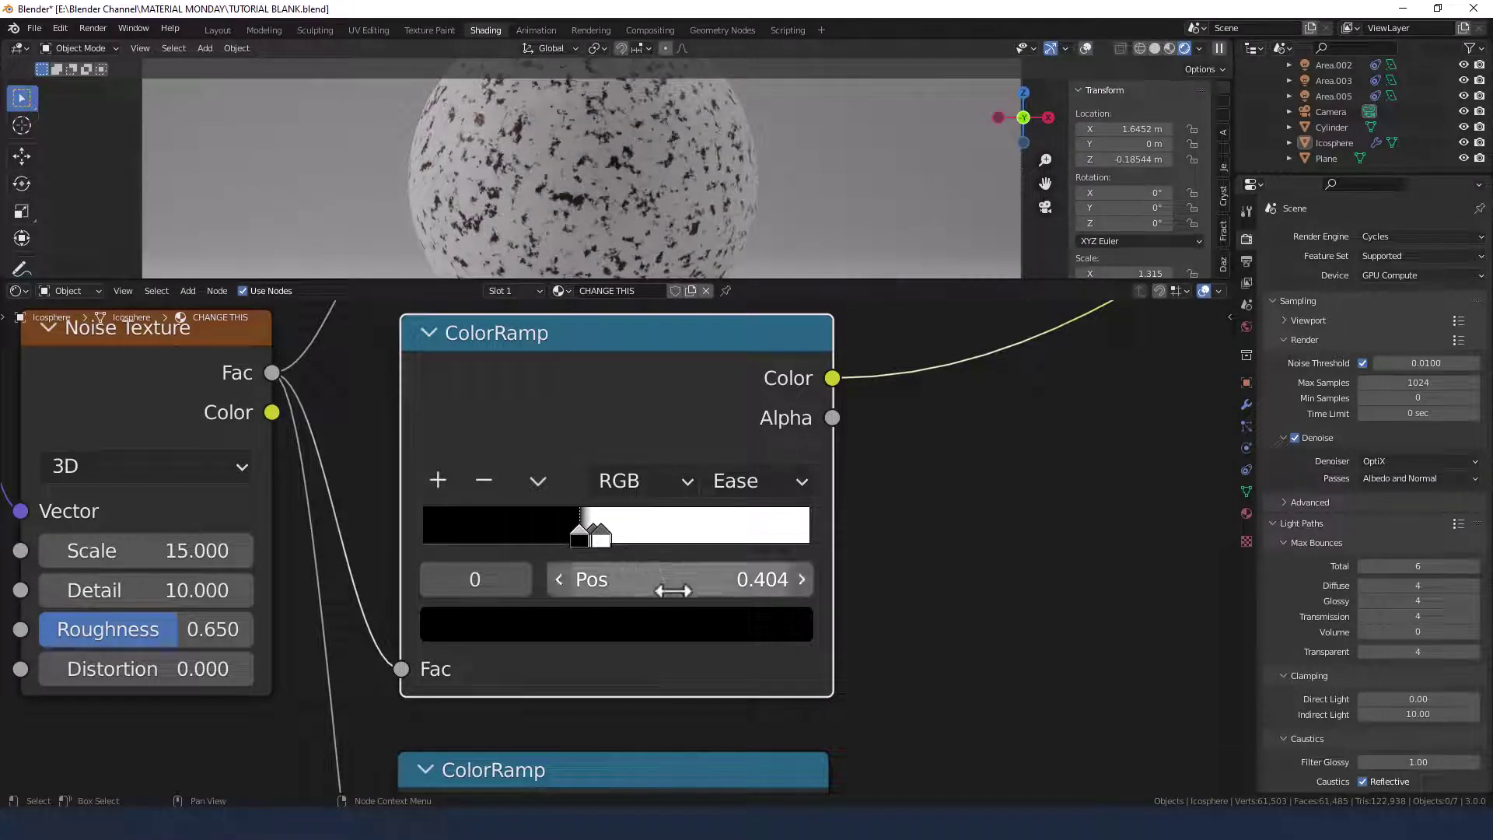
{"action": "left_click", "coordinate": [643, 587]}
{"action": "type", "text": ".445"}
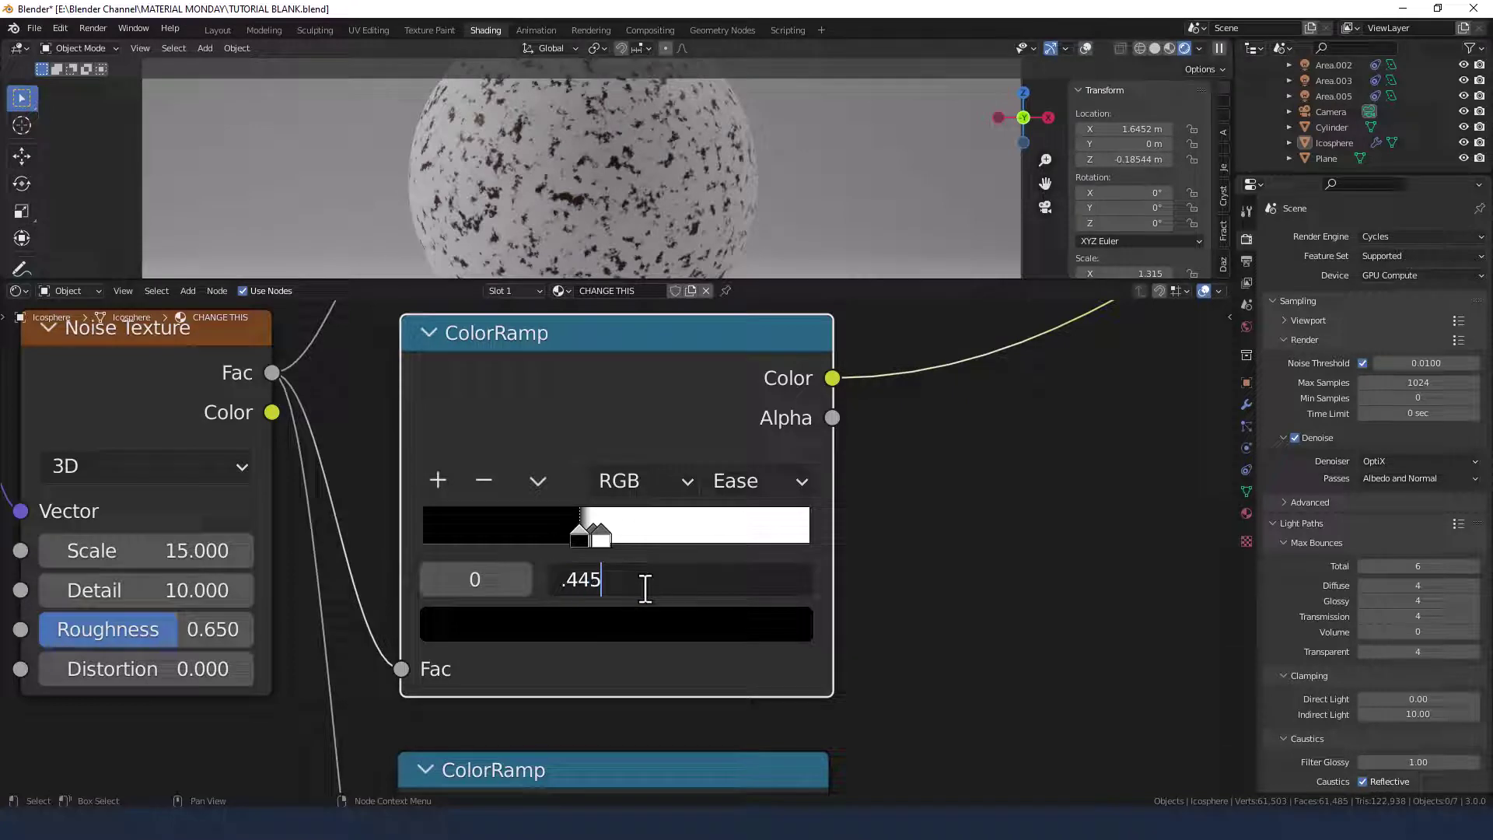
{"action": "key", "text": "Return"}
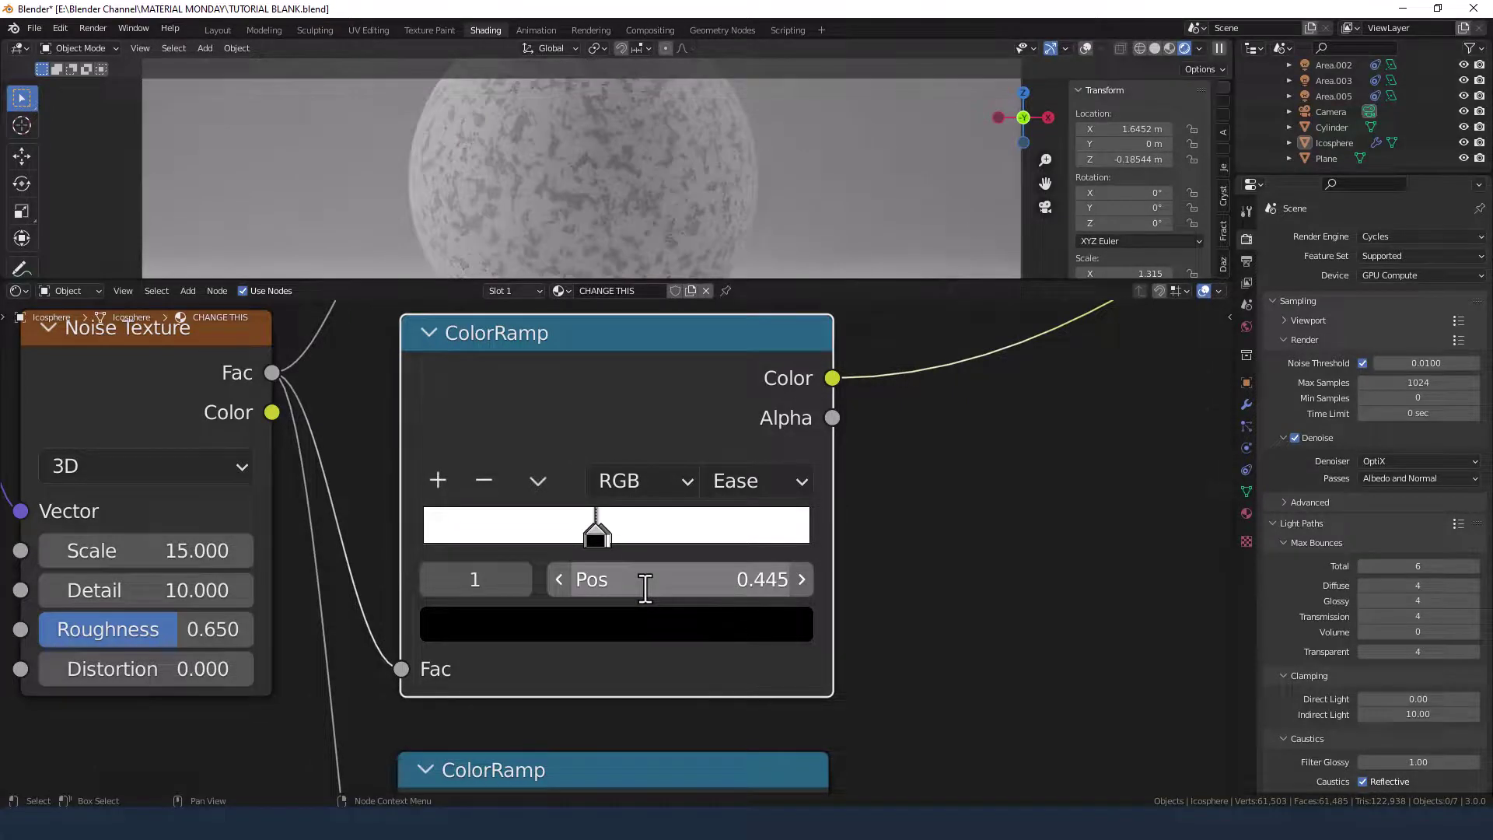
{"action": "left_click", "coordinate": [583, 535]}
{"action": "left_click", "coordinate": [603, 584]}
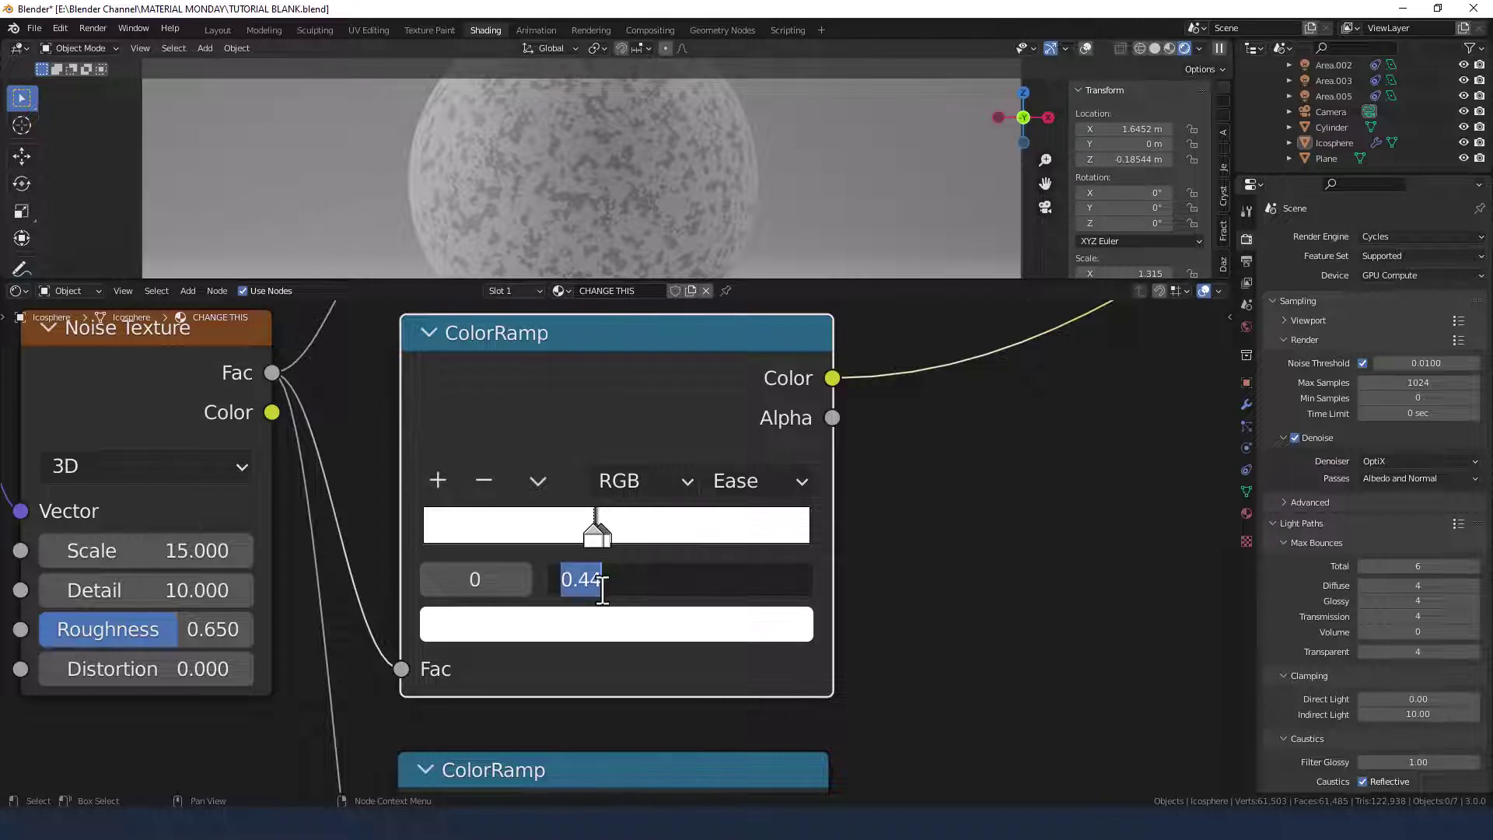
{"action": "type", "text": ".425"}
{"action": "key", "text": "Return"}
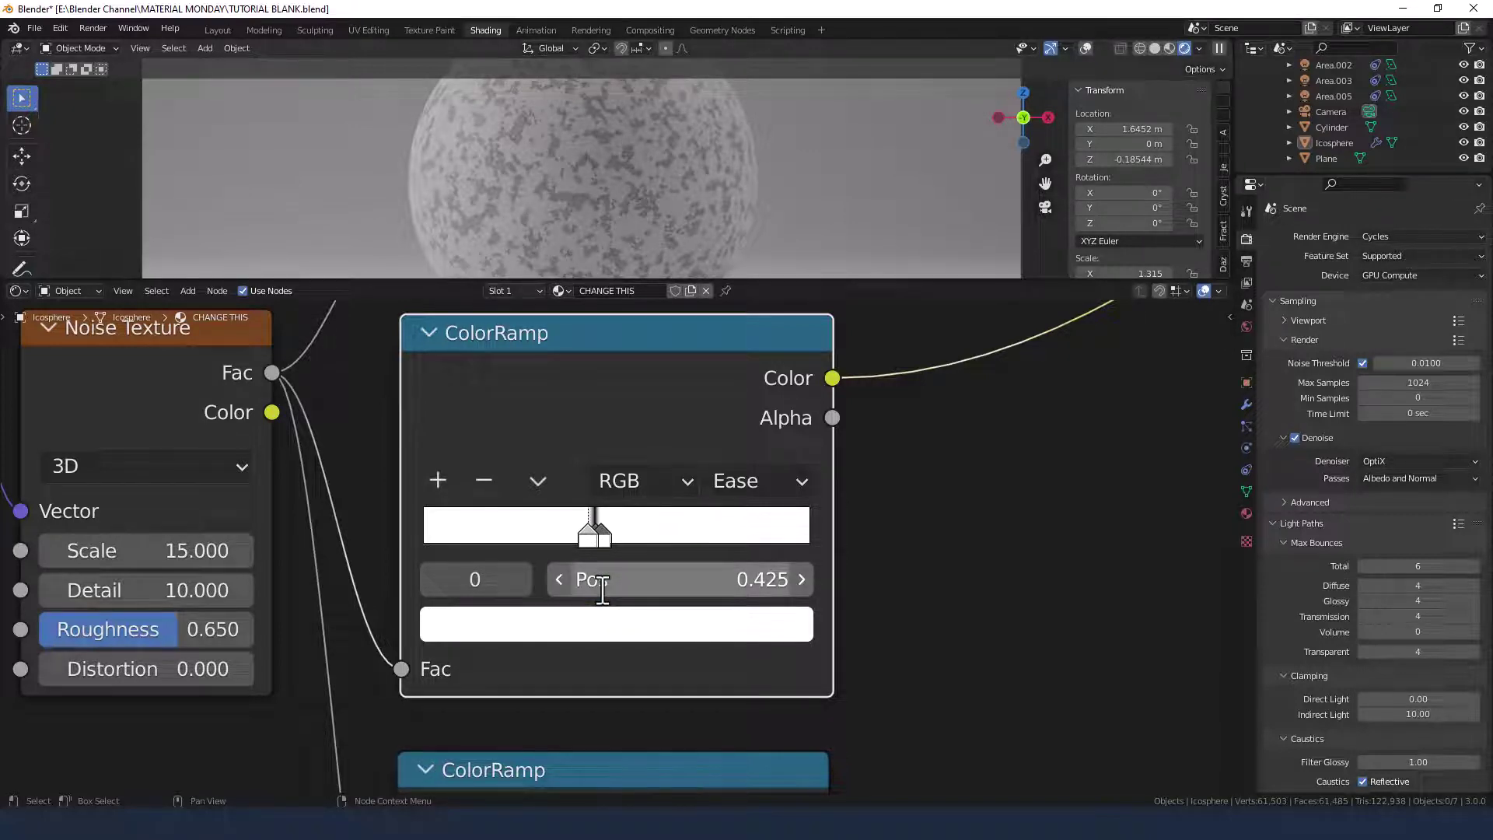
{"action": "scroll", "coordinate": [547, 193], "scroll_direction": "up", "scroll_amount": 6}
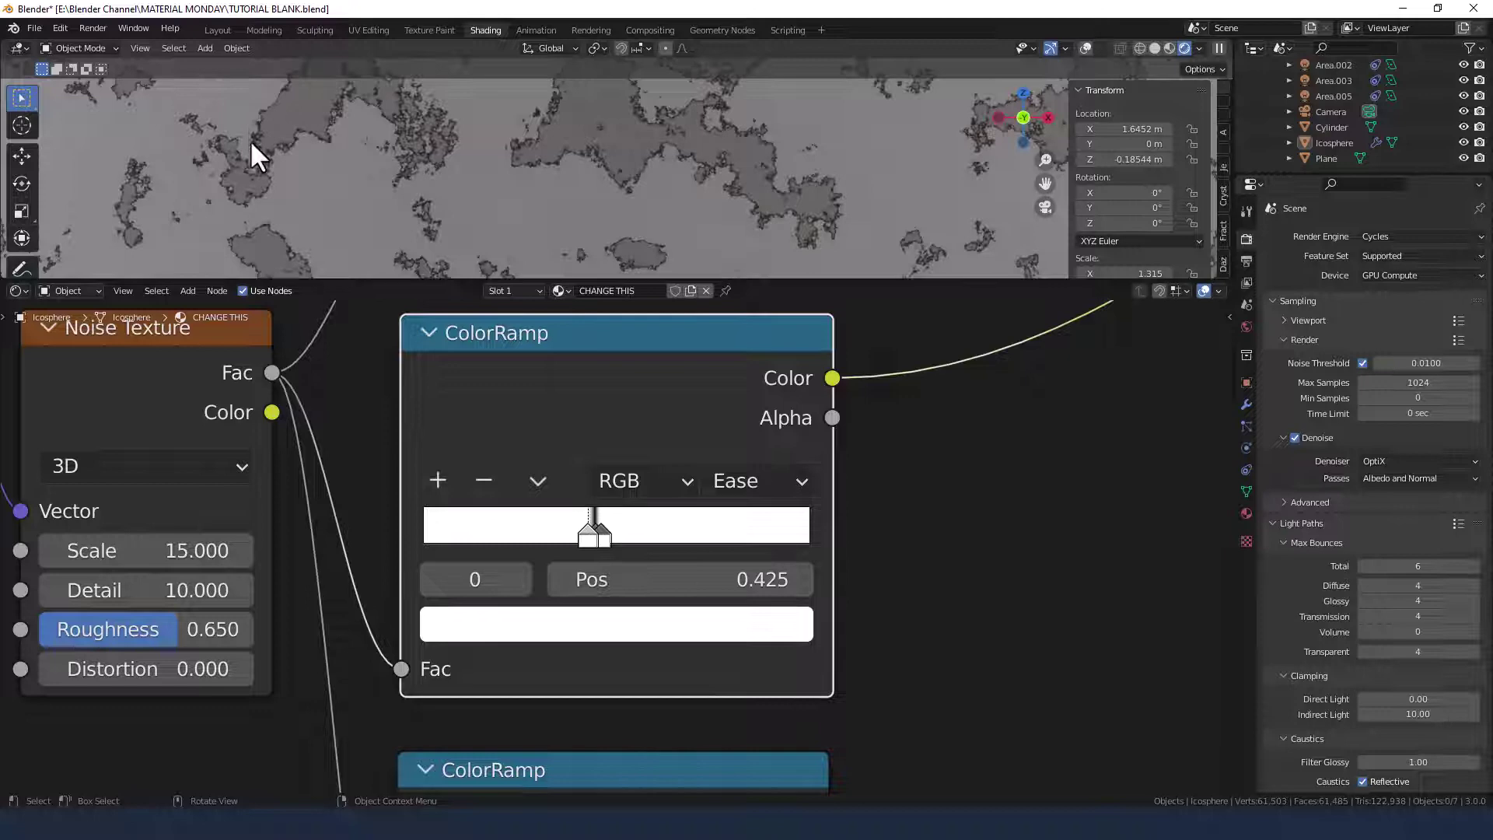
Change the Fac of the Mix node feeding Base Color from 0.500 to 0.750.
{"action": "scroll", "coordinate": [655, 196], "scroll_direction": "down", "scroll_amount": 5}
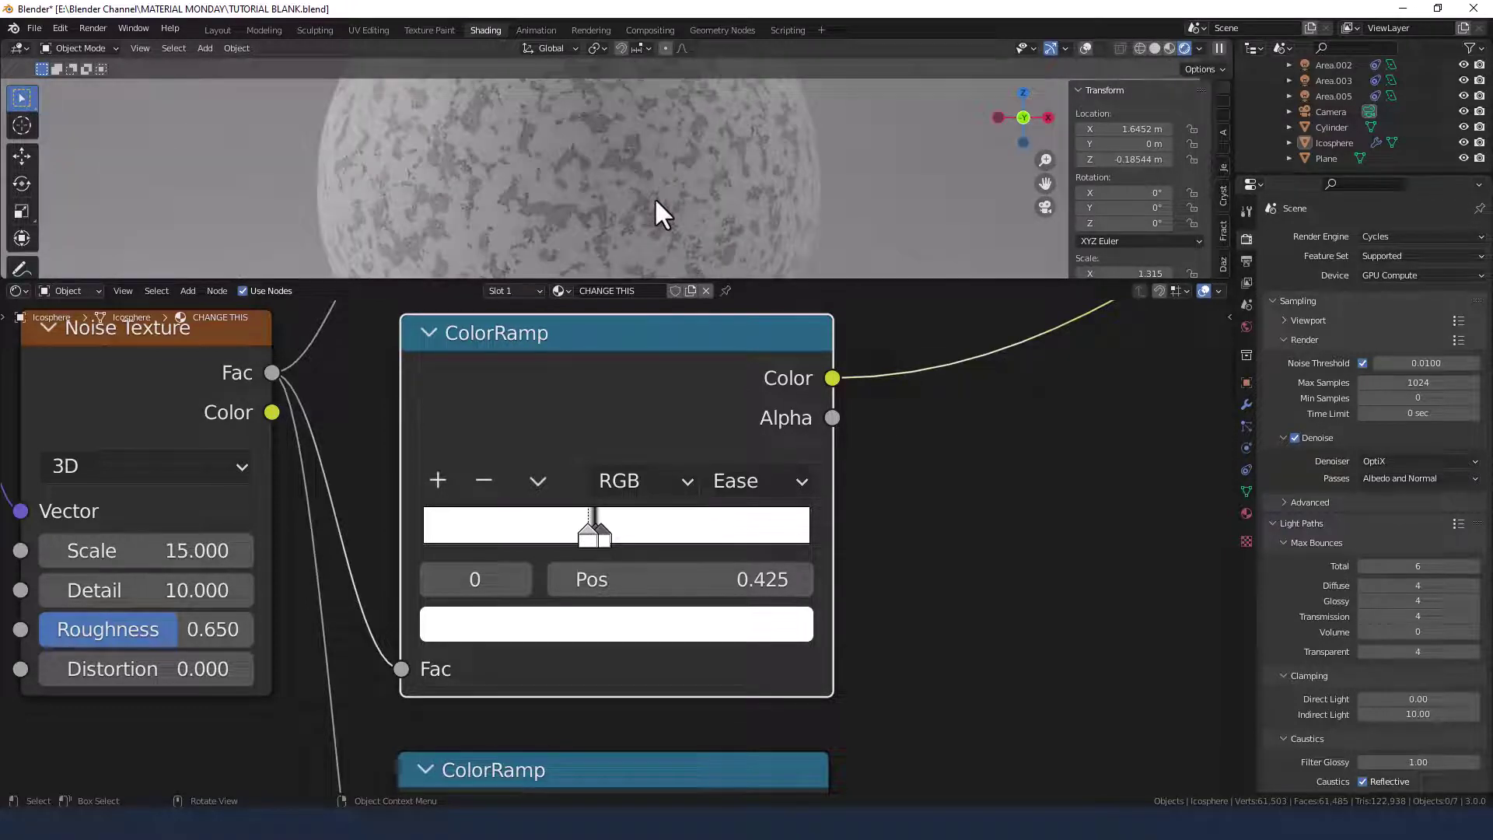
{"action": "scroll", "coordinate": [649, 197], "scroll_direction": "up", "scroll_amount": 2}
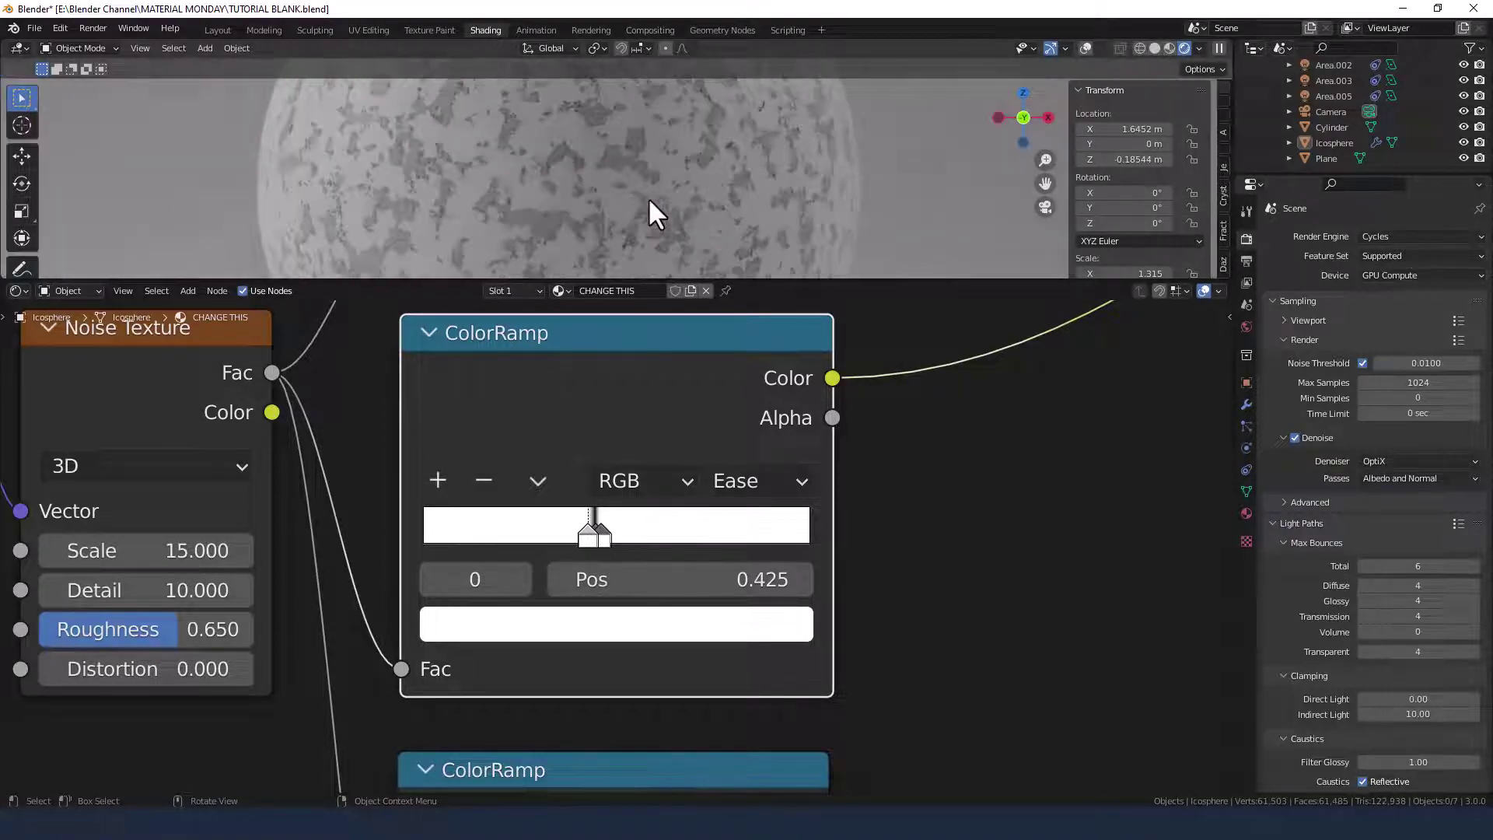
{"action": "scroll", "coordinate": [891, 653], "scroll_direction": "down", "scroll_amount": 6}
{"action": "middle_click_drag", "start_coordinate": [892, 607], "coordinate": [759, 664]}
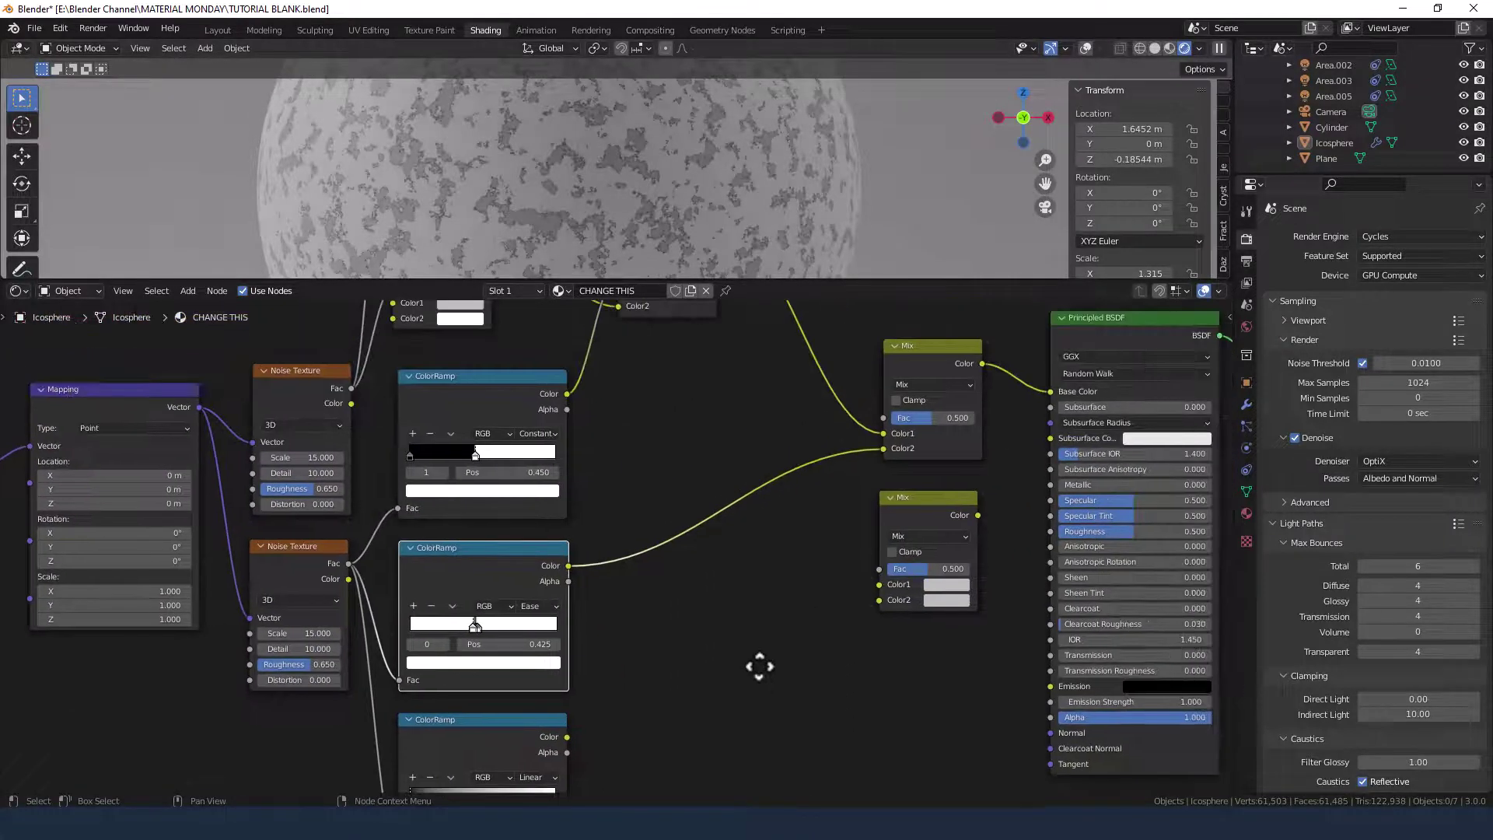
{"action": "middle_click_drag", "start_coordinate": [795, 439], "coordinate": [734, 545]}
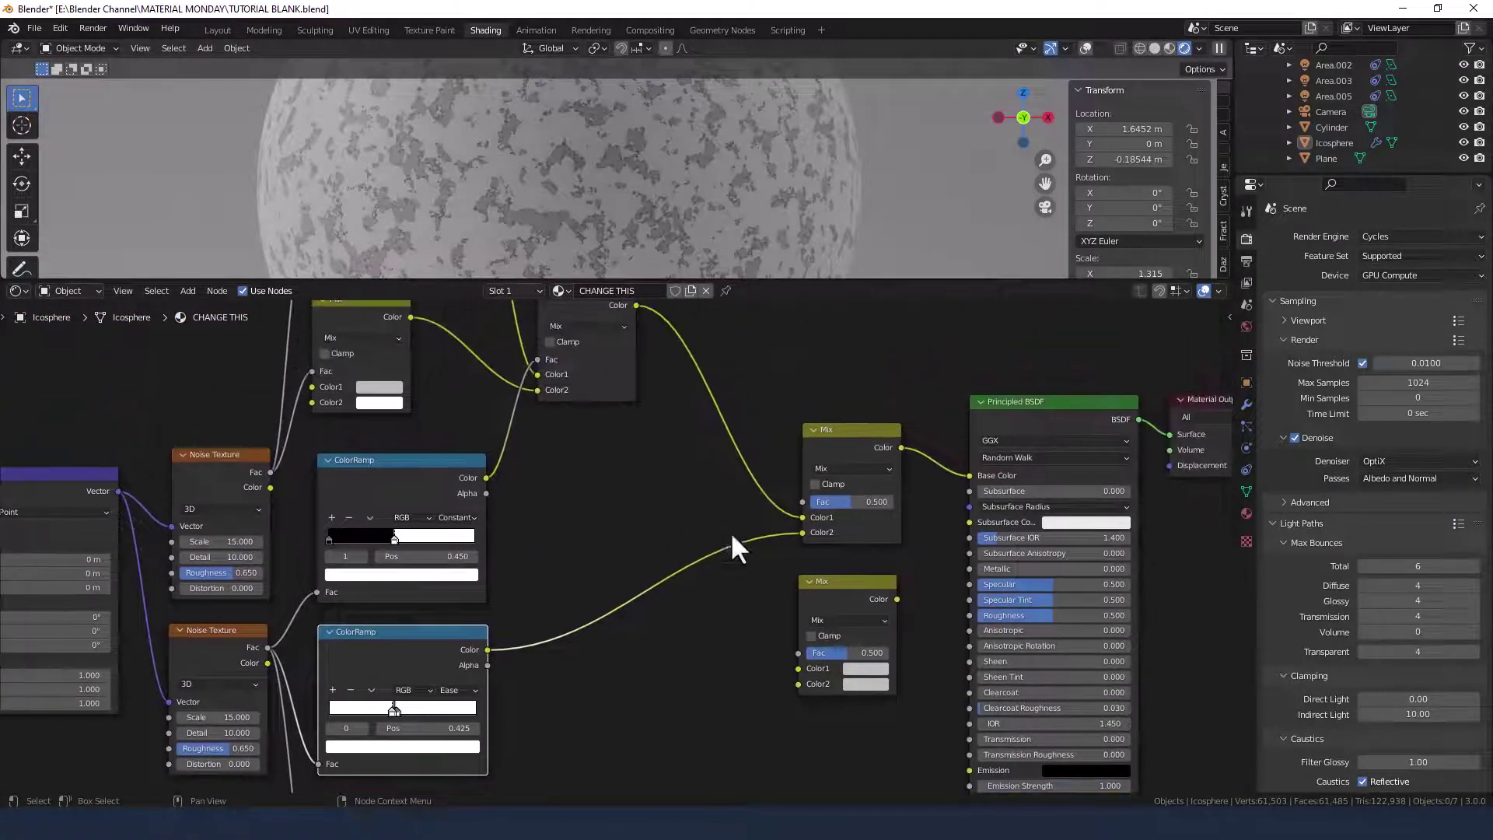
{"action": "left_click", "coordinate": [863, 500]}
{"action": "type", "text": ".25"}
{"action": "key", "text": "Return"}
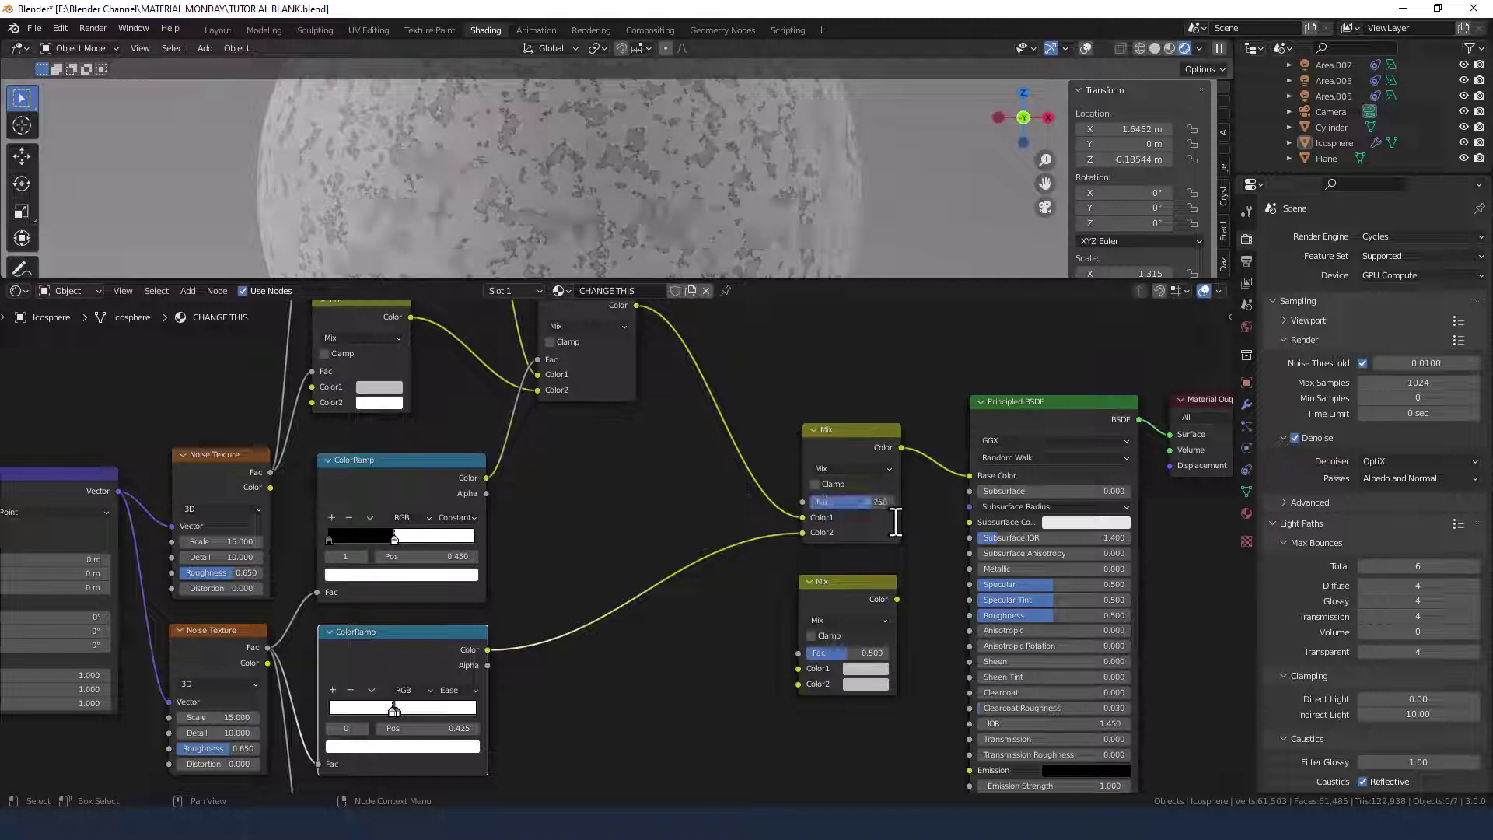
{"action": "scroll", "coordinate": [566, 533], "scroll_direction": "down", "scroll_amount": 2}
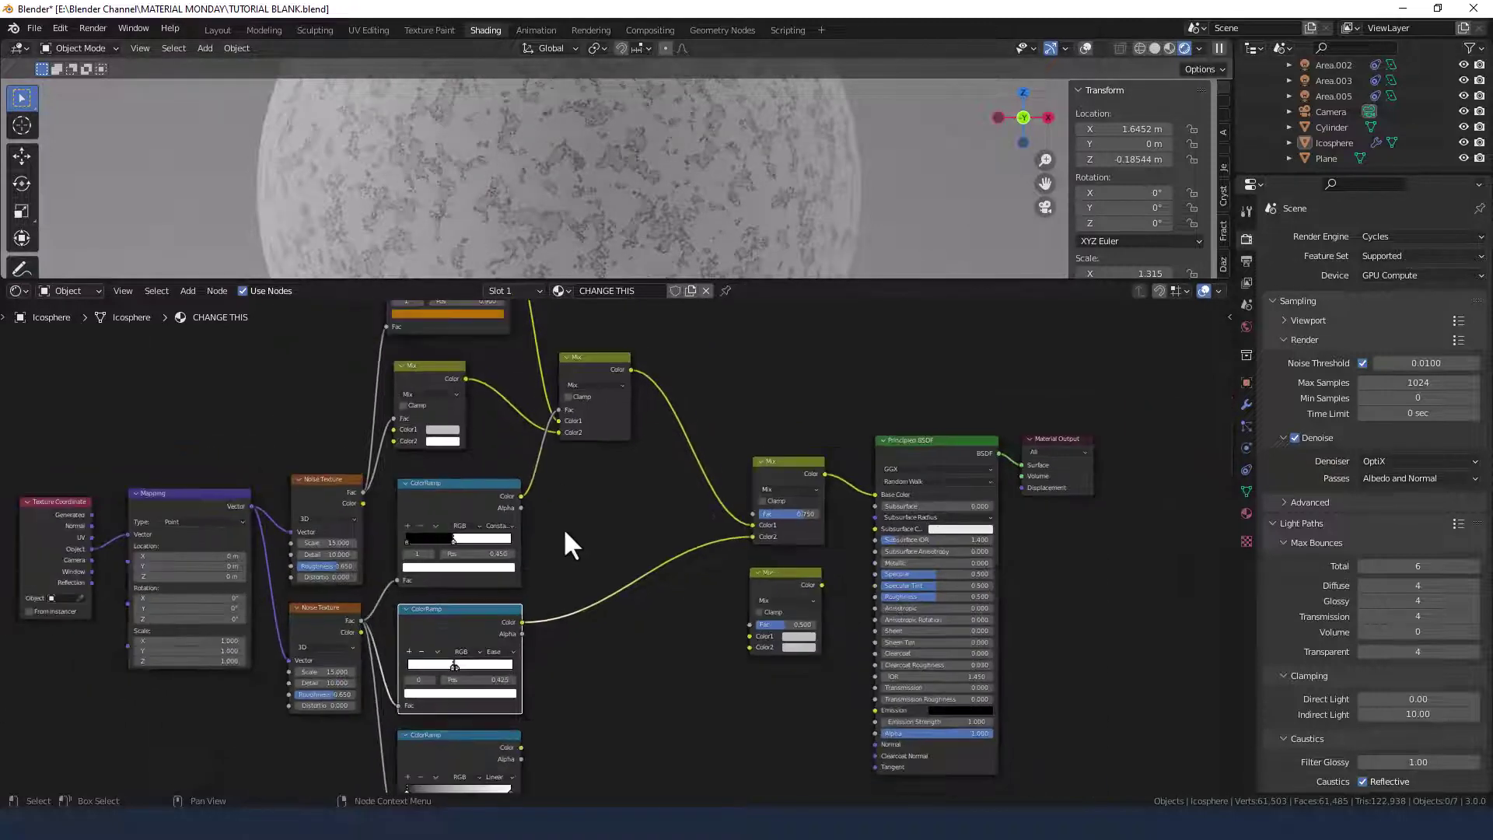
{"action": "scroll", "coordinate": [566, 539], "scroll_direction": "down", "scroll_amount": 1}
{"action": "middle_click_drag", "start_coordinate": [567, 539], "coordinate": [571, 470]}
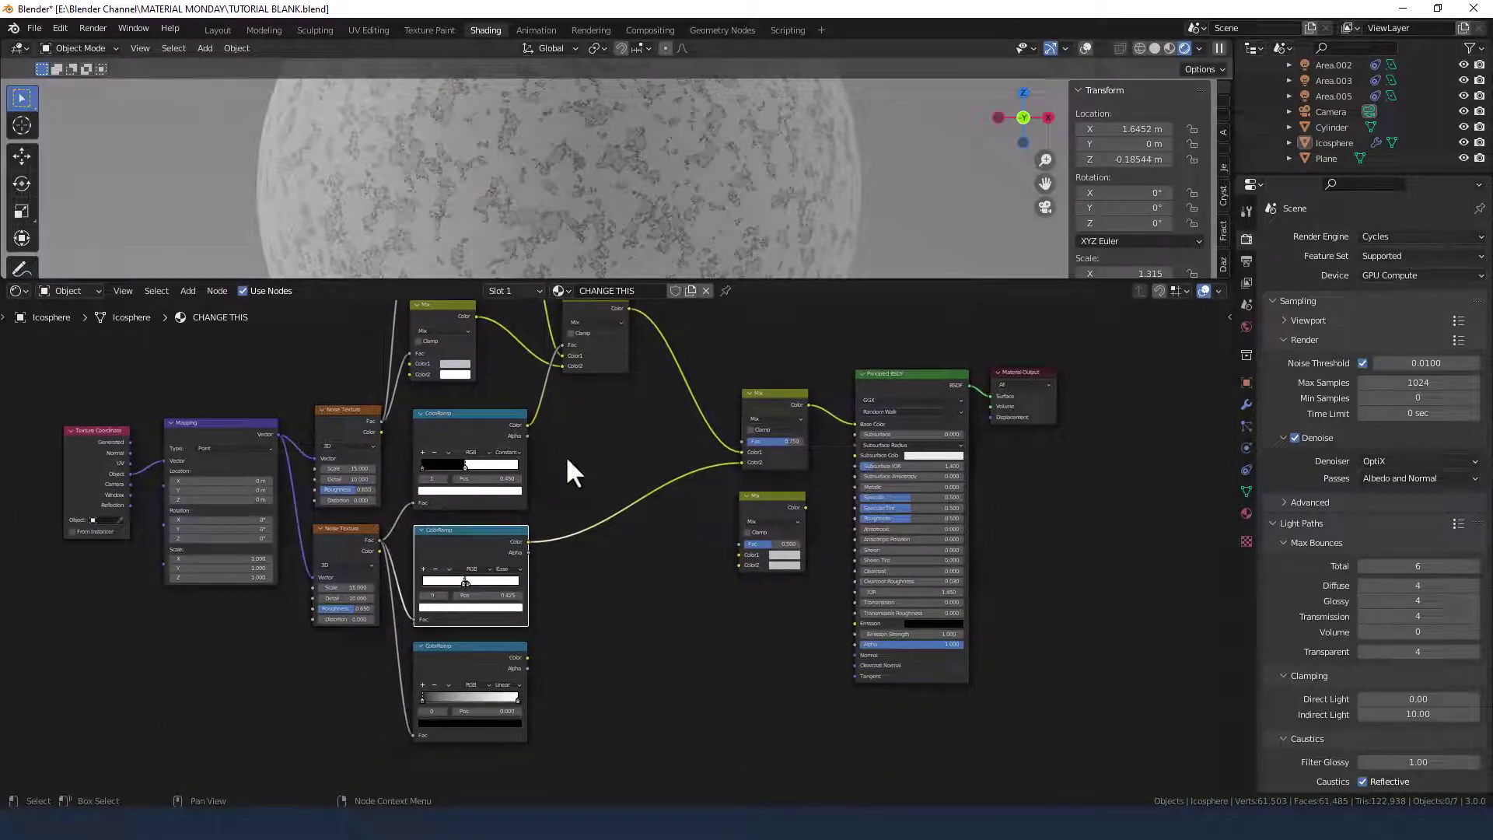
{"action": "mouse_move", "coordinate": [633, 567]}
{"action": "middle_mouse_down"}
{"action": "mouse_move", "coordinate": [627, 537]}
{"action": "mouse_move", "coordinate": [610, 553]}
{"action": "middle_mouse_up"}
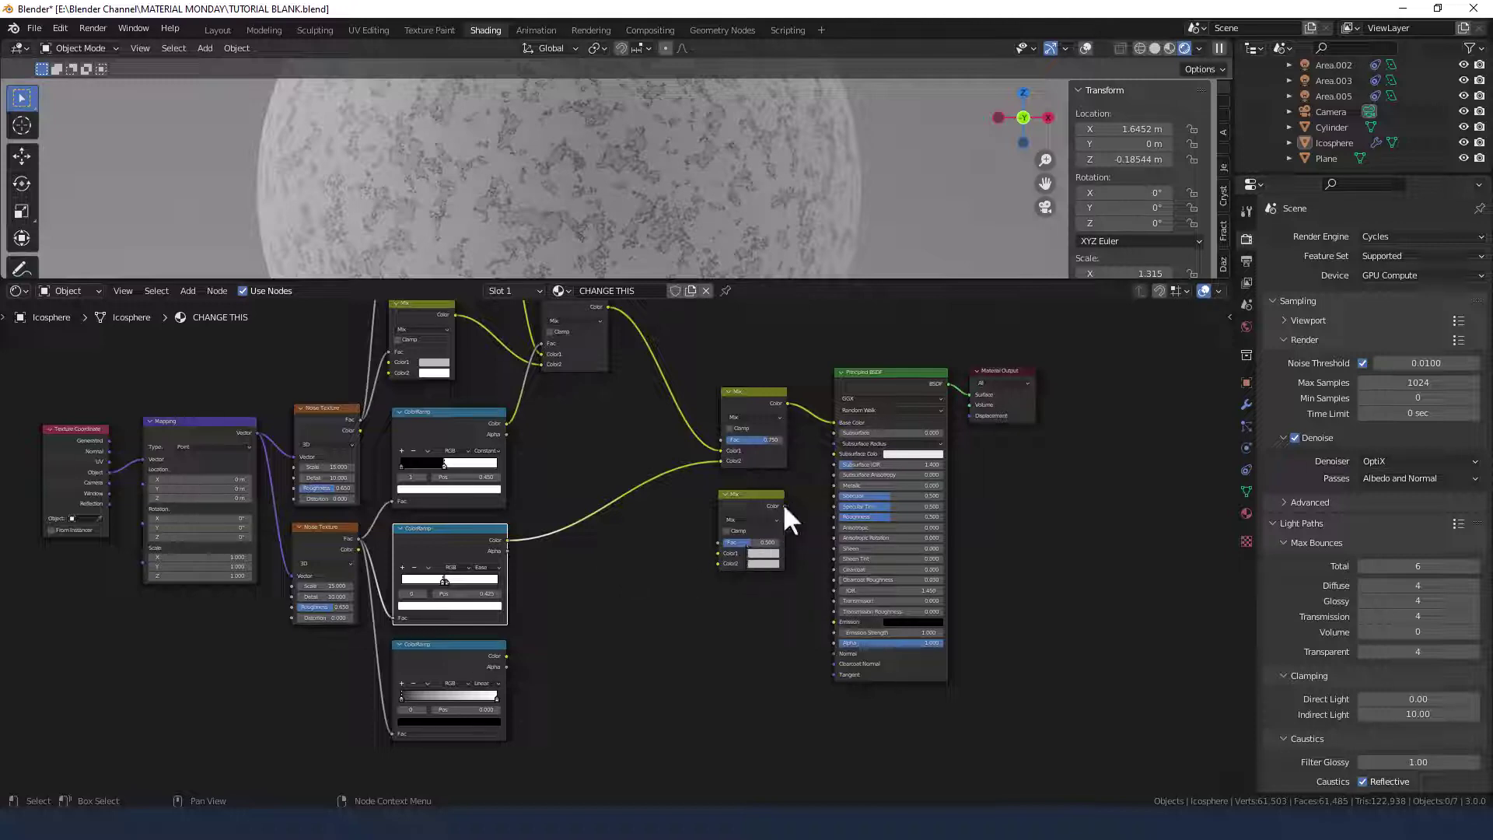
Wire the lower Mix into Roughness, mask it with the top ColorRamp, and set its colours white and black.
{"action": "left_click_drag", "start_coordinate": [785, 505], "coordinate": [834, 521]}
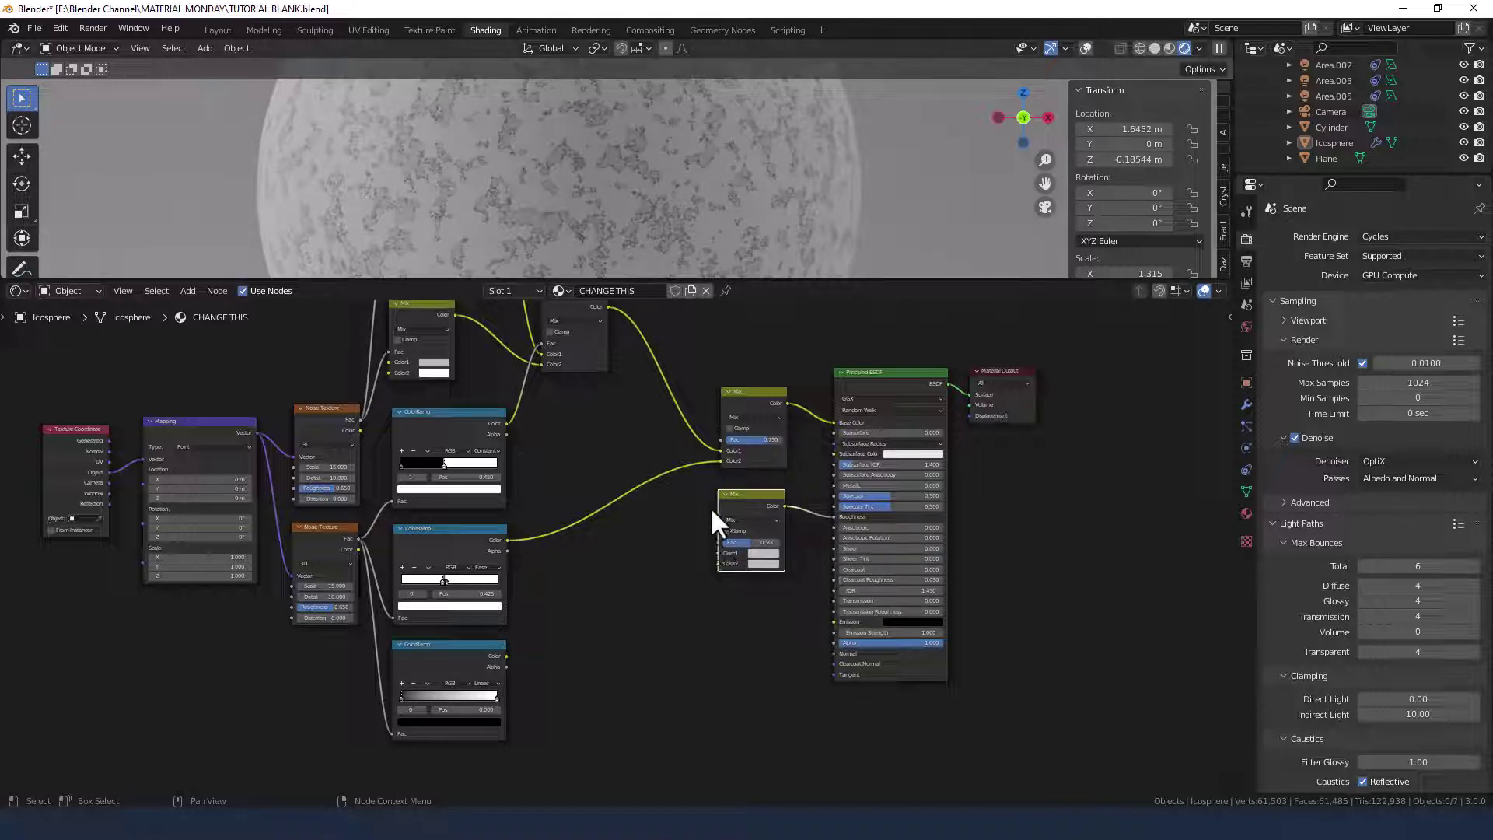
{"action": "left_click_drag", "start_coordinate": [505, 421], "coordinate": [713, 548]}
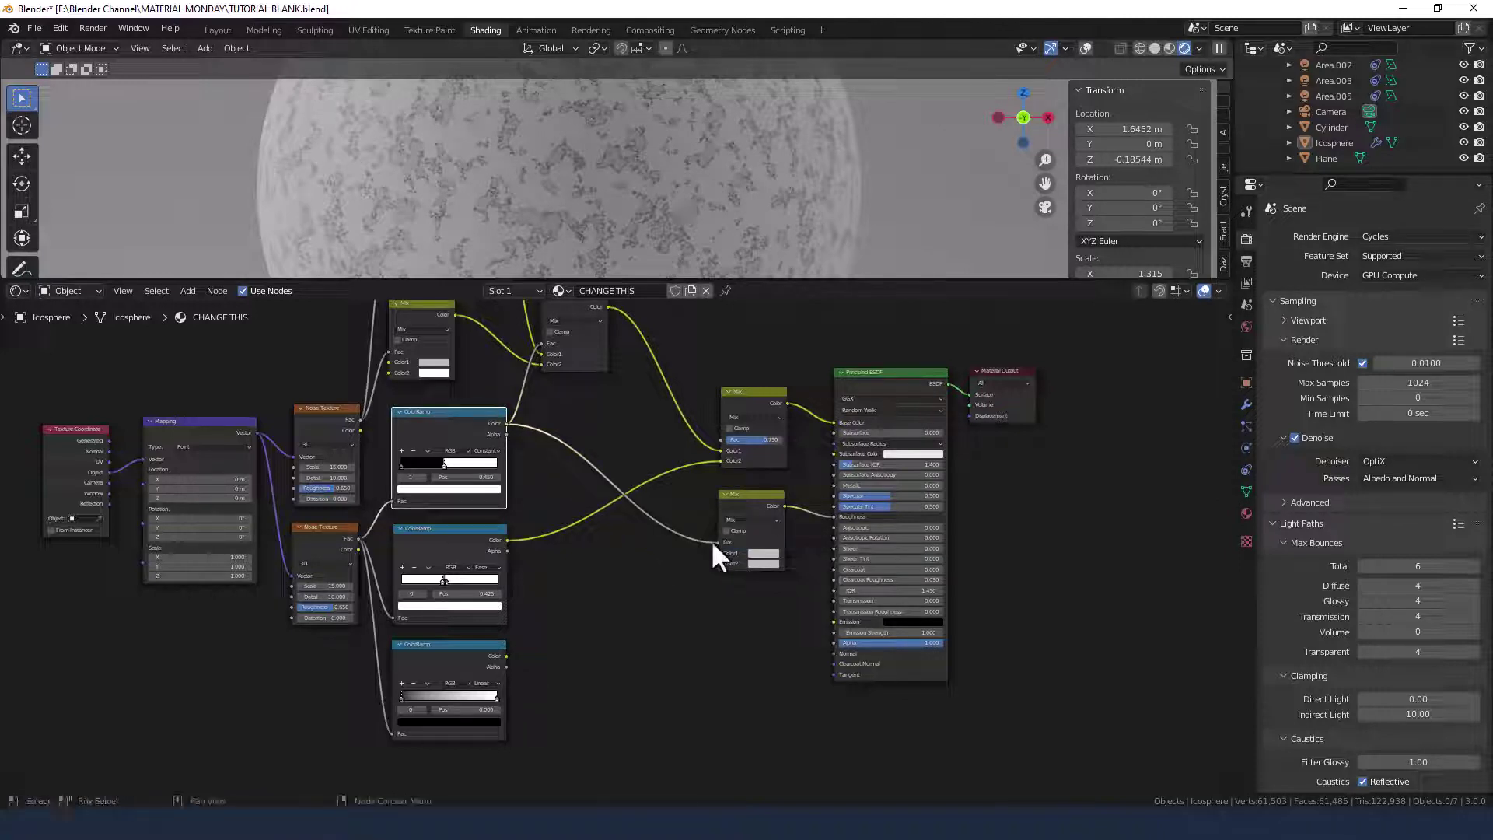
{"action": "left_click", "coordinate": [768, 553]}
{"action": "scroll", "coordinate": [764, 563], "scroll_direction": "up", "scroll_amount": 3}
{"action": "left_click", "coordinate": [843, 559]}
{"action": "left_click_drag", "start_coordinate": [873, 517], "coordinate": [793, 540]}
{"action": "left_click", "coordinate": [872, 577]}
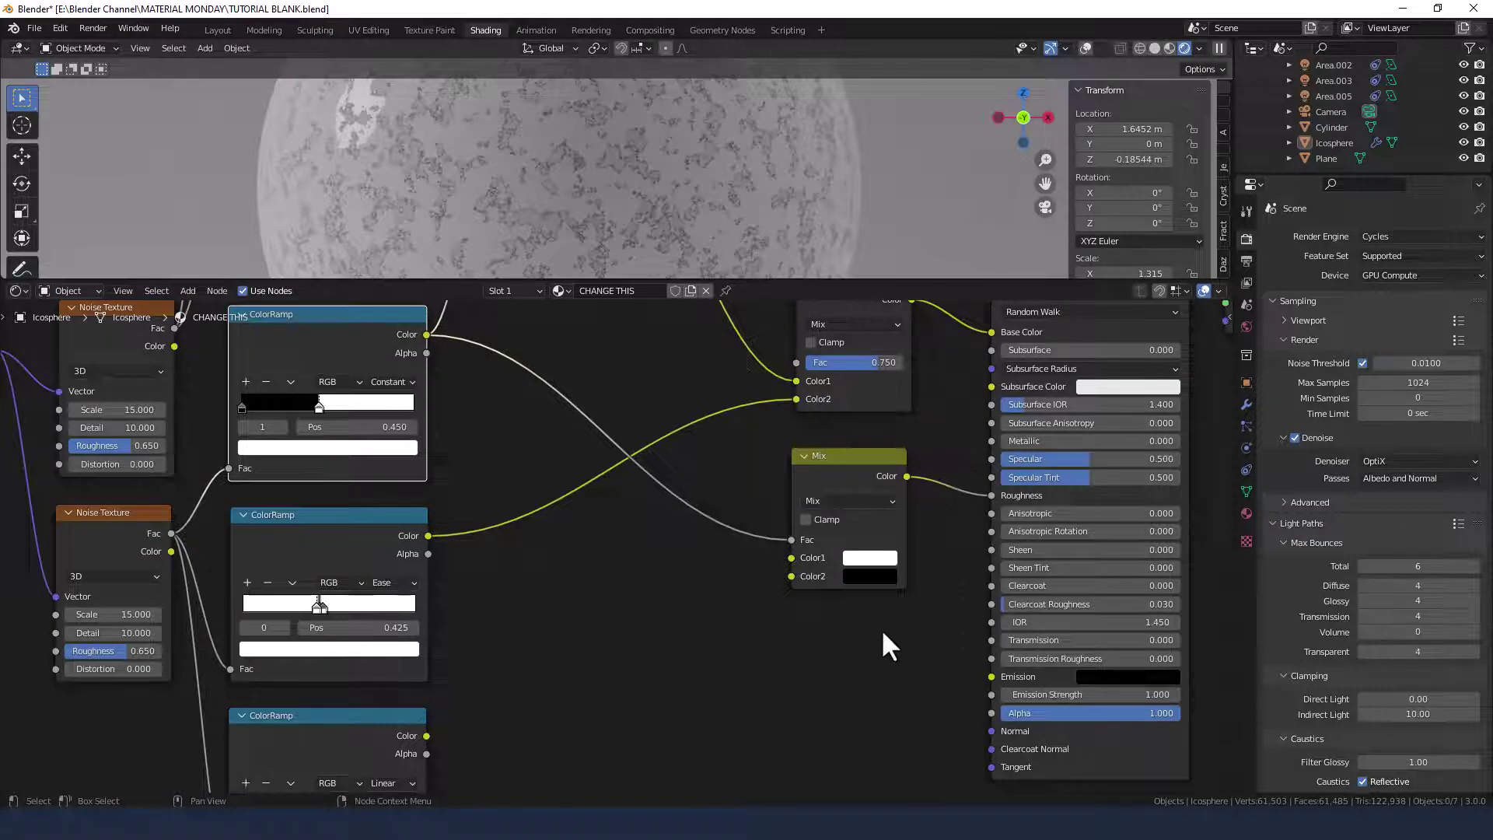
Pan and zoom the viewport and node graph to inspect the speckled patch outlines.
{"action": "scroll", "coordinate": [879, 631], "scroll_direction": "down", "scroll_amount": 2}
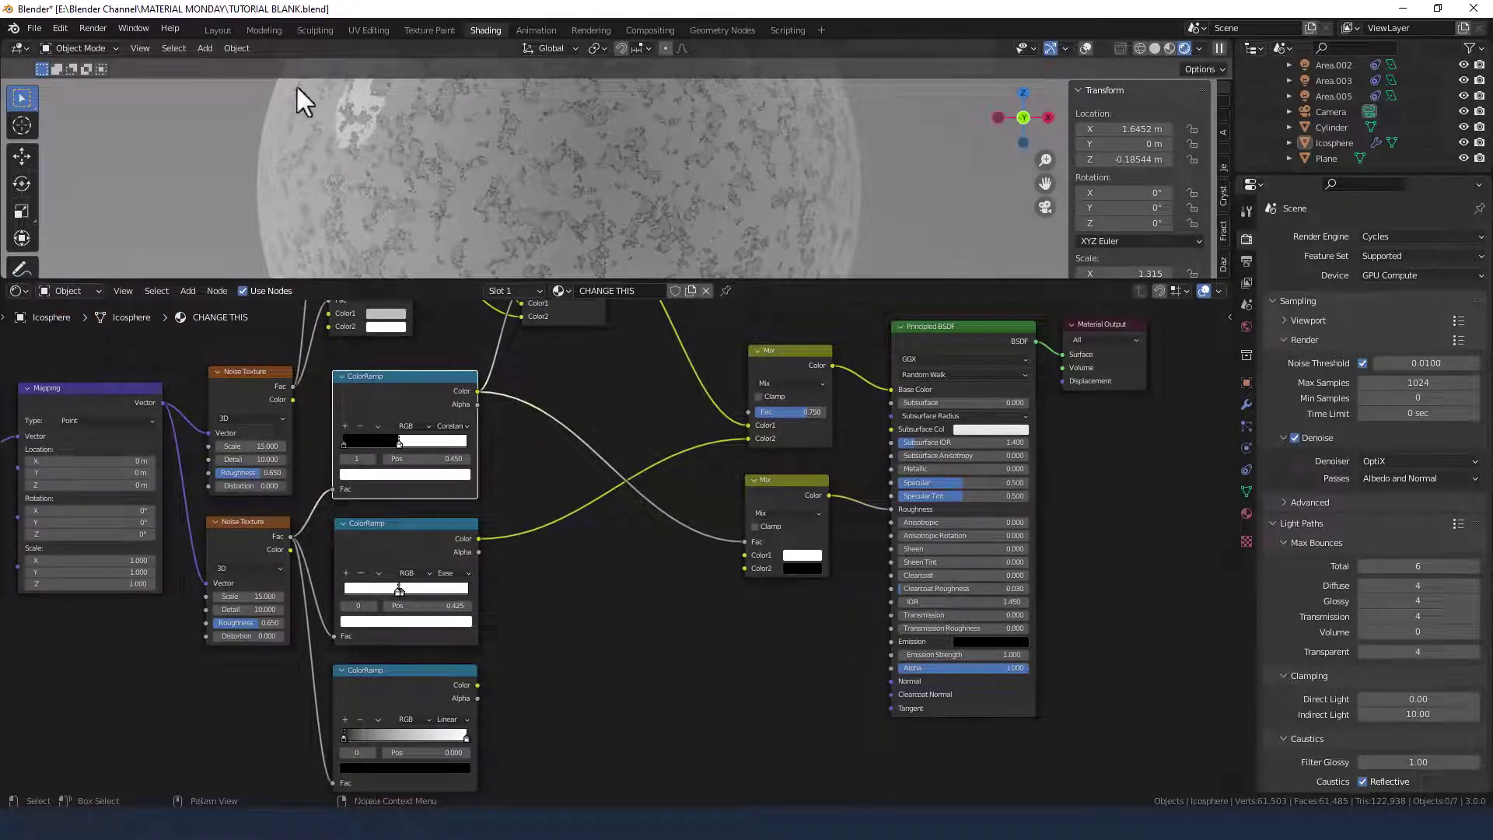
{"action": "middle_click_drag", "start_coordinate": [333, 124], "coordinate": [432, 210], "text": "shift"}
{"action": "scroll", "coordinate": [435, 211], "scroll_direction": "up", "scroll_amount": 3}
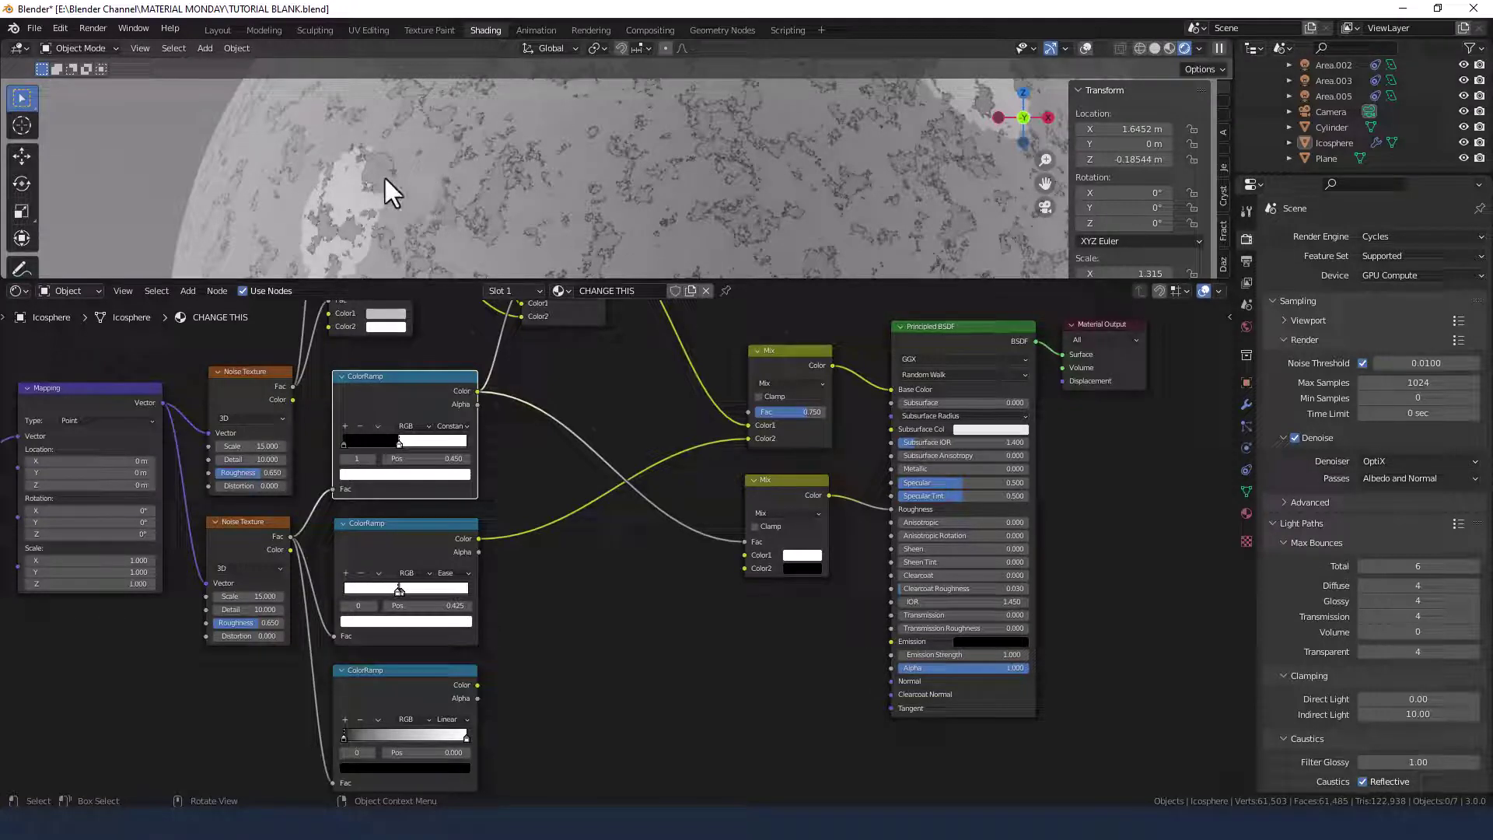
{"action": "scroll", "coordinate": [595, 548], "scroll_direction": "down", "scroll_amount": 2}
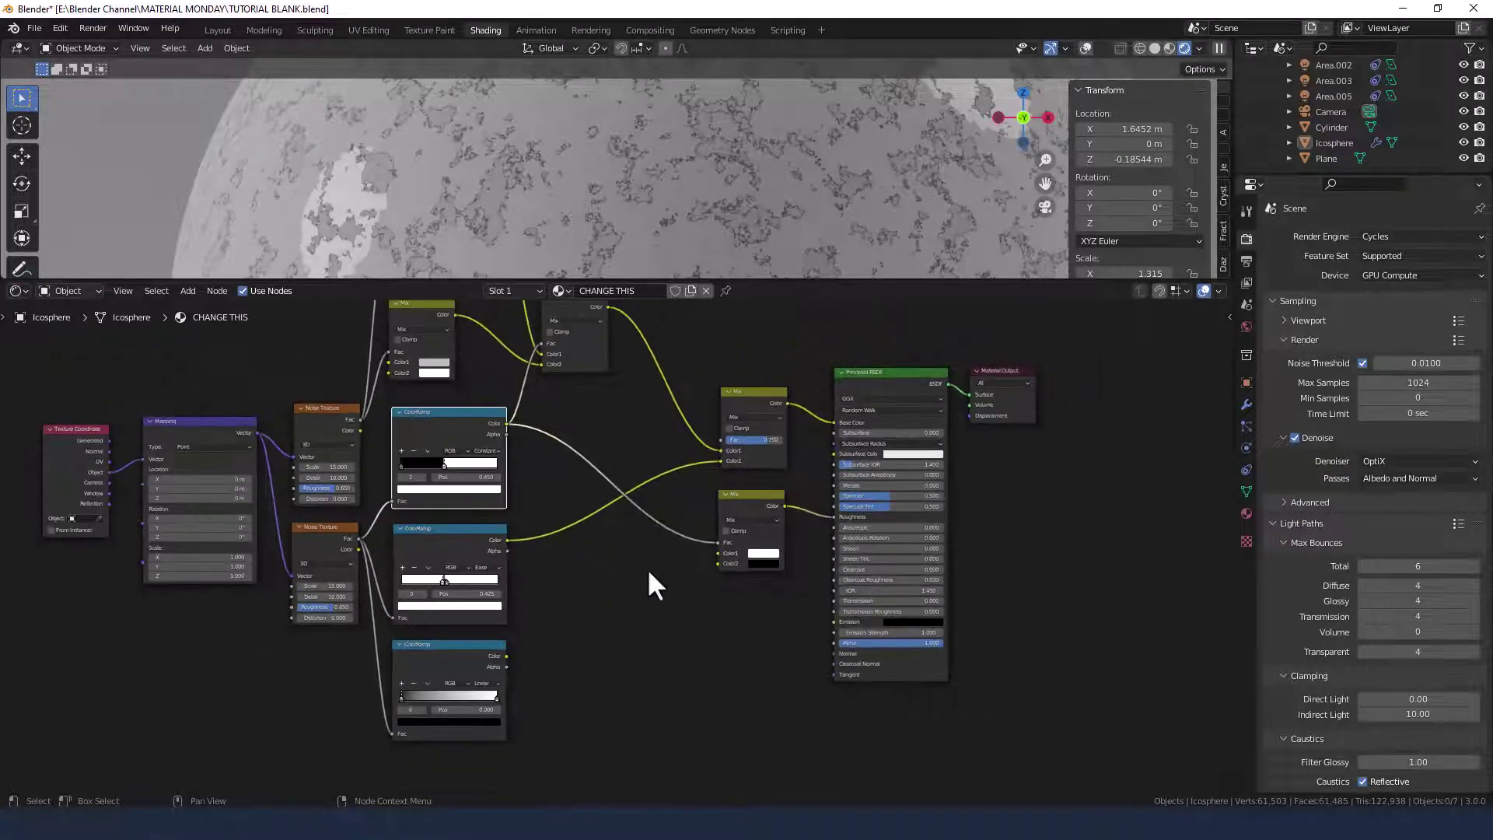
{"action": "scroll", "coordinate": [604, 197], "scroll_direction": "down", "scroll_amount": 3}
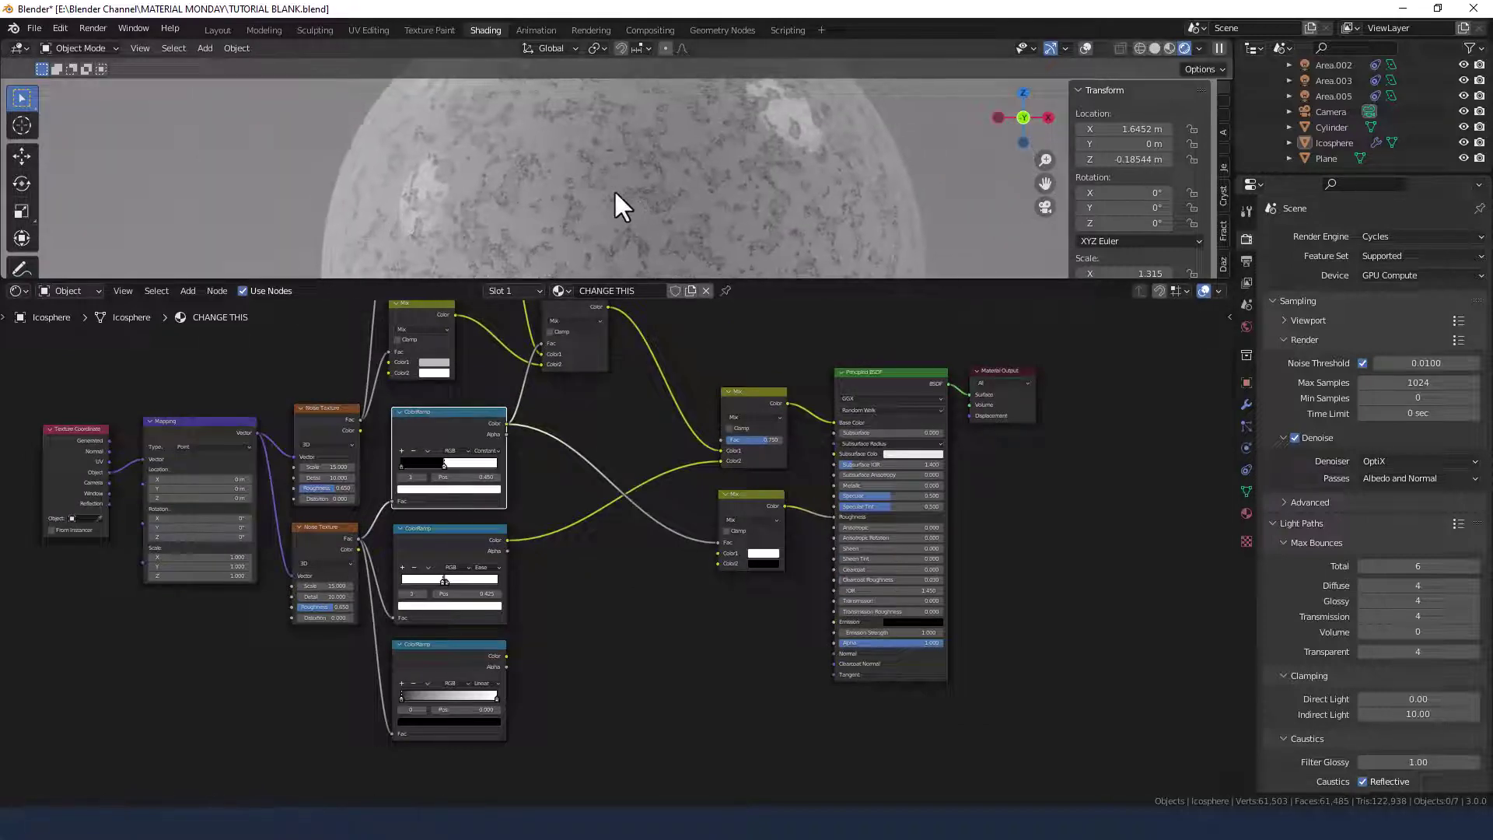
{"action": "middle_click_drag", "start_coordinate": [616, 566], "coordinate": [608, 550]}
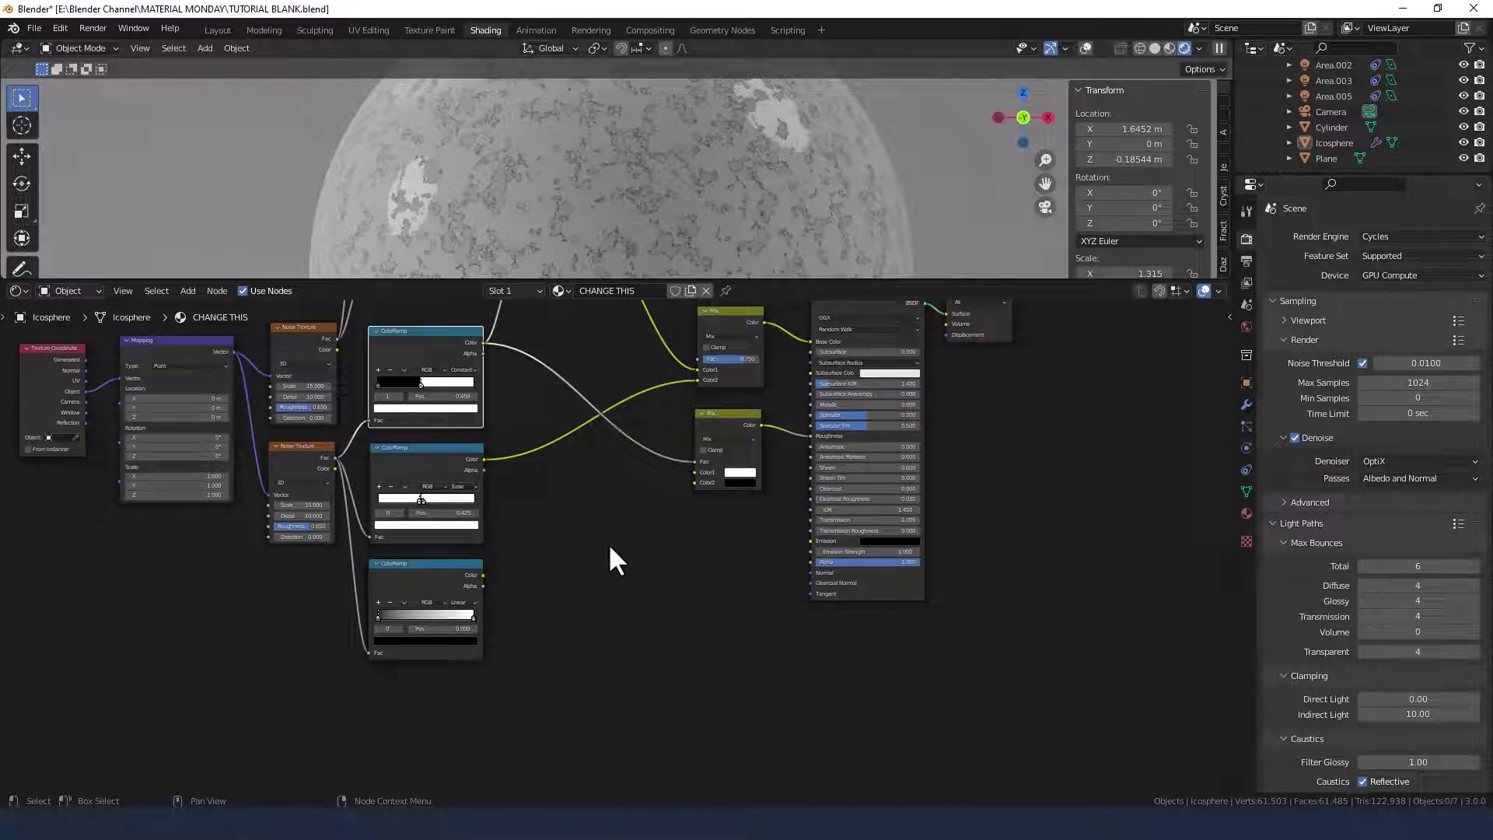
Add a Bump node via search and insert it on the Principled BSDF Normal input.
{"action": "key", "text": "shift+a"}
{"action": "left_click", "coordinate": [615, 570]}
{"action": "type", "text": "bum"}
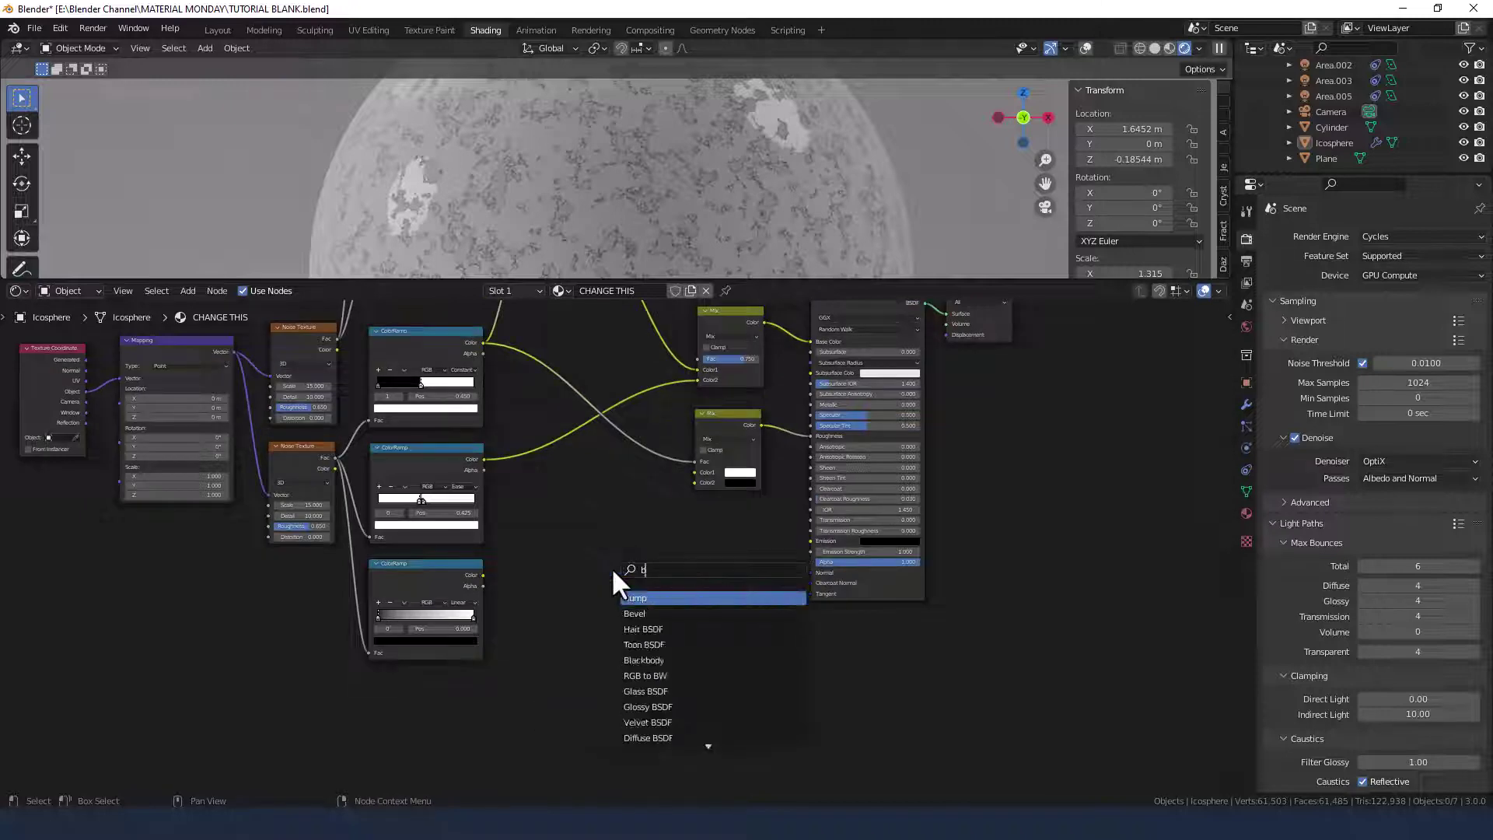
{"action": "left_click", "coordinate": [636, 597]}
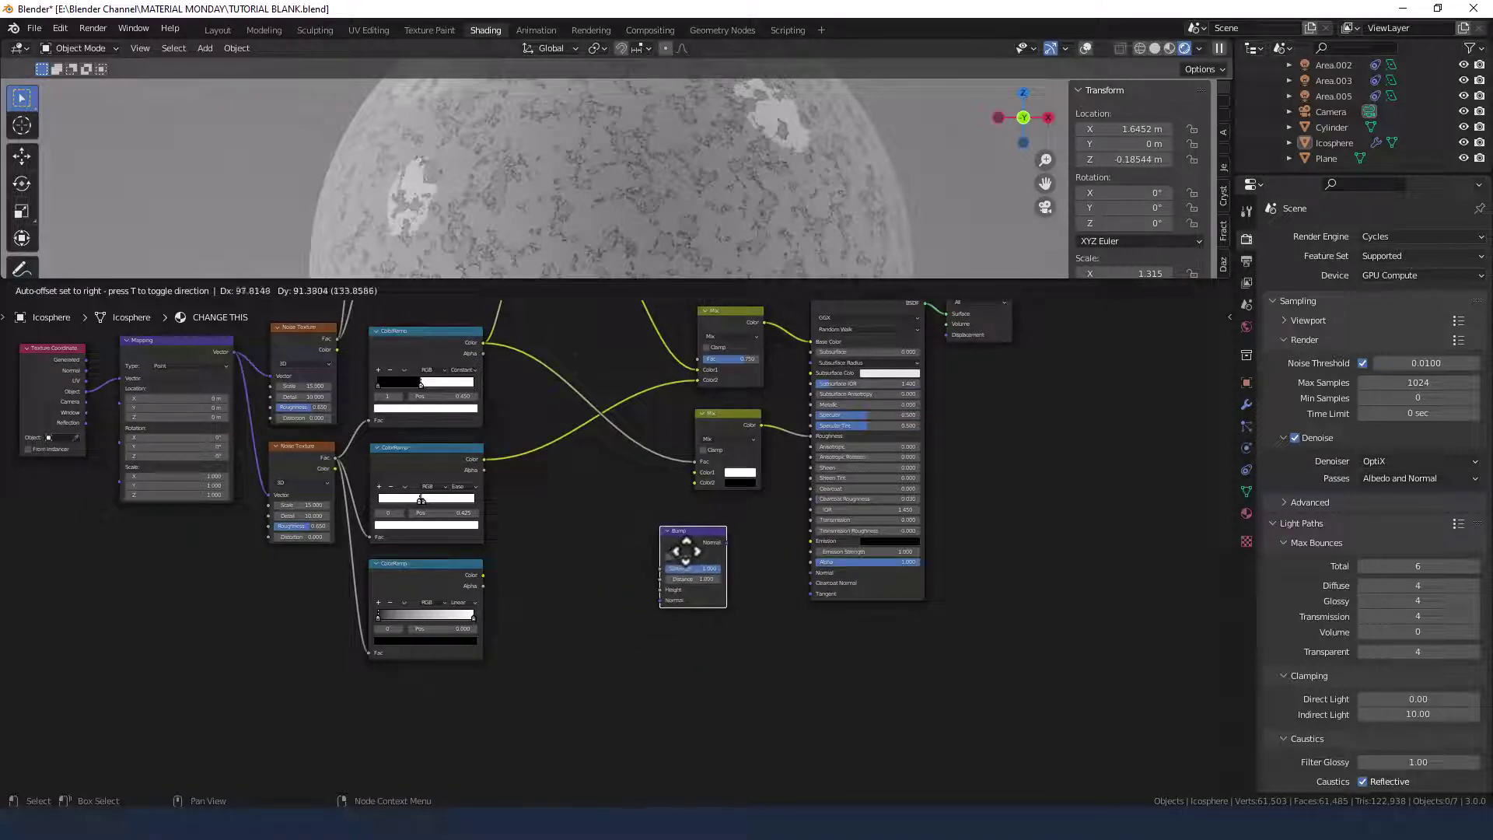
{"action": "left_click", "coordinate": [805, 569]}
{"action": "scroll", "coordinate": [687, 568], "scroll_direction": "up", "scroll_amount": 2}
{"action": "middle_click_drag", "start_coordinate": [687, 568], "coordinate": [771, 568]}
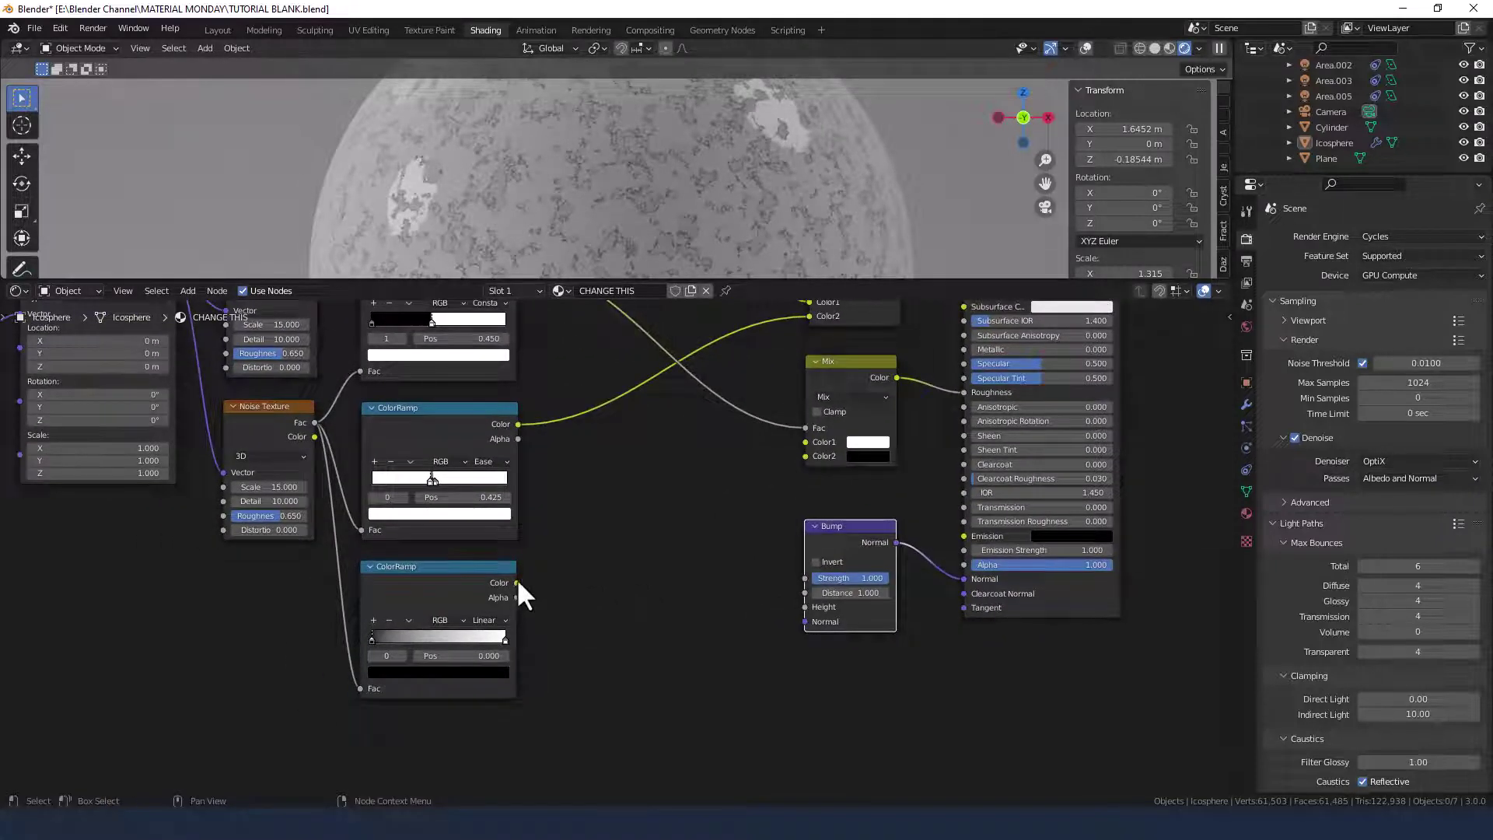
Connect the linear ColorRamp's Color to the Bump node's Height.
{"action": "left_click_drag", "start_coordinate": [516, 583], "coordinate": [757, 627]}
{"action": "left_click_drag", "start_coordinate": [800, 609], "coordinate": [801, 610]}
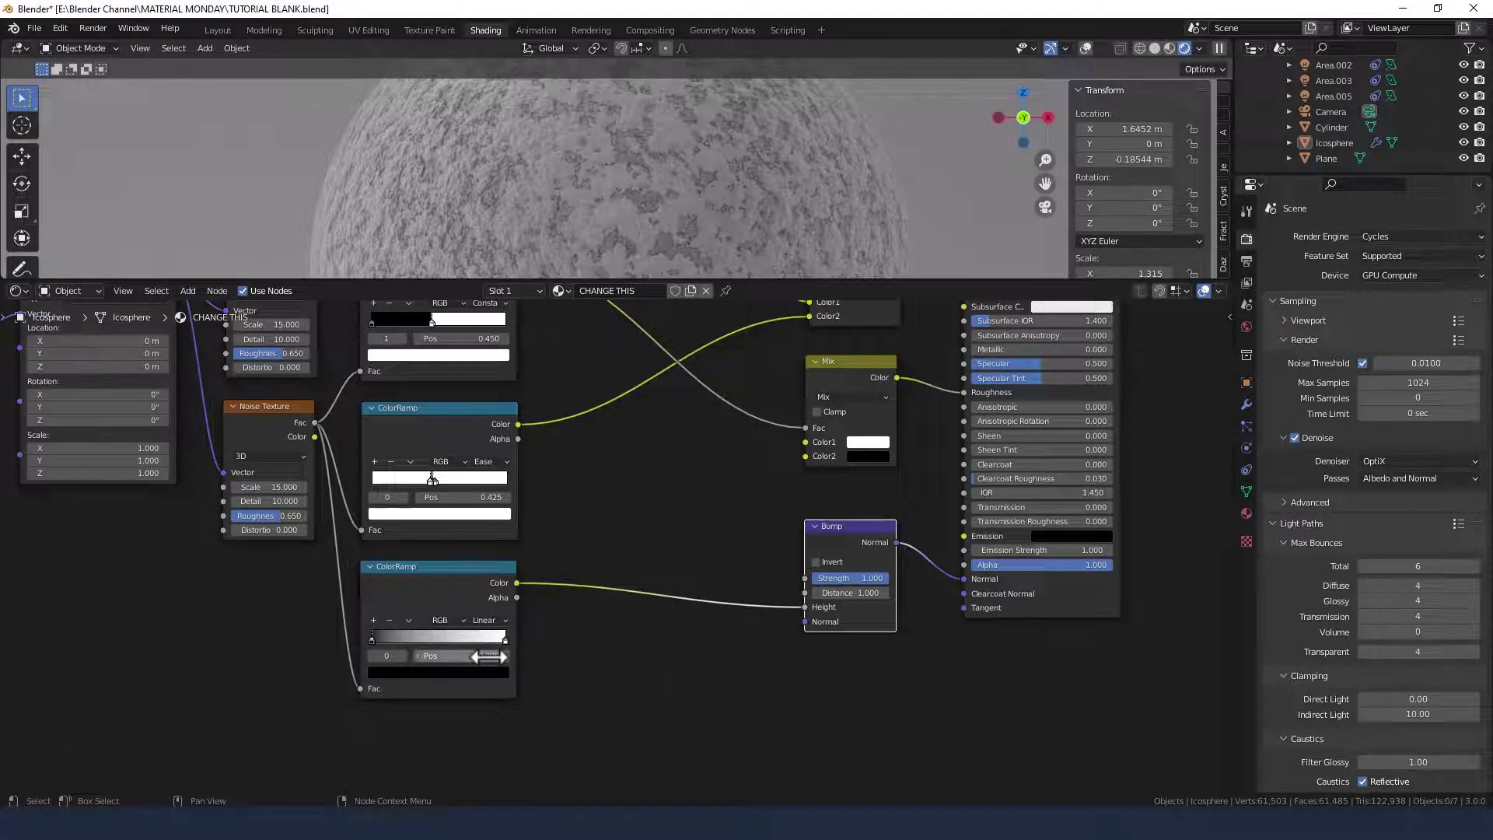
{"action": "scroll", "coordinate": [534, 645], "scroll_direction": "up", "scroll_amount": 3}
Add a middle stop to the linear ColorRamp and set its white stop to position 0.5.
{"action": "middle_click_drag", "start_coordinate": [552, 639], "coordinate": [809, 587]}
{"action": "scroll", "coordinate": [808, 589], "scroll_direction": "up", "scroll_amount": 2}
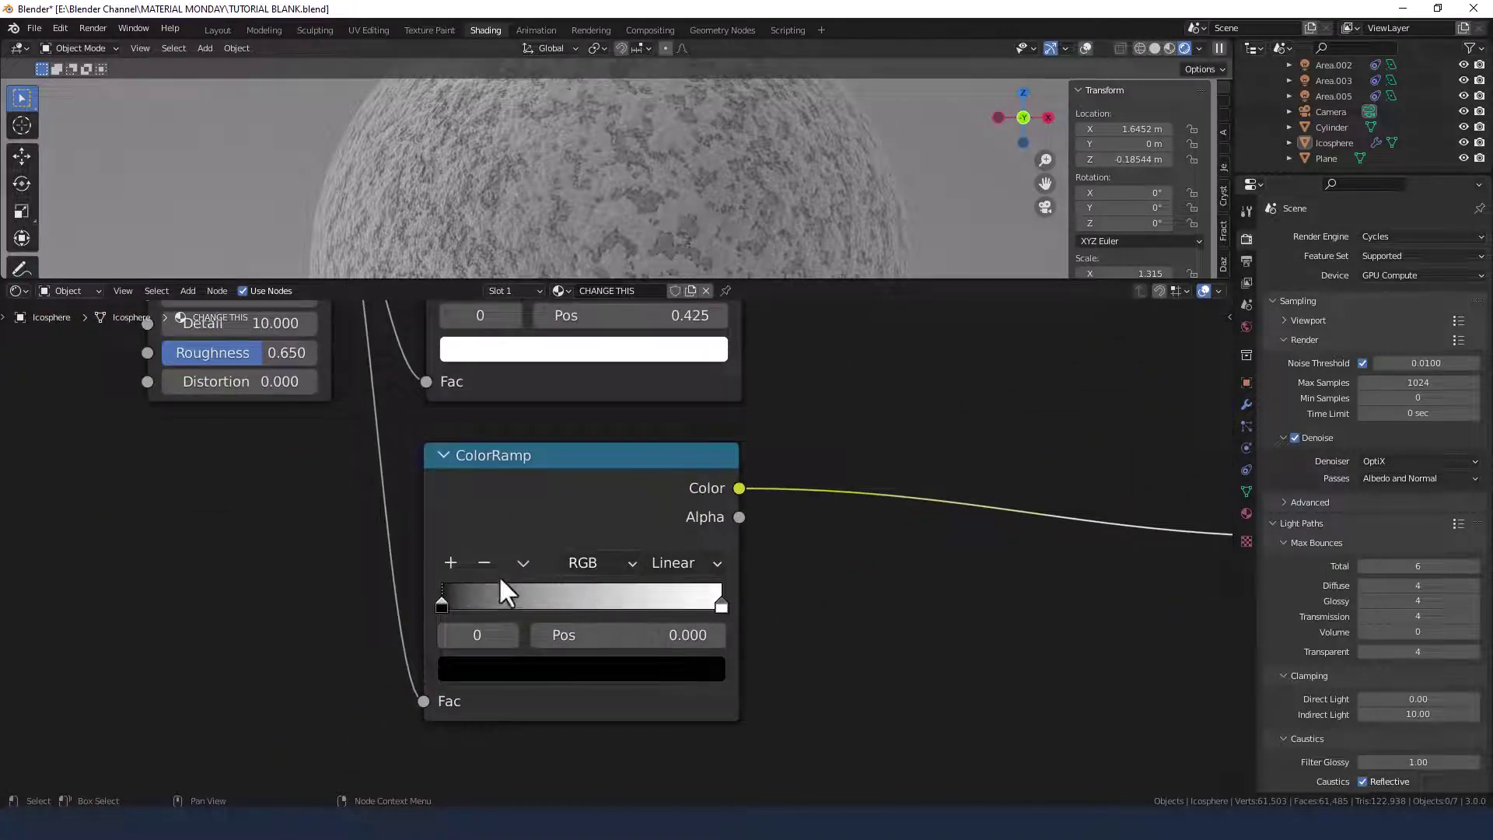
{"action": "left_click", "coordinate": [450, 562]}
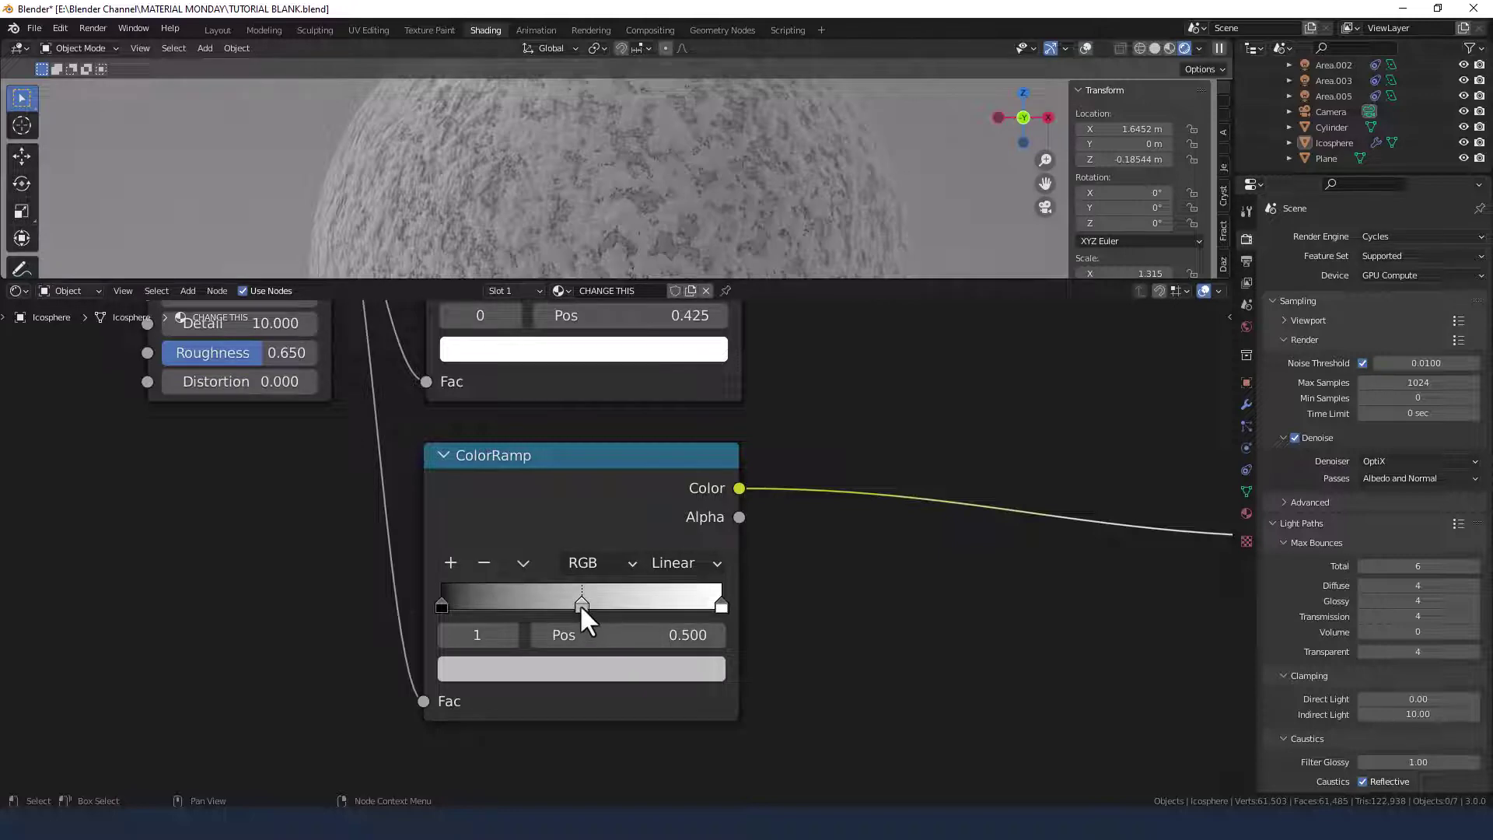
{"action": "left_click_drag", "start_coordinate": [580, 604], "coordinate": [650, 605]}
{"action": "left_click", "coordinate": [720, 606]}
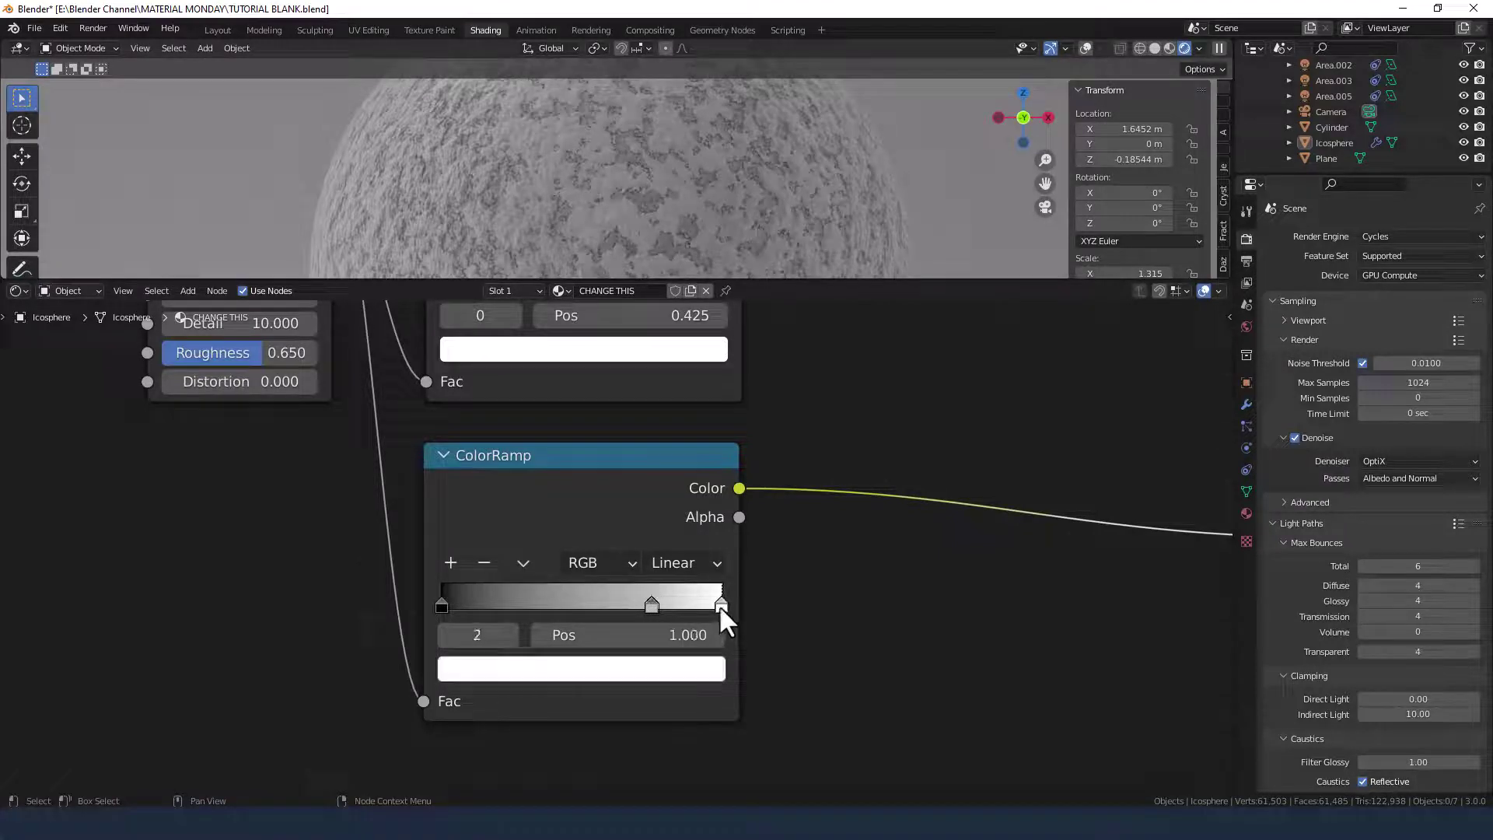
{"action": "left_click", "coordinate": [685, 635]}
{"action": "type", "text": "0.5"}
{"action": "key", "text": "Return"}
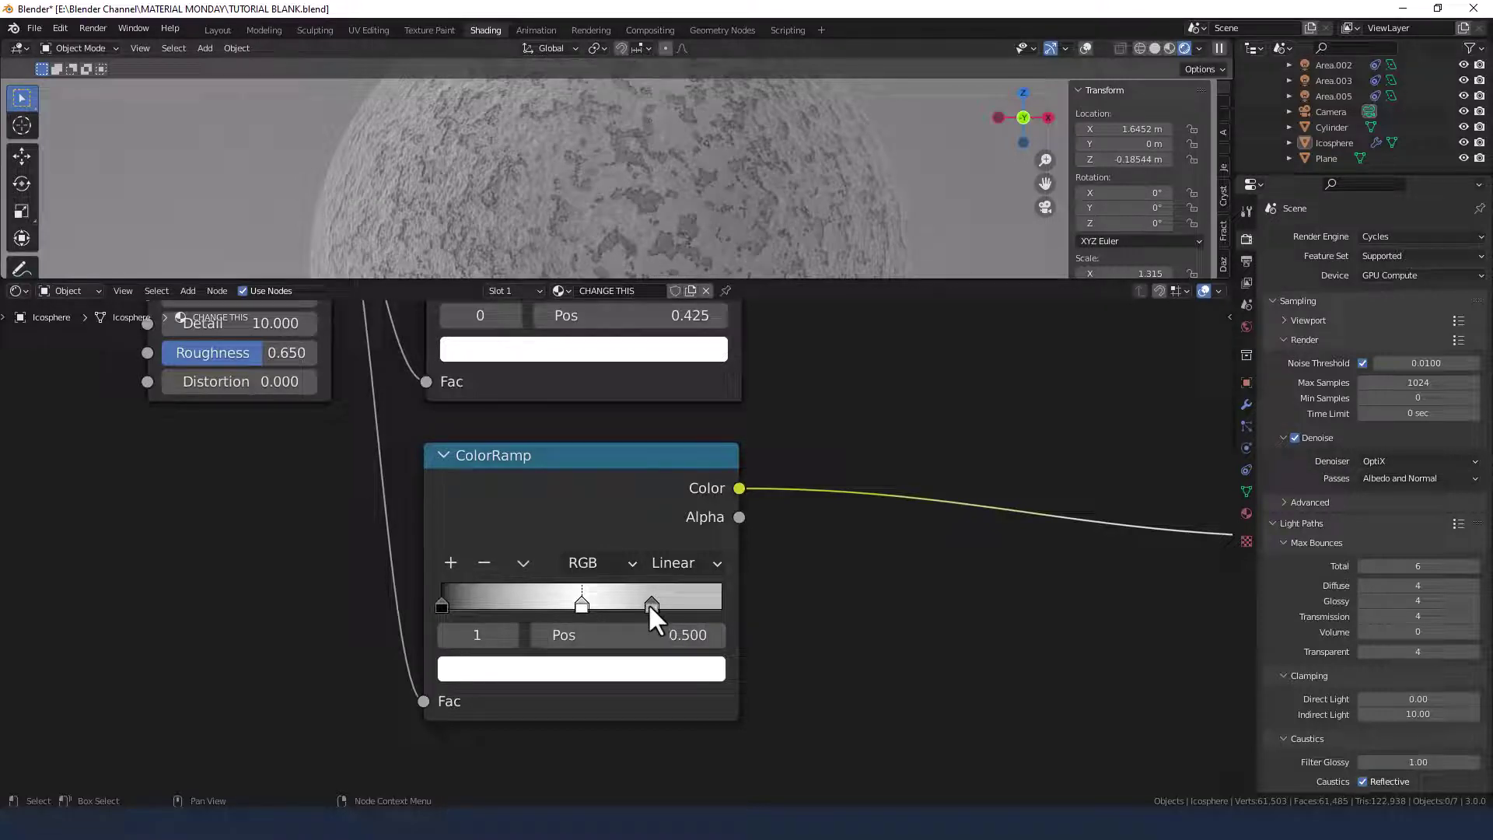
Move the bump ColorRamp's grey stop to 0.525 and its black stop to 0.475.
{"action": "left_click_drag", "start_coordinate": [649, 603], "coordinate": [588, 599]}
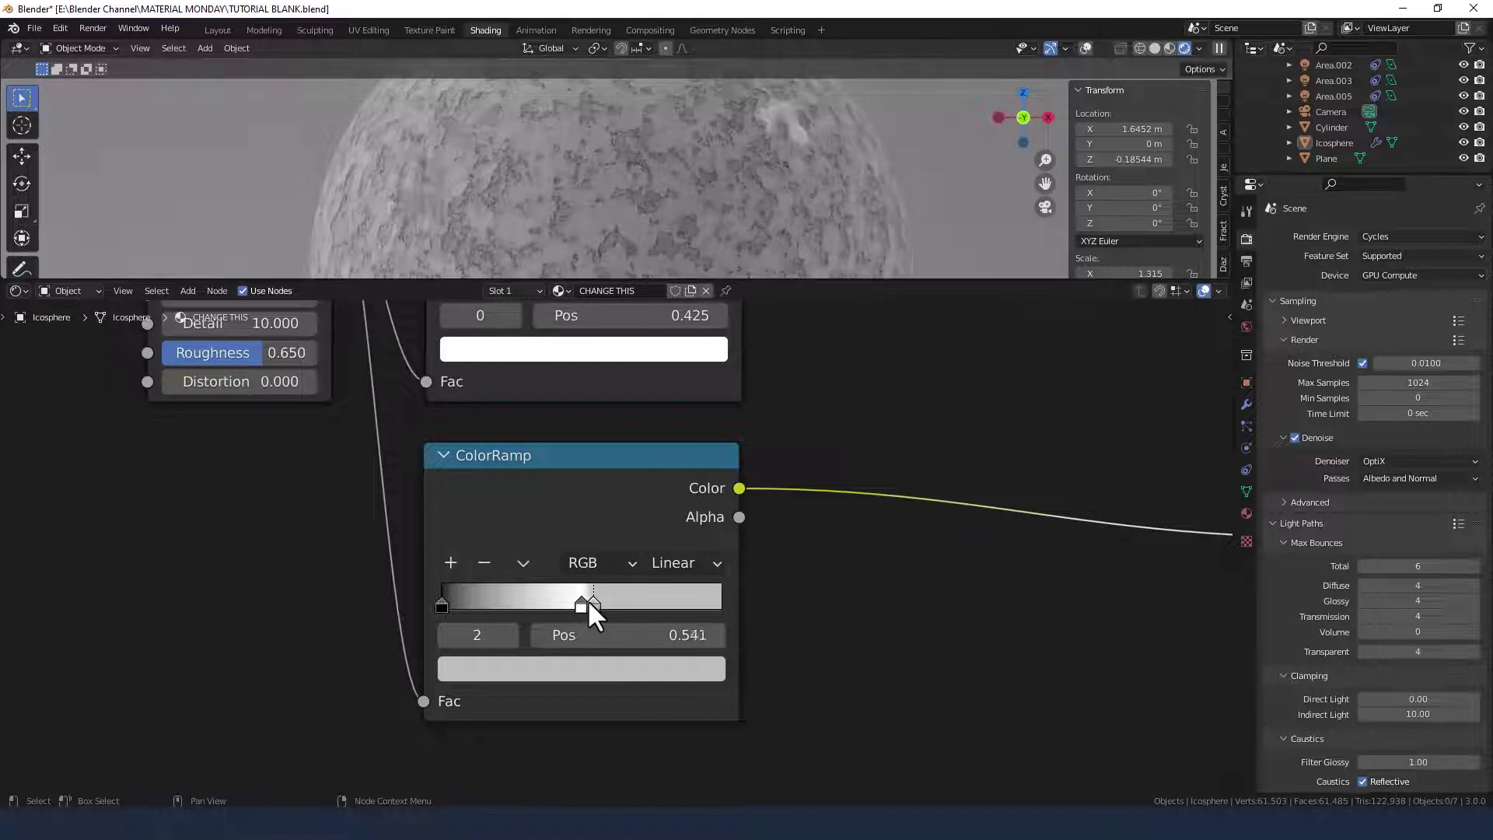
{"action": "left_click", "coordinate": [646, 638]}
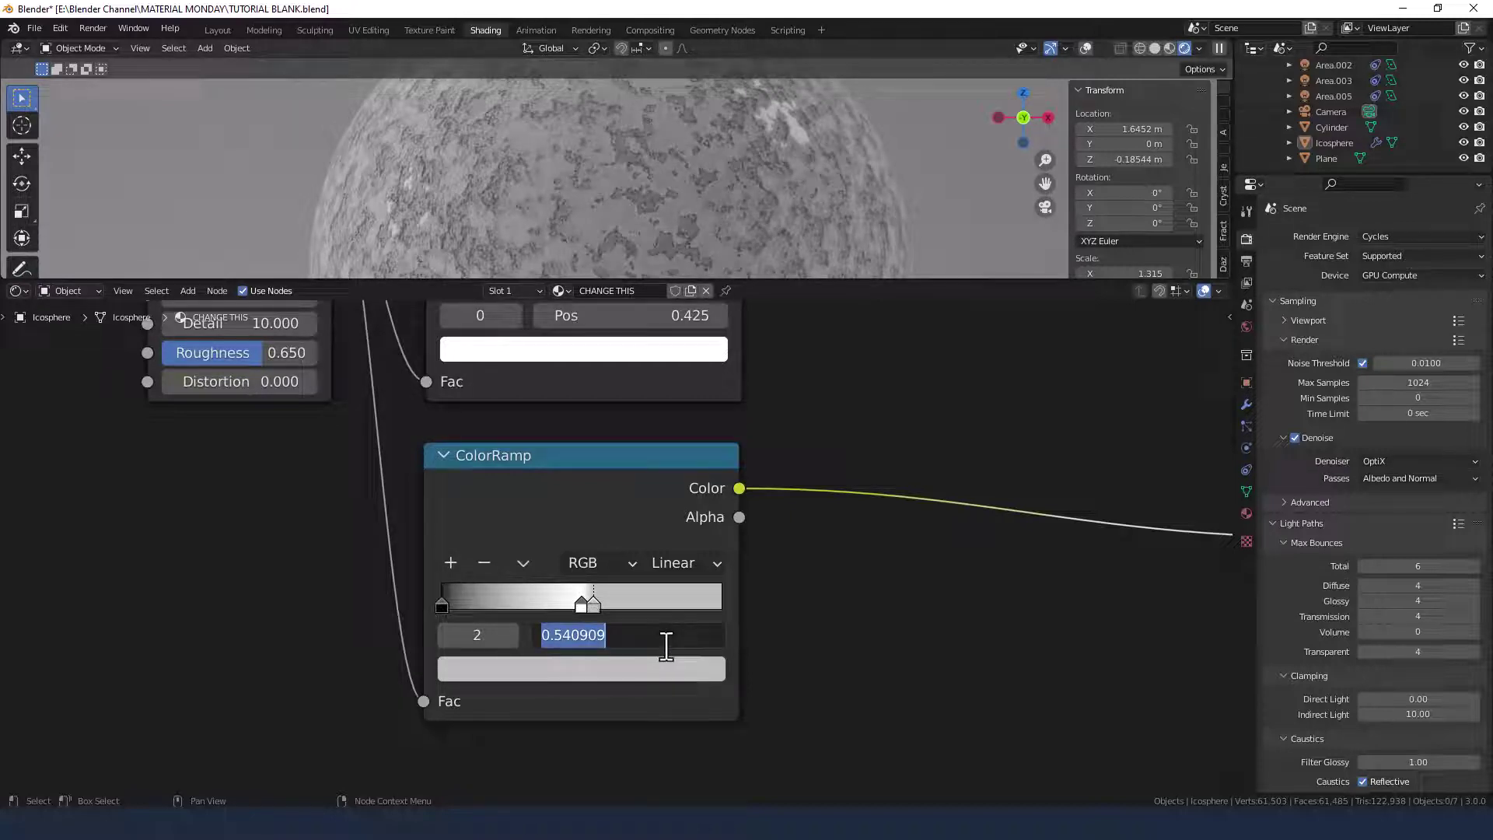
{"action": "type", "text": ".525"}
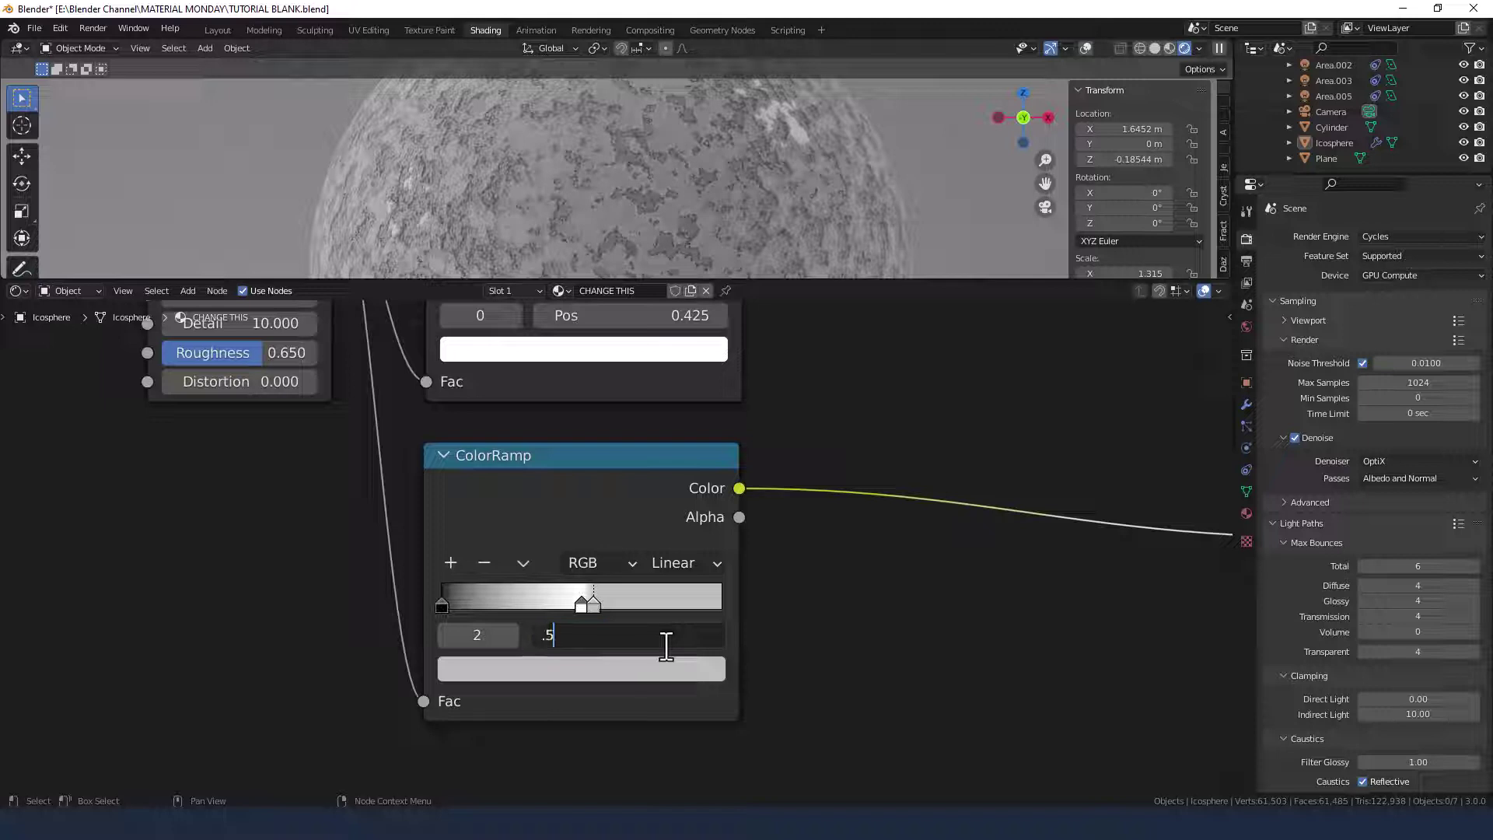
{"action": "key", "text": "Return"}
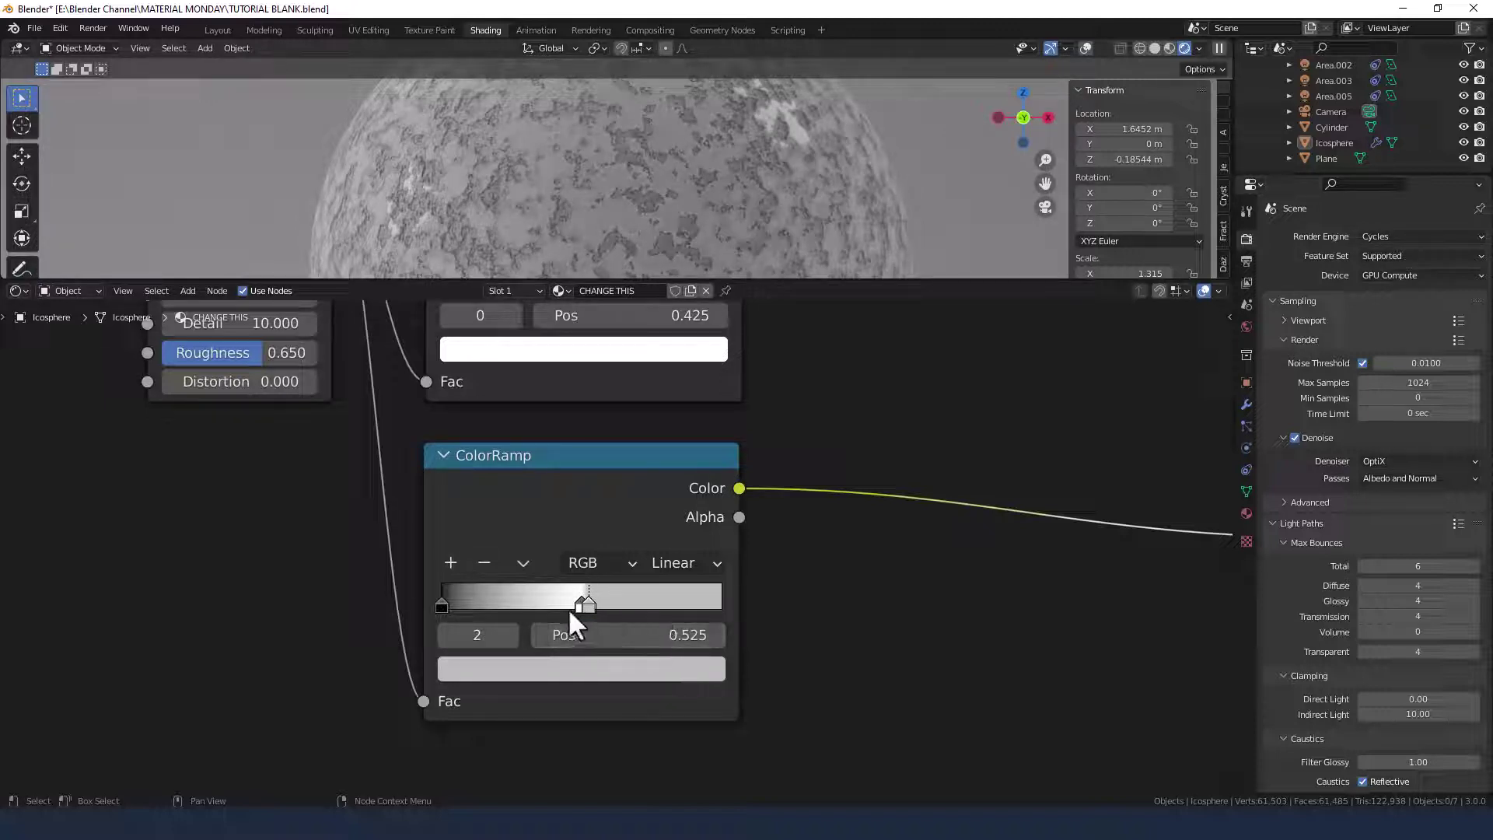
{"action": "left_click", "coordinate": [441, 604]}
{"action": "left_click_drag", "start_coordinate": [441, 604], "coordinate": [577, 608]}
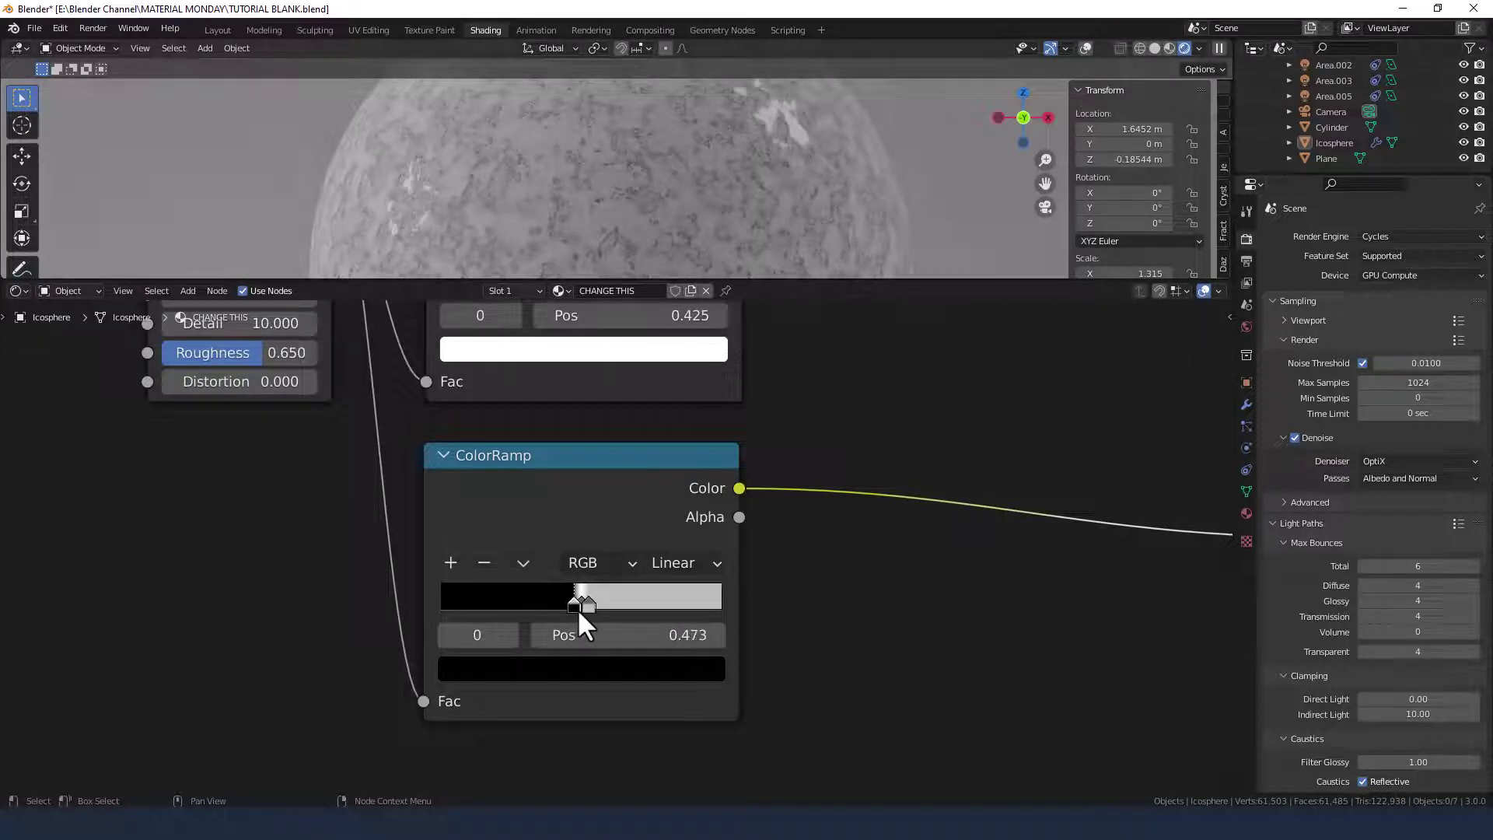
{"action": "left_click", "coordinate": [633, 636]}
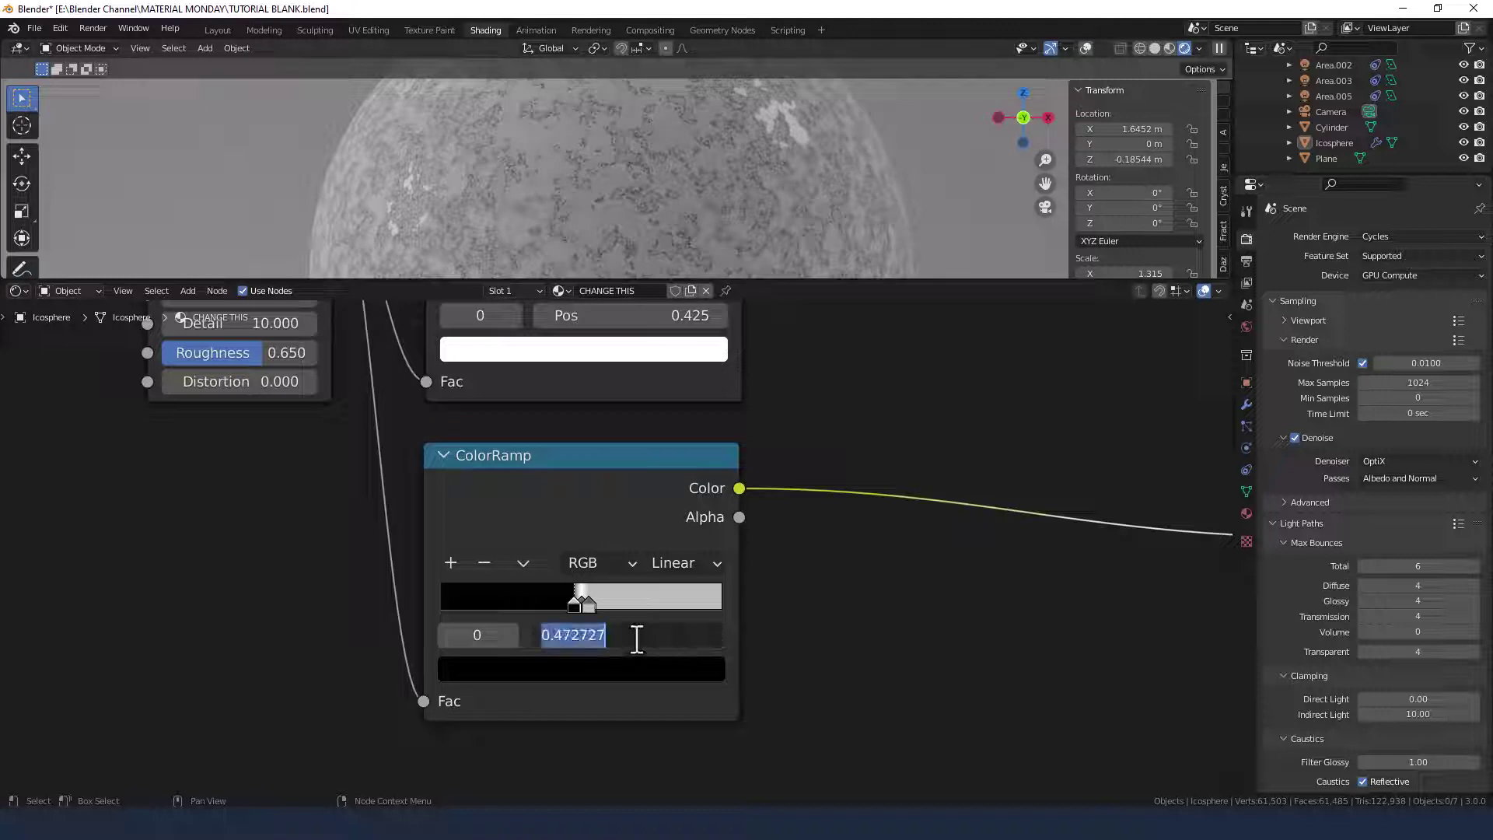
{"action": "key", "text": "BackSpace"}
{"action": "type", "text": "."}
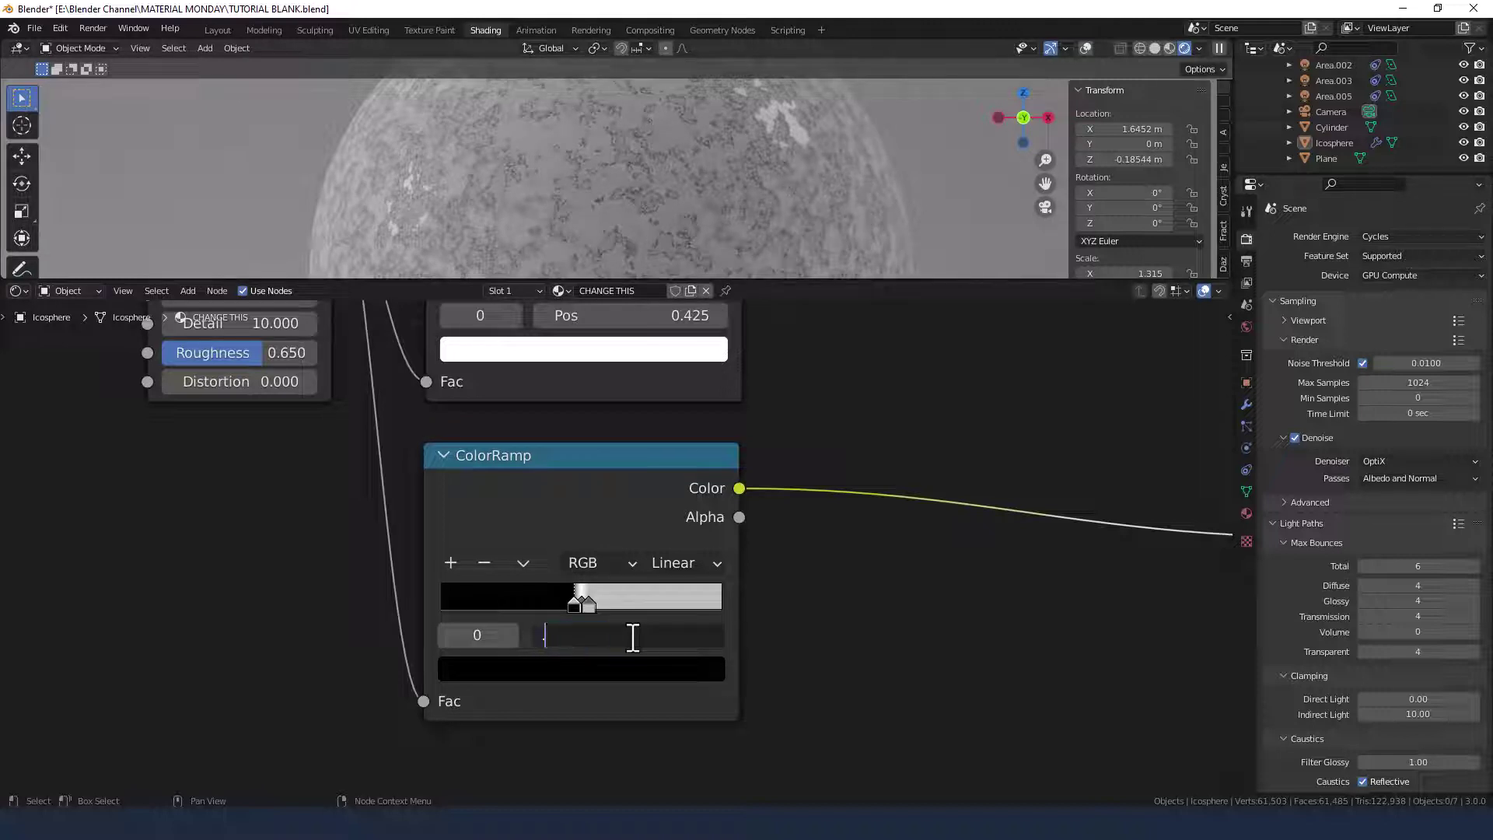
{"action": "type", "text": "475"}
{"action": "key", "text": "Return"}
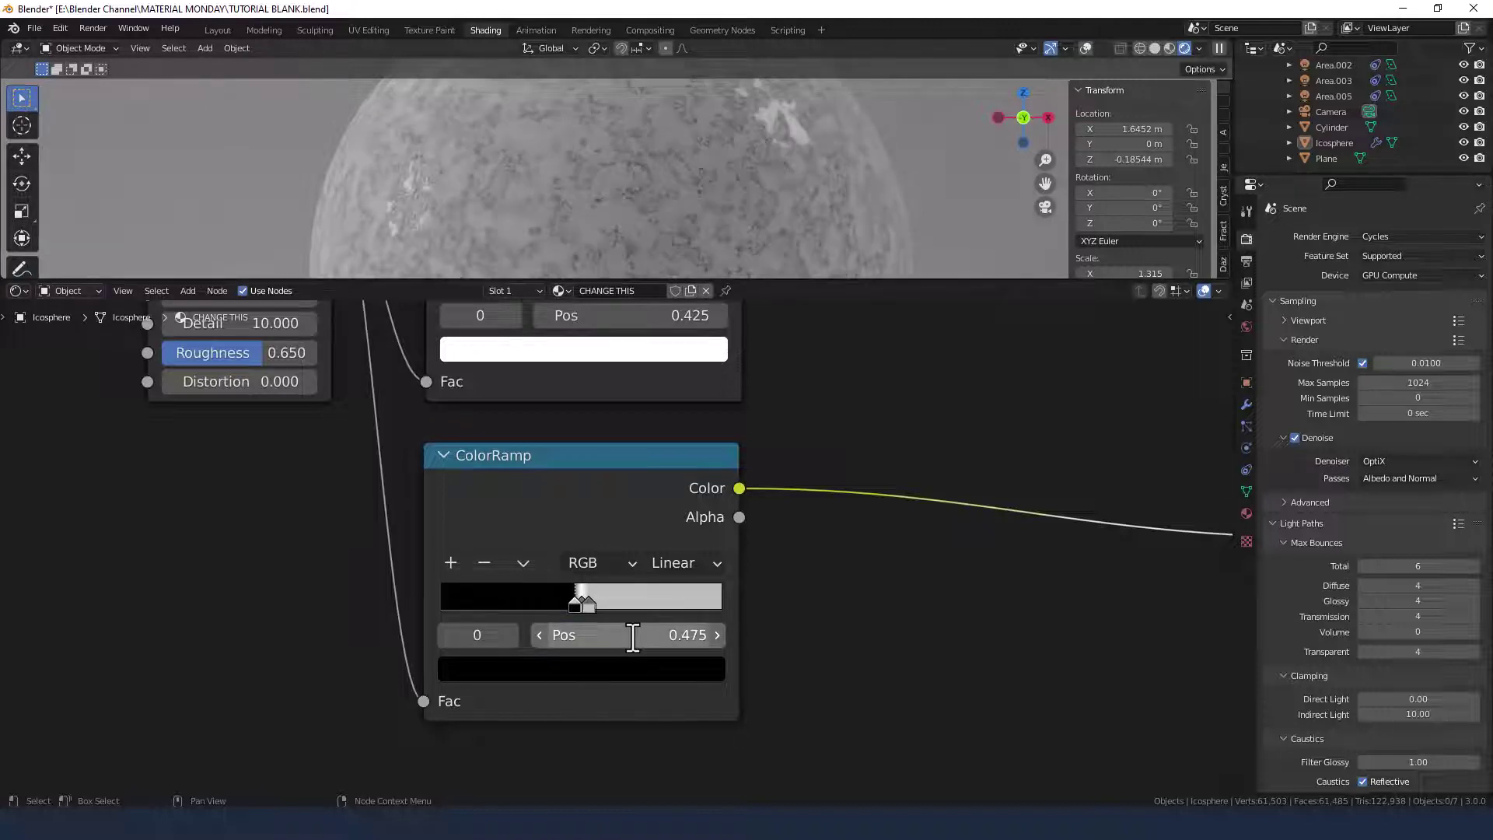
{"action": "scroll", "coordinate": [402, 213], "scroll_direction": "up", "scroll_amount": 5}
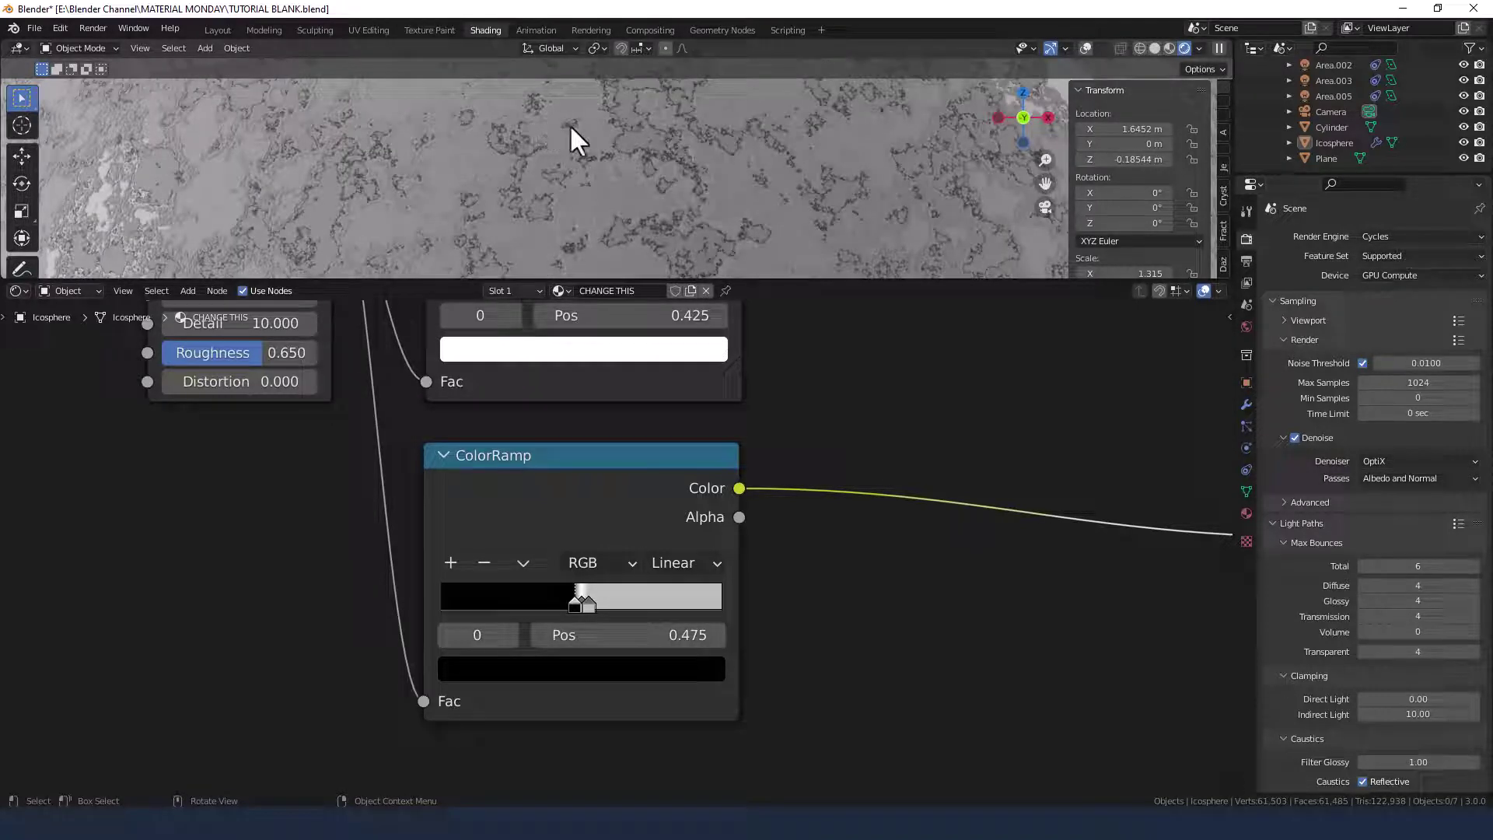
Find the Principled BSDF inputs and reset its Specular Tint value to 0.
{"action": "scroll", "coordinate": [634, 171], "scroll_direction": "down", "scroll_amount": 5}
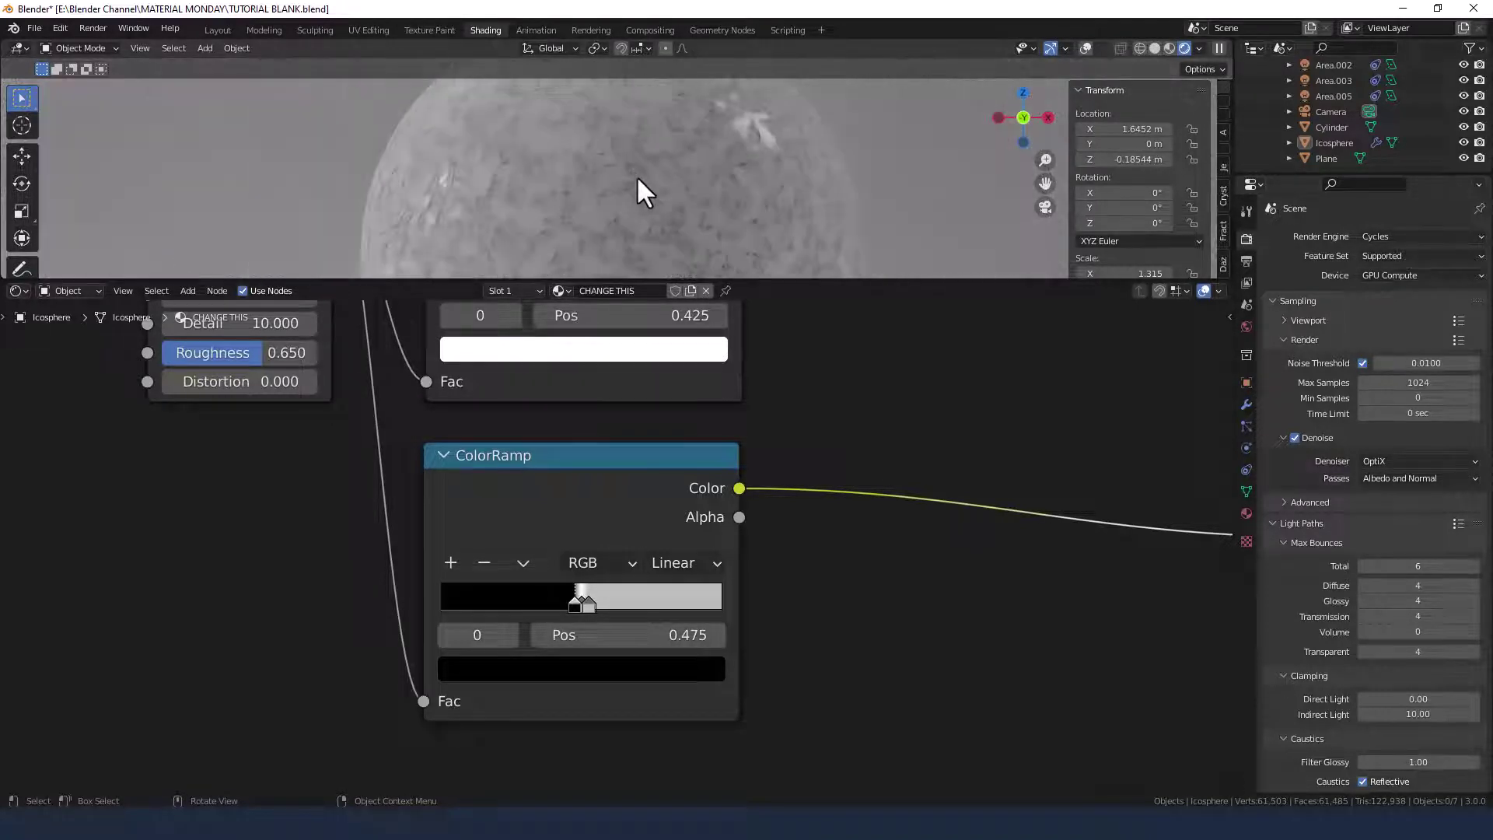
{"action": "scroll", "coordinate": [840, 653], "scroll_direction": "down", "scroll_amount": 3}
{"action": "scroll", "coordinate": [860, 622], "scroll_direction": "down", "scroll_amount": 1}
{"action": "middle_click_drag", "start_coordinate": [860, 616], "coordinate": [719, 599]}
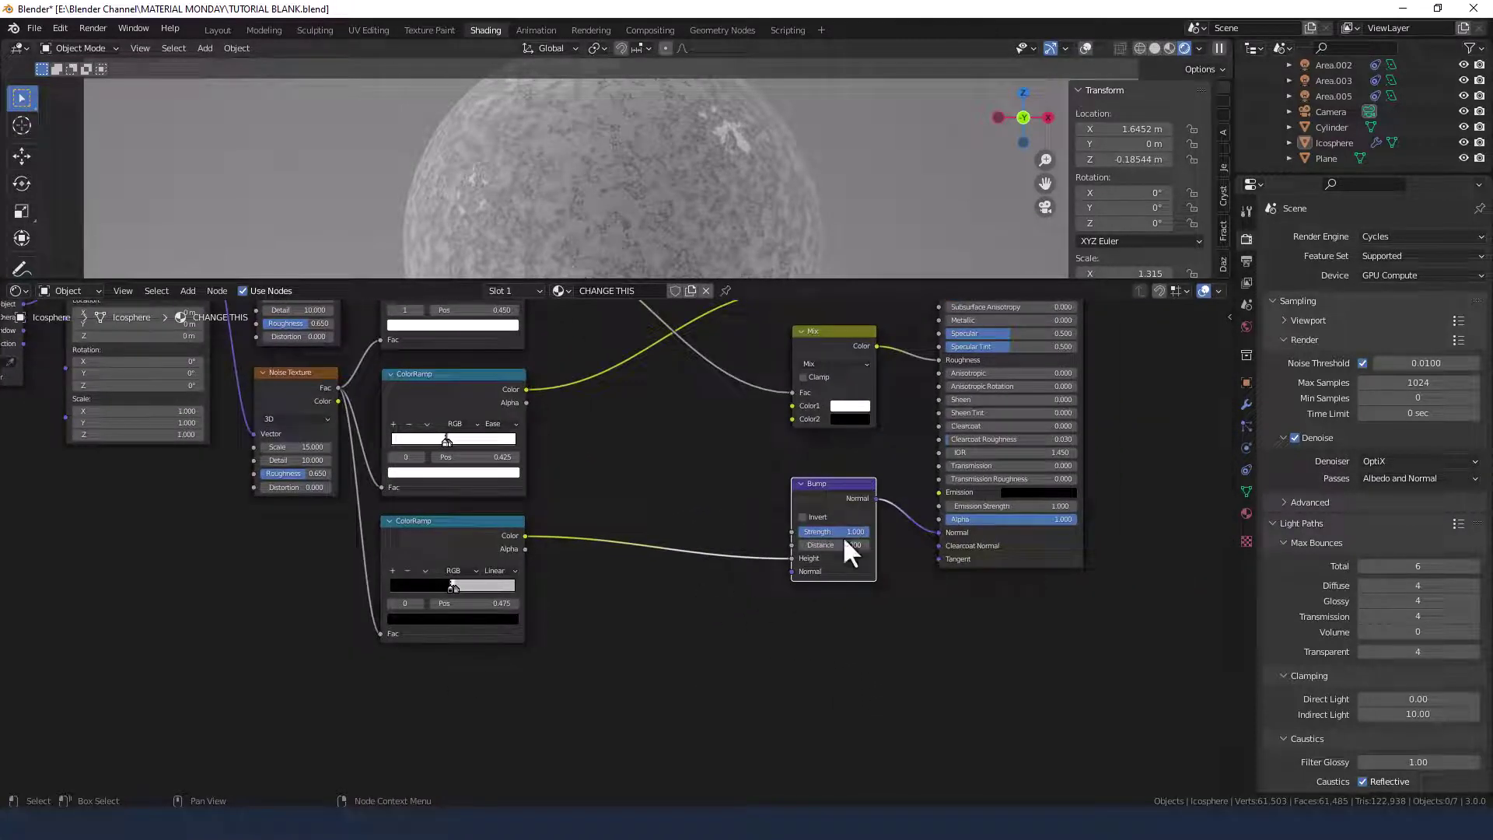
{"action": "middle_click_drag", "start_coordinate": [714, 605], "coordinate": [606, 582]}
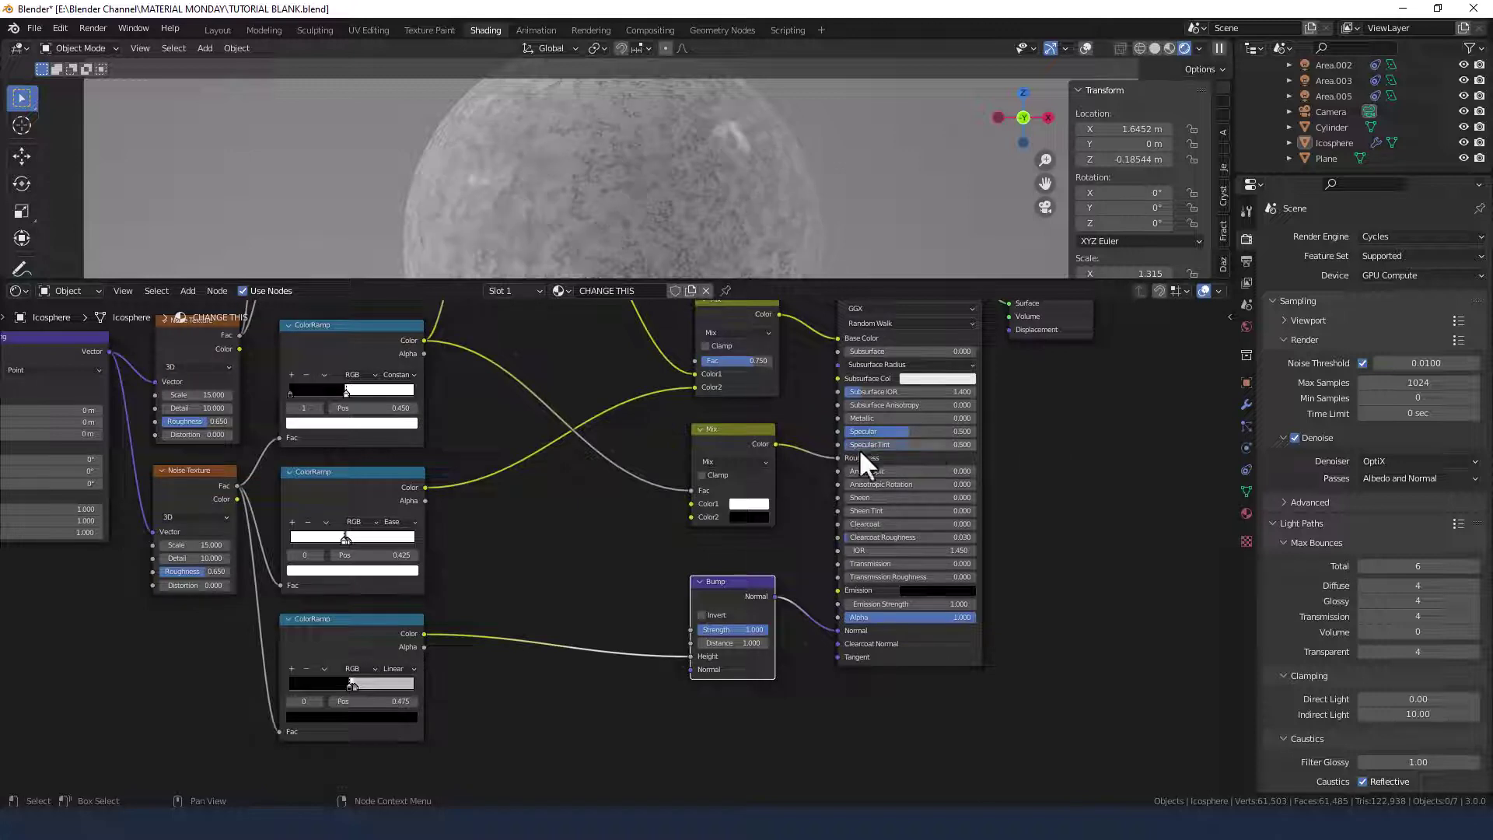
{"action": "key", "text": "BackSpace"}
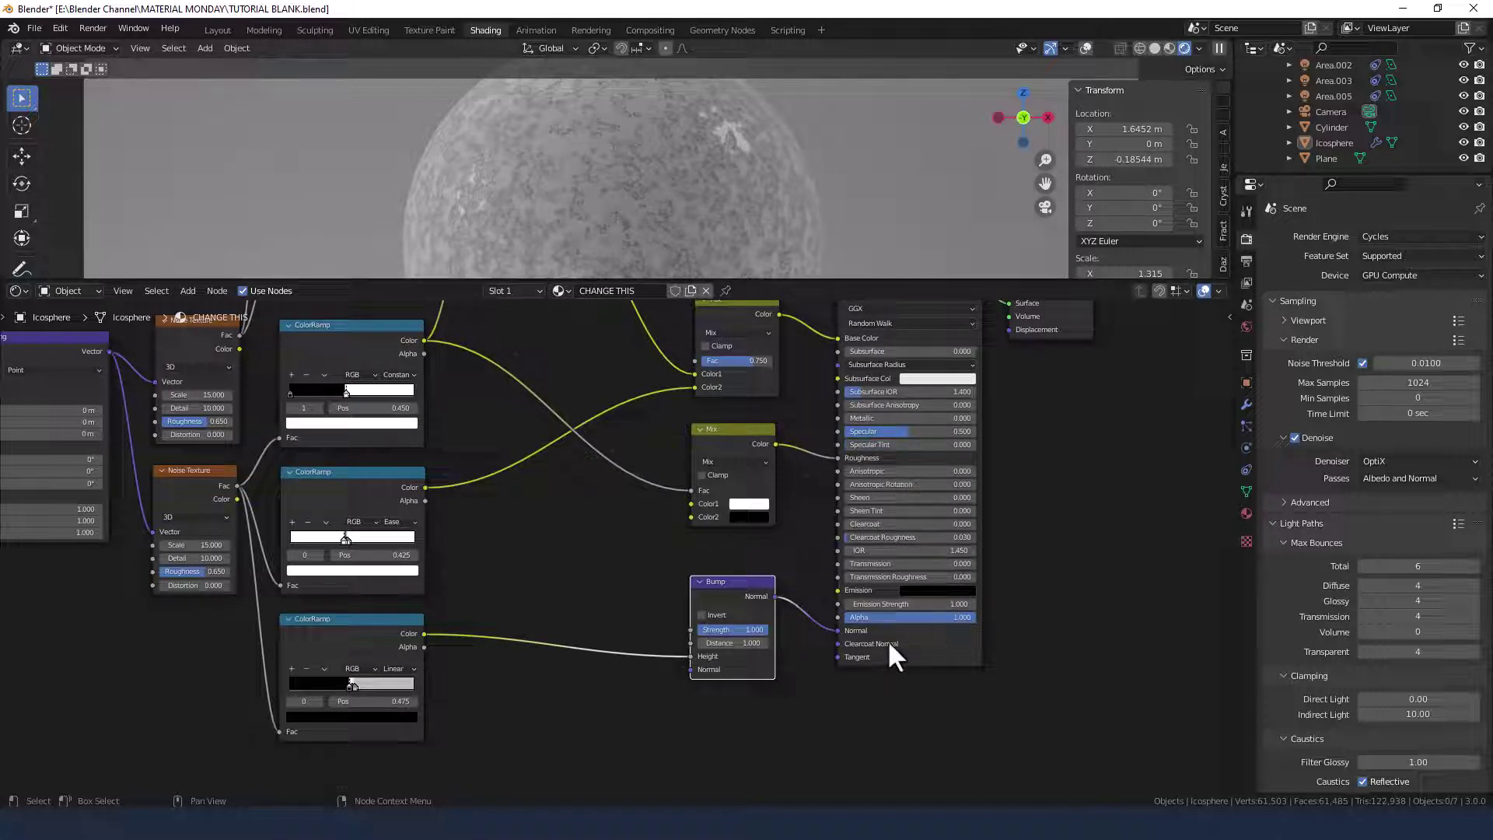
{"action": "middle_click_drag", "start_coordinate": [1010, 533], "coordinate": [1071, 569]}
{"action": "scroll", "coordinate": [1069, 566], "scroll_direction": "down", "scroll_amount": 1}
{"action": "scroll", "coordinate": [1042, 560], "scroll_direction": "down", "scroll_amount": 1}
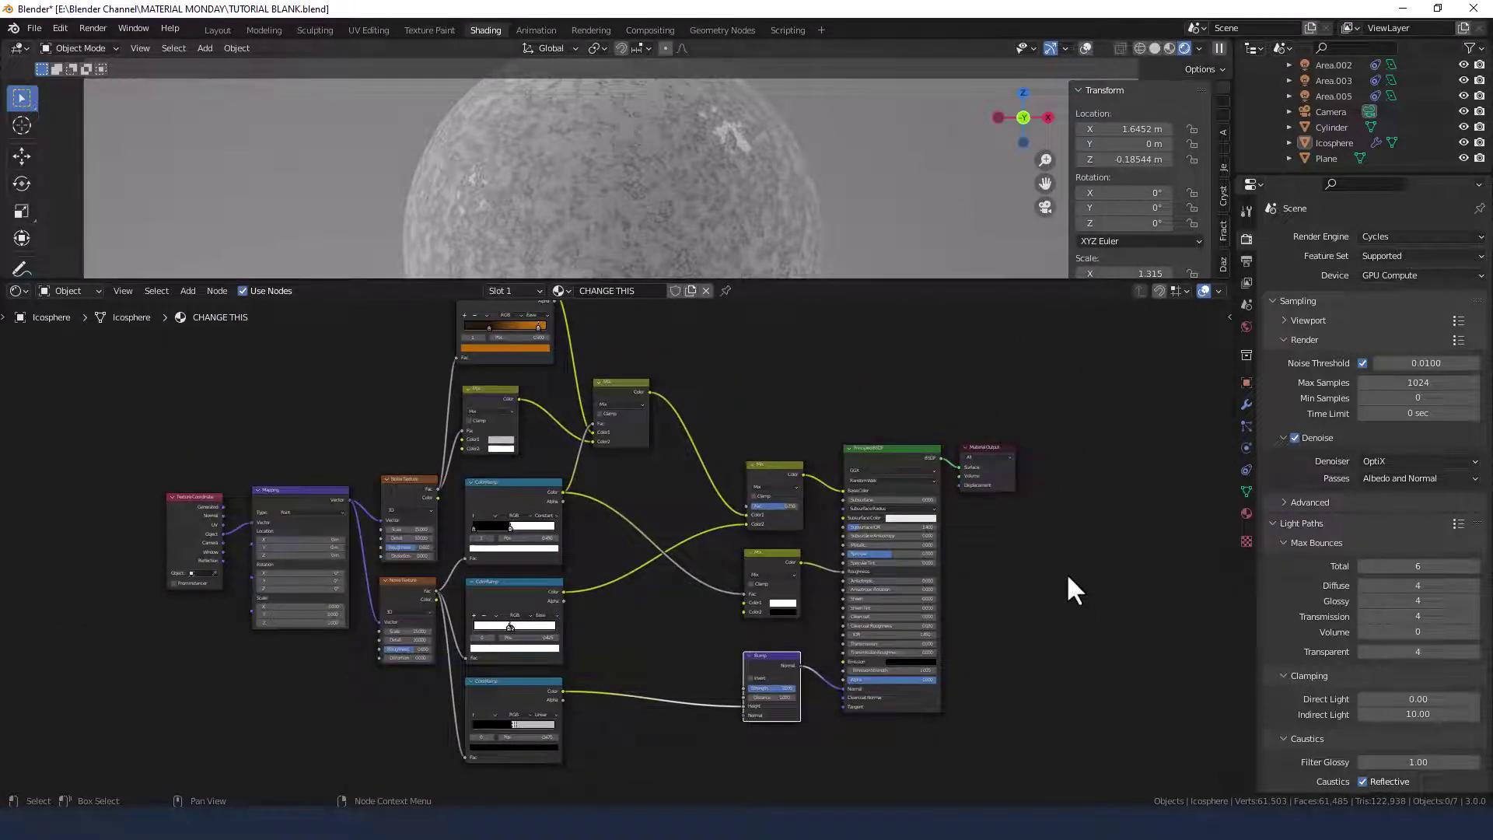
Give the lower Noise Texture Scale 3, Detail 5 and Roughness 0.75.
{"action": "scroll", "coordinate": [354, 720], "scroll_direction": "up", "scroll_amount": 2}
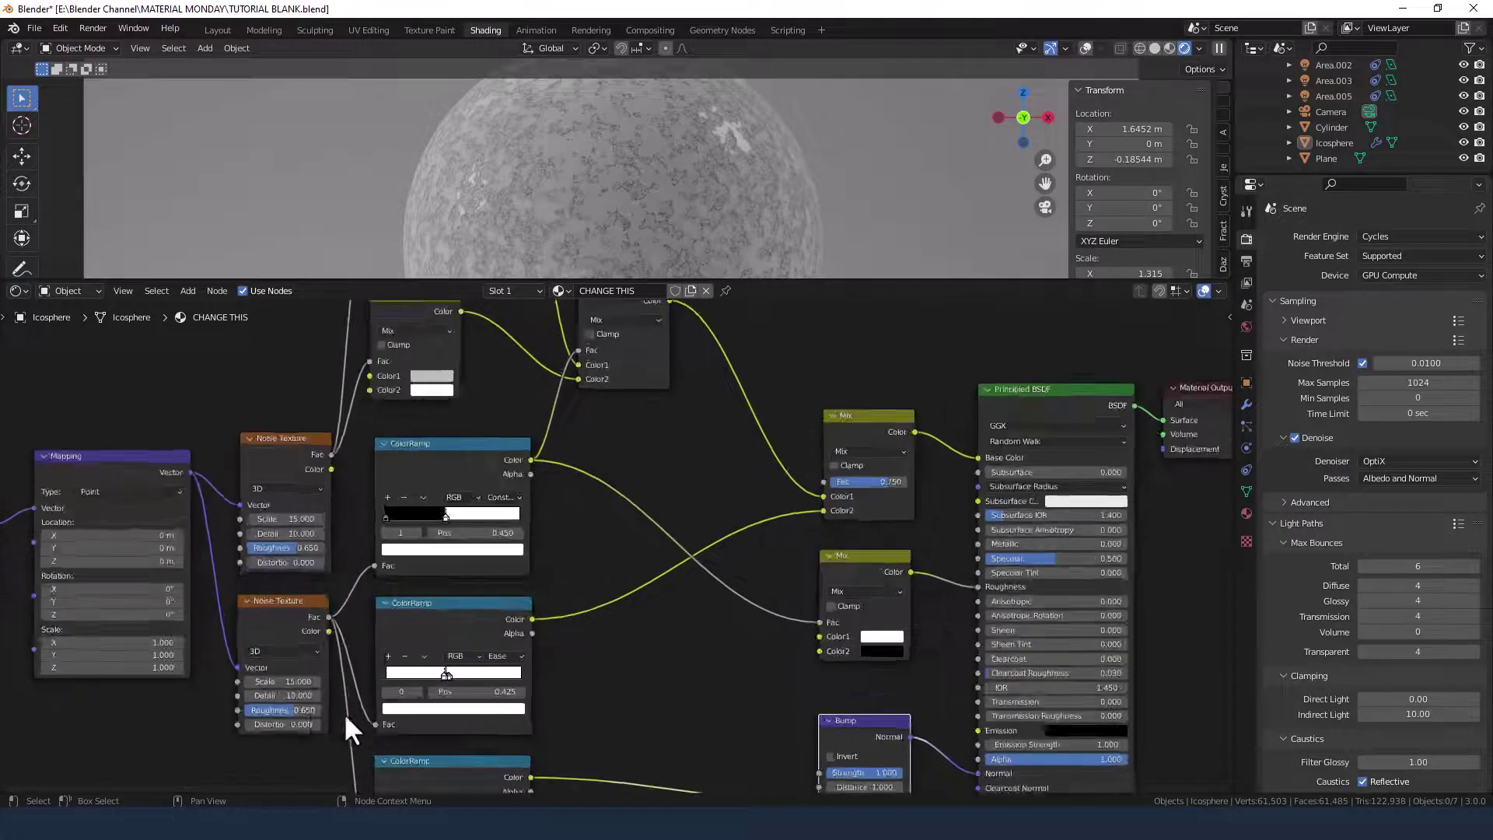
{"action": "scroll", "coordinate": [259, 760], "scroll_direction": "up", "scroll_amount": 1}
{"action": "middle_click_drag", "start_coordinate": [264, 747], "coordinate": [530, 636]}
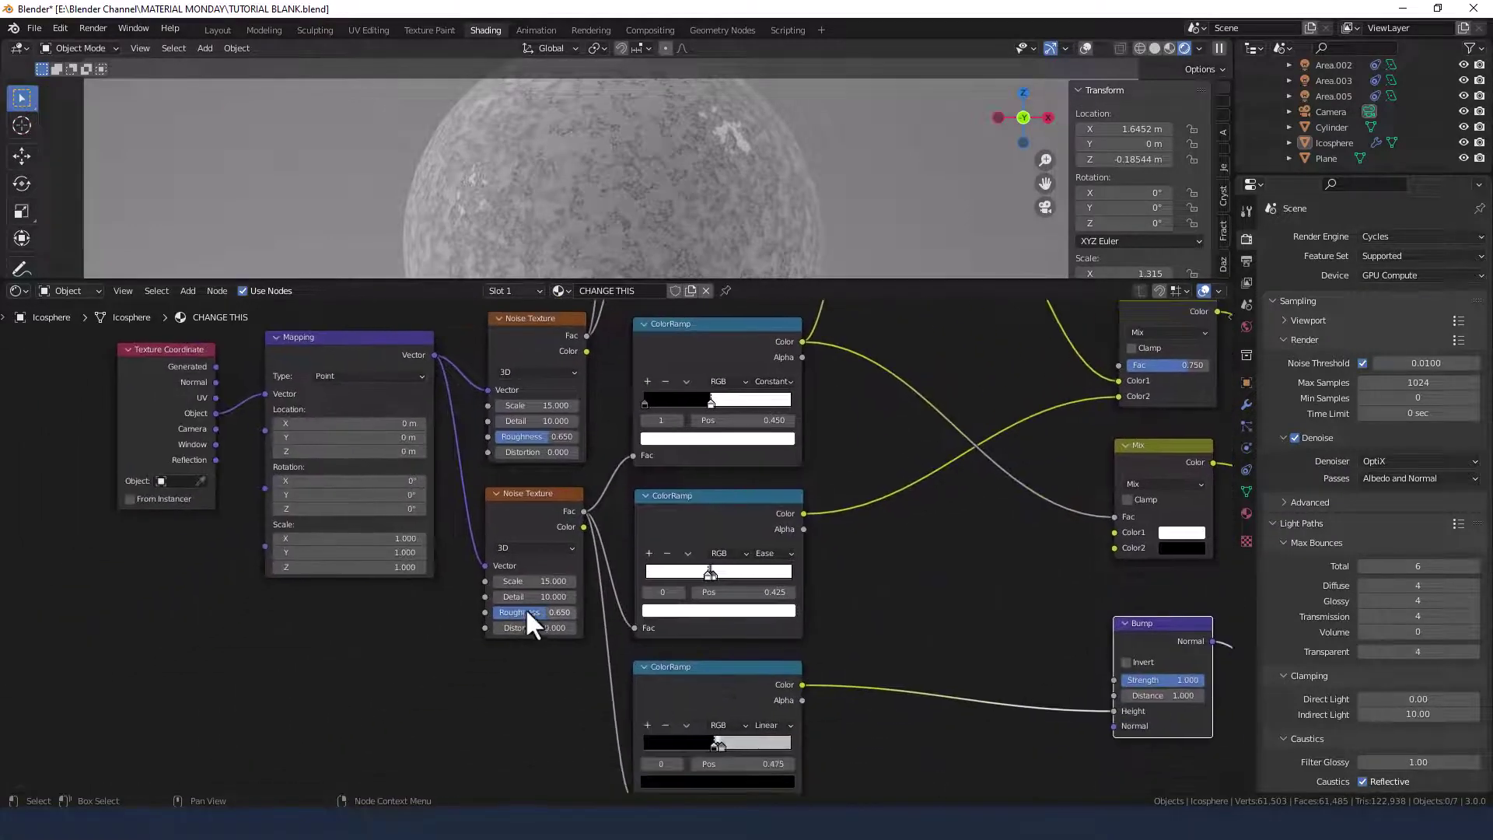
{"action": "scroll", "coordinate": [525, 608], "scroll_direction": "up", "scroll_amount": 1}
{"action": "scroll", "coordinate": [521, 600], "scroll_direction": "up", "scroll_amount": 1}
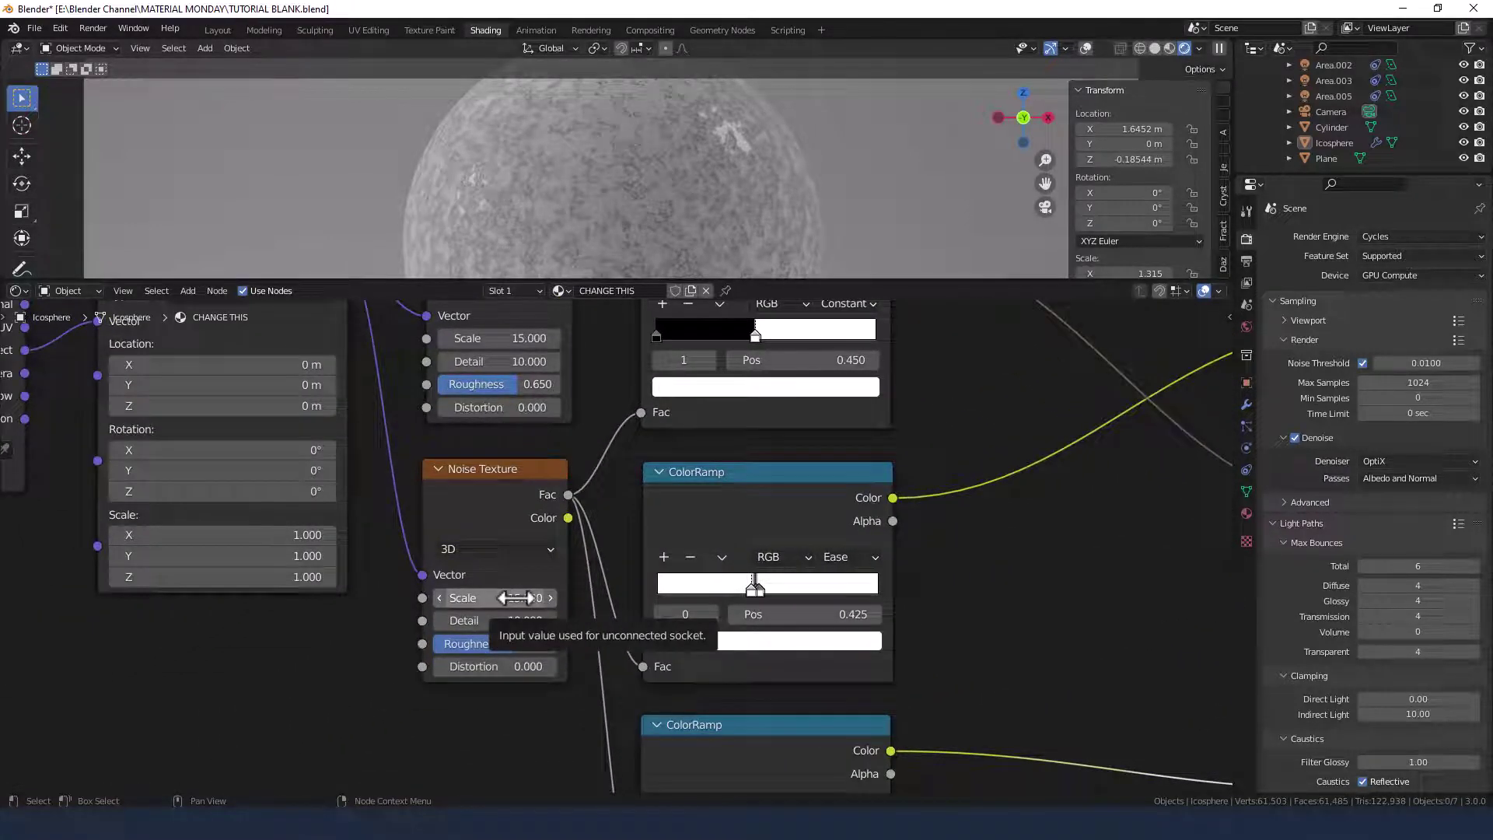
{"action": "left_click", "coordinate": [516, 597]}
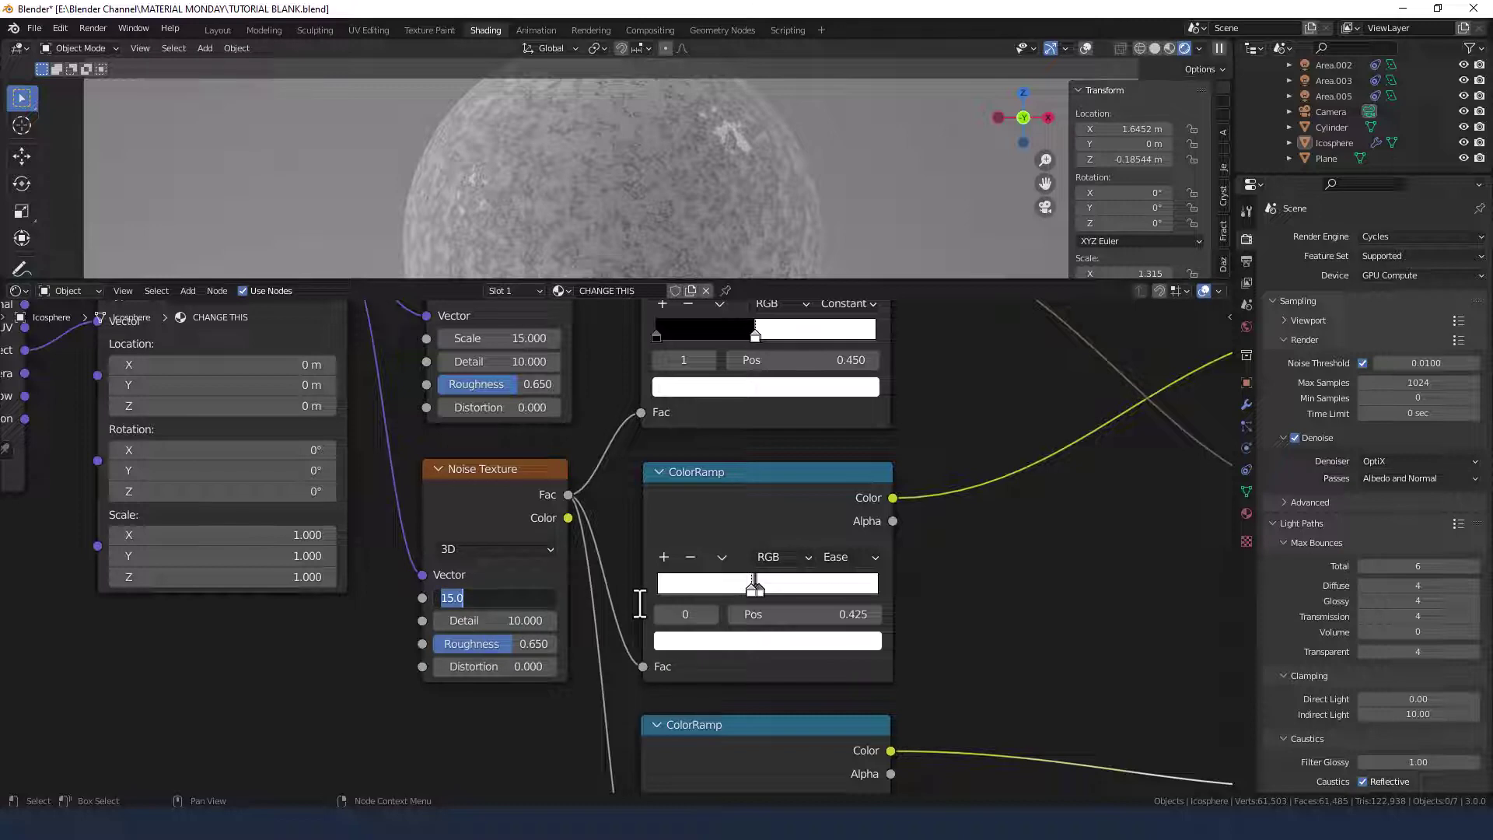
{"action": "type", "text": "3"}
{"action": "key", "text": "Tab"}
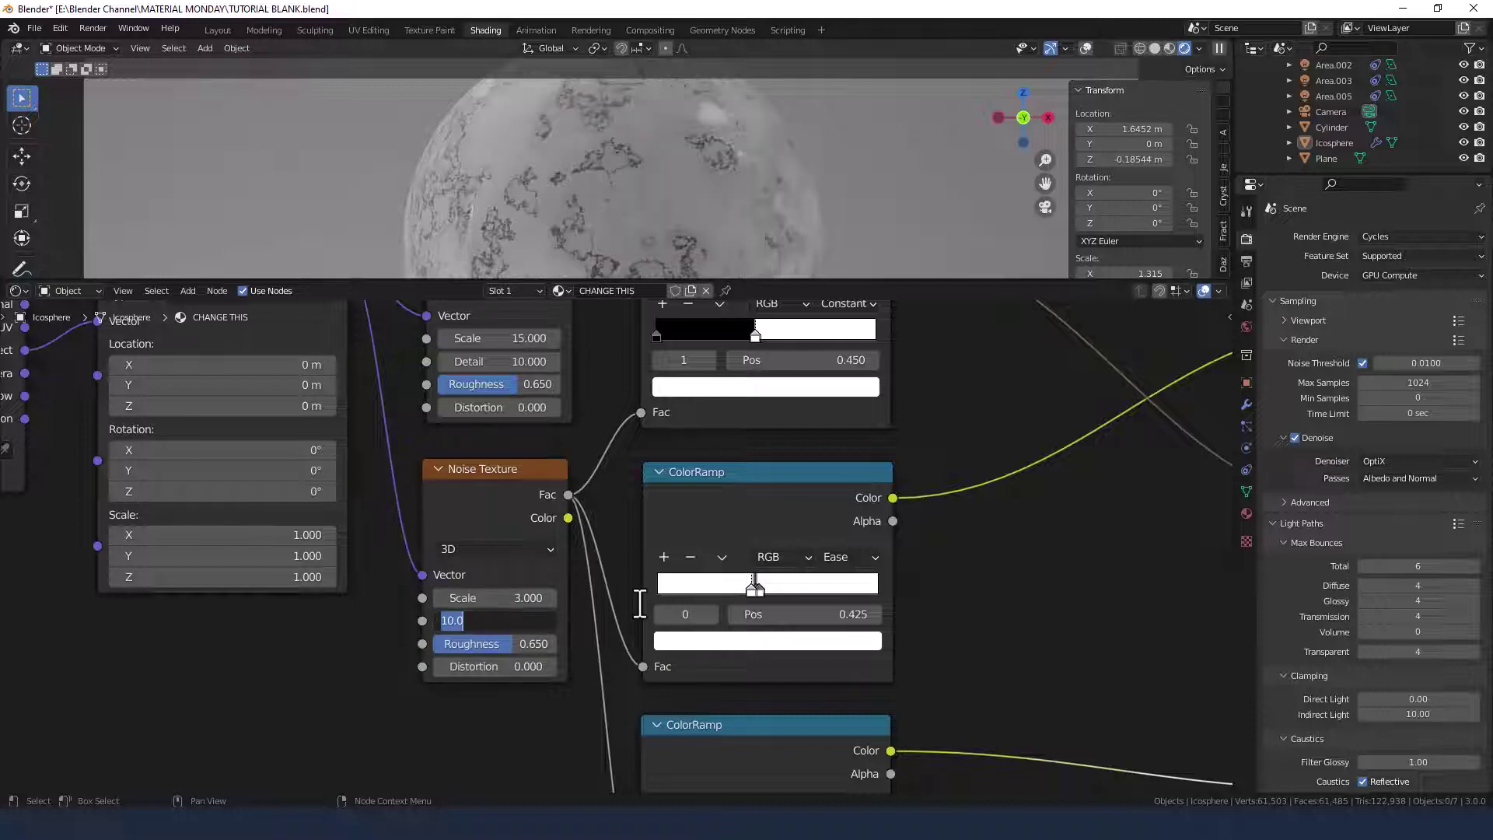
{"action": "type", "text": "5"}
{"action": "key", "text": "Tab"}
{"action": "type", "text": ".75"}
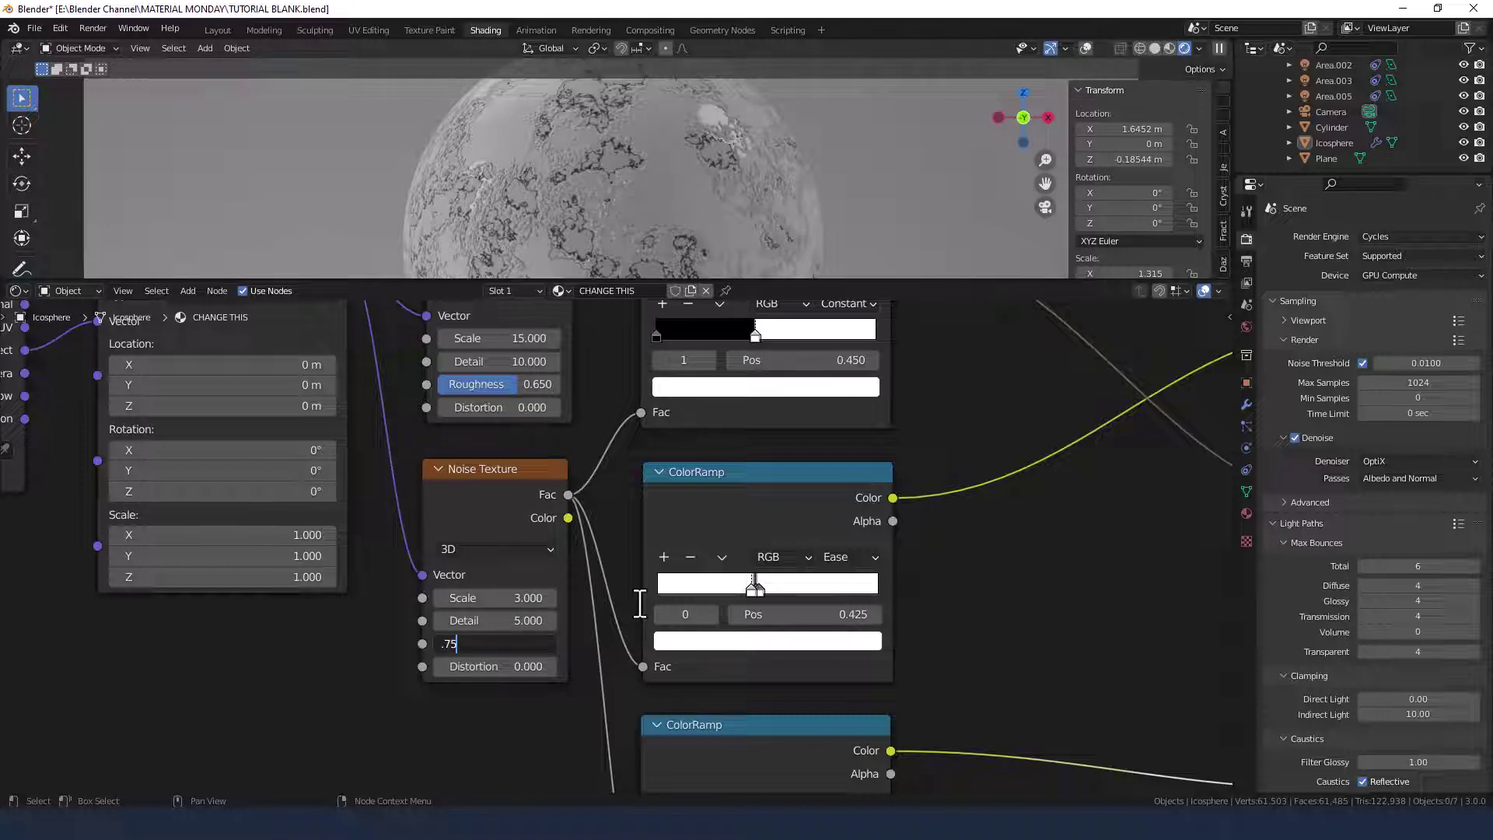
{"action": "key", "text": "Return"}
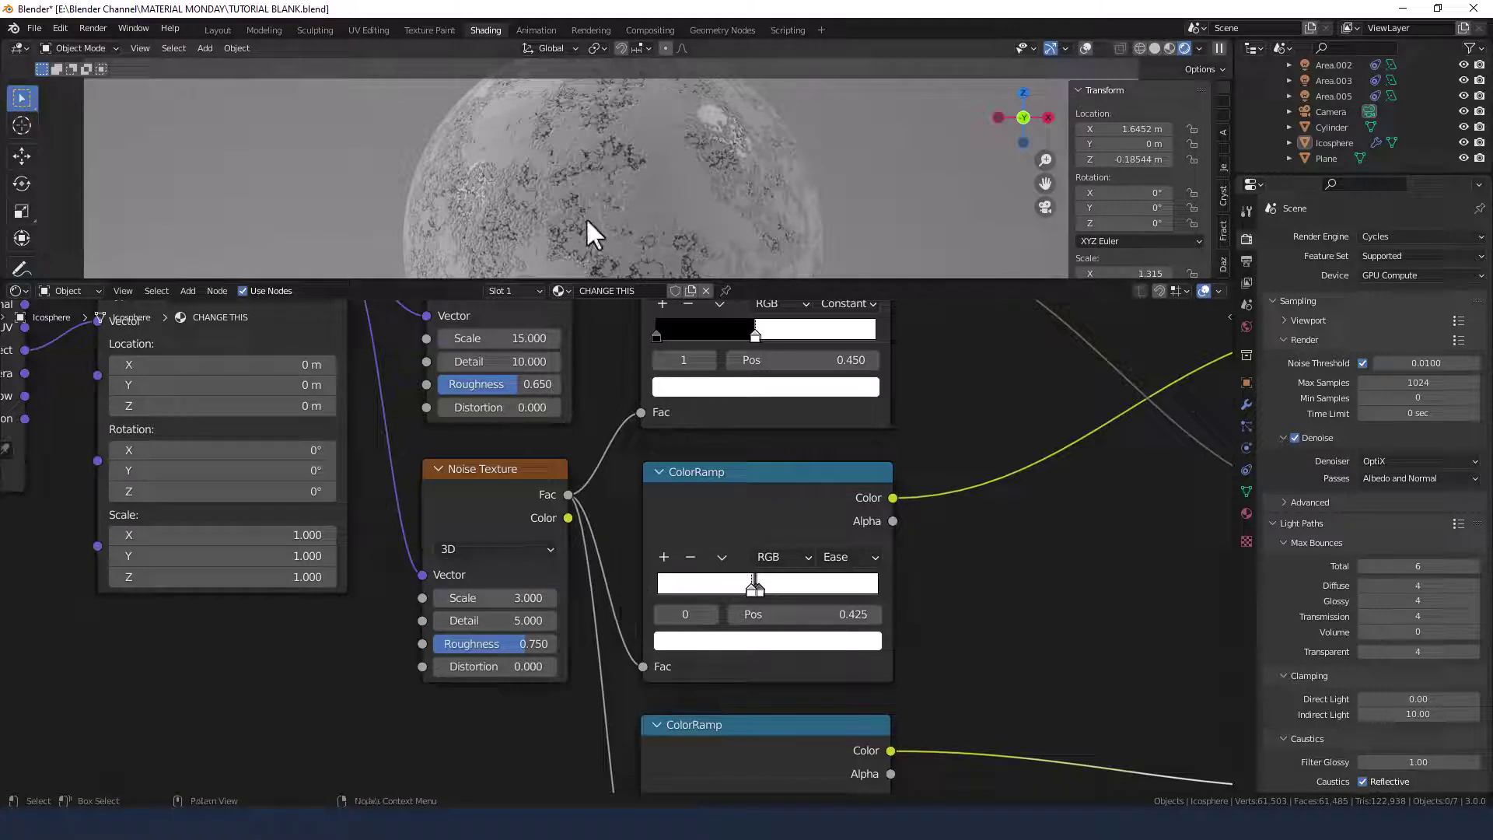
{"action": "scroll", "coordinate": [584, 220], "scroll_direction": "up", "scroll_amount": 5}
{"action": "scroll", "coordinate": [578, 213], "scroll_direction": "down", "scroll_amount": 5}
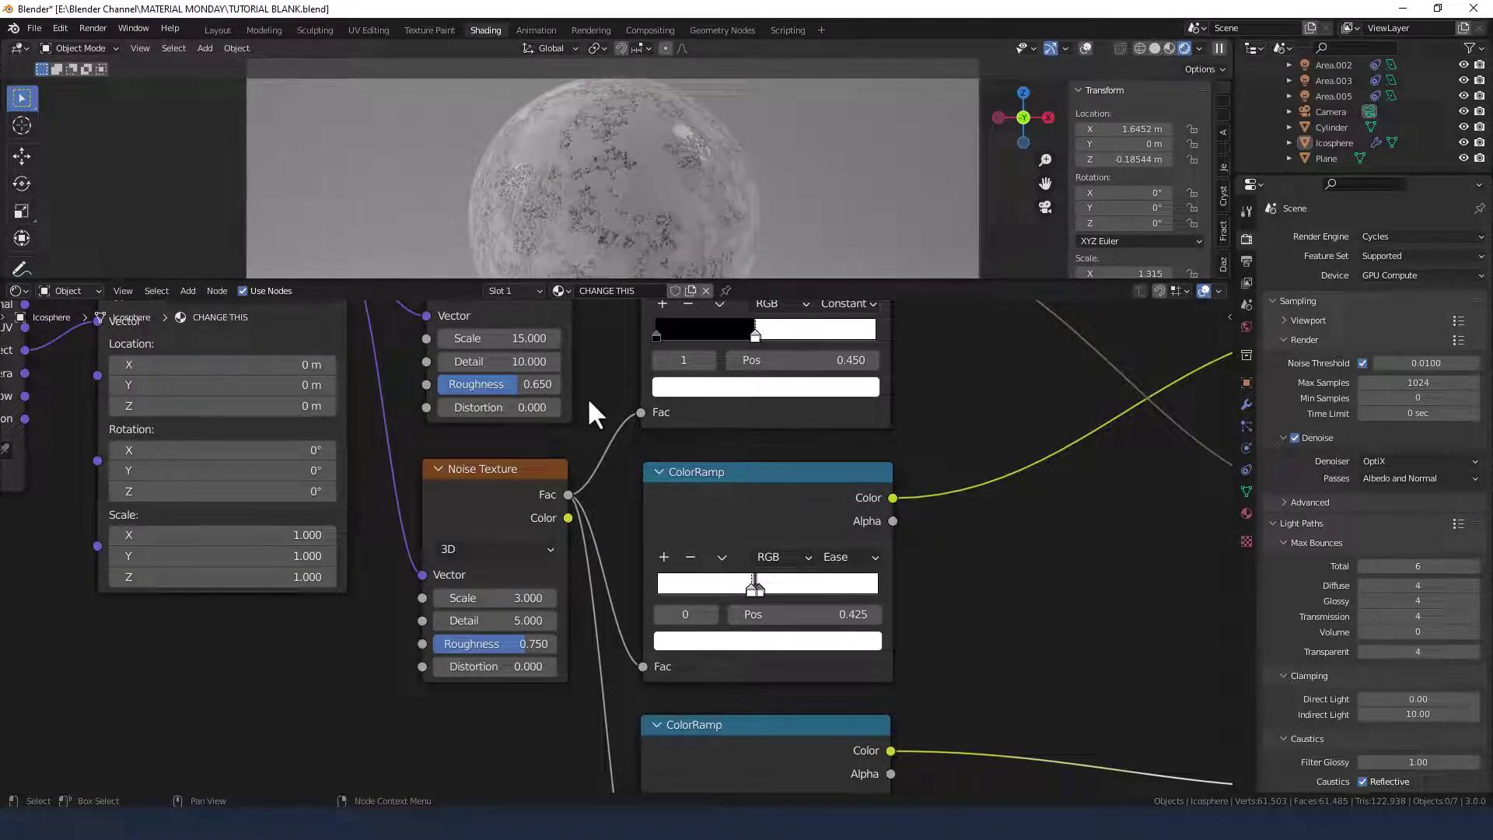
{"action": "key", "text": "Home"}
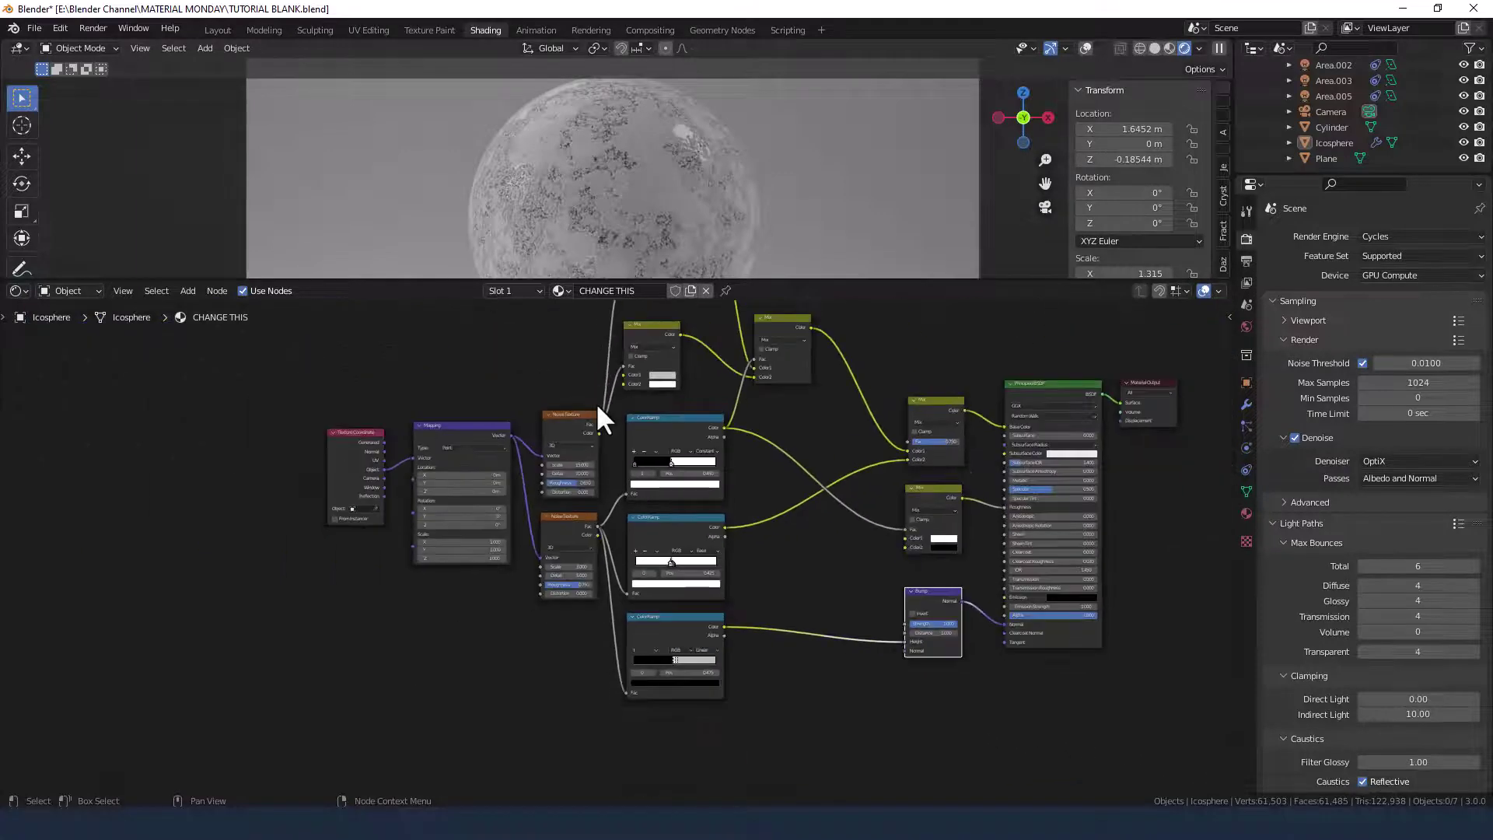
{"action": "middle_click_drag", "start_coordinate": [577, 393], "coordinate": [505, 474]}
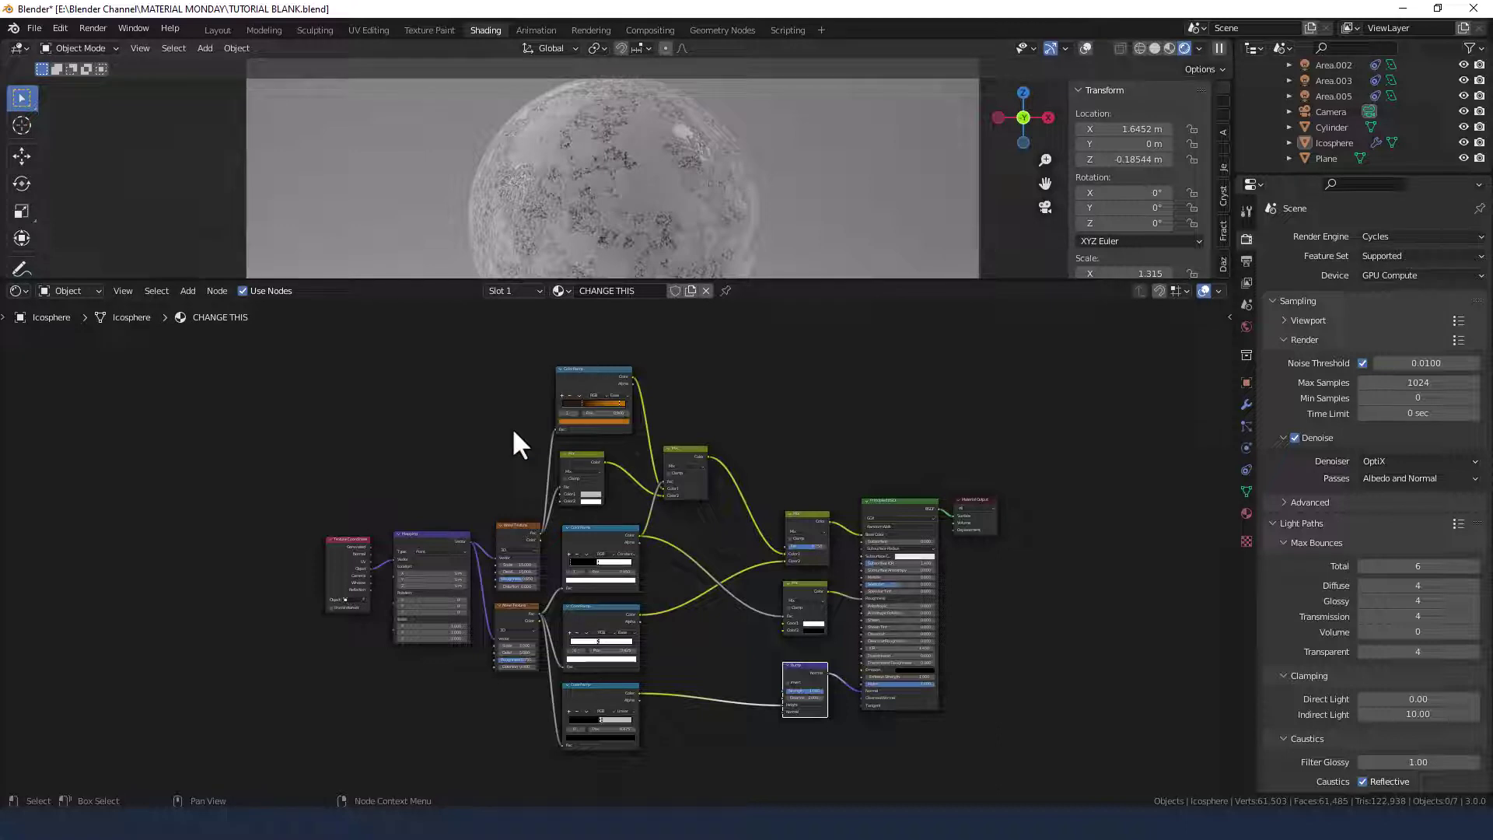
{"action": "scroll", "coordinate": [588, 461], "scroll_direction": "up", "scroll_amount": 1}
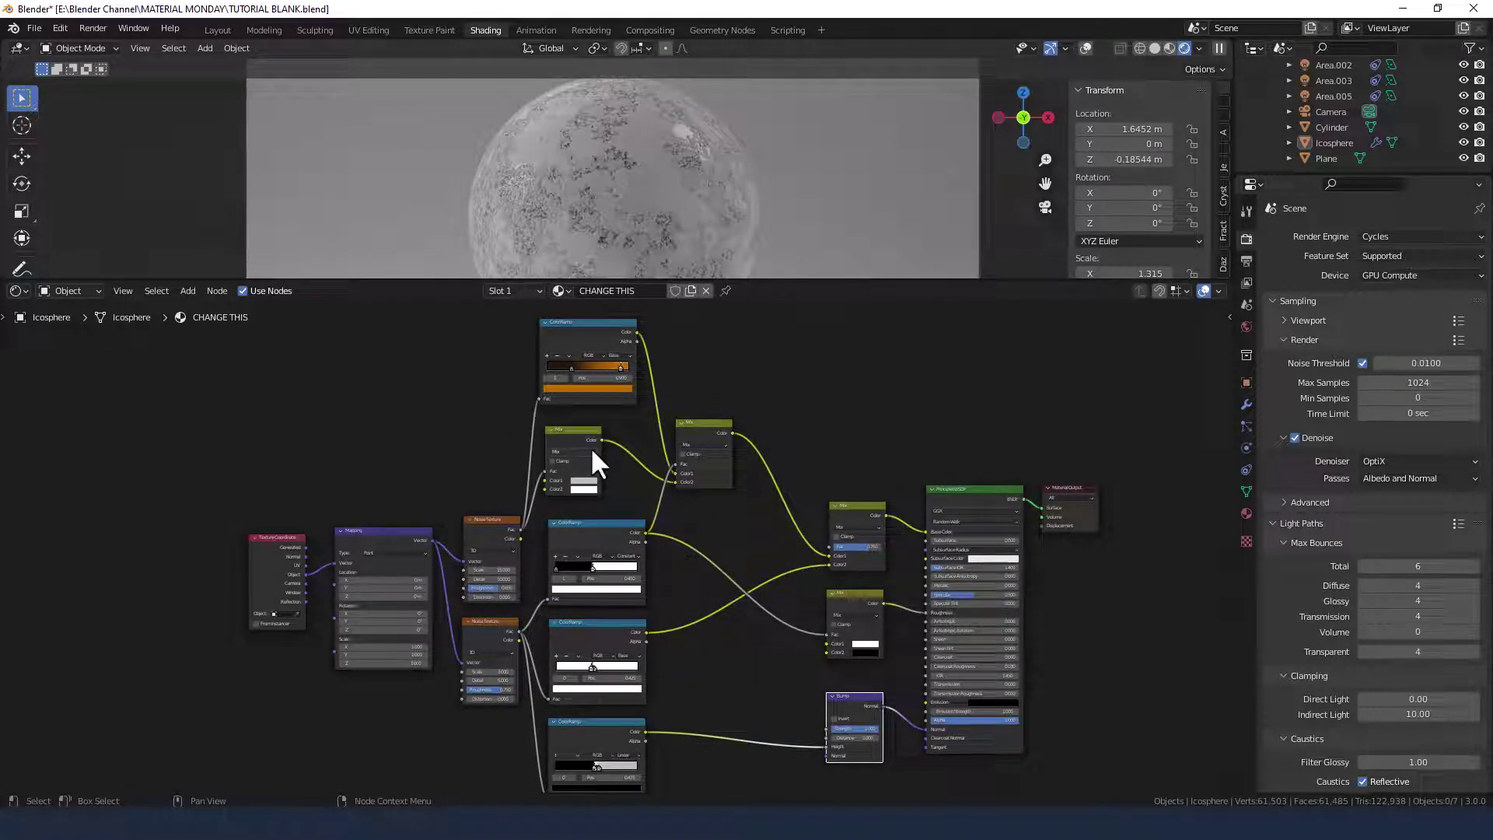
{"action": "key", "text": "shift+bracketright"}
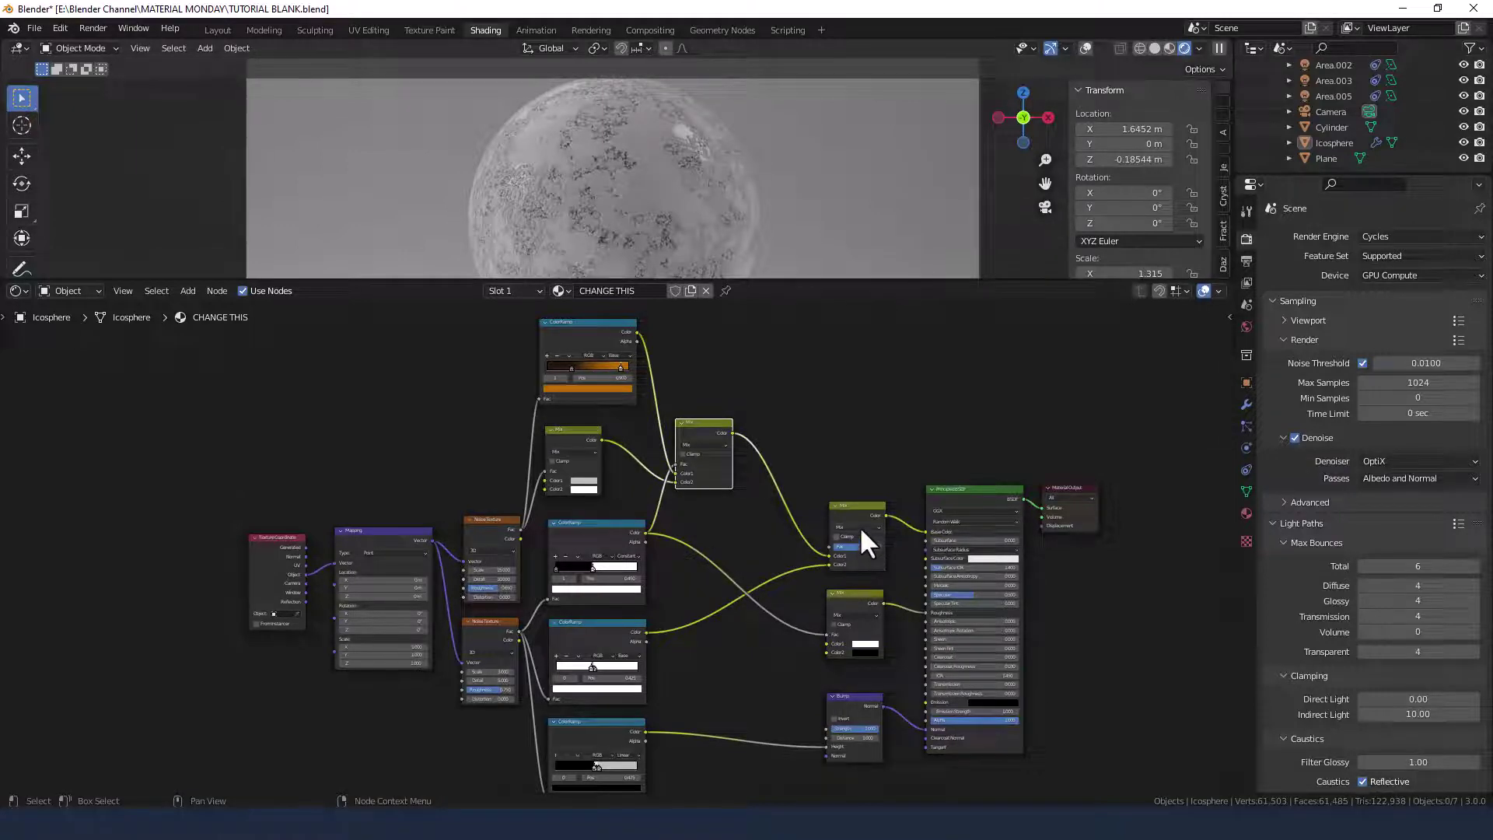
{"action": "scroll", "coordinate": [860, 536], "scroll_direction": "up", "scroll_amount": 3}
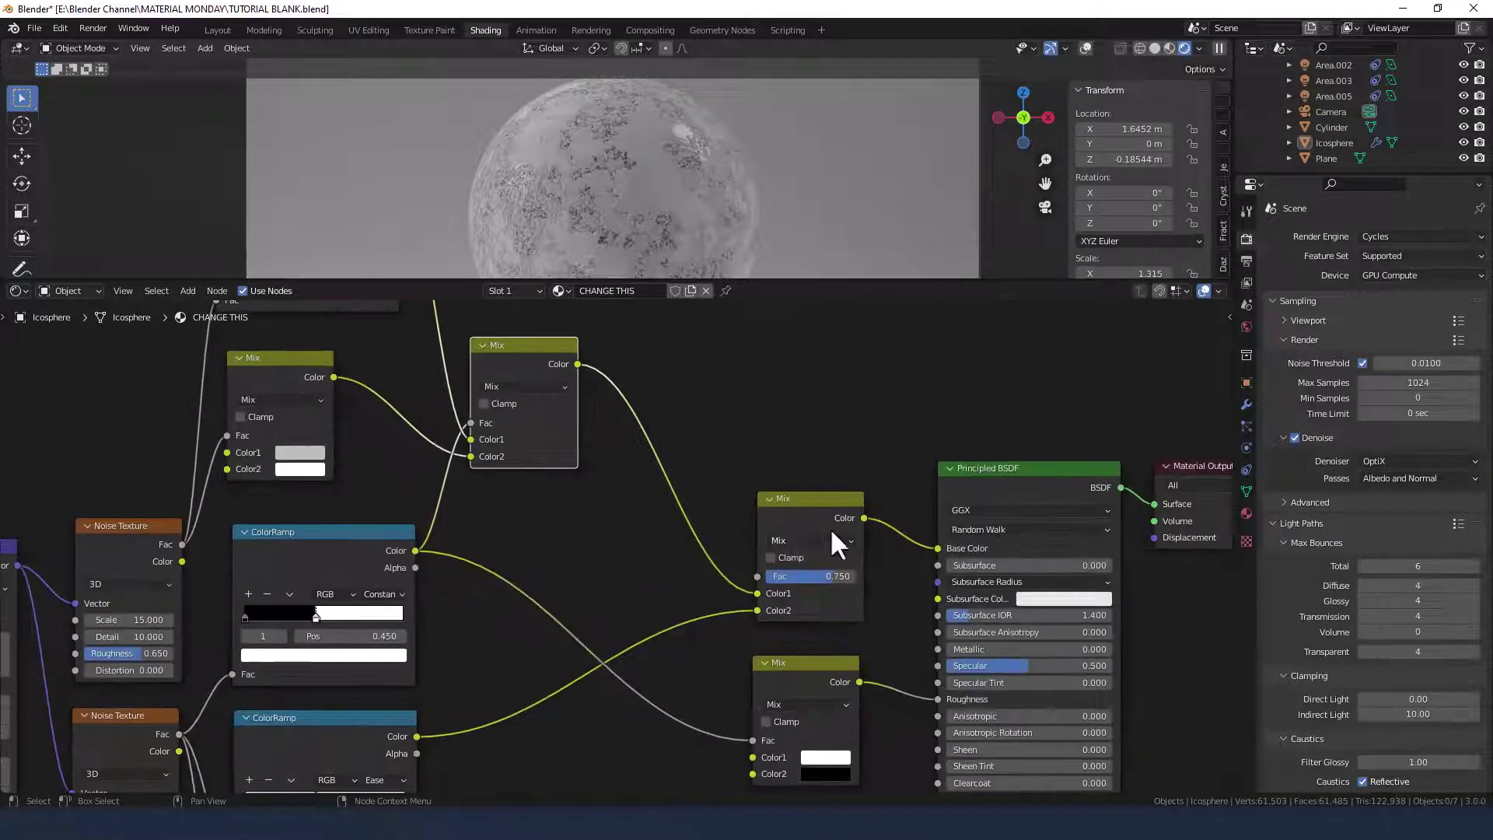
Change the Mix node's blend mode to Multiply.
{"action": "left_click", "coordinate": [829, 538]}
{"action": "left_click", "coordinate": [825, 483]}
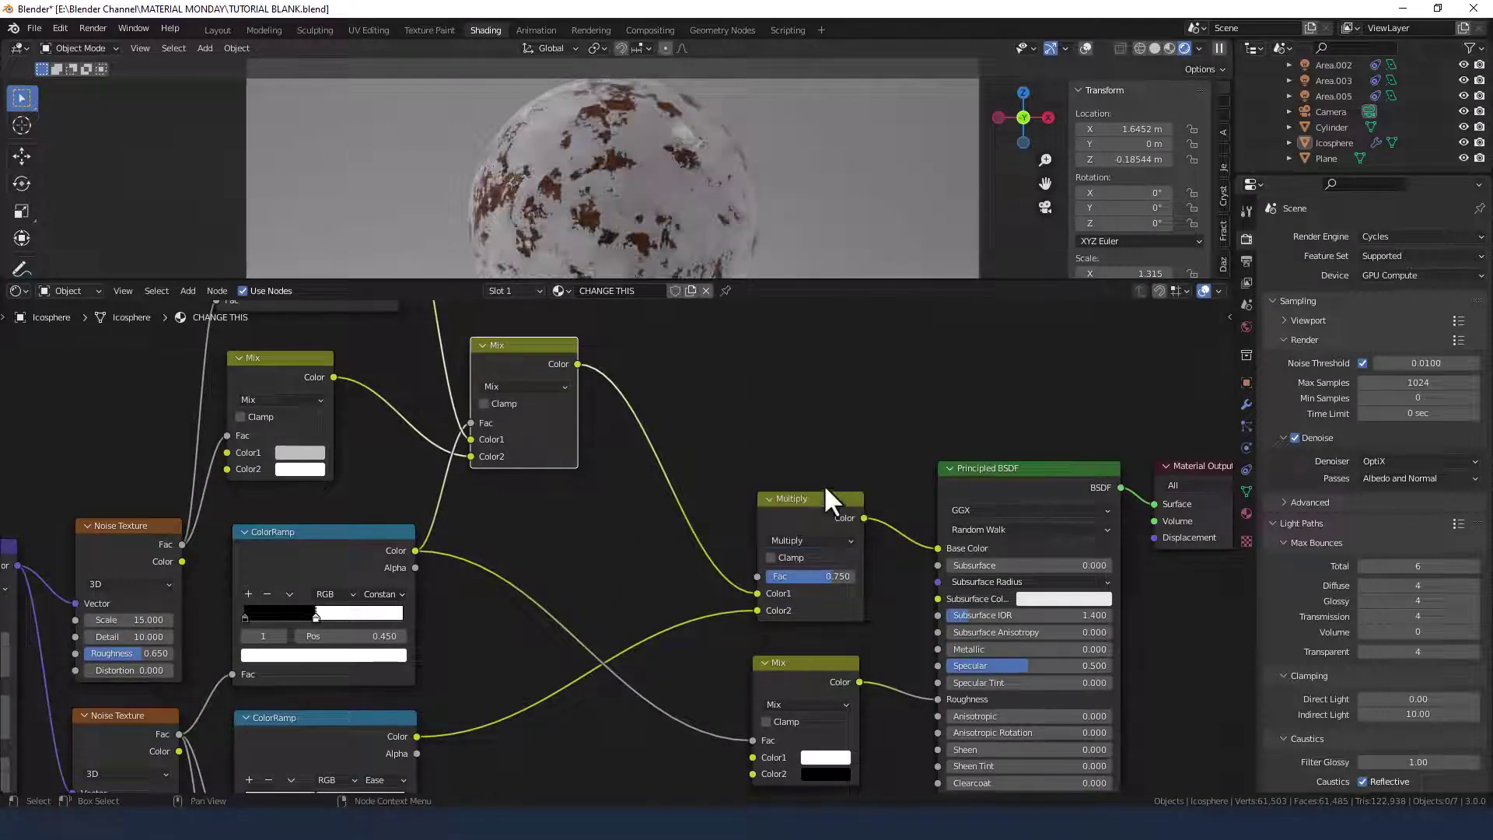
{"action": "scroll", "coordinate": [580, 192], "scroll_direction": "up", "scroll_amount": 6}
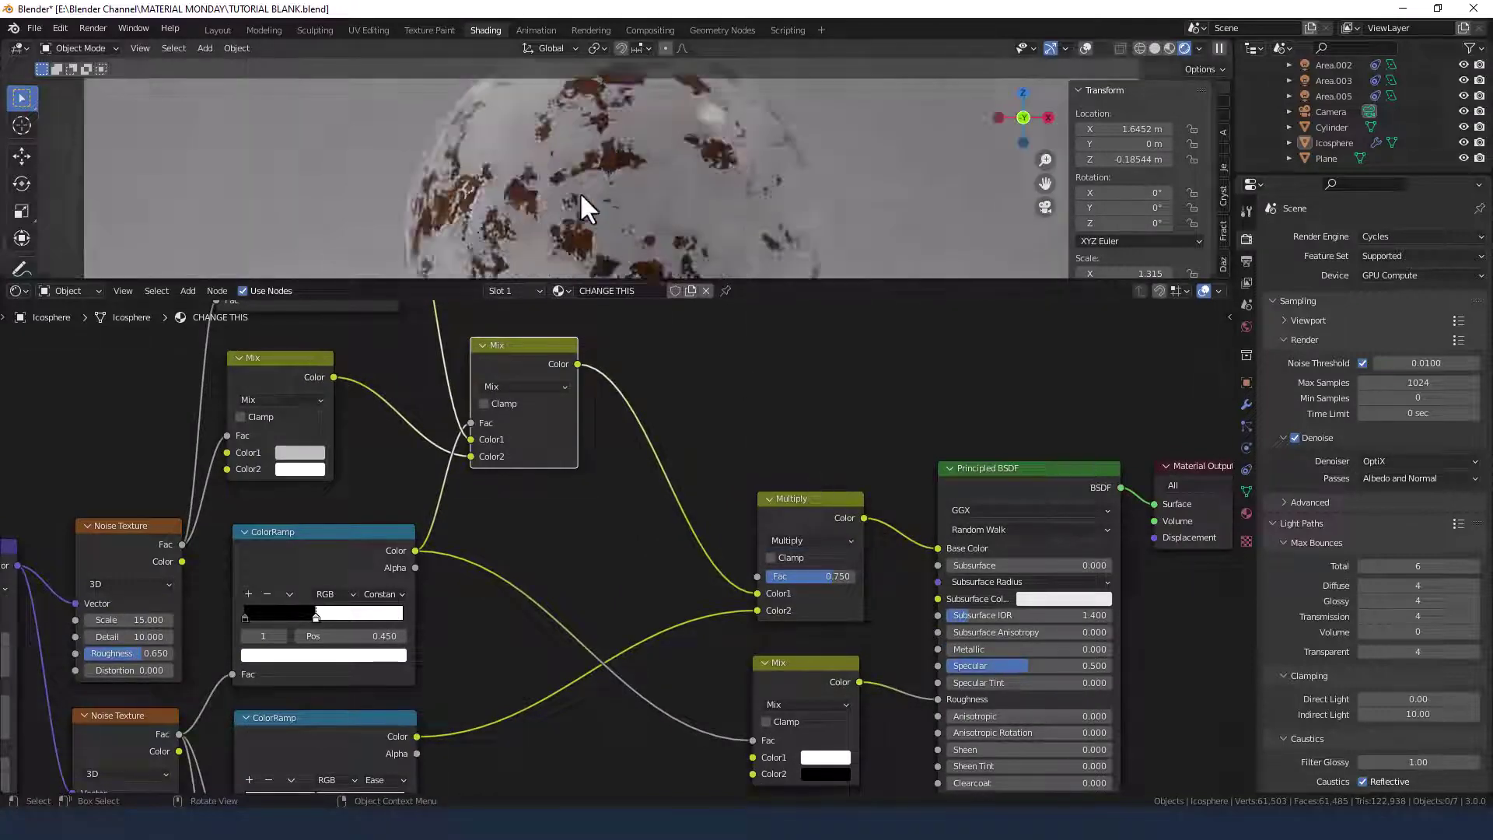
{"action": "scroll", "coordinate": [613, 159], "scroll_direction": "down", "scroll_amount": 3}
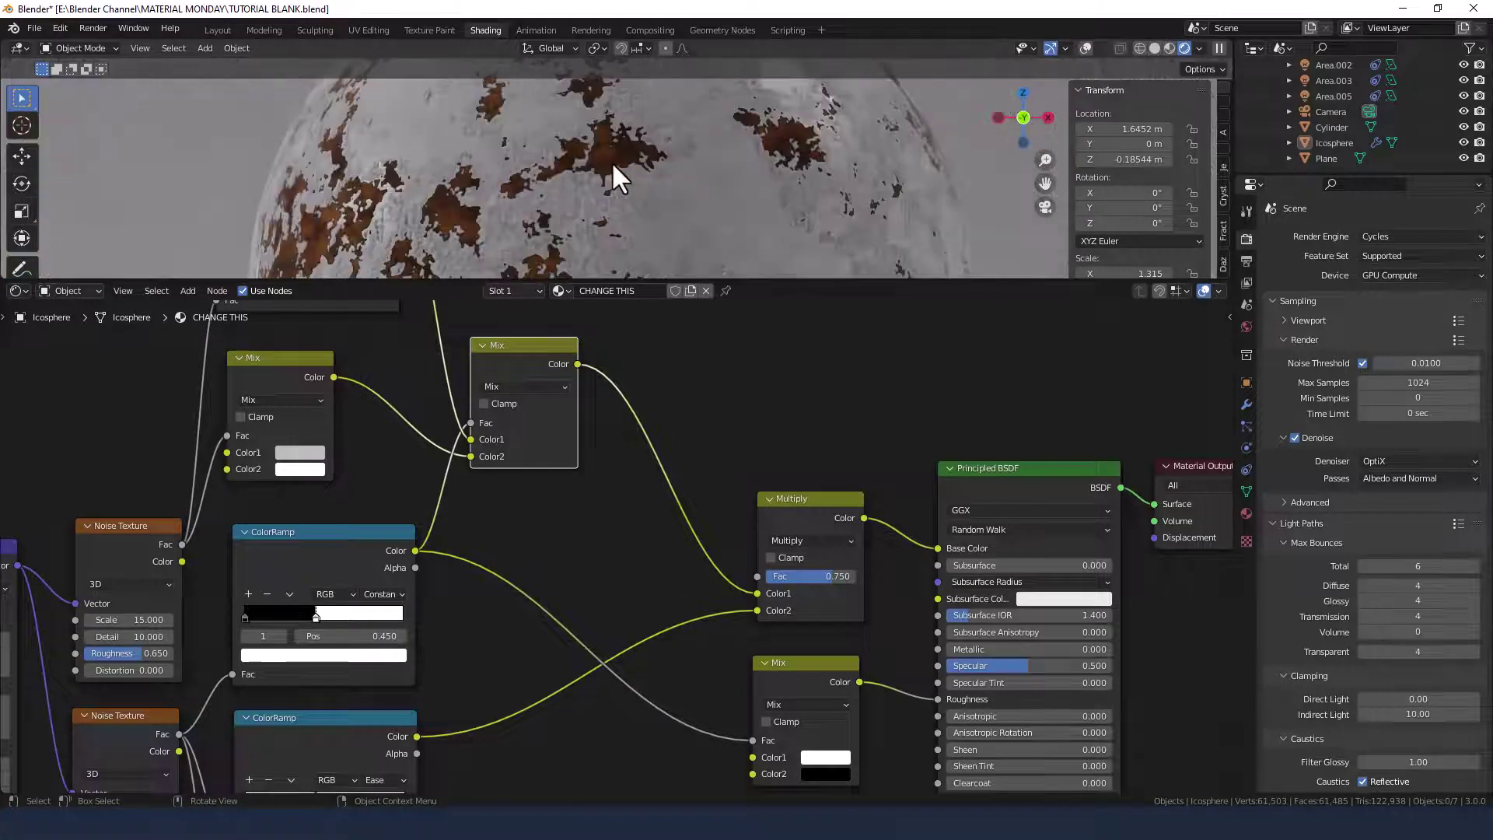
Pan the node editor to show the Bump node and the ColorRamp feeding its Height.
{"action": "scroll", "coordinate": [613, 163], "scroll_direction": "up", "scroll_amount": 5}
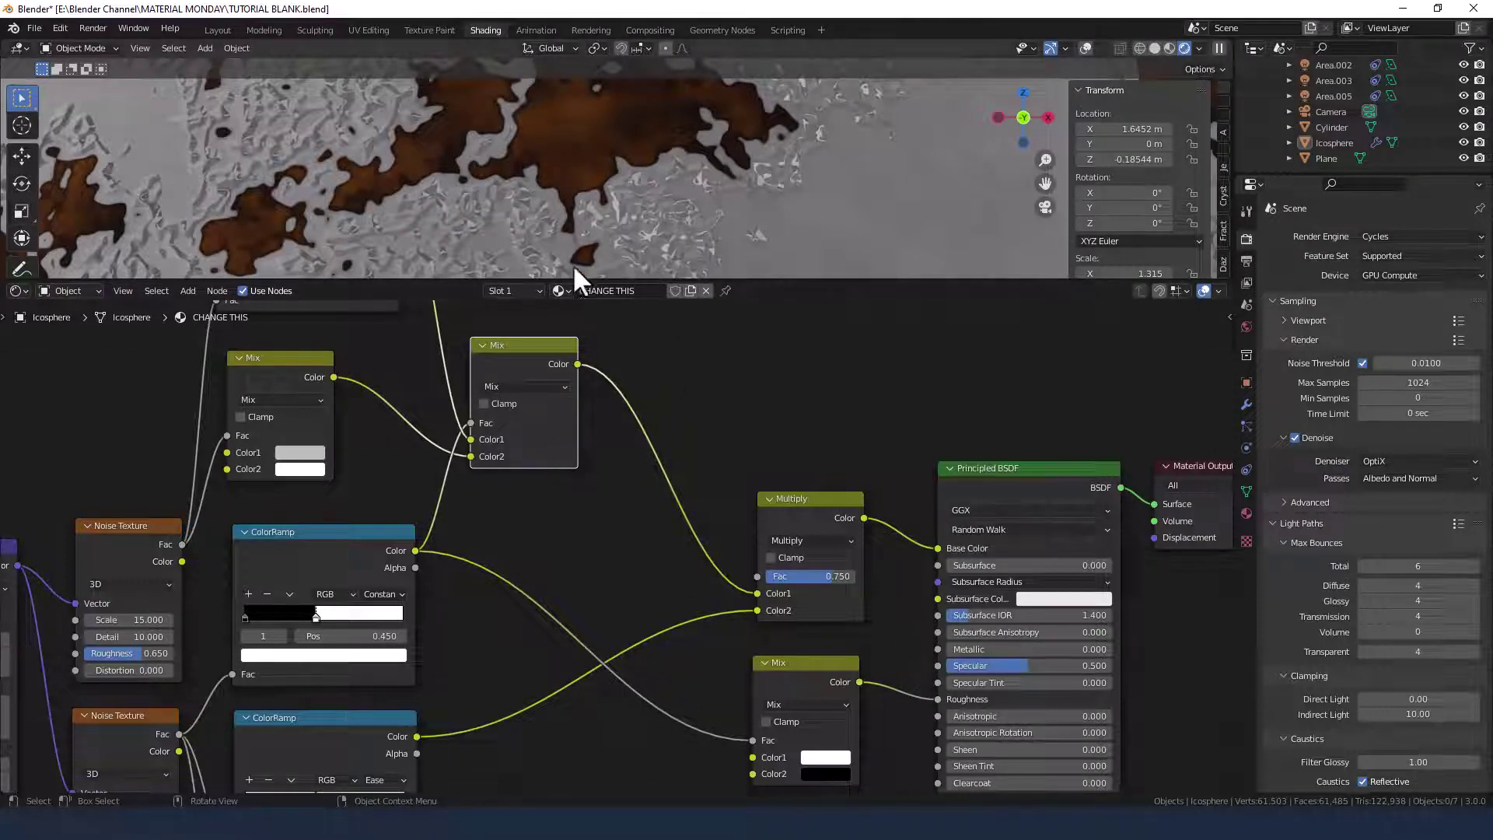
{"action": "middle_click_drag", "start_coordinate": [548, 615], "coordinate": [637, 443]}
{"action": "middle_click_drag", "start_coordinate": [609, 534], "coordinate": [644, 514]}
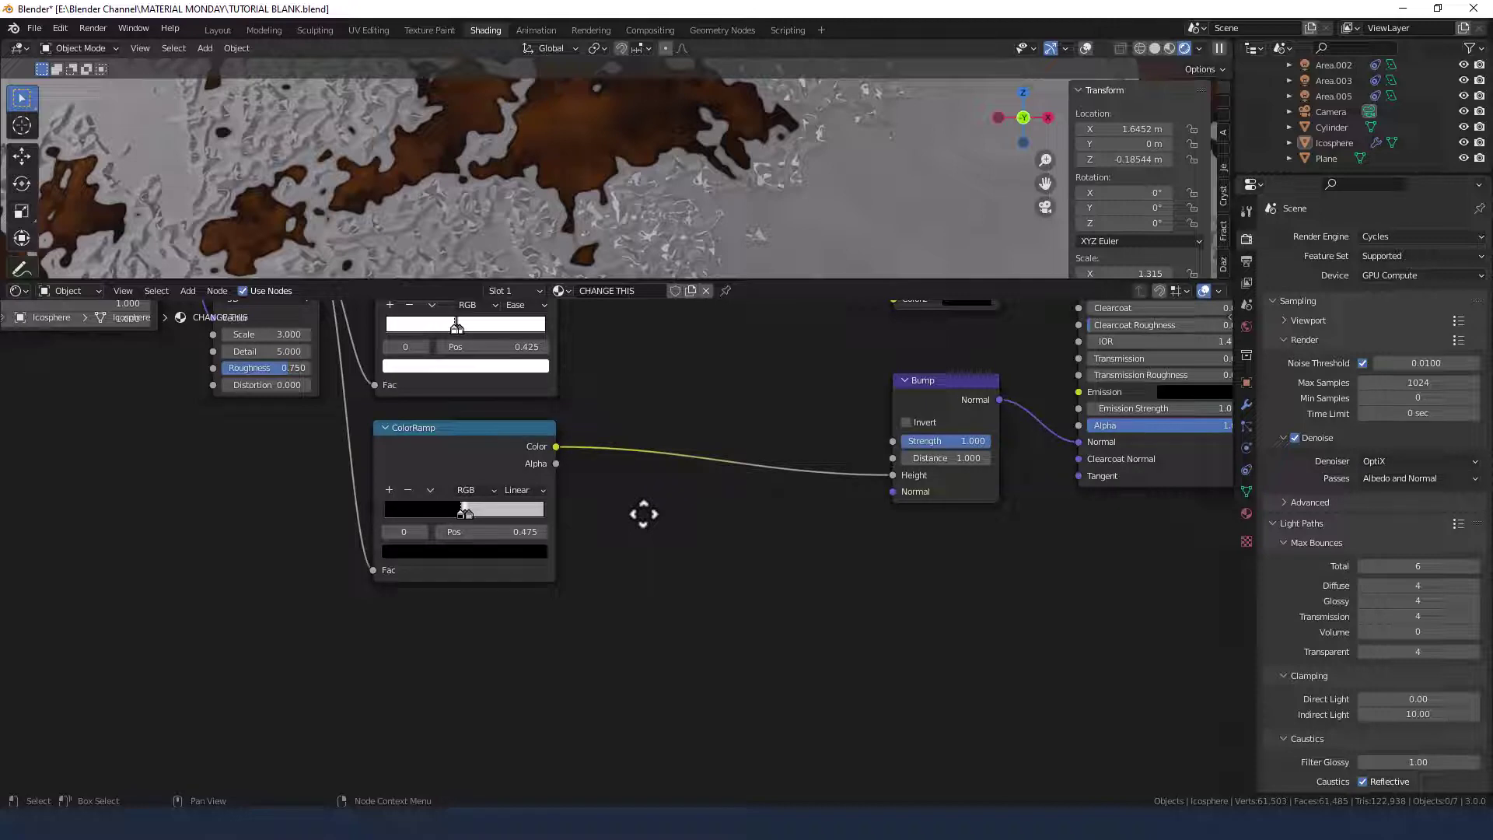
Move the bump ColorRamp's white stop to position 0.45.
{"action": "scroll", "coordinate": [367, 561], "scroll_direction": "up", "scroll_amount": 4}
{"action": "middle_click_drag", "start_coordinate": [367, 561], "coordinate": [673, 576]}
{"action": "scroll", "coordinate": [631, 523], "scroll_direction": "up", "scroll_amount": 1}
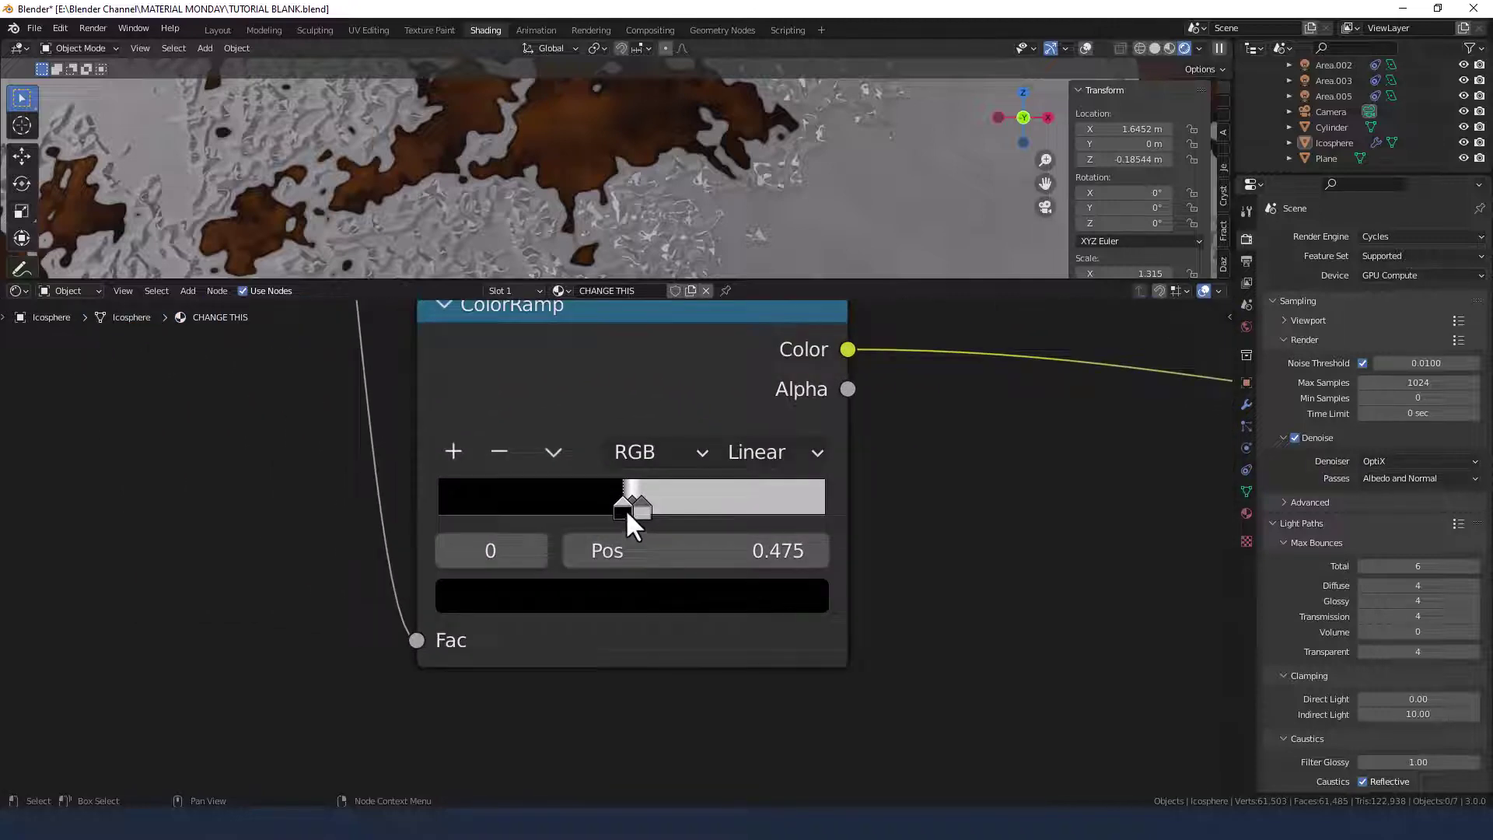
{"action": "left_click", "coordinate": [632, 497]}
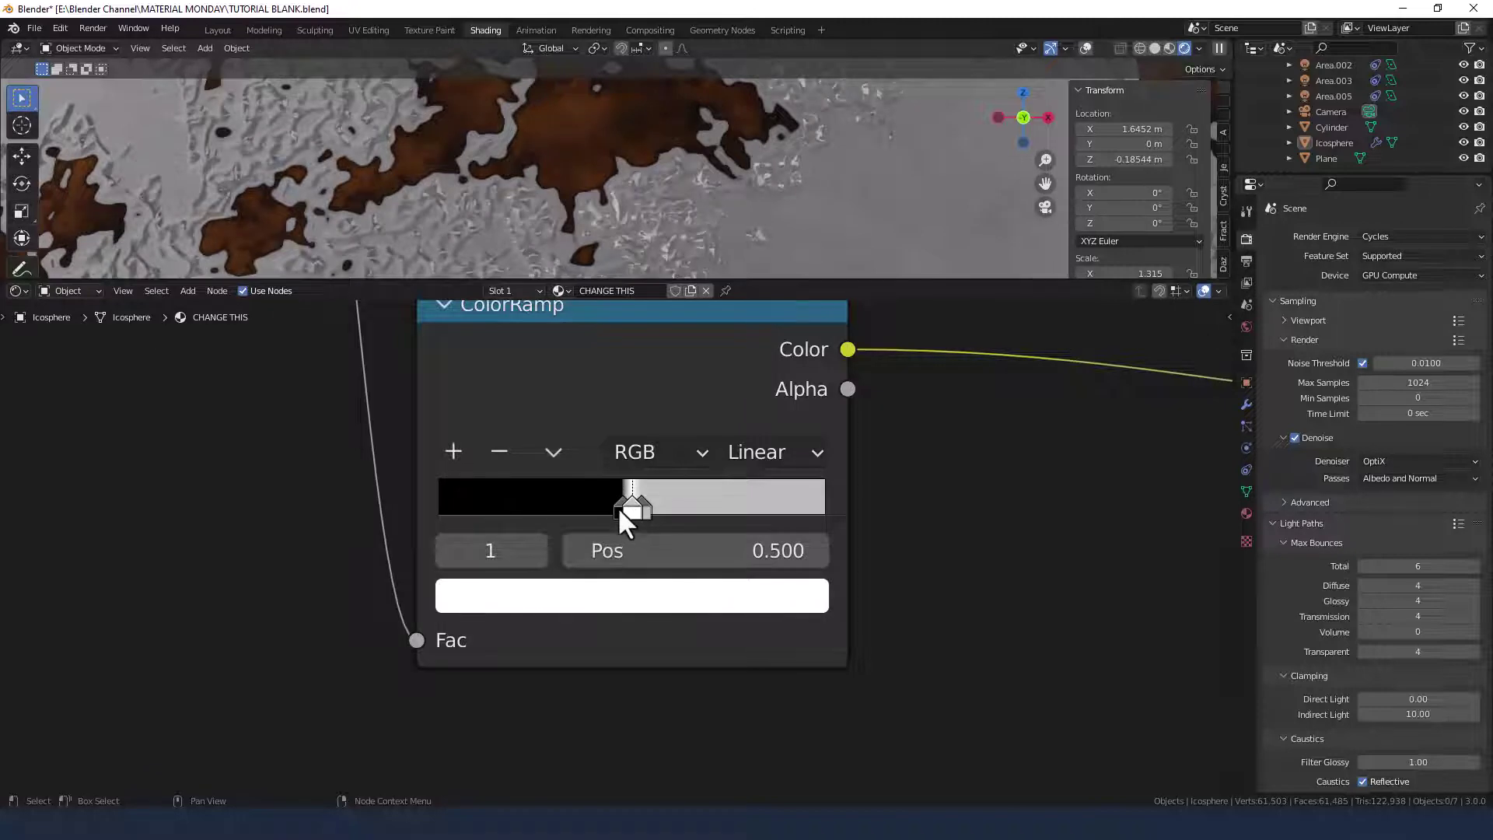
{"action": "mouse_move", "coordinate": [617, 506]}
{"action": "left_mouse_down"}
{"action": "mouse_move", "coordinate": [582, 515]}
{"action": "mouse_move", "coordinate": [606, 509]}
{"action": "left_mouse_up"}
{"action": "left_click", "coordinate": [619, 509]}
{"action": "left_click", "coordinate": [676, 554]}
{"action": "key", "text": "BackSpace"}
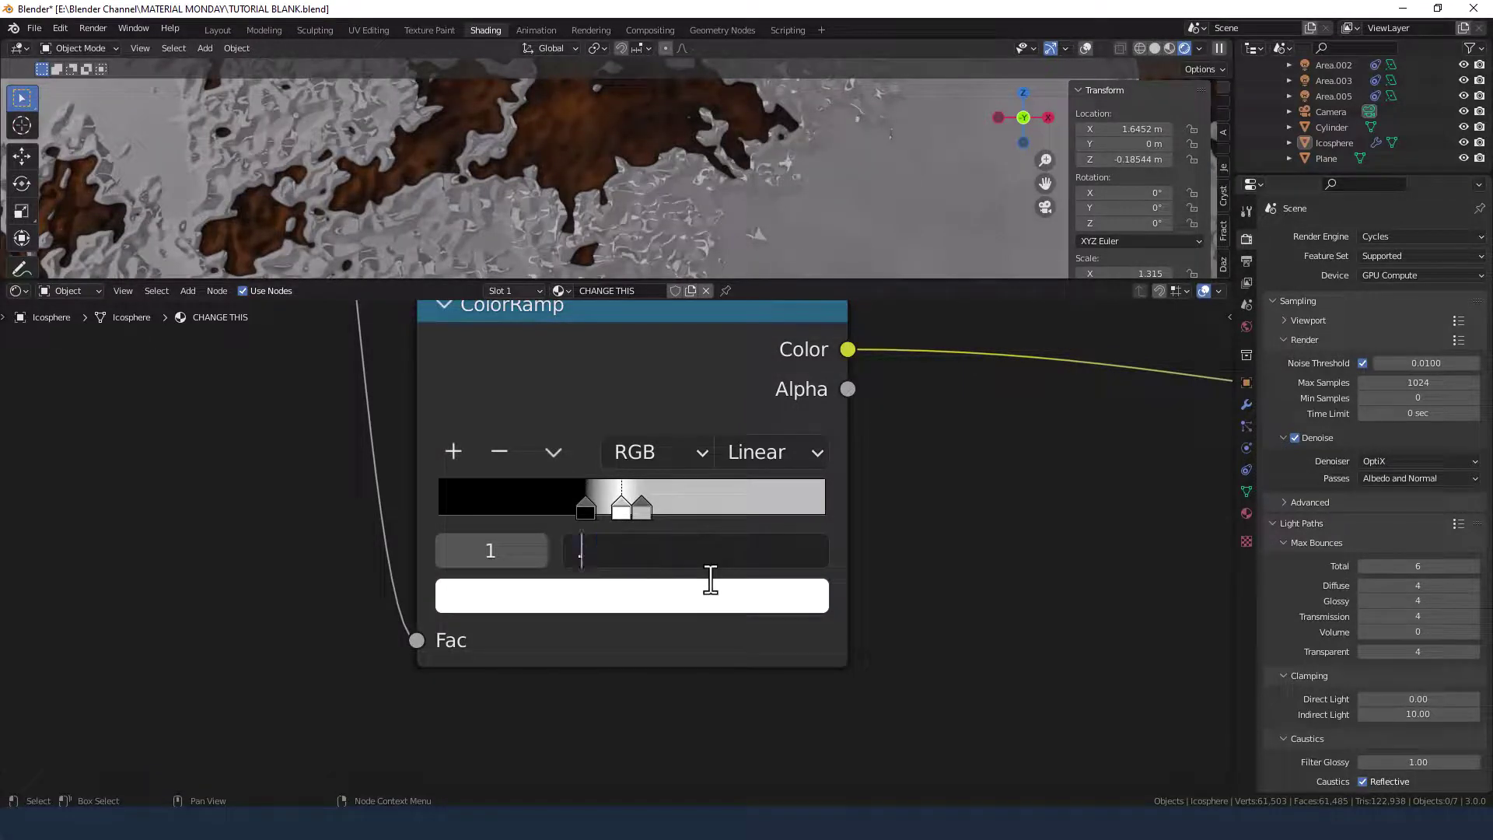
{"action": "type", "text": ".45"}
{"action": "key", "text": "Return"}
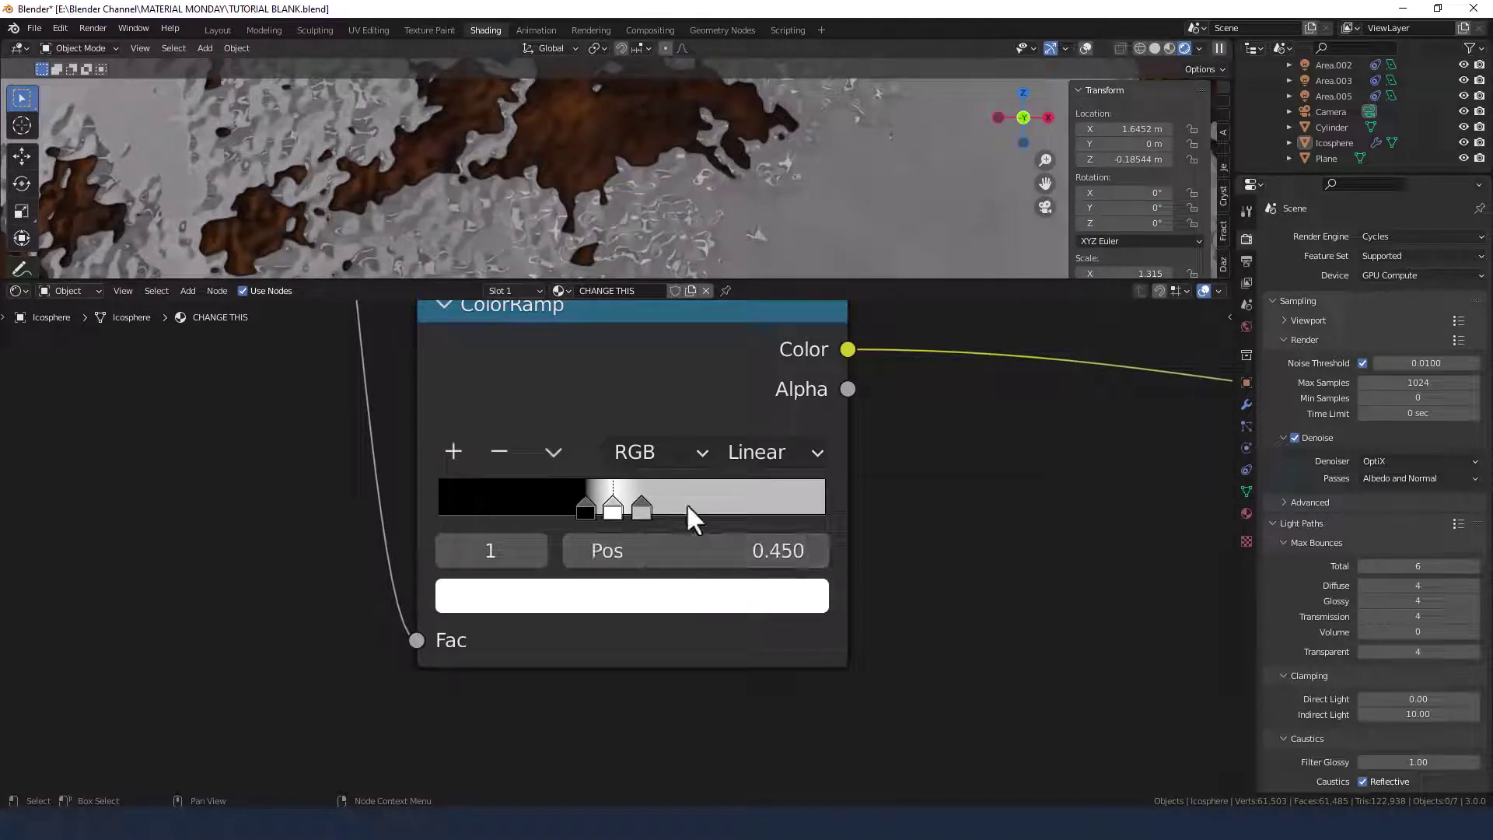
Set the bump ramp's black stop to position 0.4.
{"action": "left_click", "coordinate": [585, 511]}
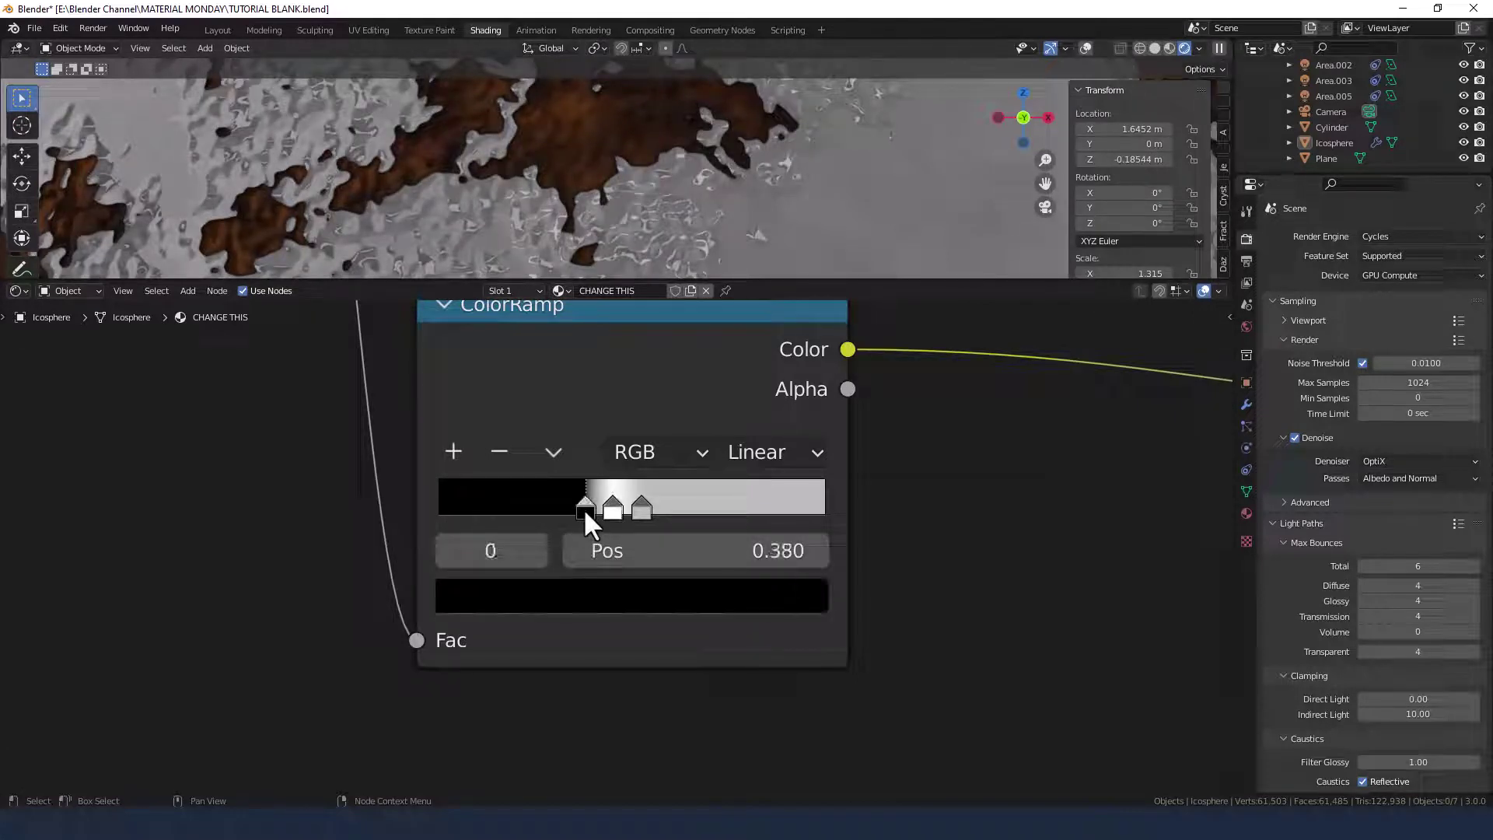
{"action": "left_click", "coordinate": [669, 552]}
{"action": "type", "text": ".4"}
{"action": "key", "text": "Return"}
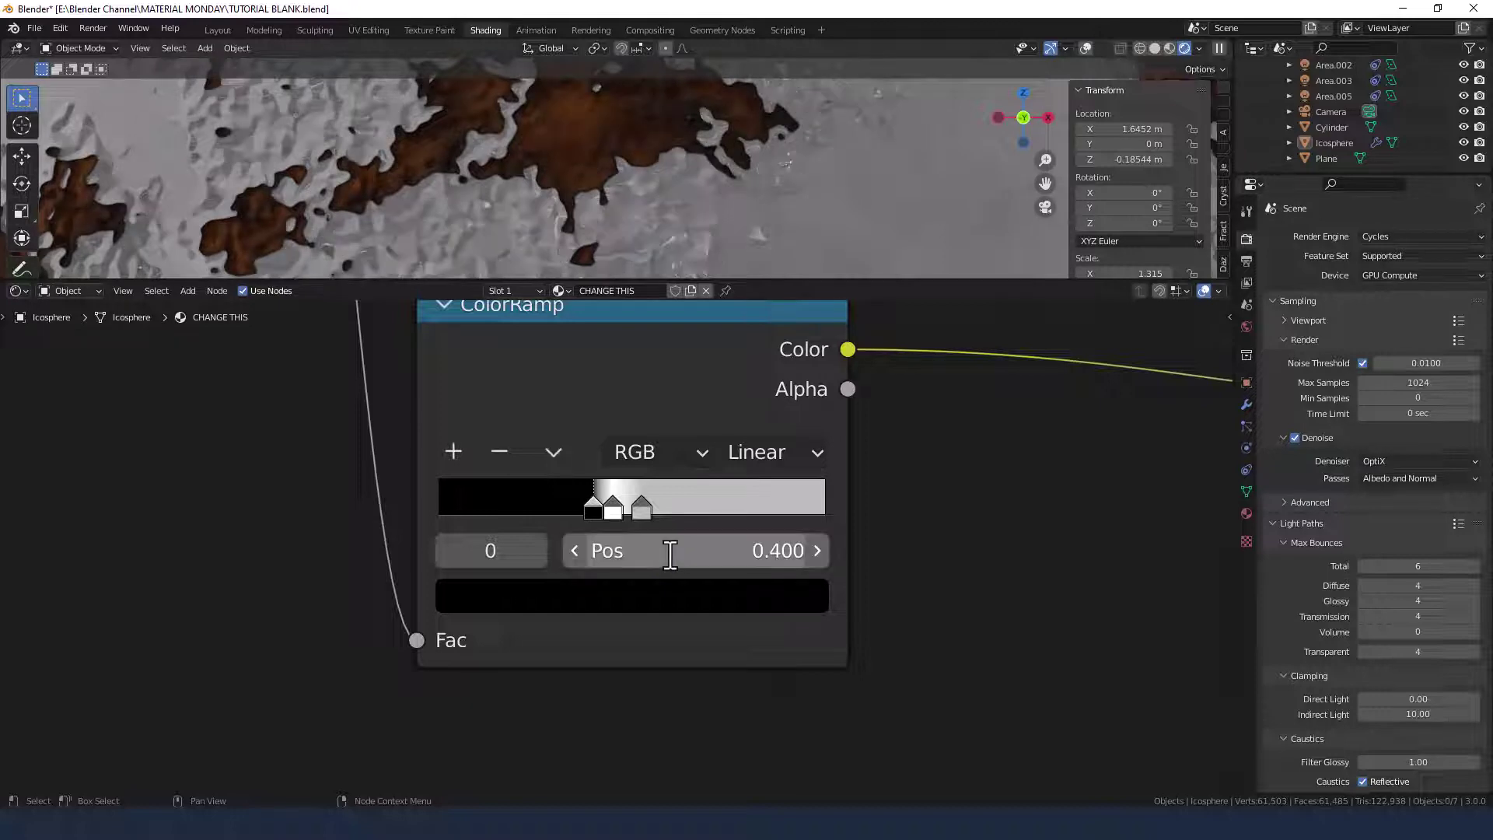
Set the bump ramp's third, grey stop to position 0.5.
{"action": "left_click", "coordinate": [642, 506]}
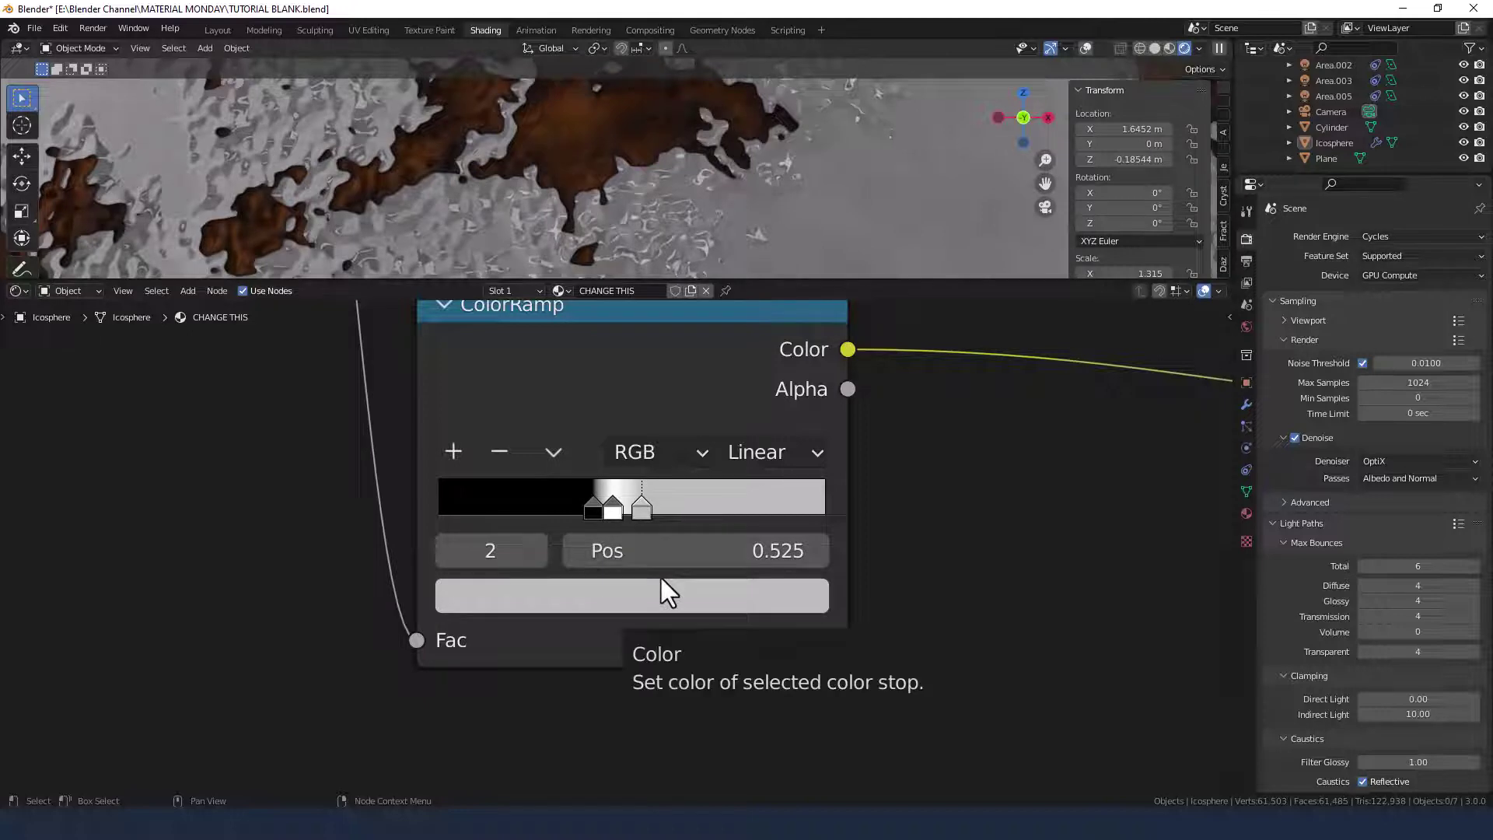
{"action": "key", "text": "KP_Decimal"}
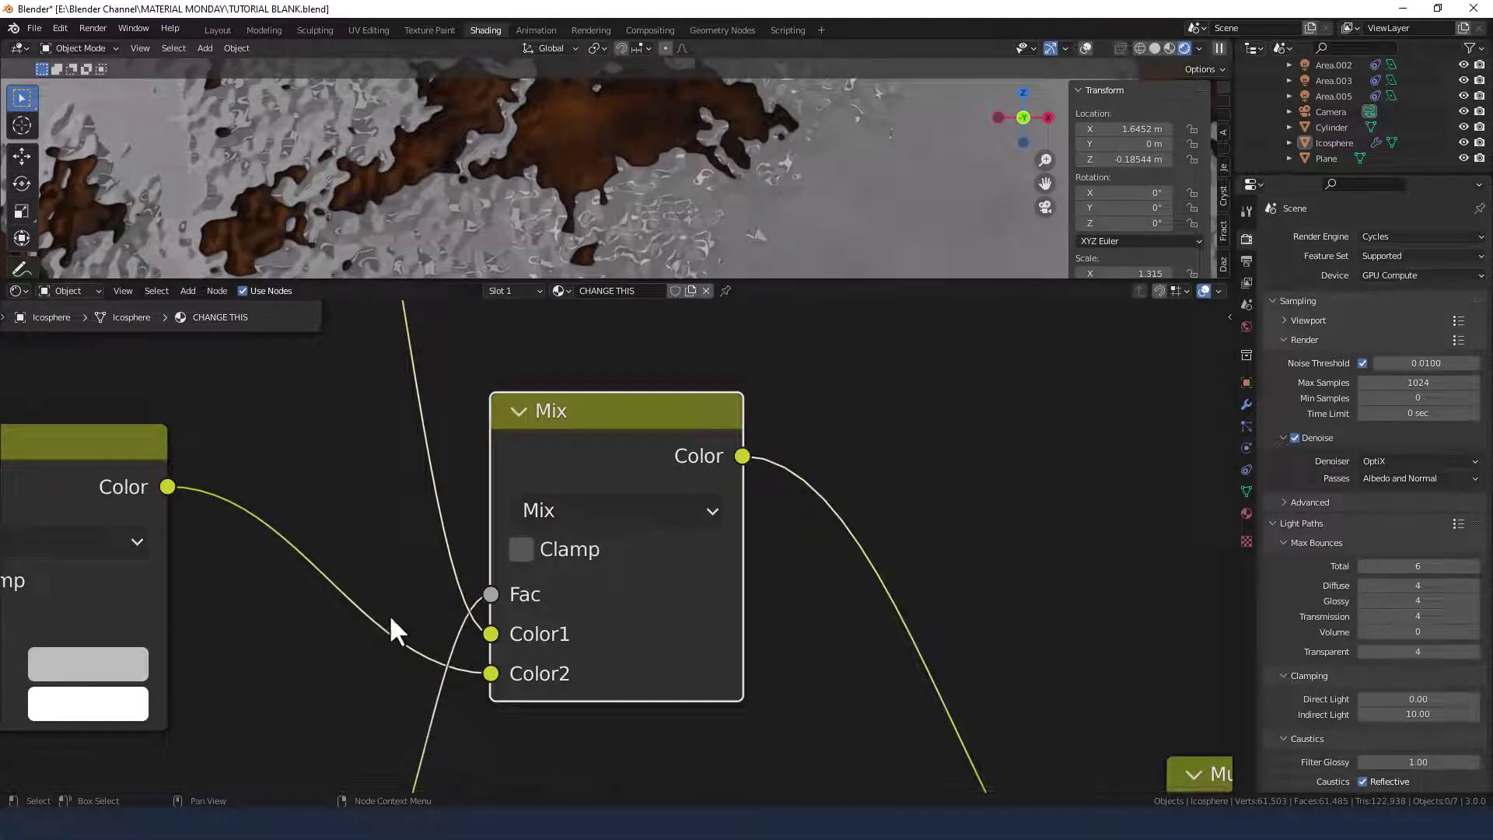
{"action": "middle_click_drag", "start_coordinate": [397, 631], "coordinate": [795, 360]}
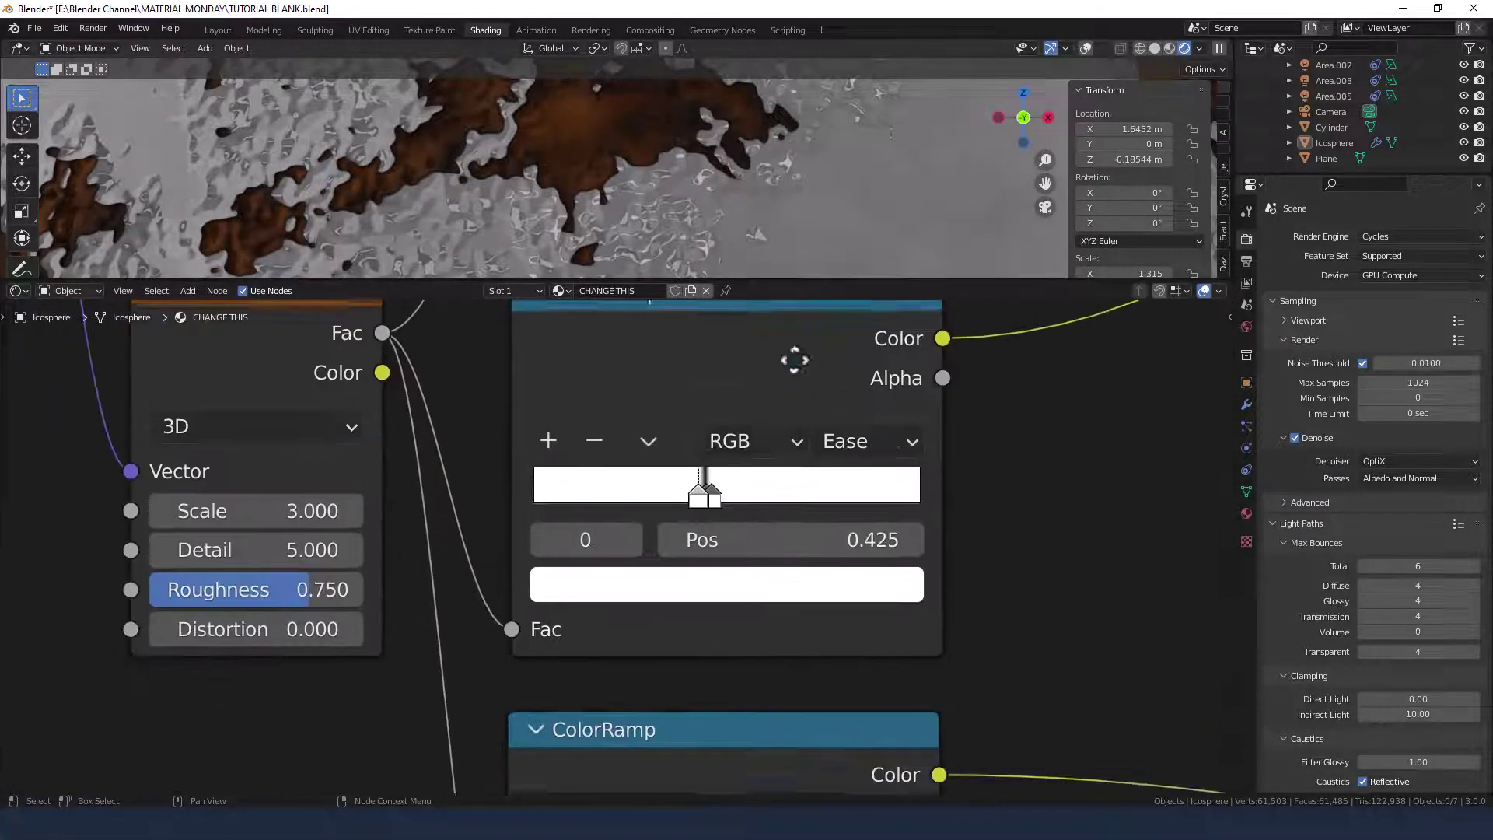
{"action": "scroll", "coordinate": [778, 684], "scroll_direction": "down", "scroll_amount": 5, "text": "shift"}
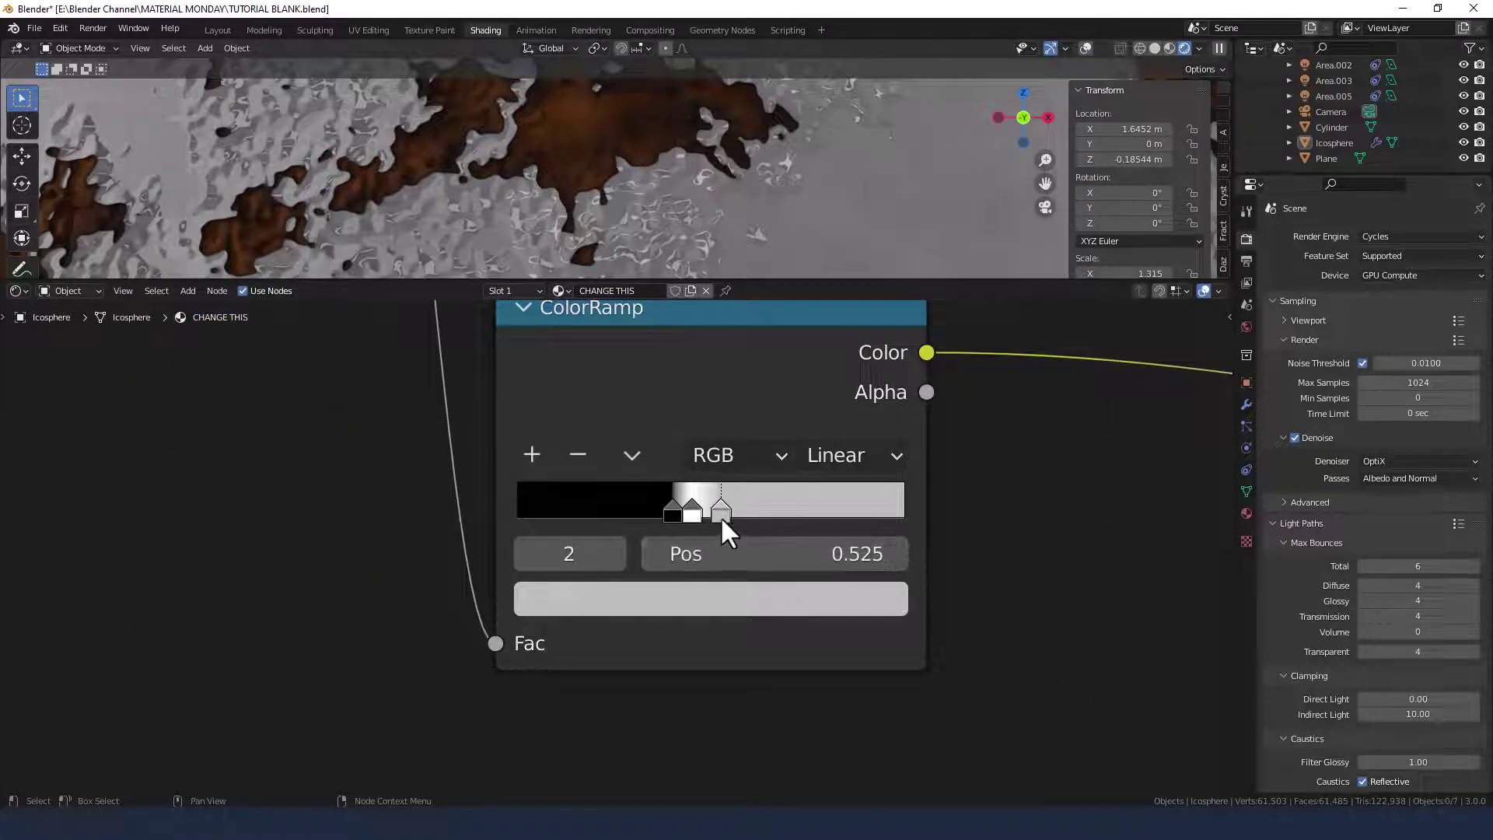
{"action": "left_click", "coordinate": [745, 553]}
{"action": "key", "text": "BackSpace"}
{"action": "type", "text": "0.5"}
{"action": "key", "text": "Return"}
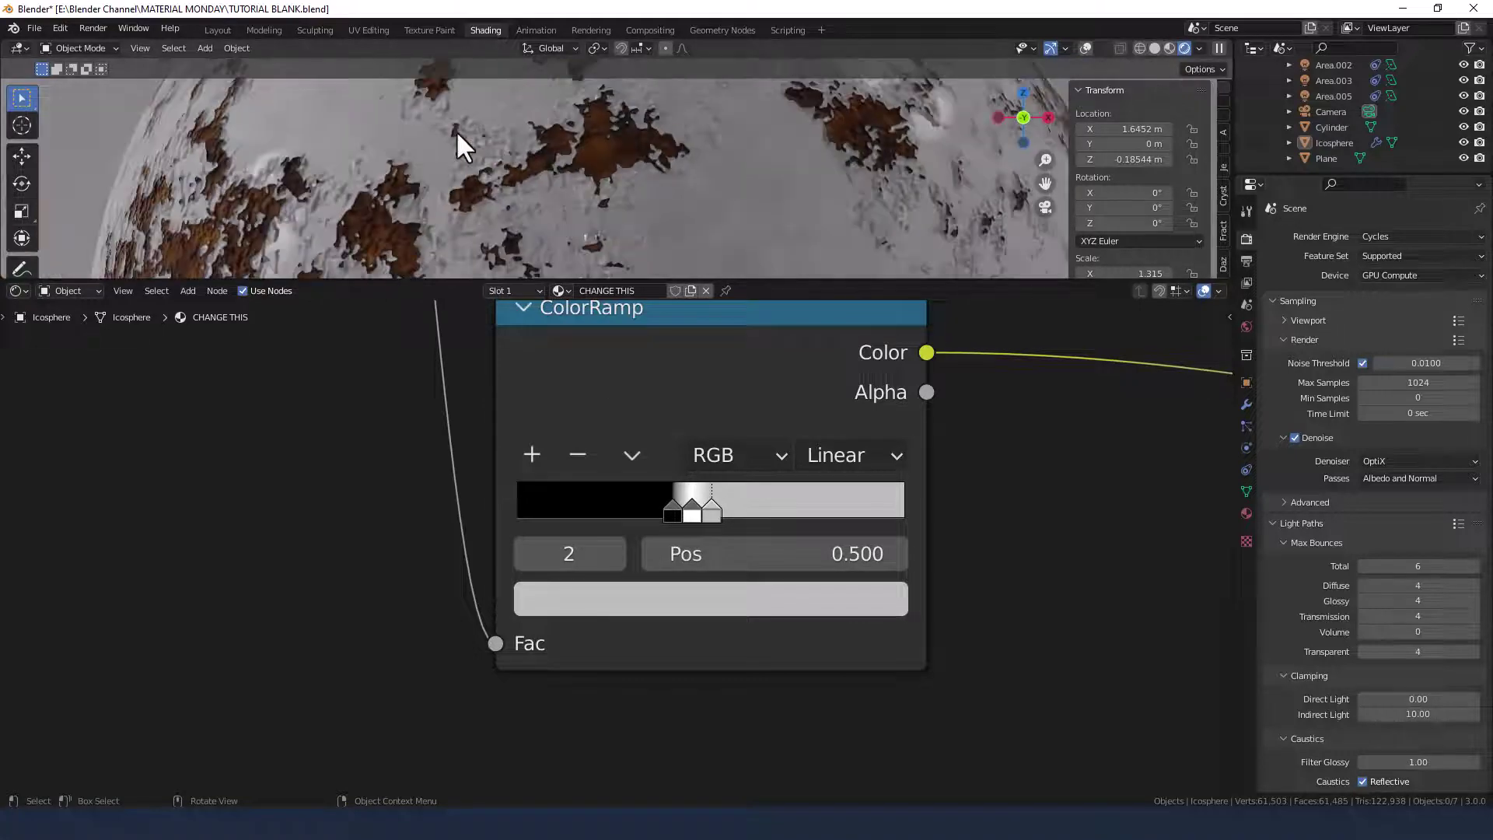
{"action": "scroll", "coordinate": [466, 136], "scroll_direction": "down", "scroll_amount": 2}
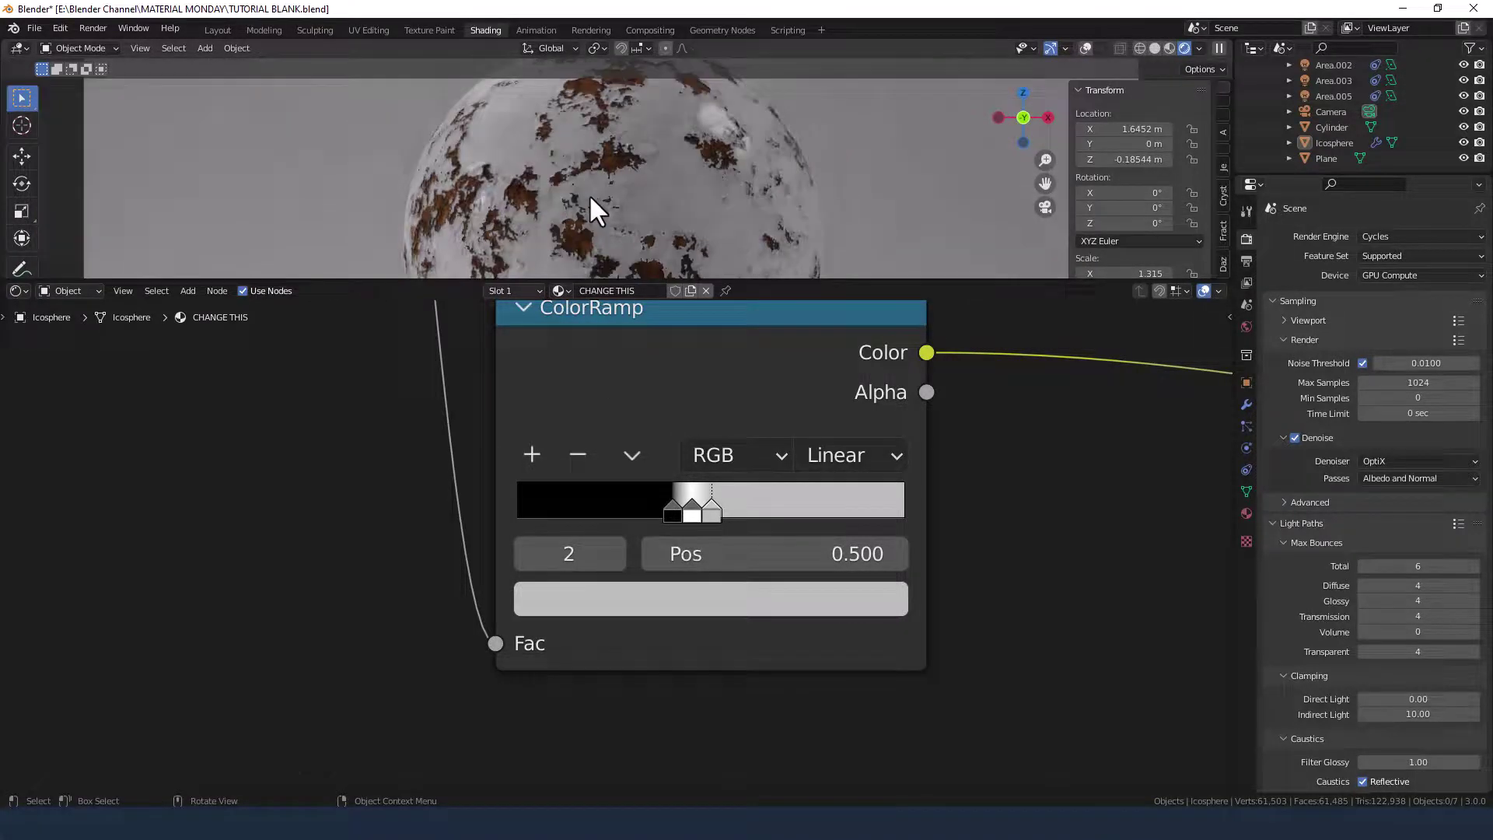
{"action": "scroll", "coordinate": [601, 197], "scroll_direction": "down", "scroll_amount": 2}
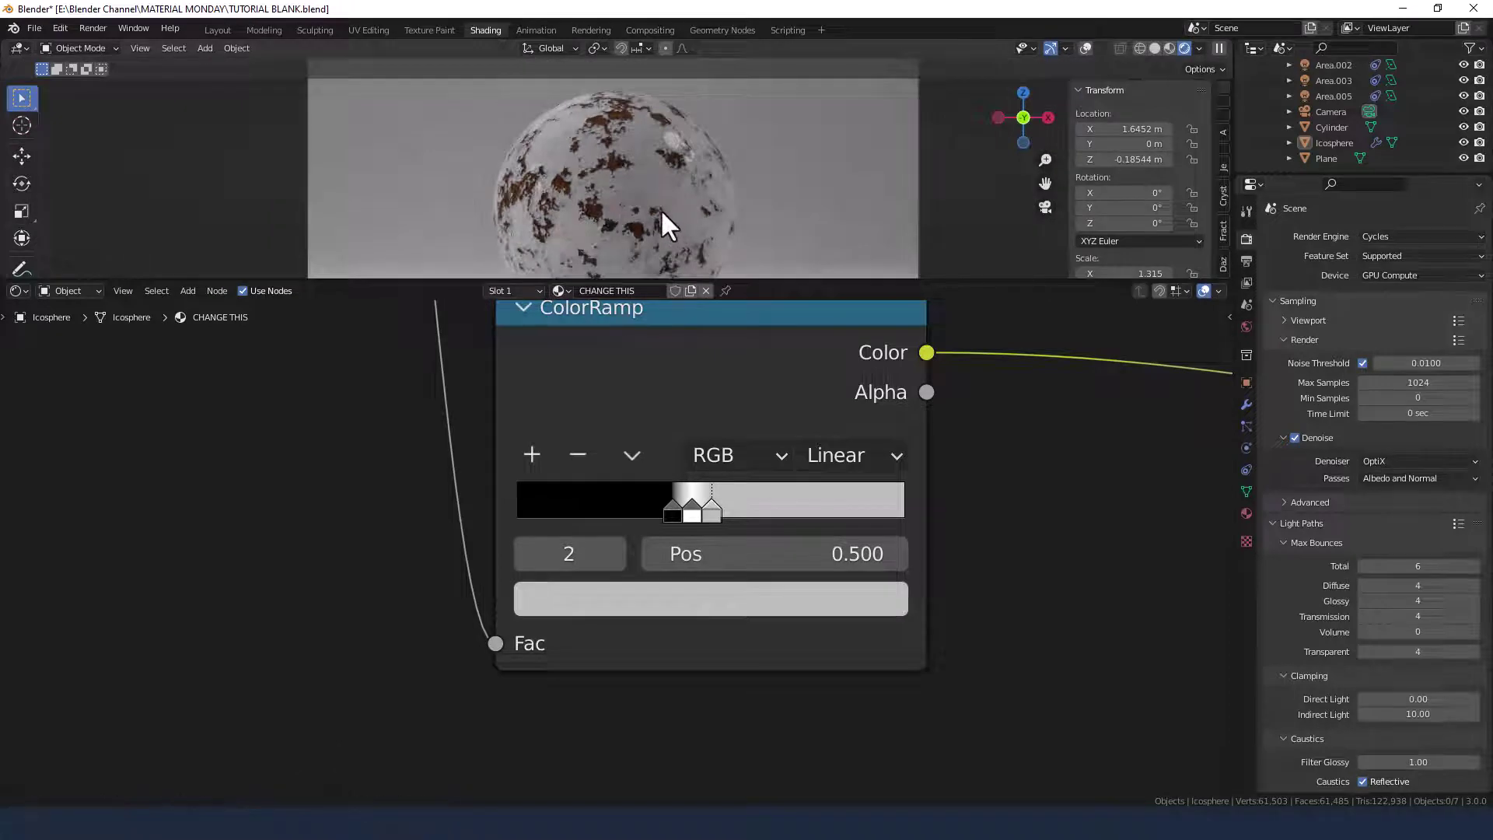
{"action": "scroll", "coordinate": [633, 183], "scroll_direction": "up", "scroll_amount": 5}
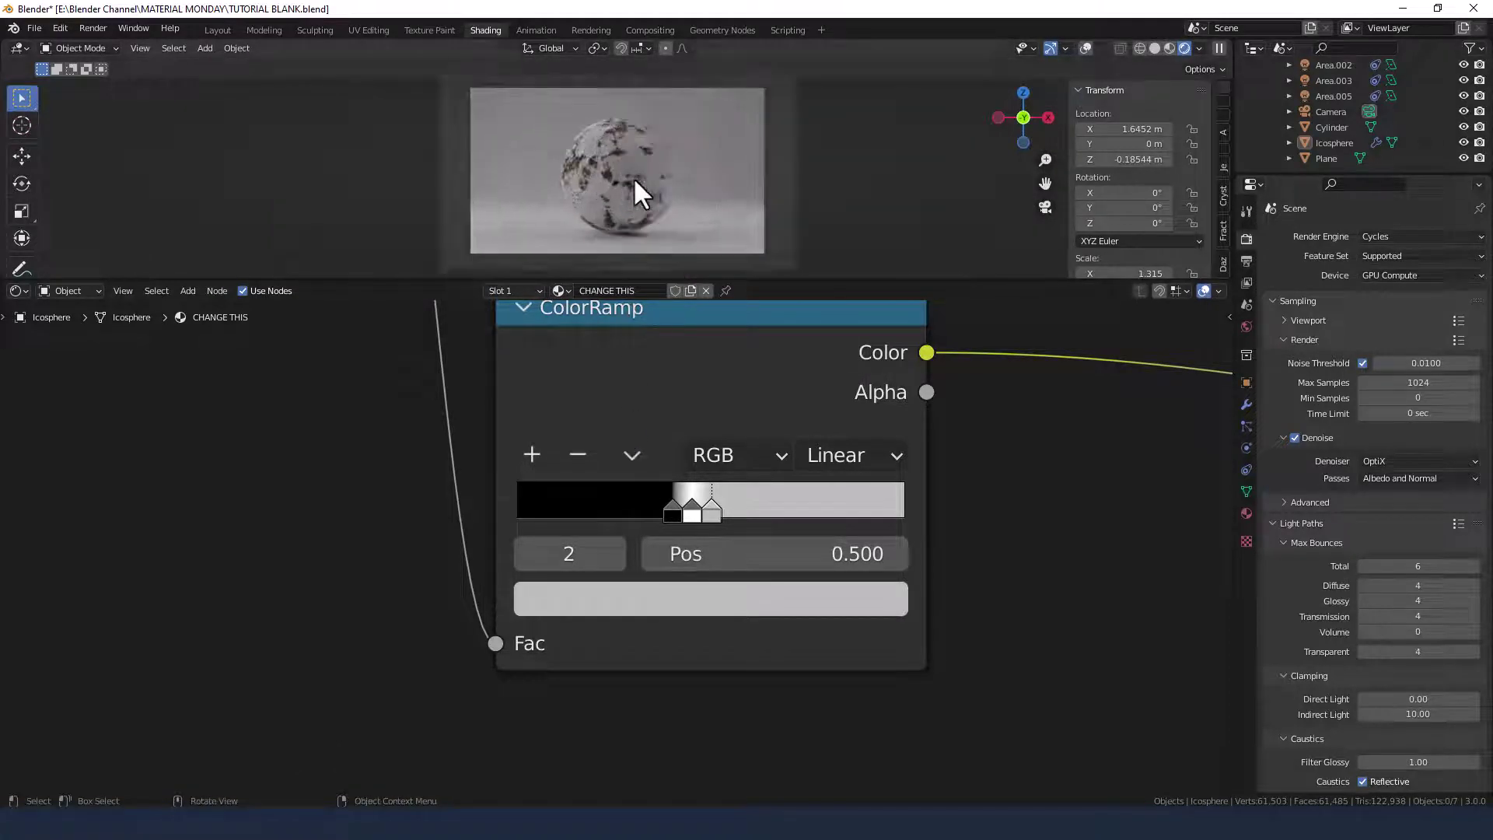
Preview the rust ColorRamp, then the paint-and-rust Mix, then the second ColorRamp's black-and-white mask.
{"action": "scroll", "coordinate": [676, 513], "scroll_direction": "down", "scroll_amount": 8}
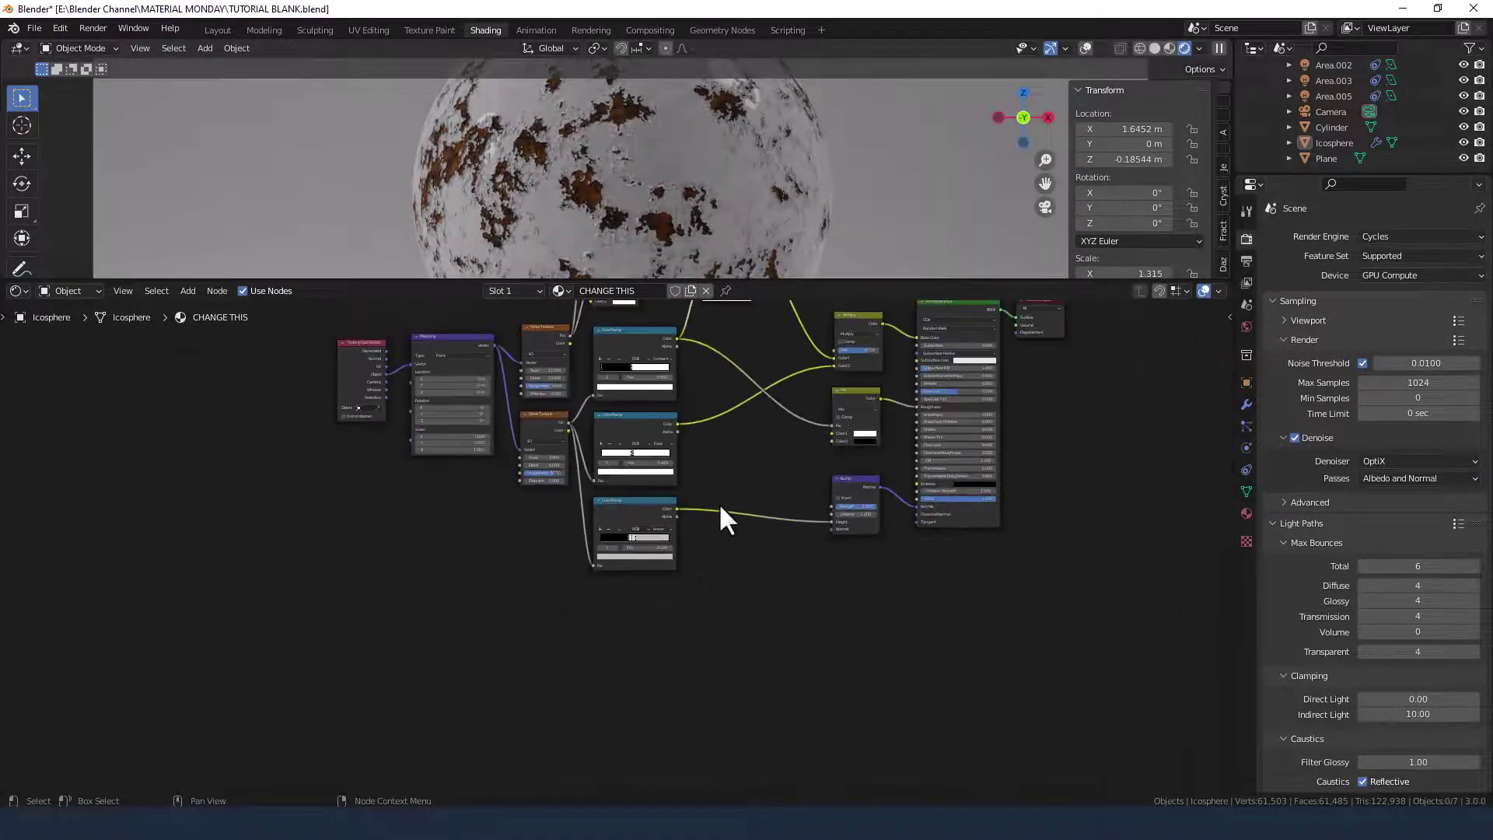
{"action": "middle_click_drag", "start_coordinate": [720, 500], "coordinate": [687, 629]}
{"action": "scroll", "coordinate": [687, 627], "scroll_direction": "up", "scroll_amount": 3}
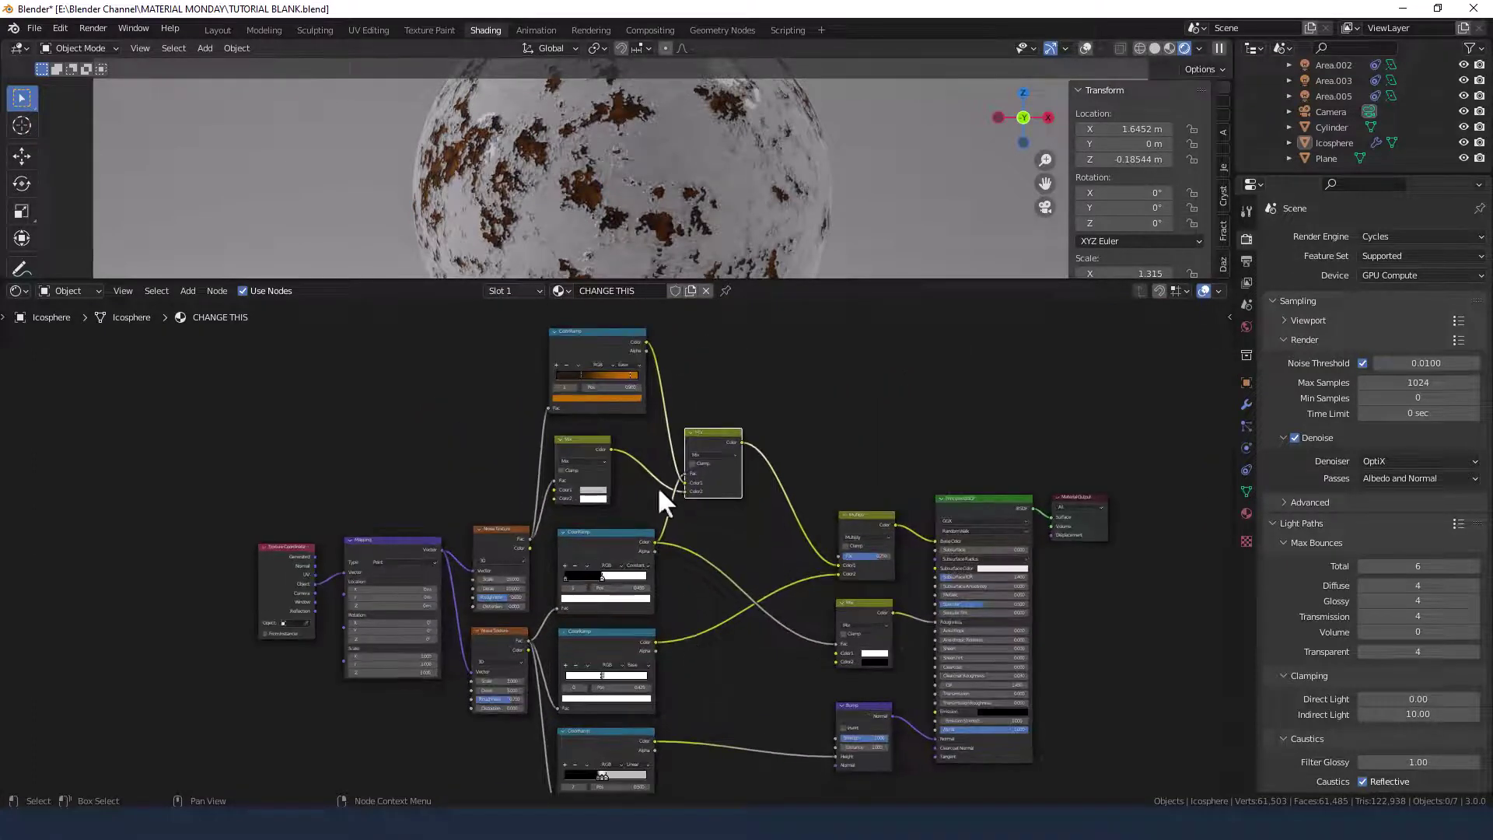
{"action": "left_click", "coordinate": [585, 337], "text": "ctrl+shift"}
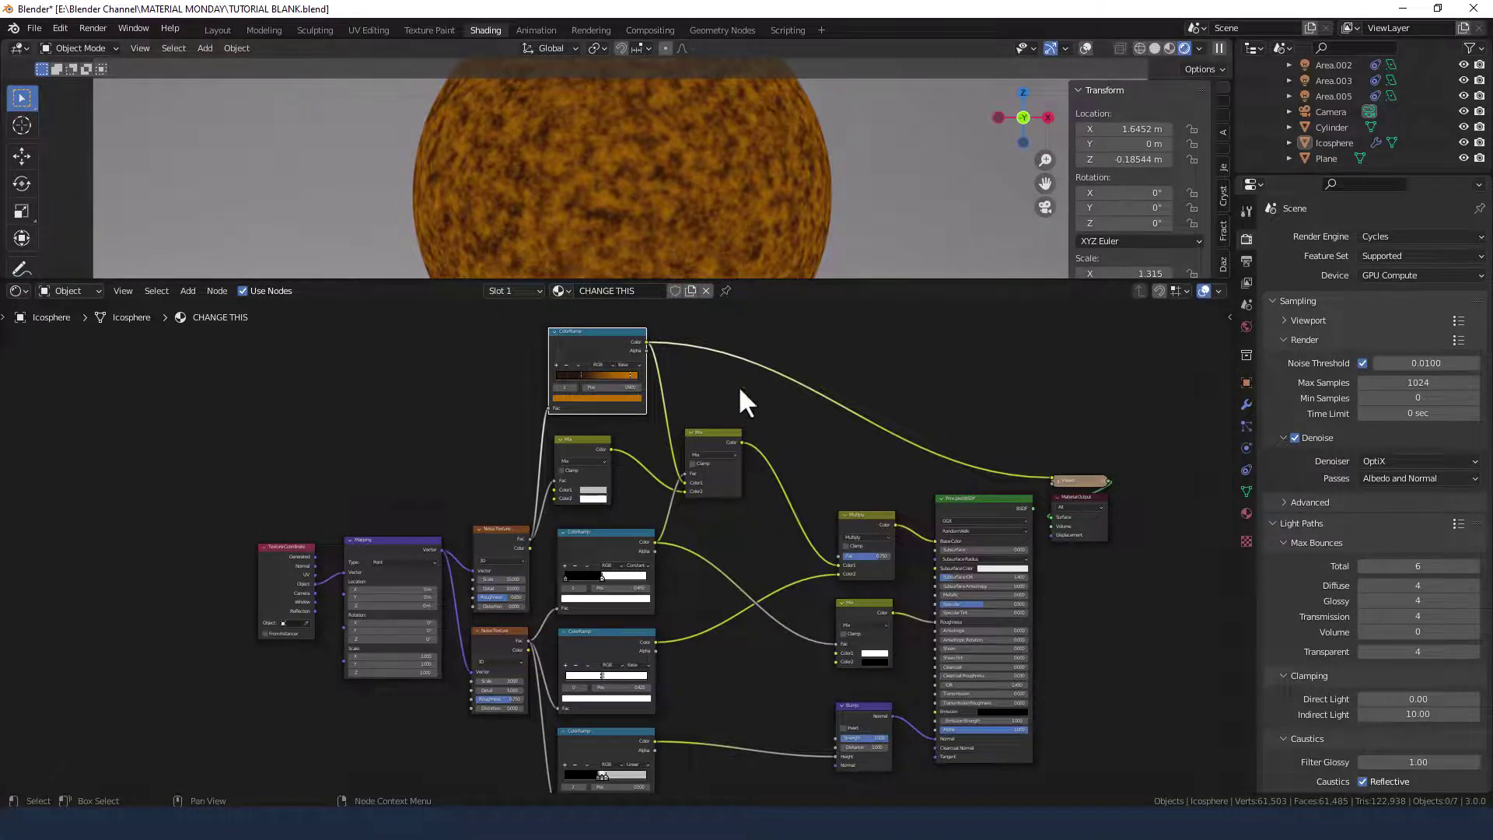
{"action": "left_click", "coordinate": [717, 440], "text": "ctrl+shift"}
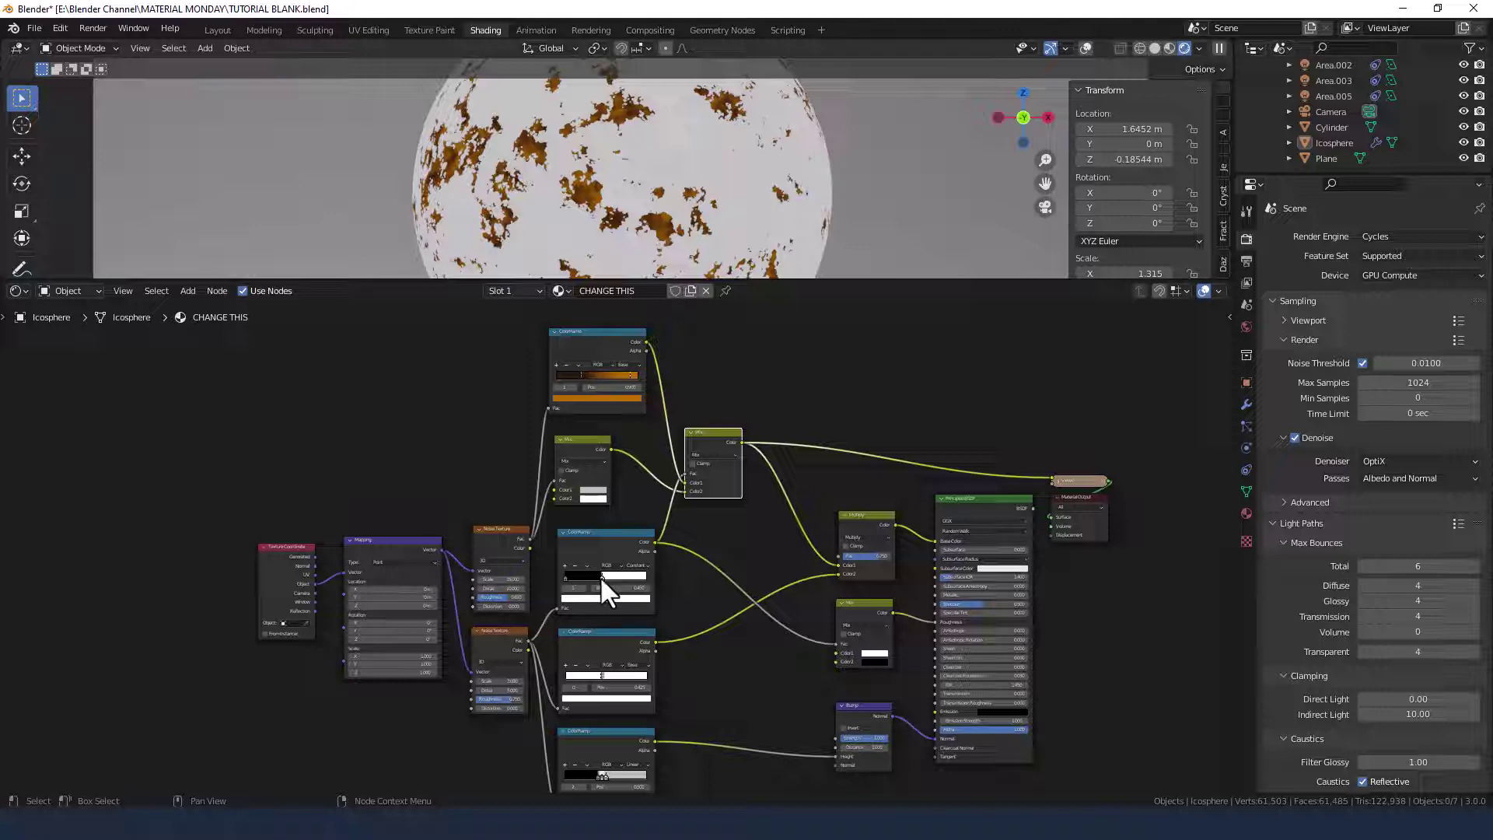
{"action": "mouse_move", "coordinate": [601, 577]}
{"action": "left_mouse_down"}
{"action": "mouse_move", "coordinate": [615, 575]}
{"action": "mouse_move", "coordinate": [601, 577]}
{"action": "left_mouse_up"}
{"action": "left_click", "coordinate": [633, 637], "text": "ctrl+shift"}
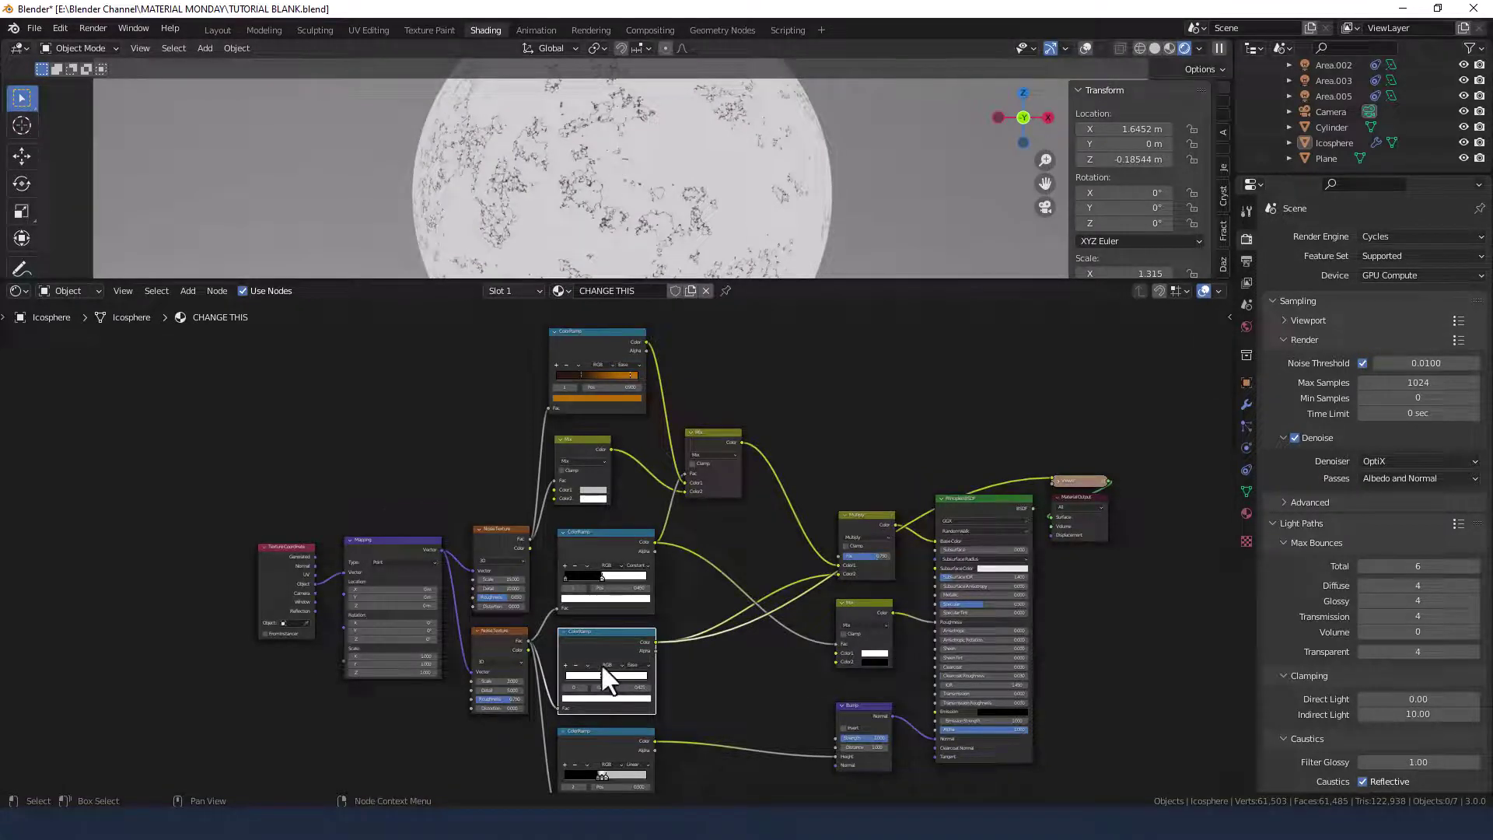
{"action": "scroll", "coordinate": [601, 668], "scroll_direction": "up", "scroll_amount": 4}
{"action": "scroll", "coordinate": [577, 591], "scroll_direction": "up", "scroll_amount": 2}
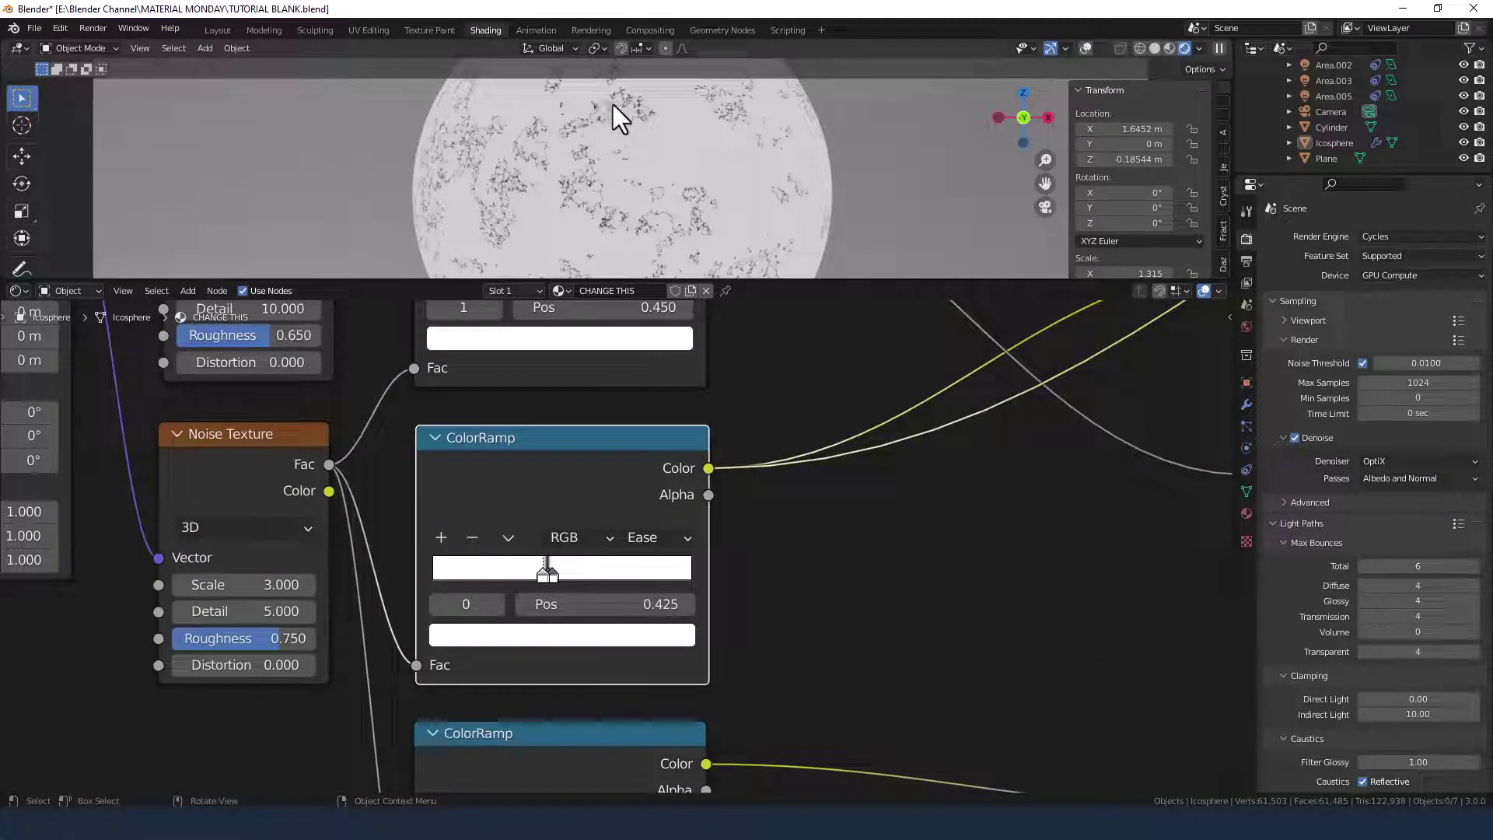
Preview the bump ColorRamp's spotty mask on the sphere.
{"action": "scroll", "coordinate": [616, 560], "scroll_direction": "down", "scroll_amount": 2}
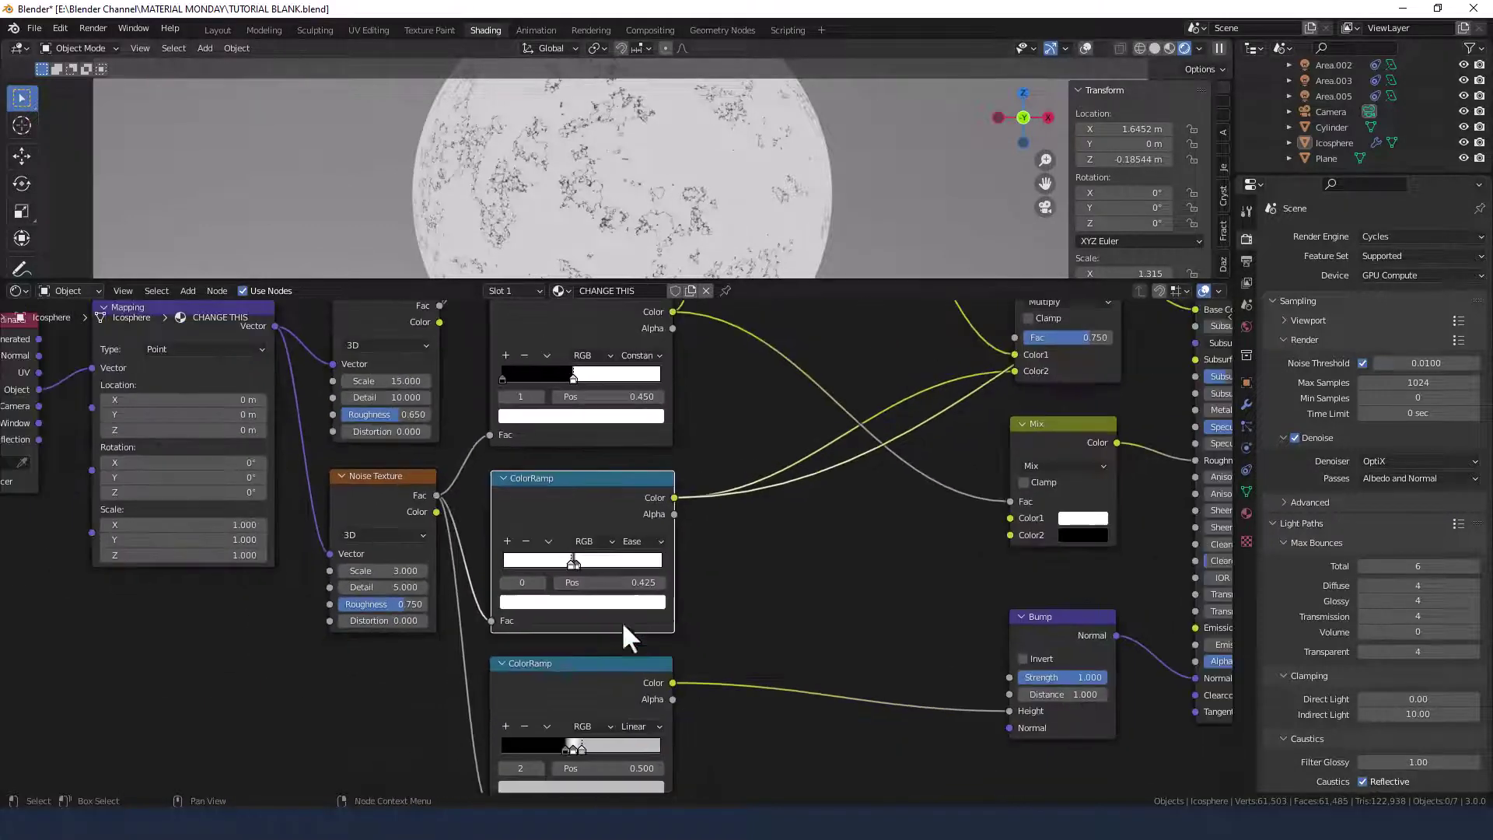
{"action": "left_click", "coordinate": [600, 664], "text": "ctrl+shift"}
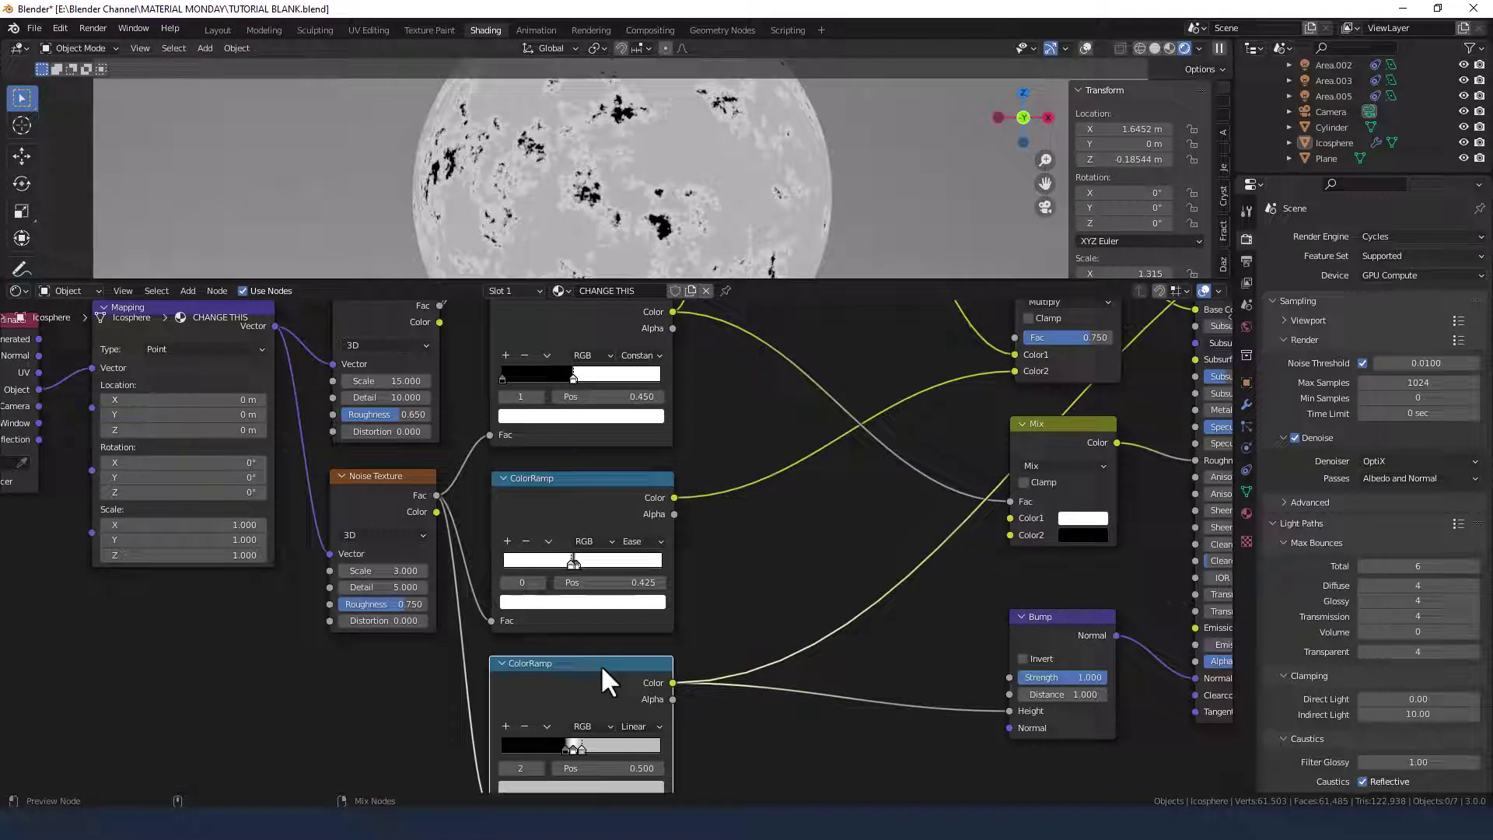
{"action": "scroll", "coordinate": [595, 672], "scroll_direction": "down", "scroll_amount": 1}
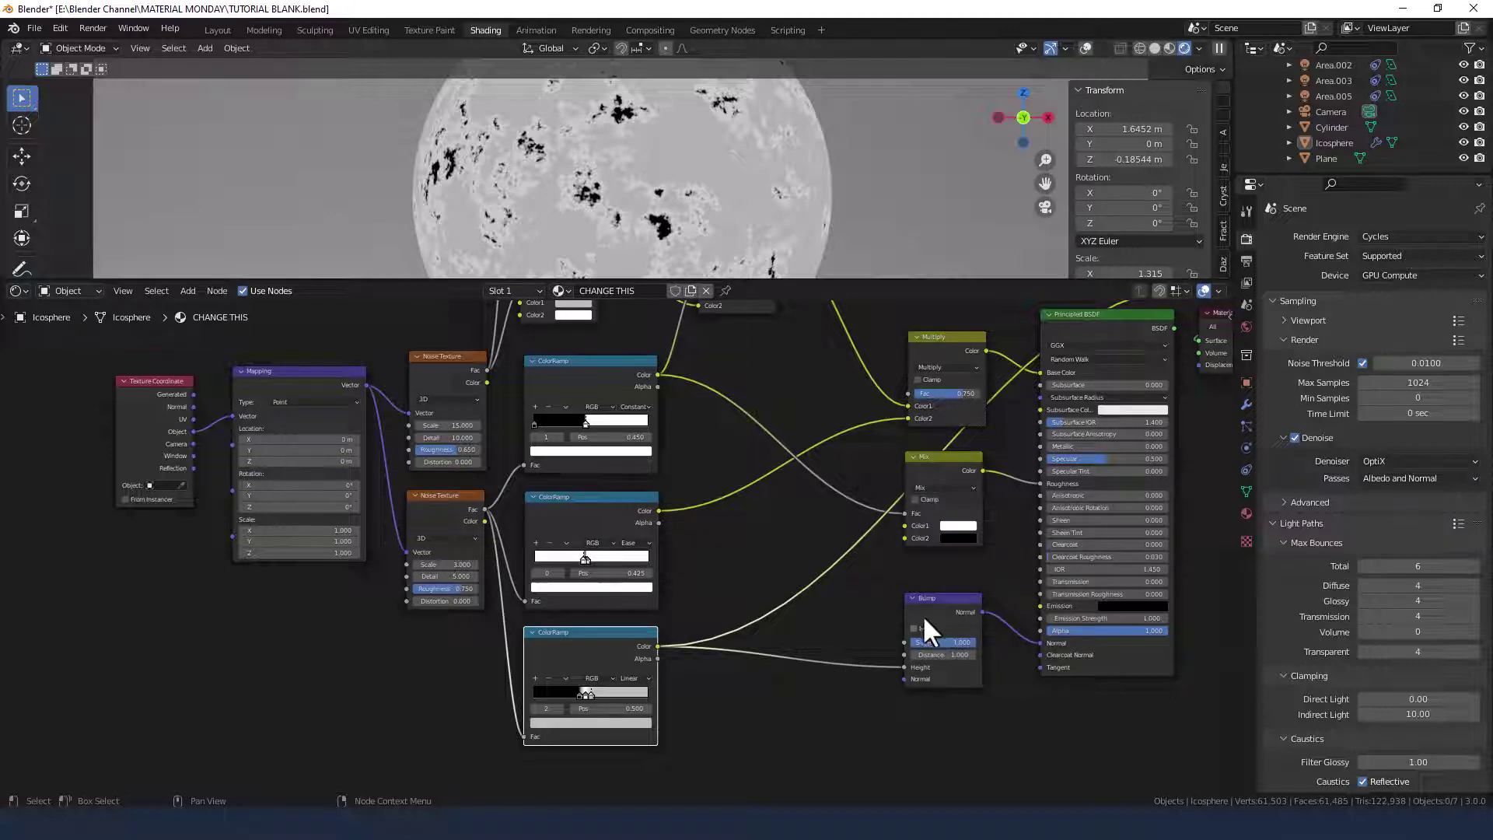
{"action": "scroll", "coordinate": [865, 629], "scroll_direction": "down", "scroll_amount": 1}
{"action": "scroll", "coordinate": [865, 619], "scroll_direction": "up", "scroll_amount": 2}
{"action": "scroll", "coordinate": [864, 619], "scroll_direction": "down", "scroll_amount": 3}
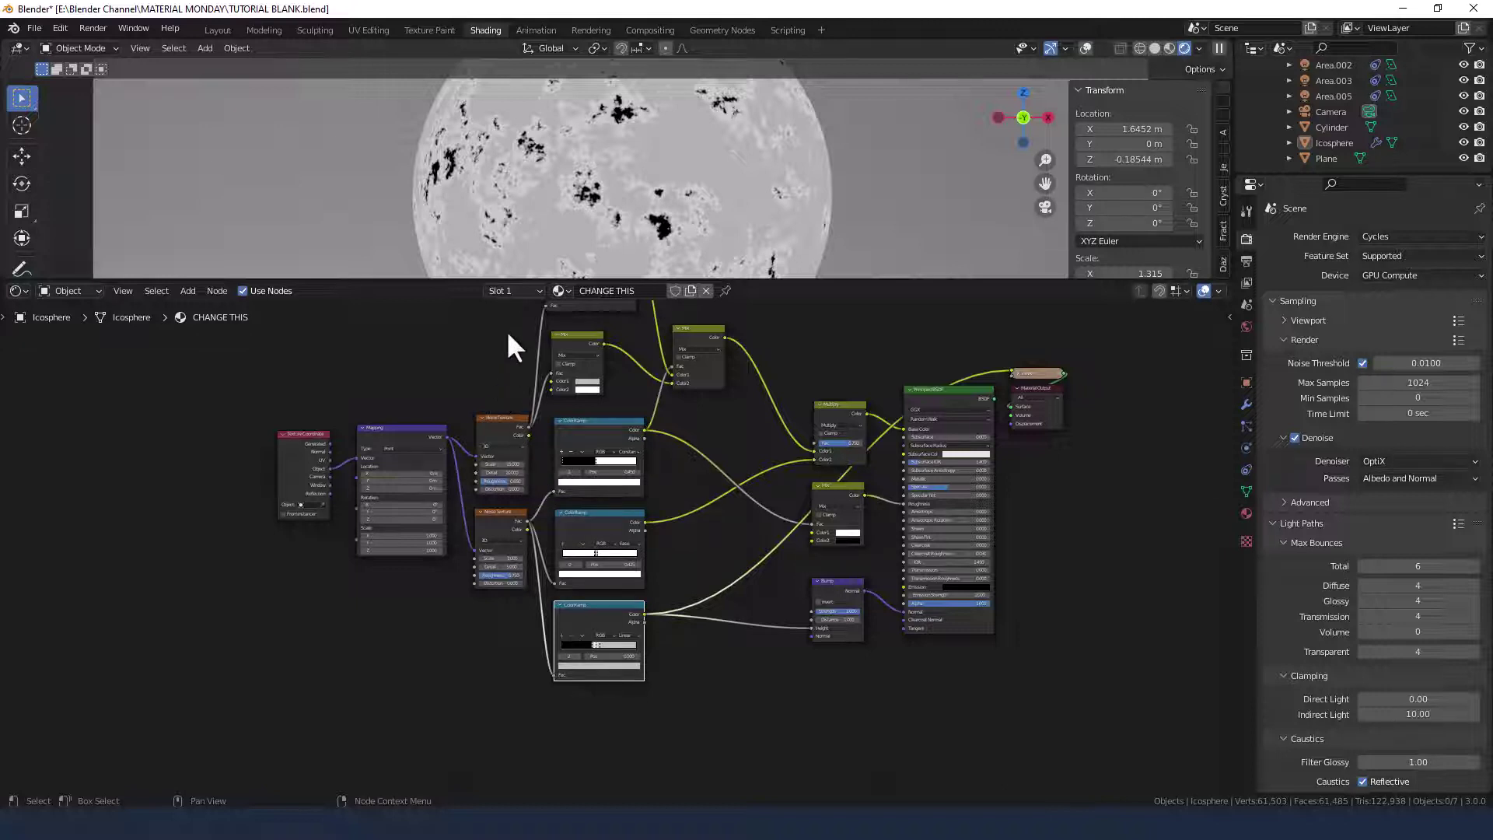
Reconnect the Principled BSDF to the Material Output to restore the full shader.
{"action": "middle_click_drag", "start_coordinate": [506, 329], "coordinate": [500, 416]}
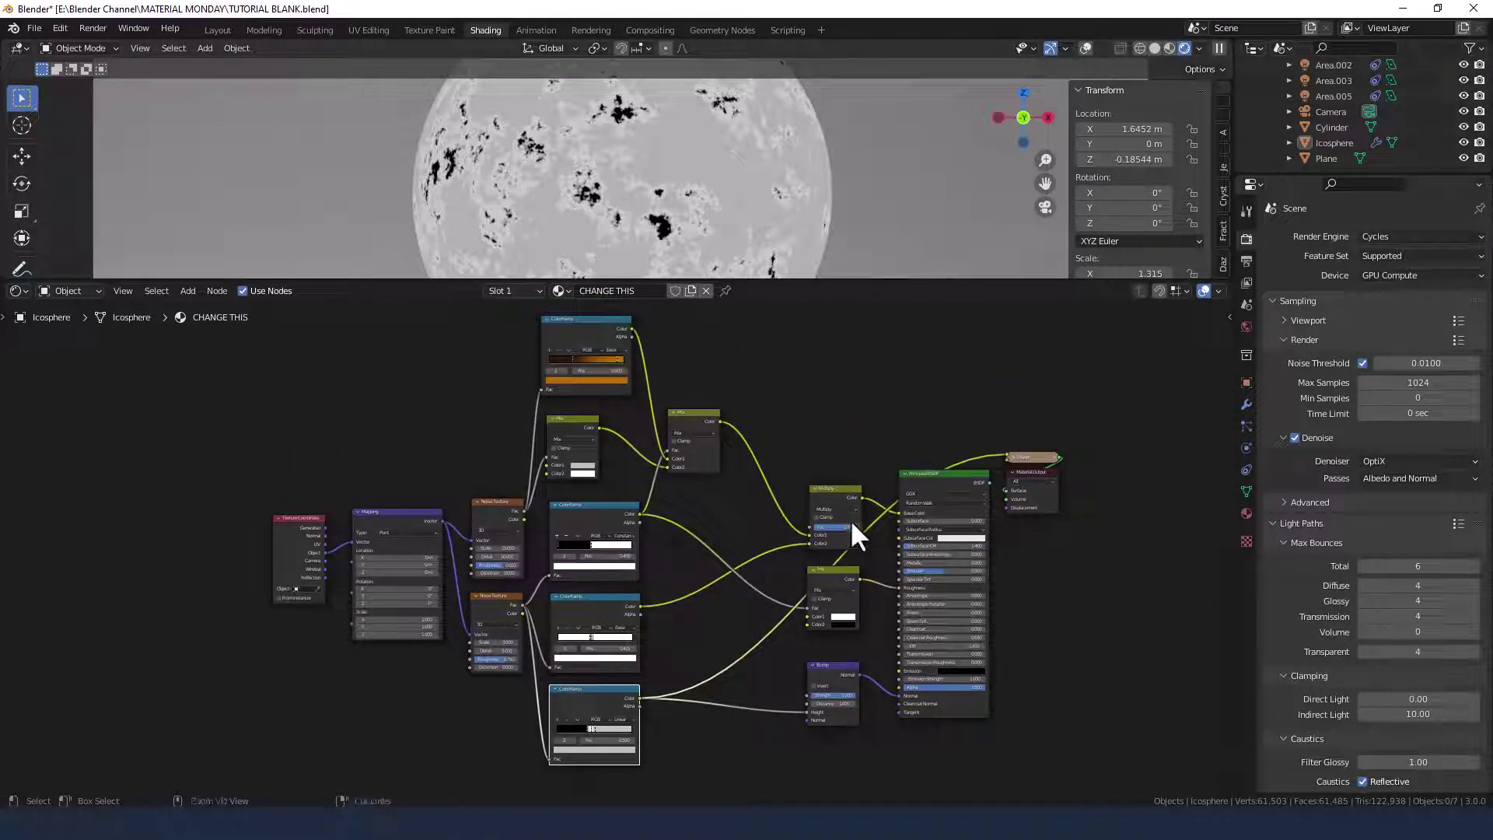
{"action": "left_click", "coordinate": [929, 476], "text": "ctrl+shift"}
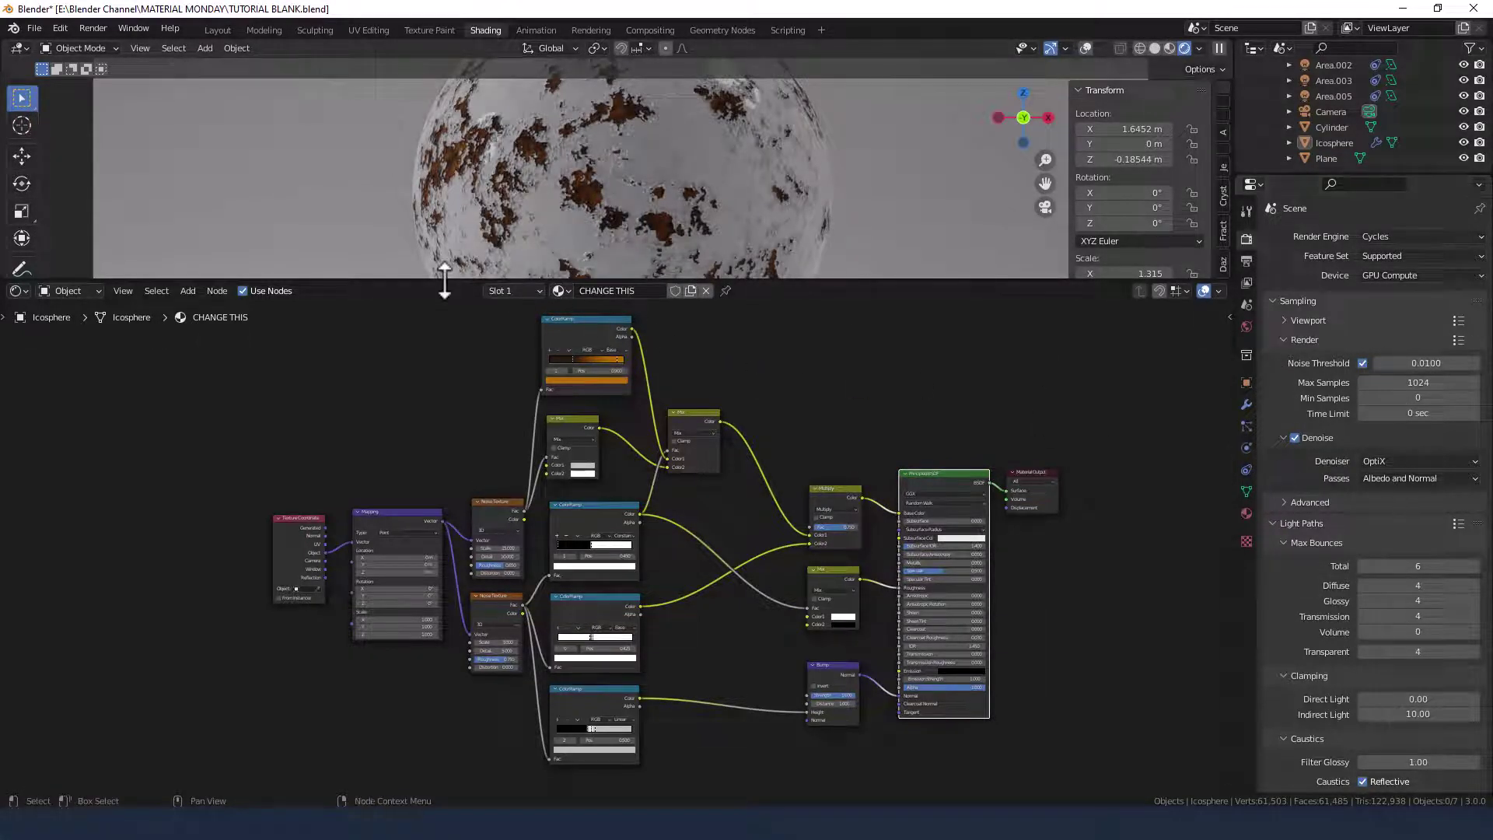
{"action": "left_click", "coordinate": [92, 26]}
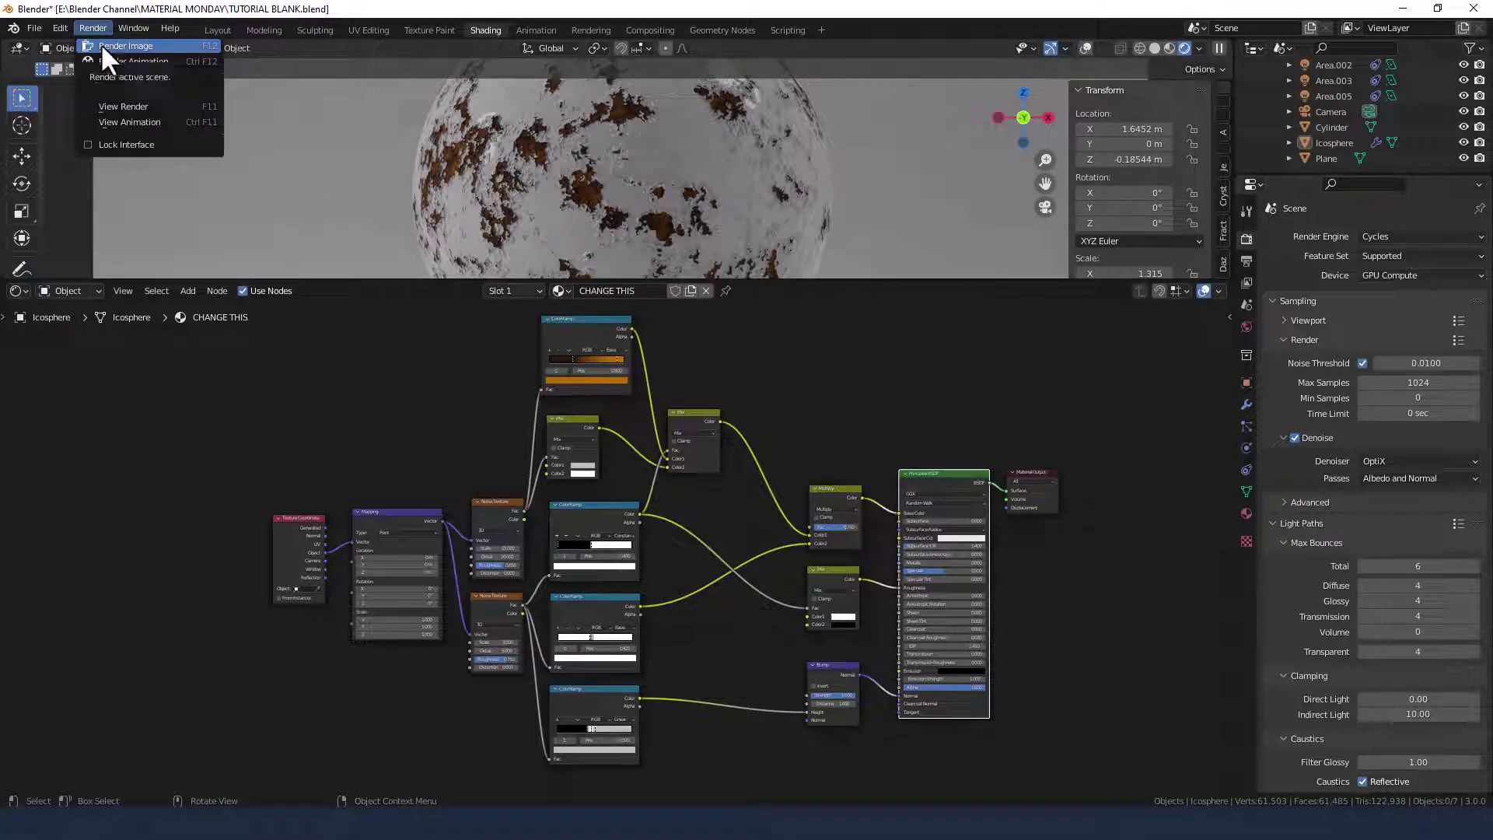
Choose Render Image to start the Cycles render of the rusty sphere.
{"action": "left_click", "coordinate": [101, 45]}
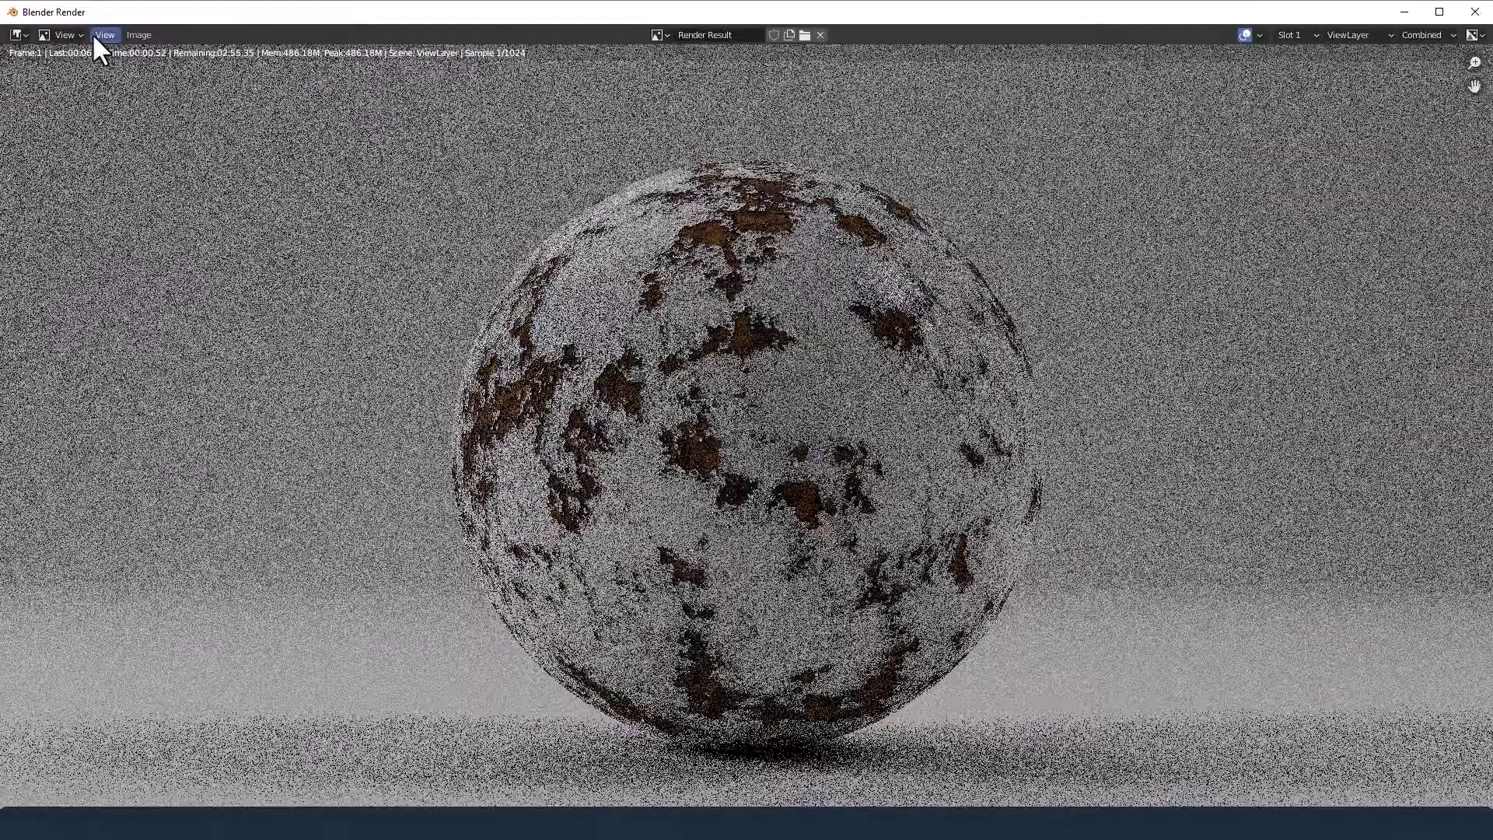